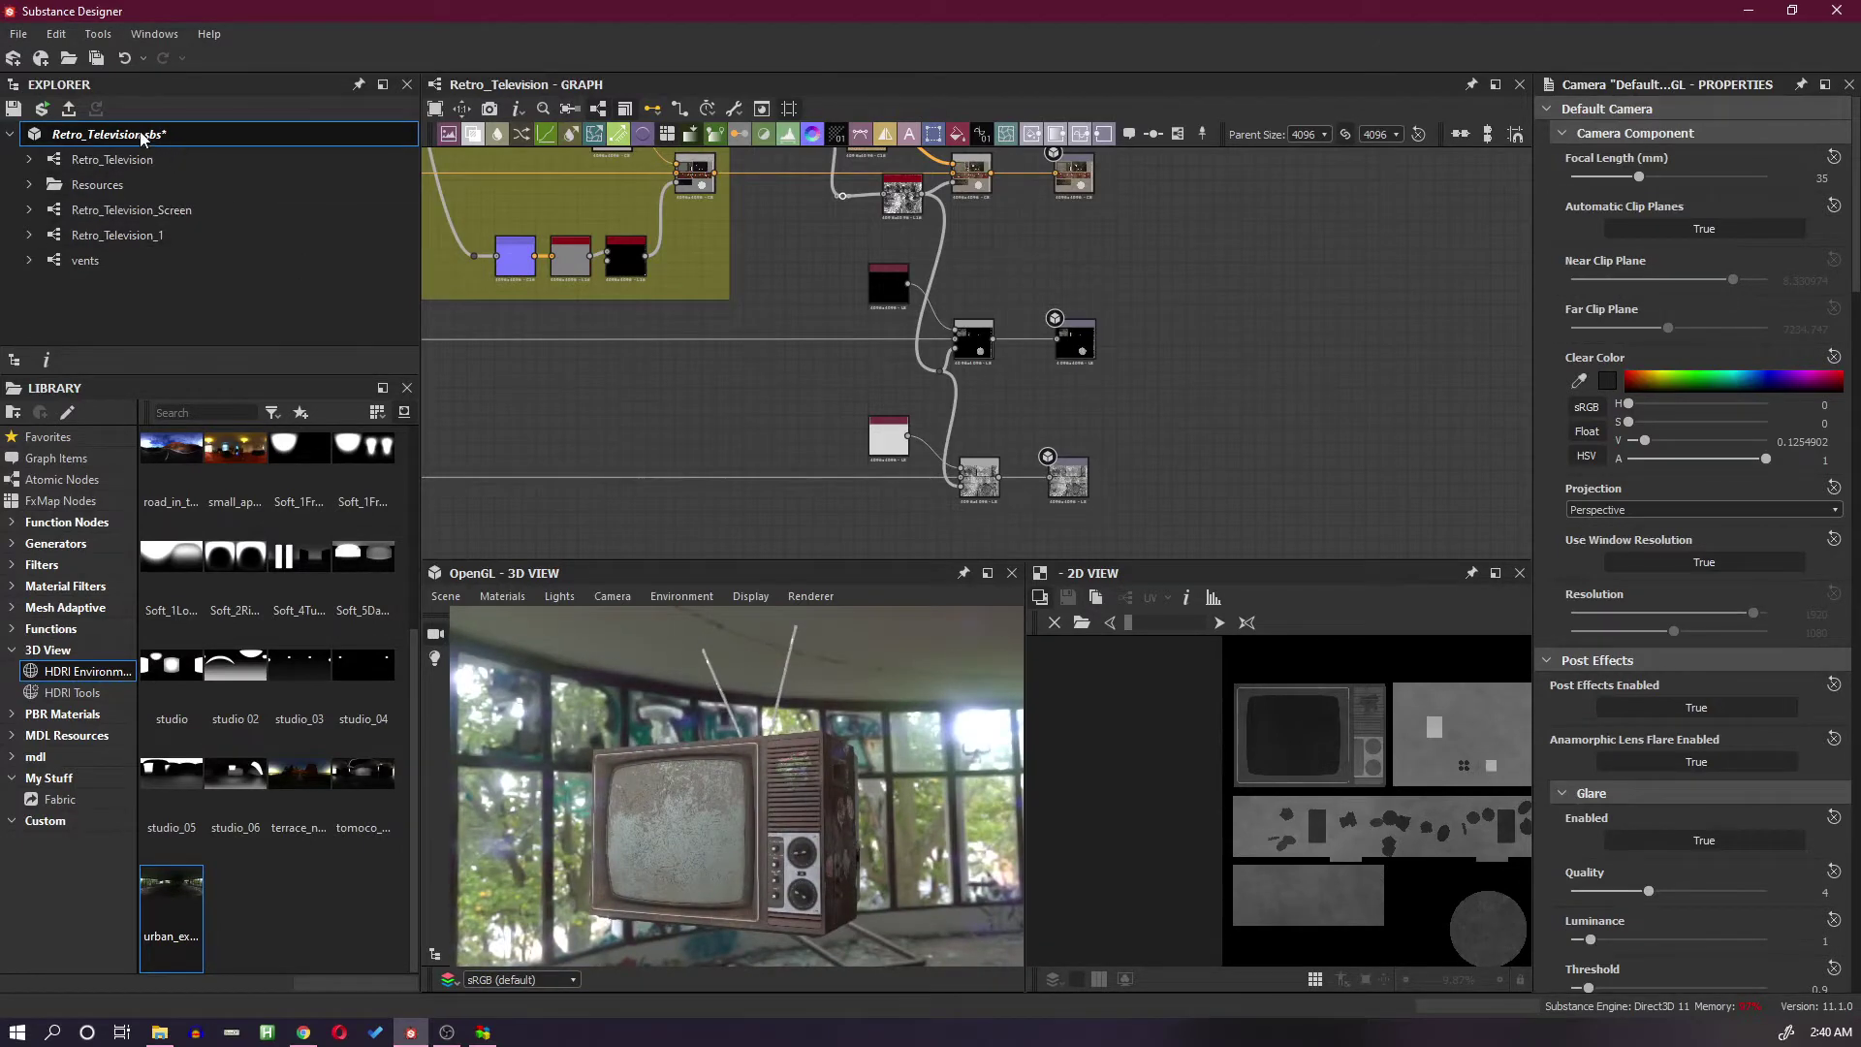
Step: Start publishing the Retro_Television.sbs package as an .sbsar file and create a destination folder named Substance Designer Material
right_click(133, 161)
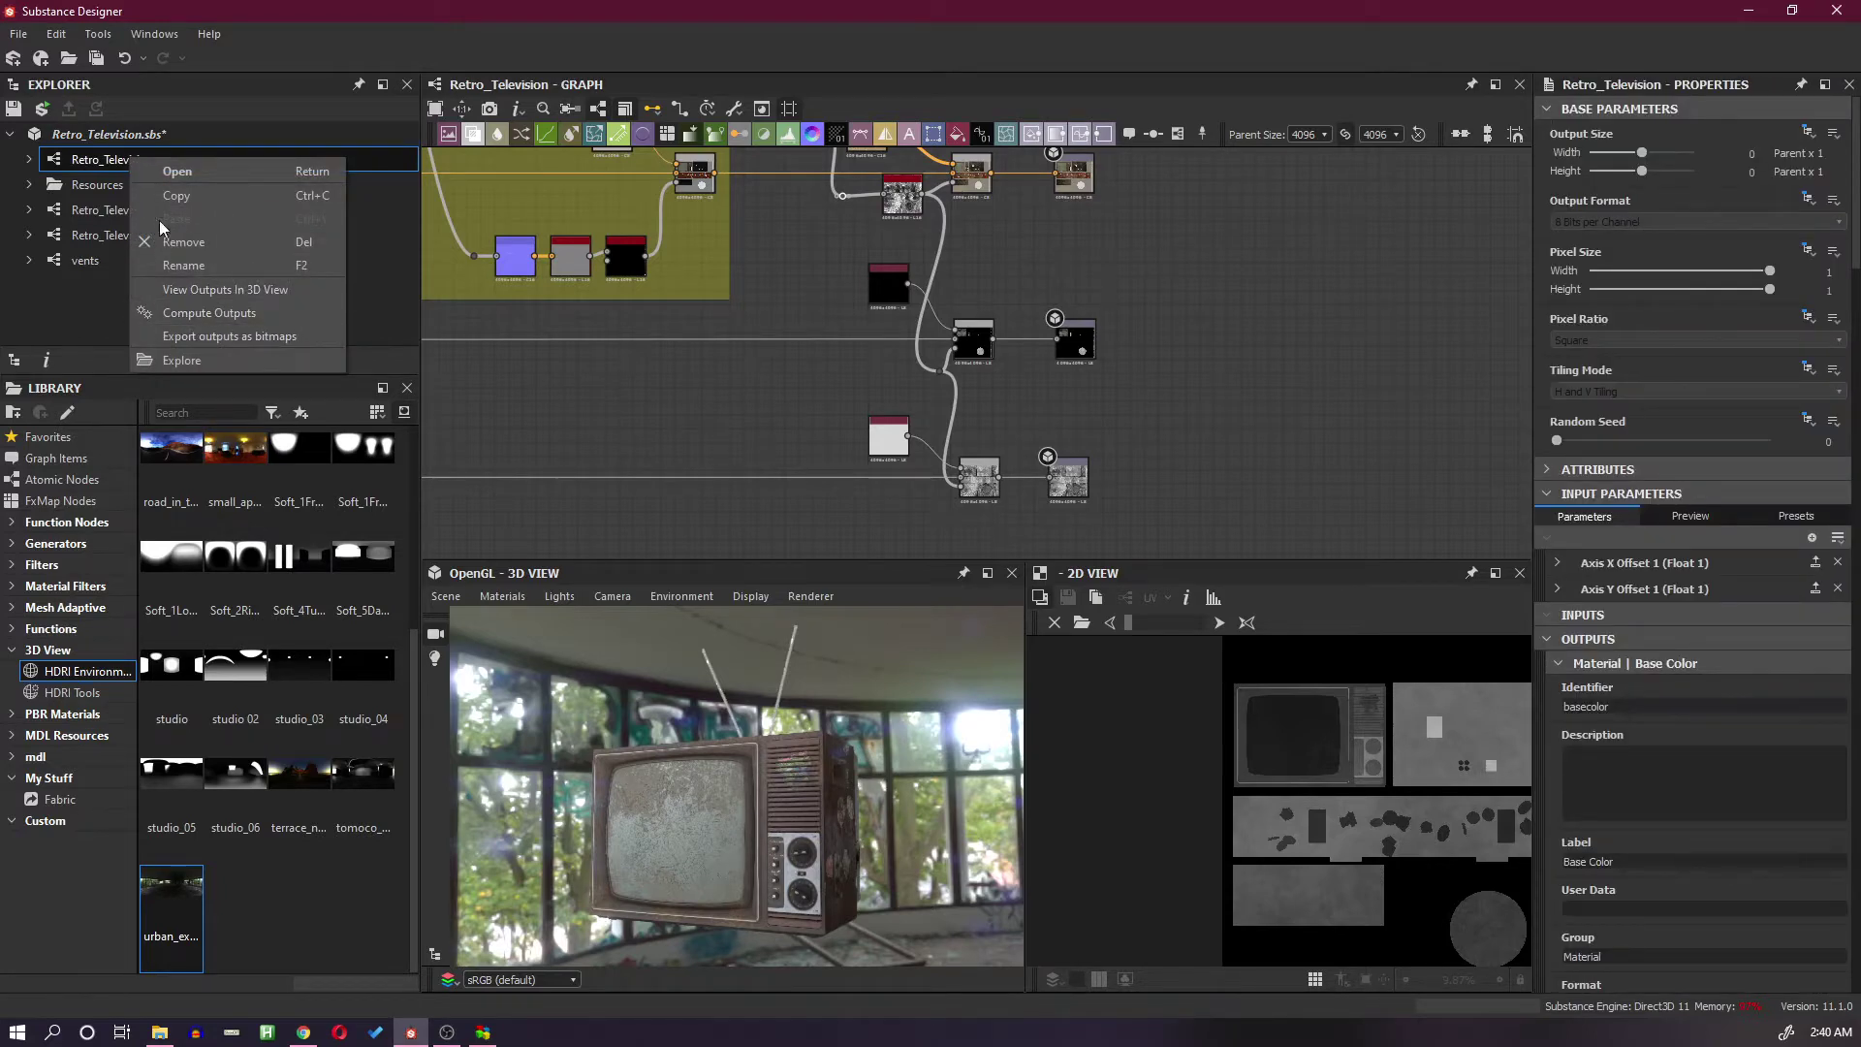
click(93, 135)
right_click(93, 136)
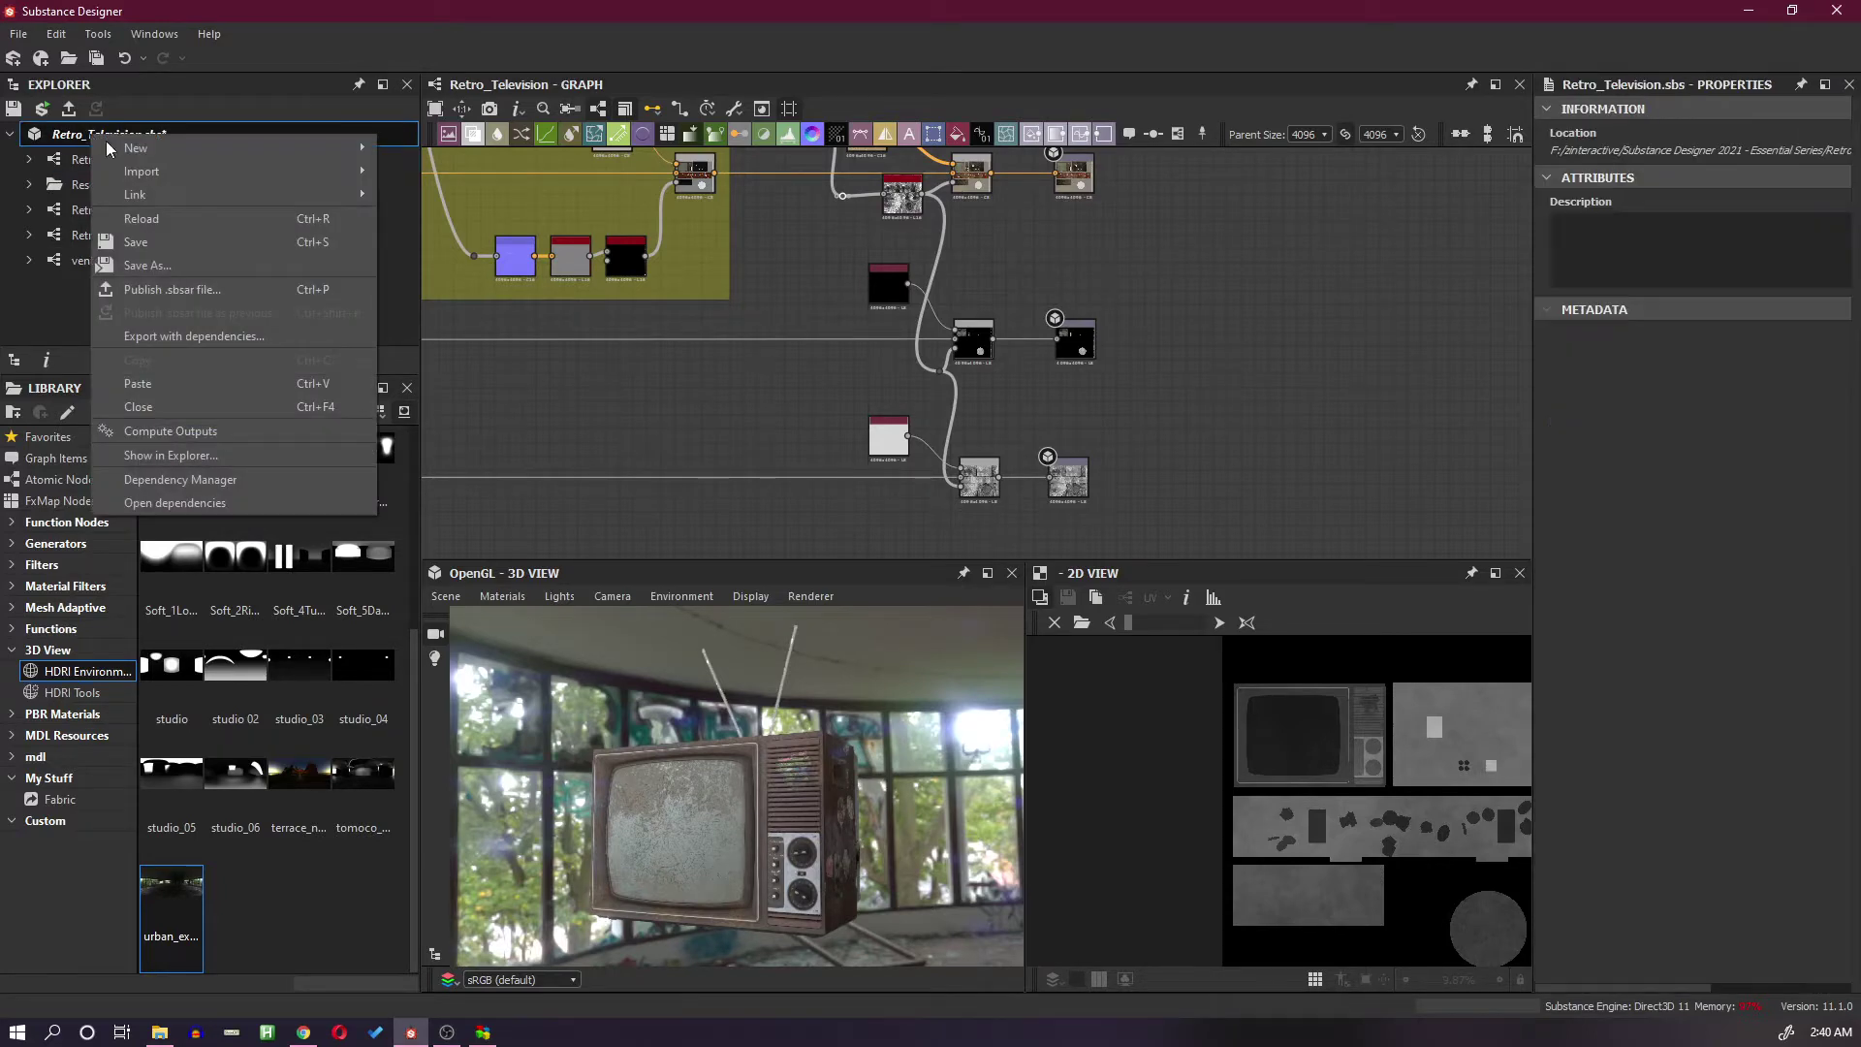
click(164, 291)
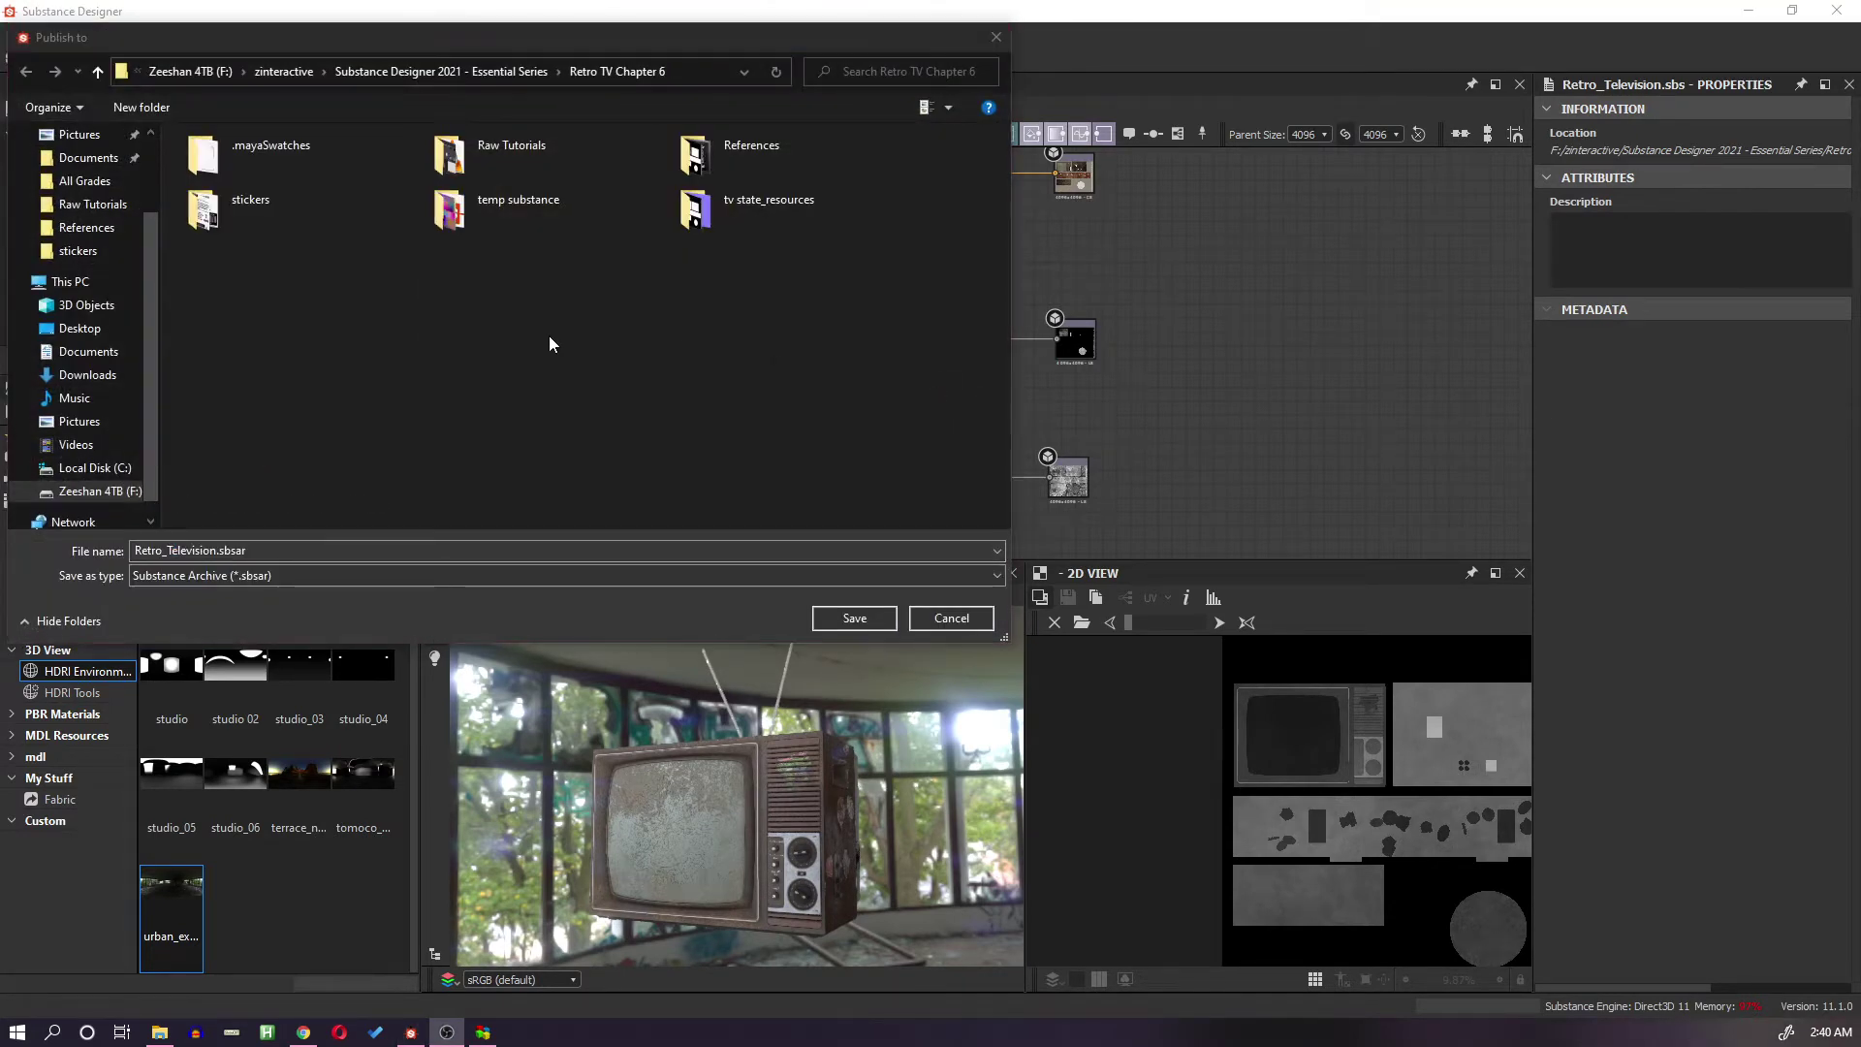
click(146, 106)
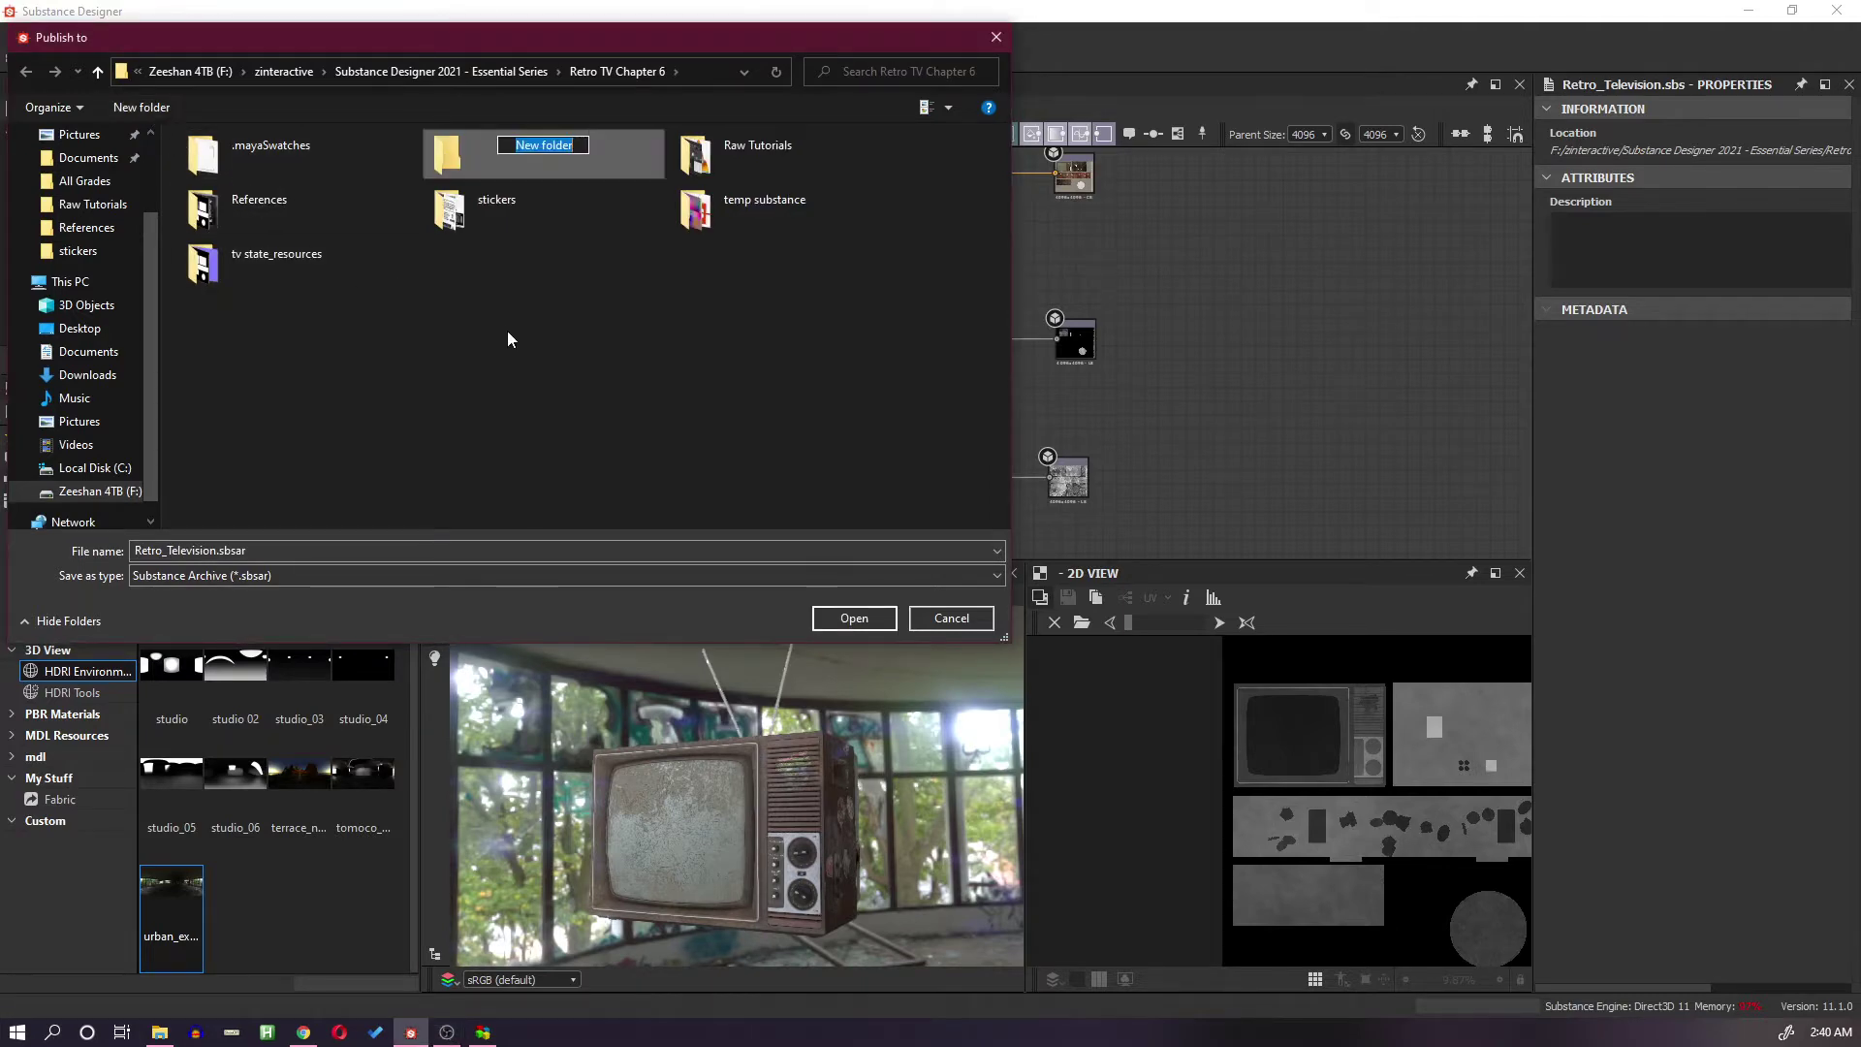
text(Substance Designer Material)
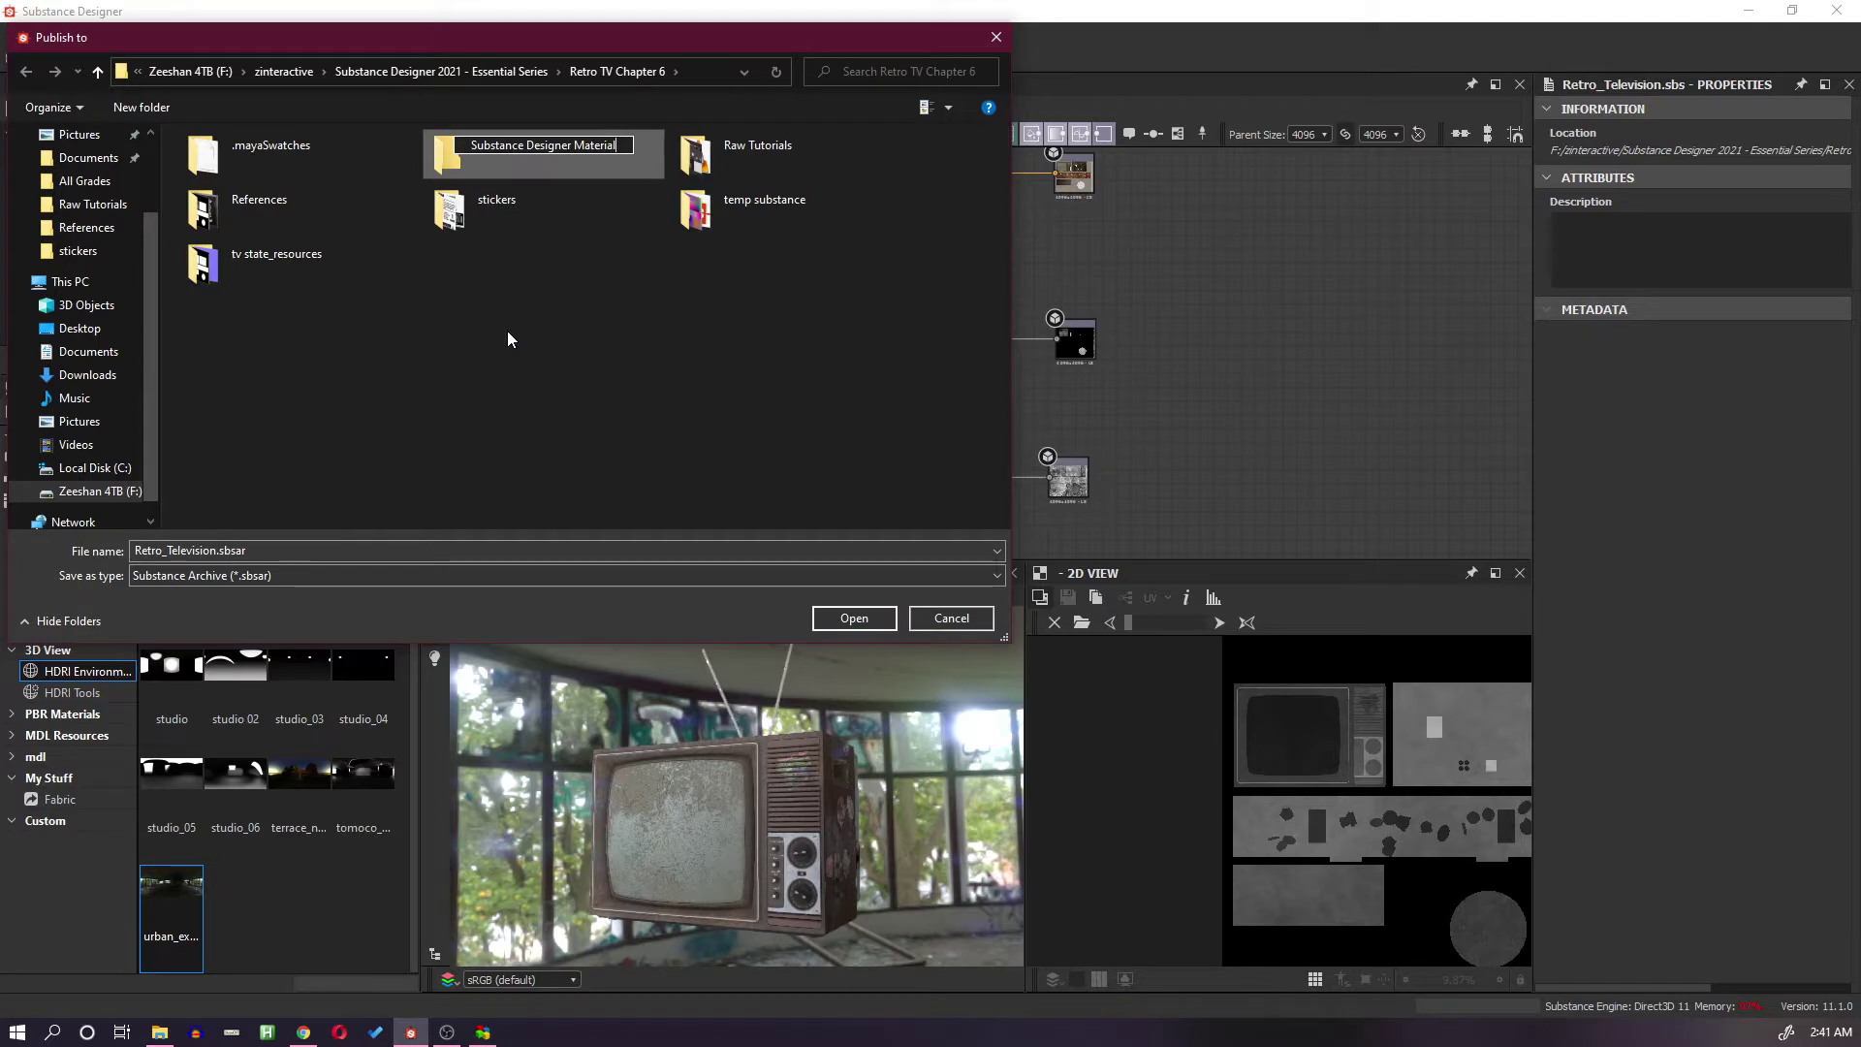
key(Return)
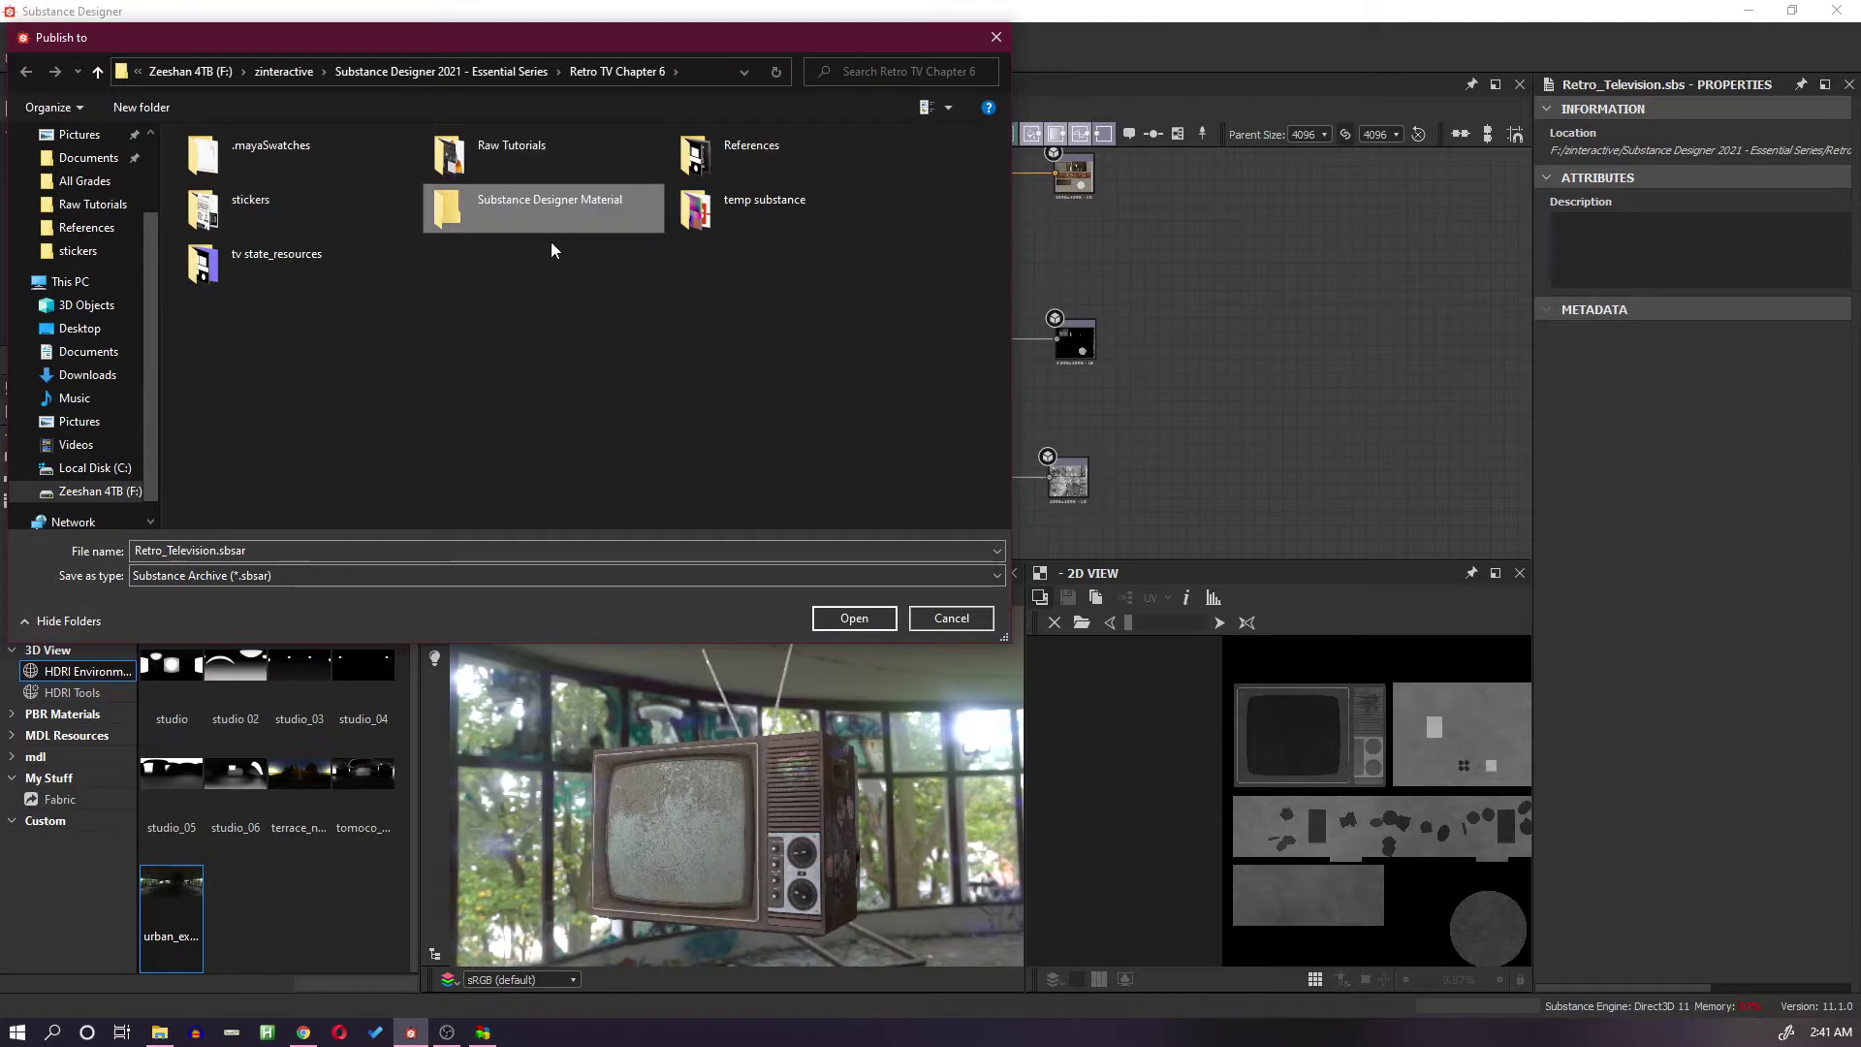
Step: Publish Retro_Television.sbsar into the Substance Designer Material folder with the default archive options
double_click(562, 218)
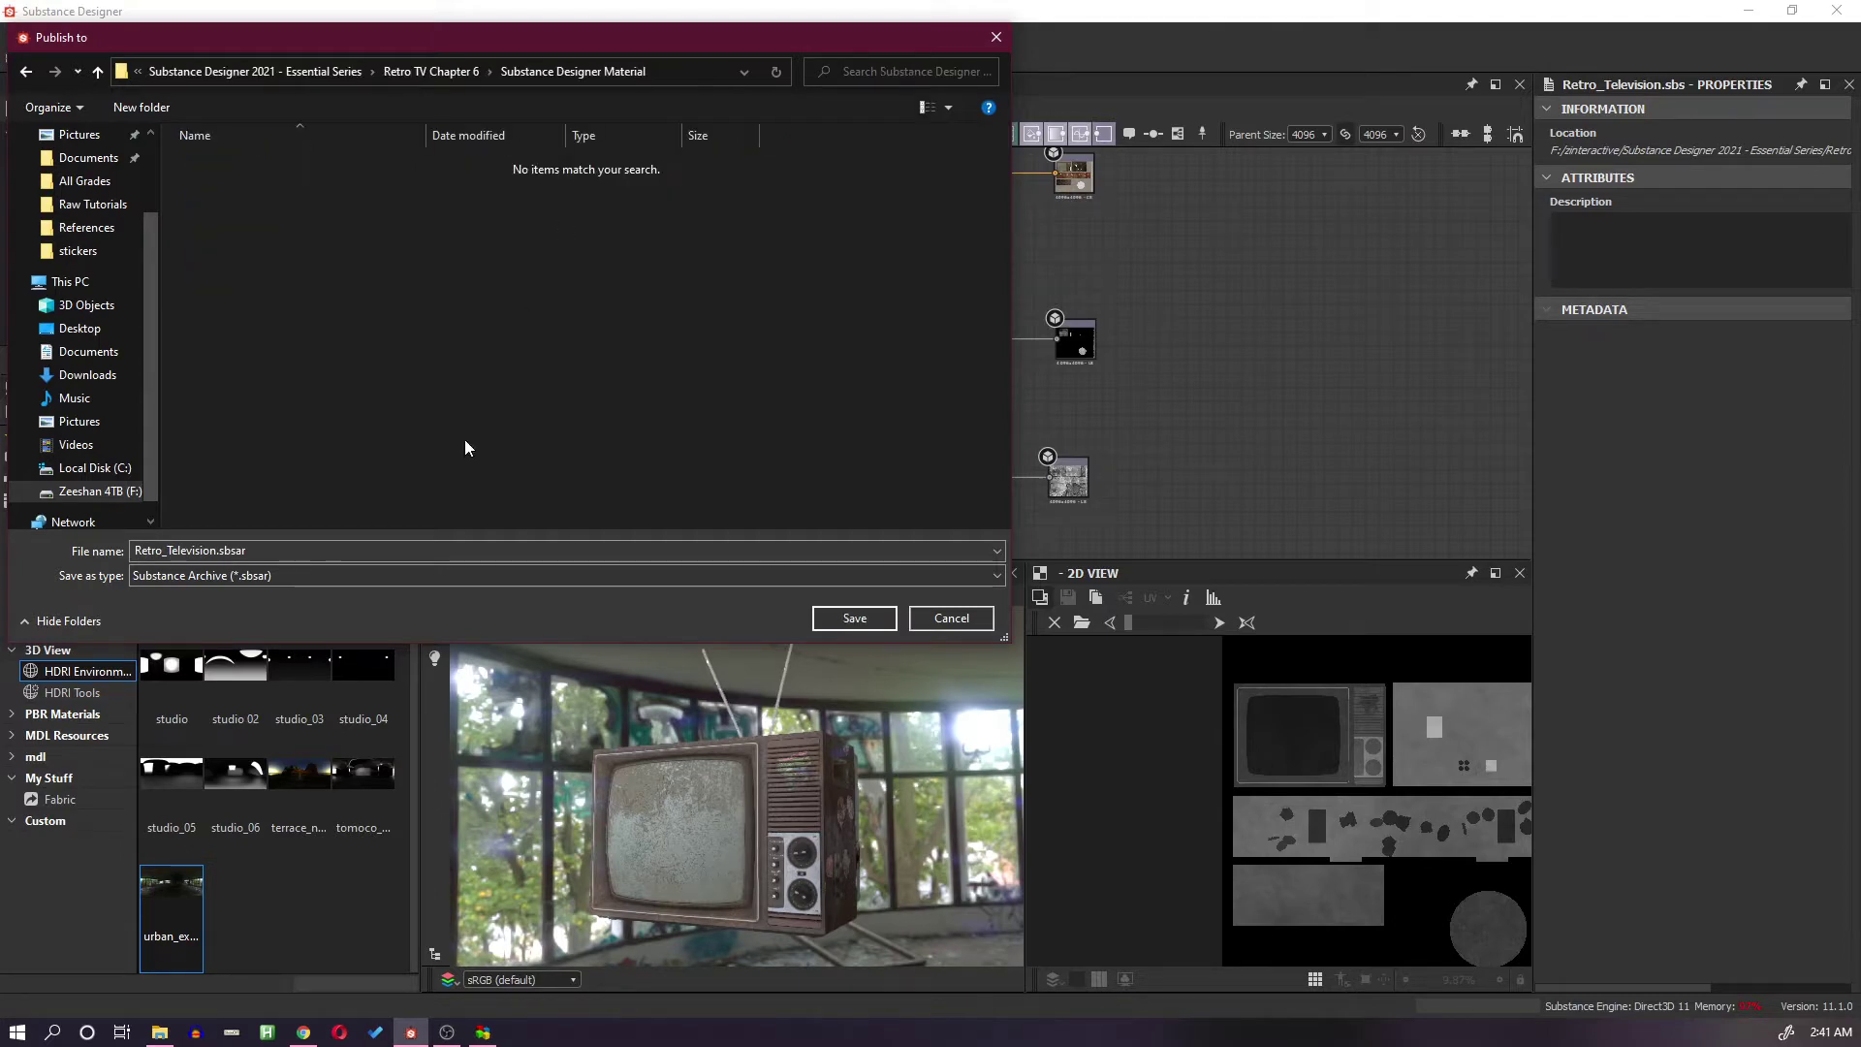
click(855, 619)
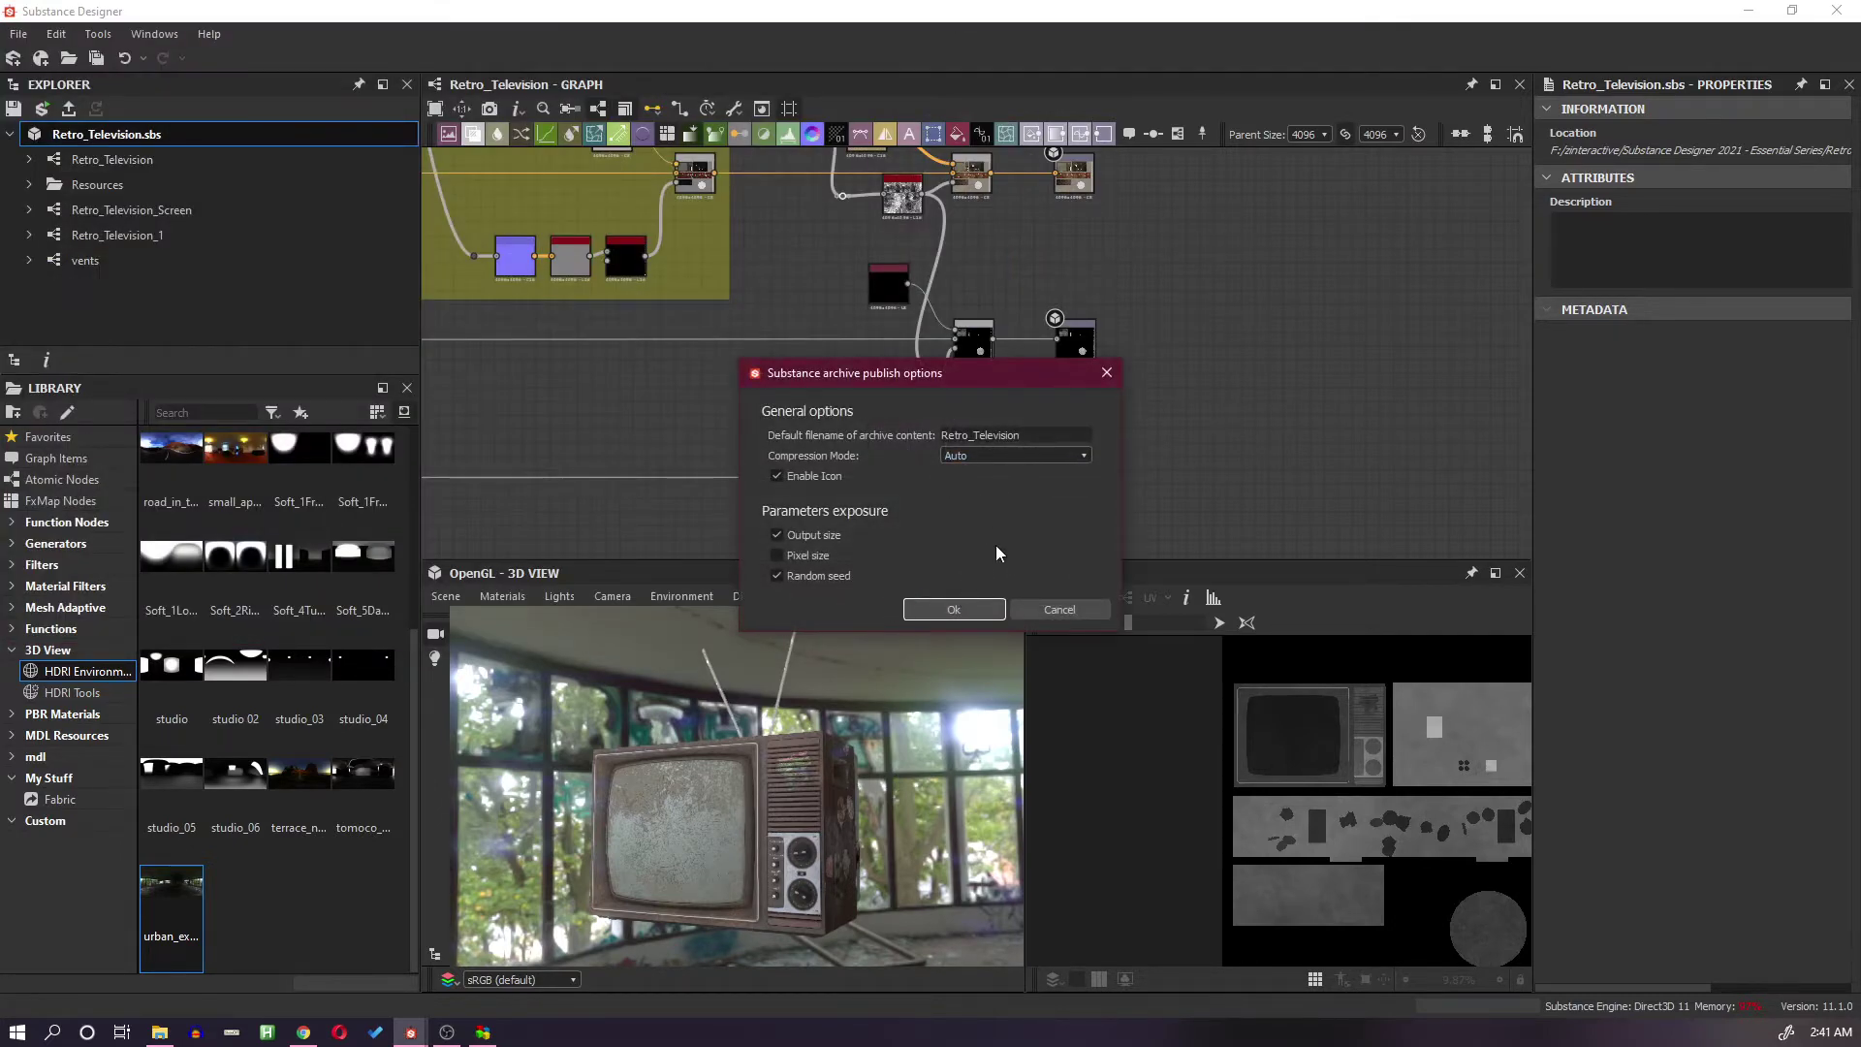
click(961, 609)
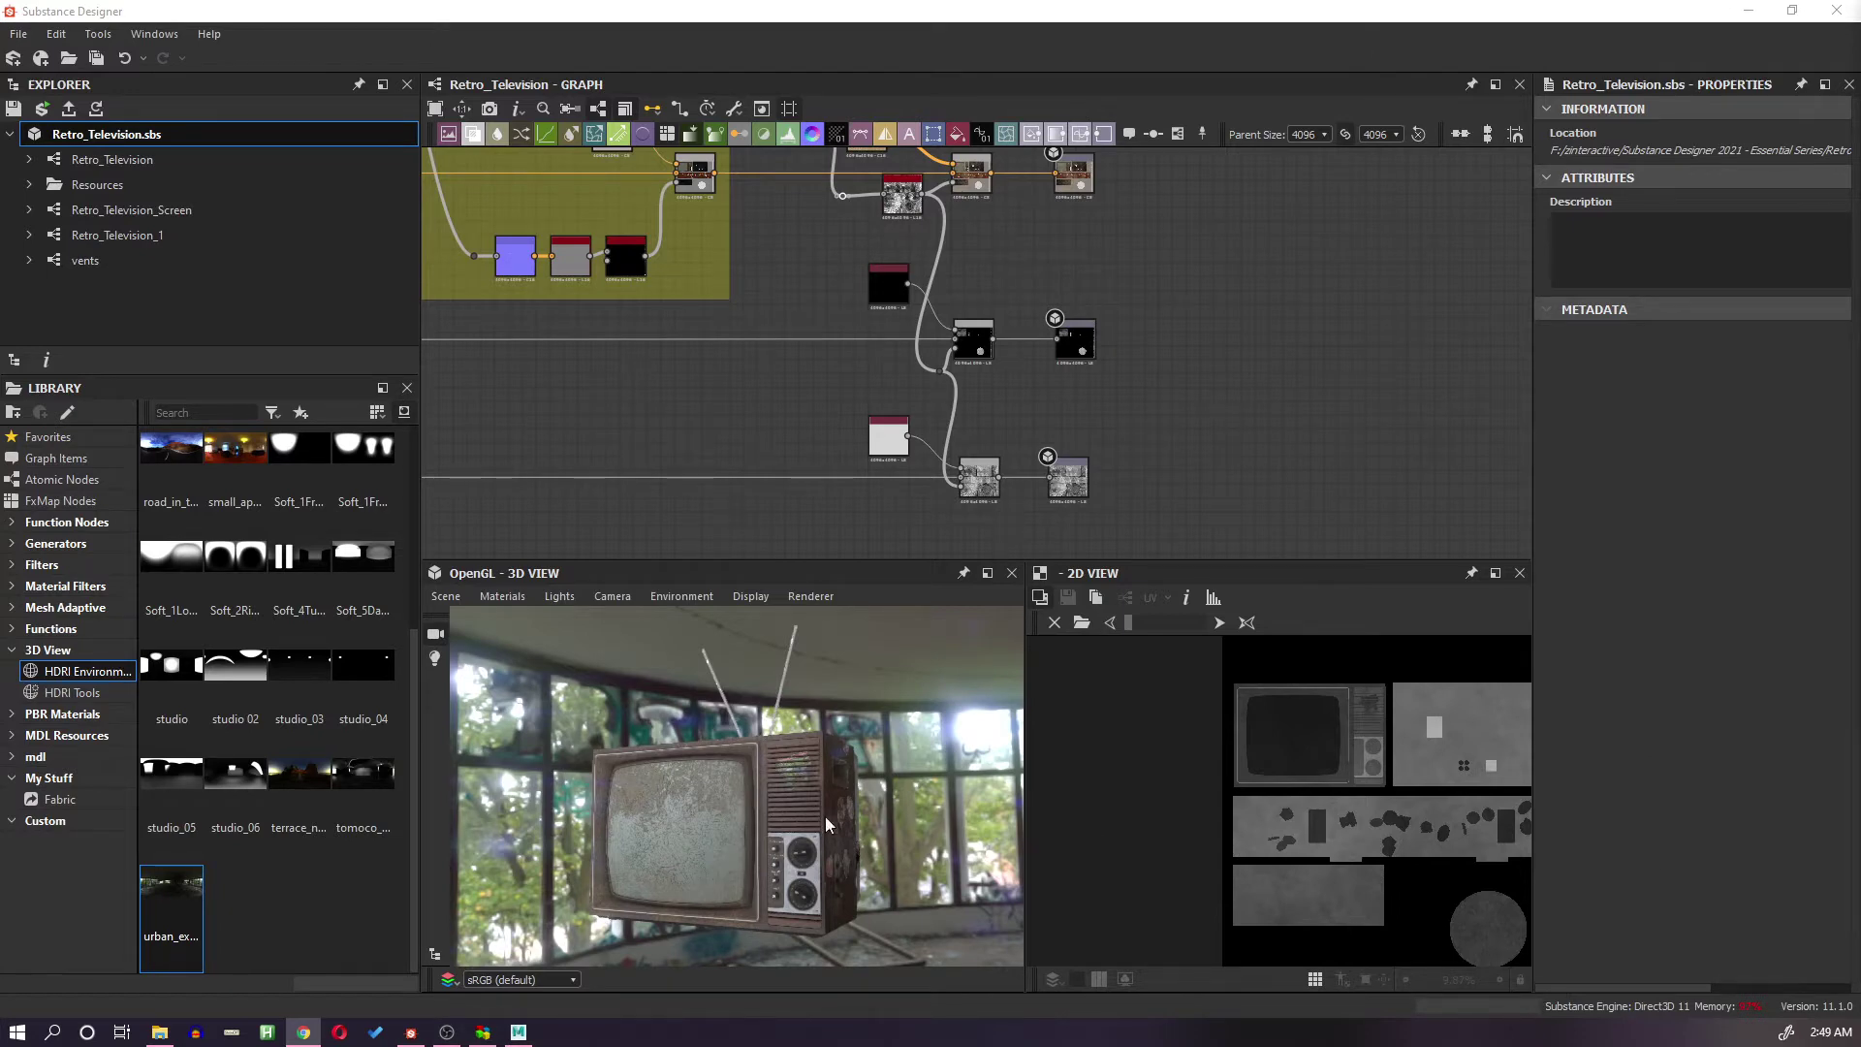
Step: Examine the television under rotated environment lighting in the 3D view and its texture layout in the 2D view
drag(786, 819, 1244, 810)
scroll(1492, 756, down, 2)
scroll(1492, 756, up, 2)
scroll(1602, 771, right, 1)
scroll(1480, 764, down, 2)
scroll(1270, 718, up, 1)
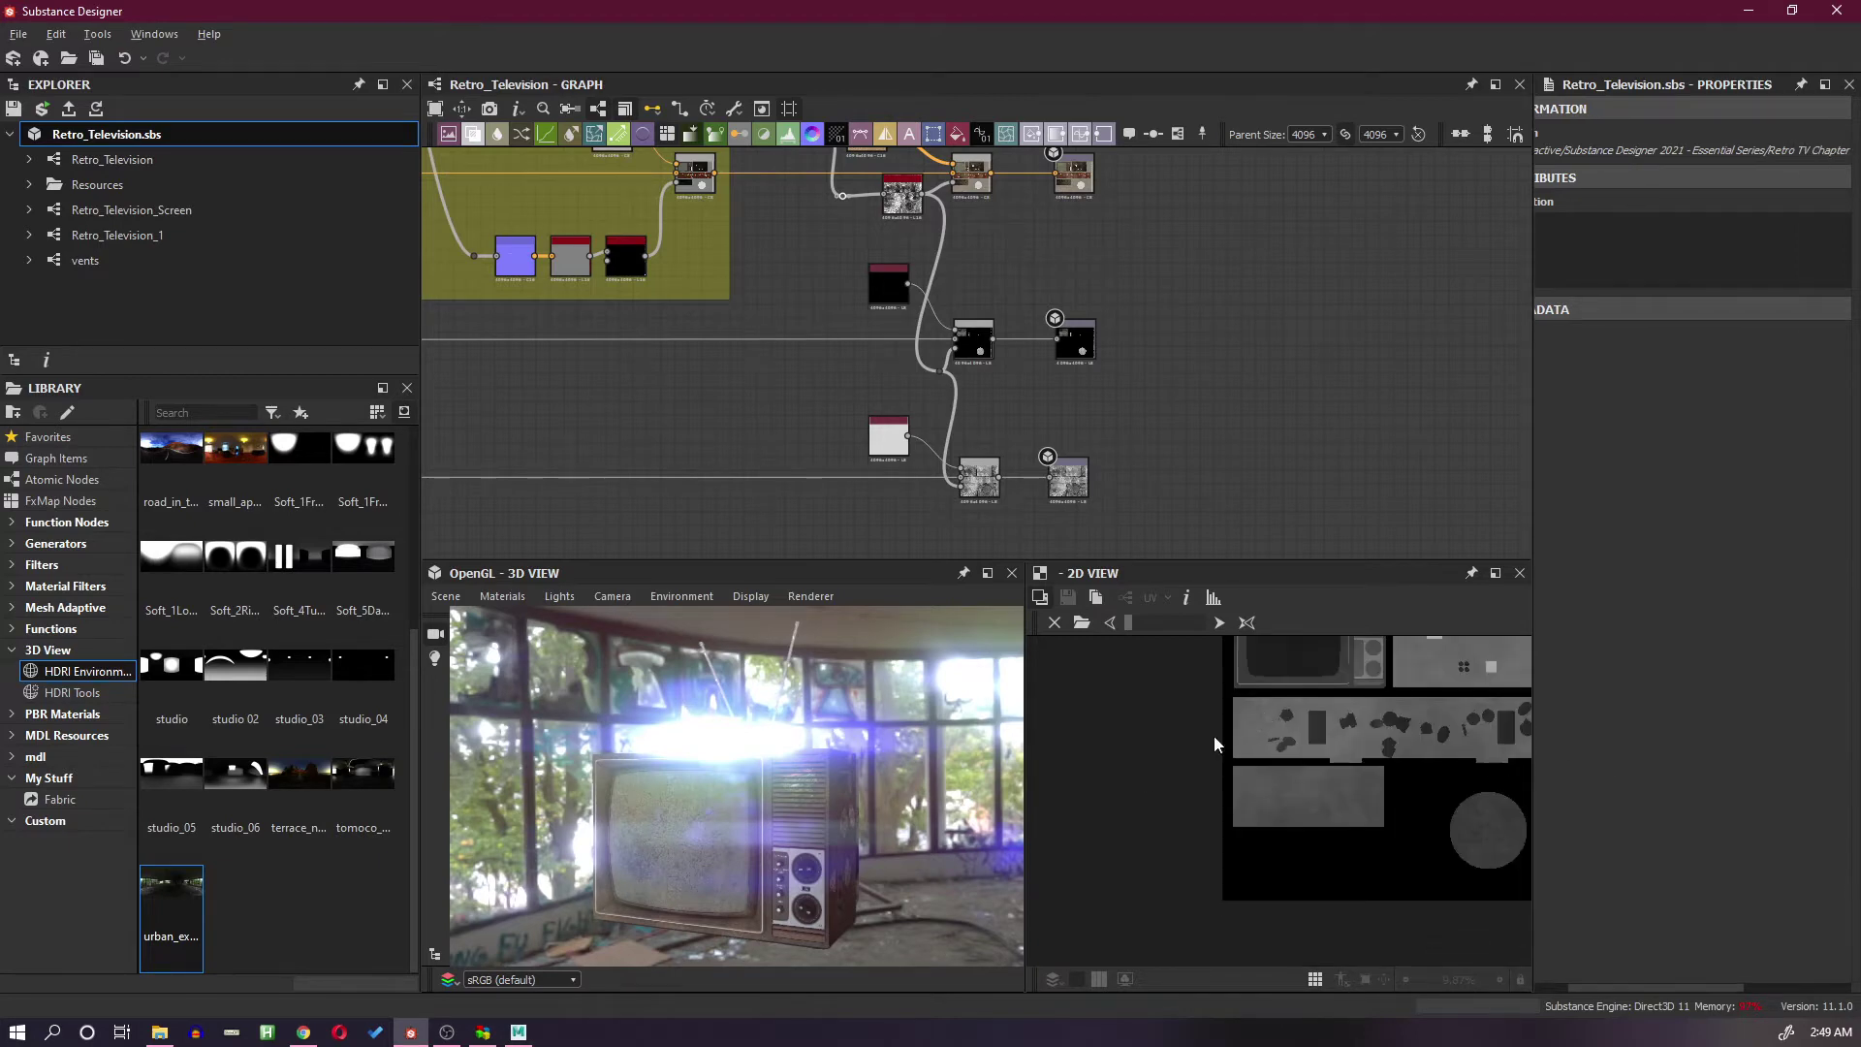
scroll(1164, 751, left, 1)
scroll(1230, 722, down, 1)
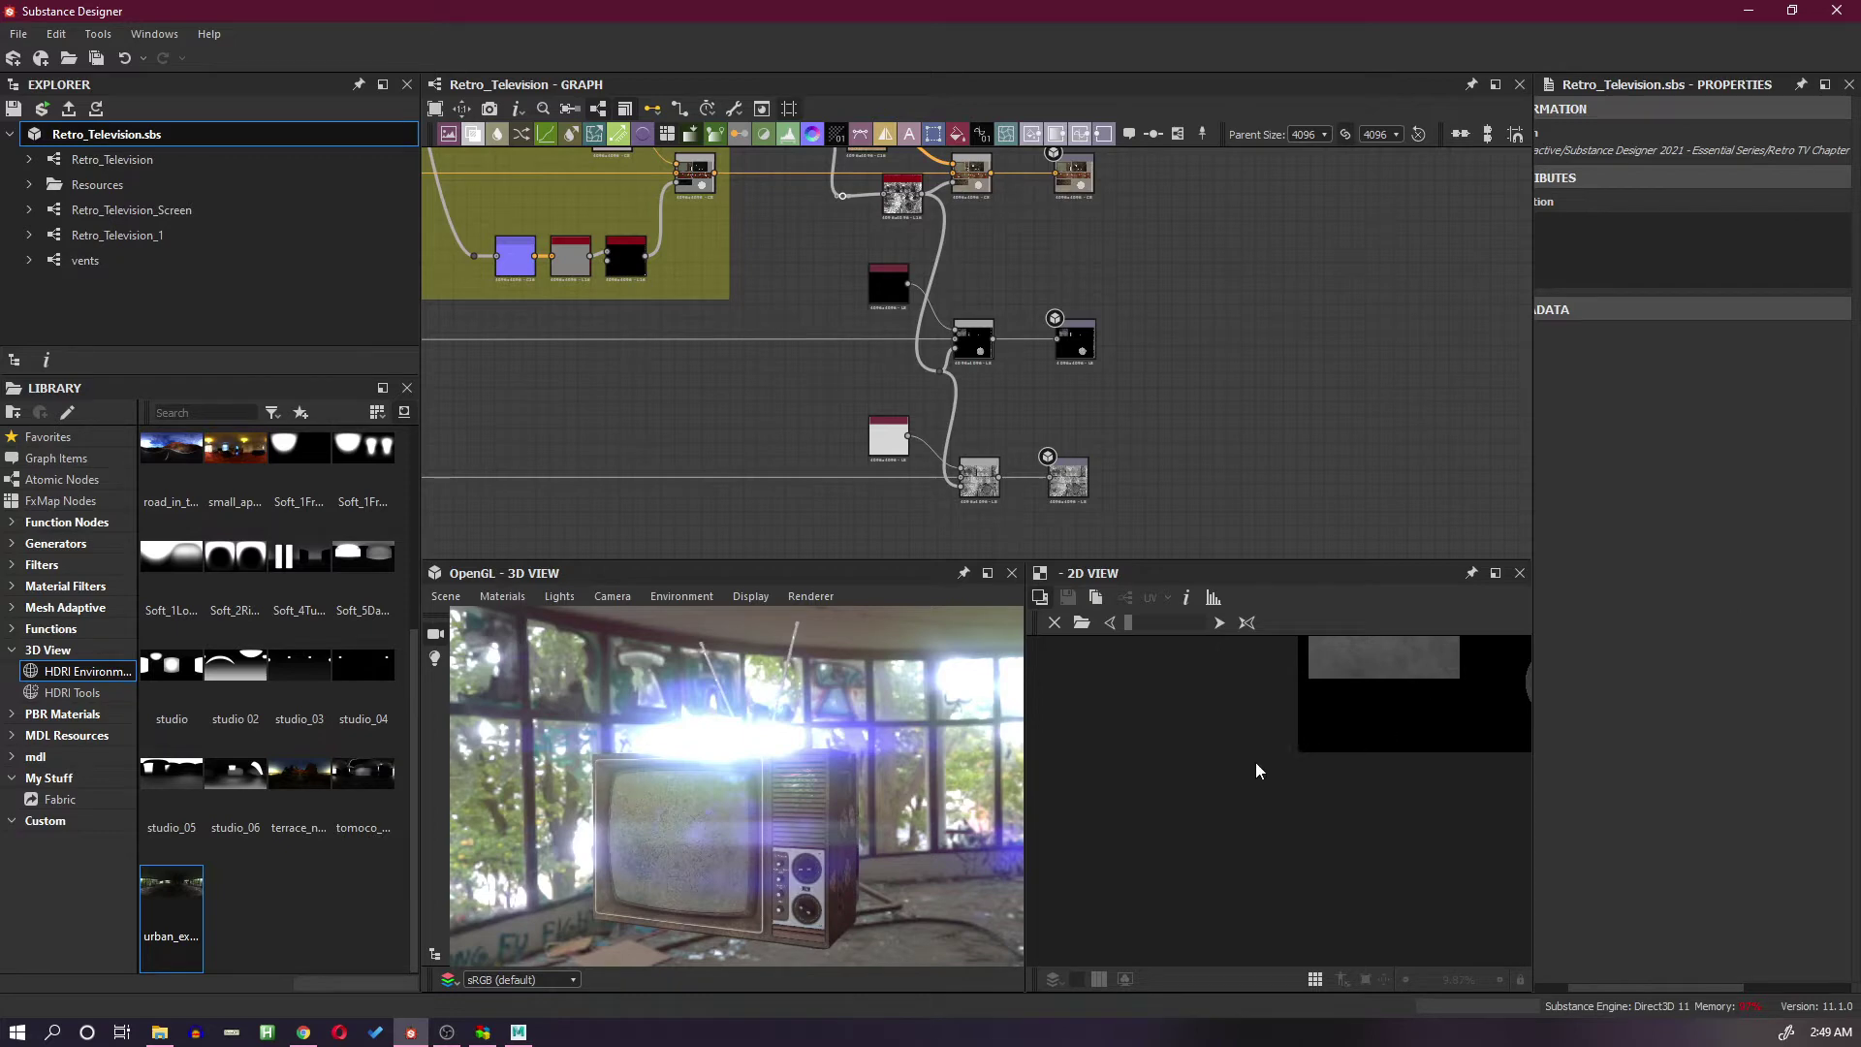
key(f)
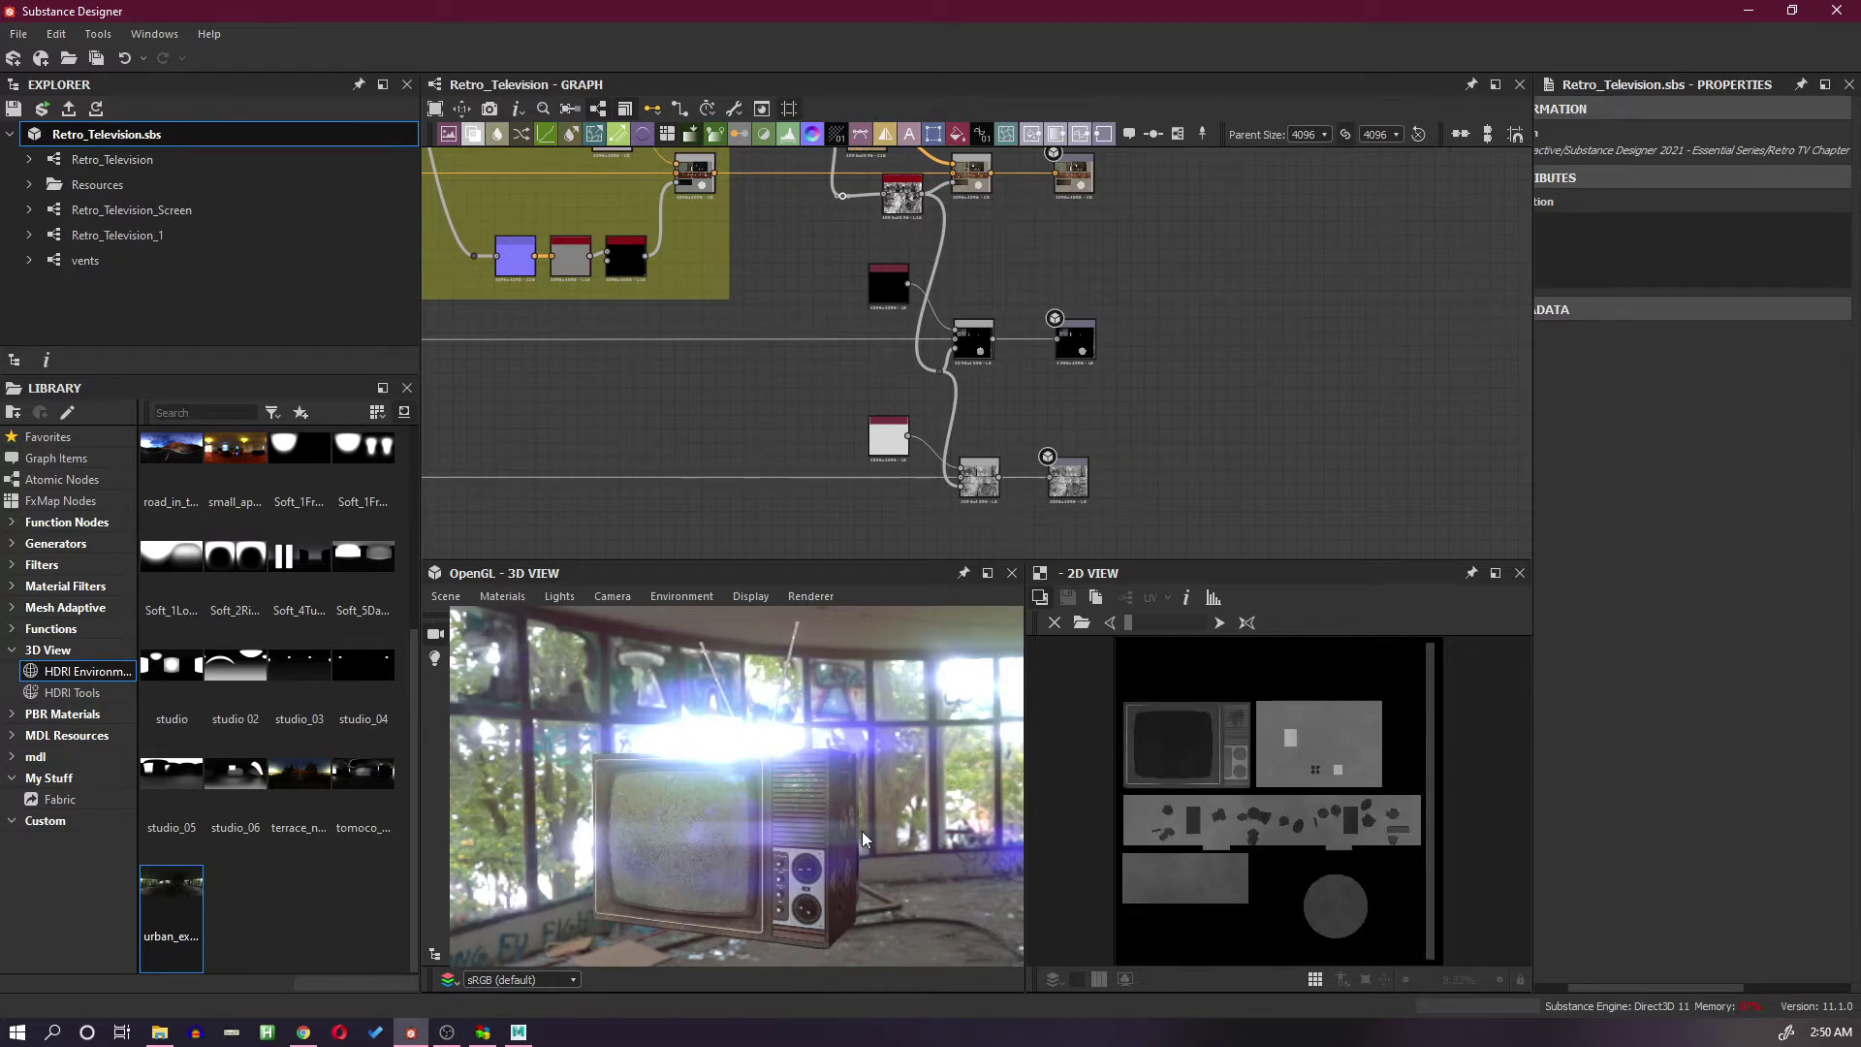
Step: Switch to Maya, open the Hypershade and check the Substance settings for default resolution, renderer and engine
click(520, 1032)
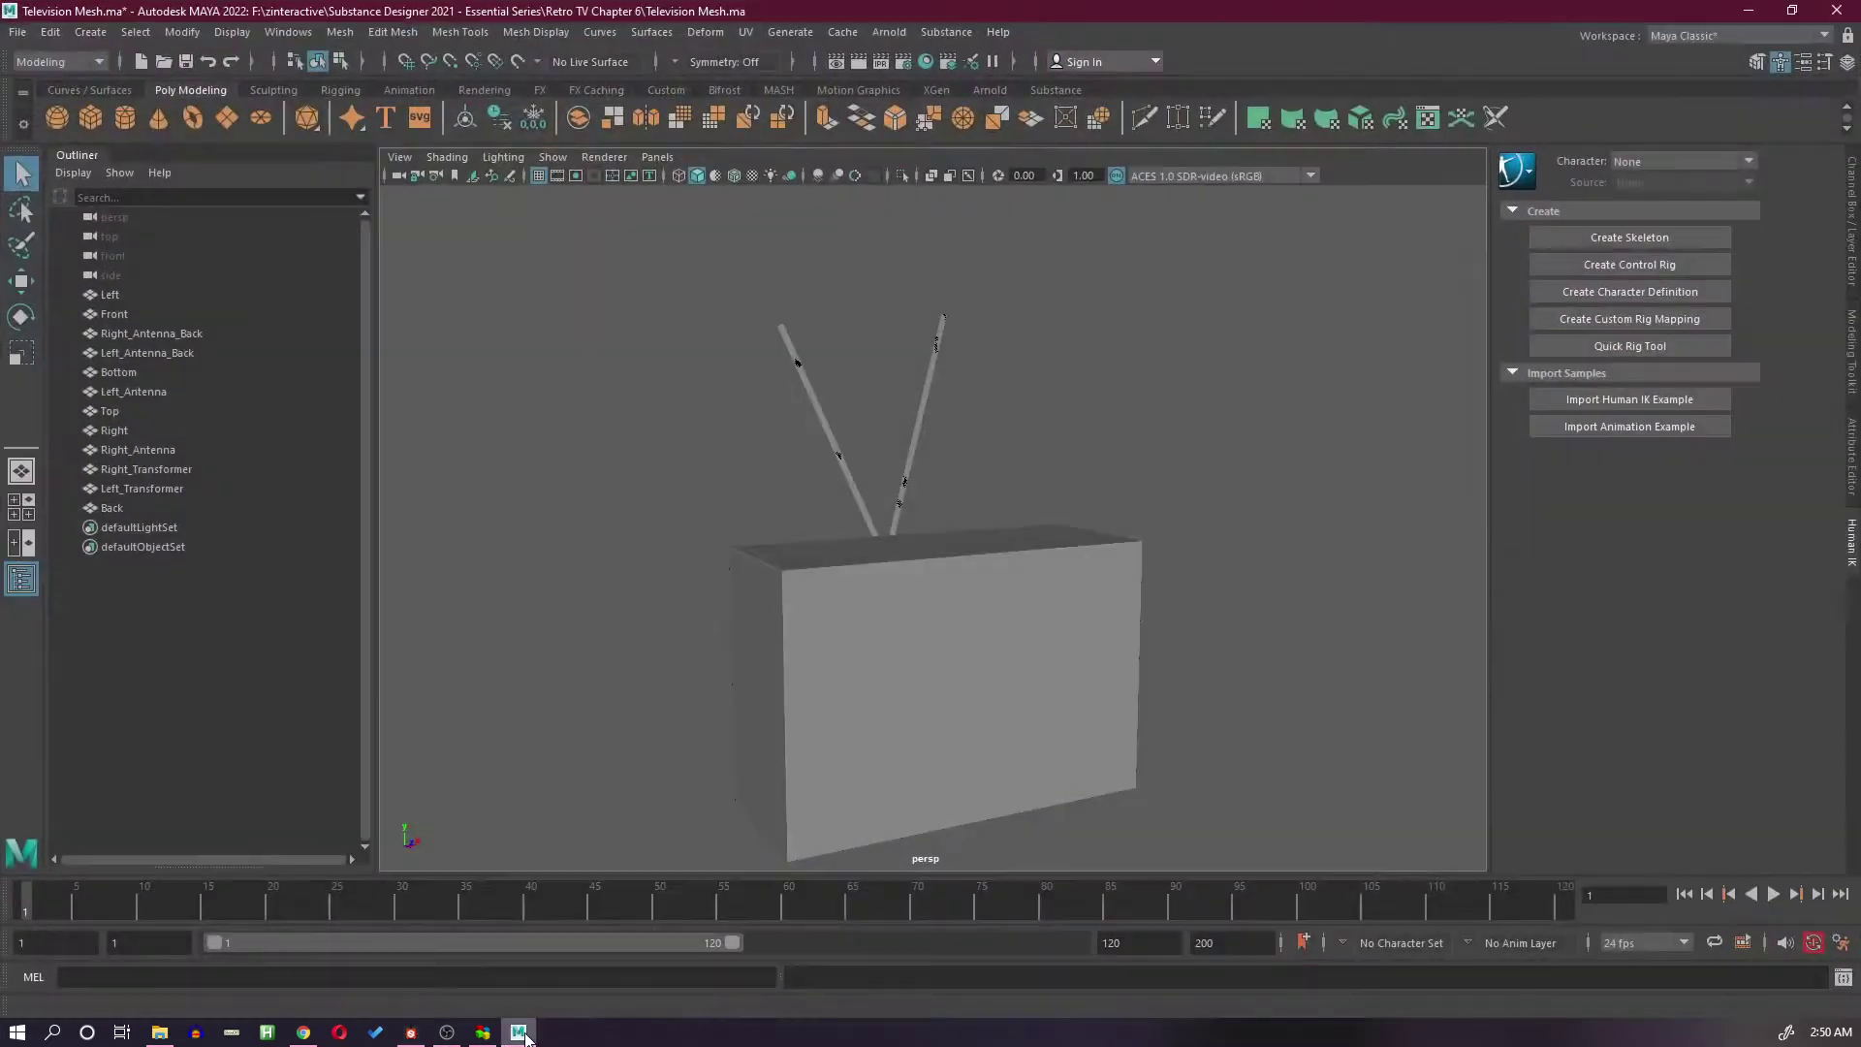
mouse_move(966, 632)
alt+mouse_down()
mouse_move(923, 631)
mouse_move(979, 635)
alt+mouse_up()
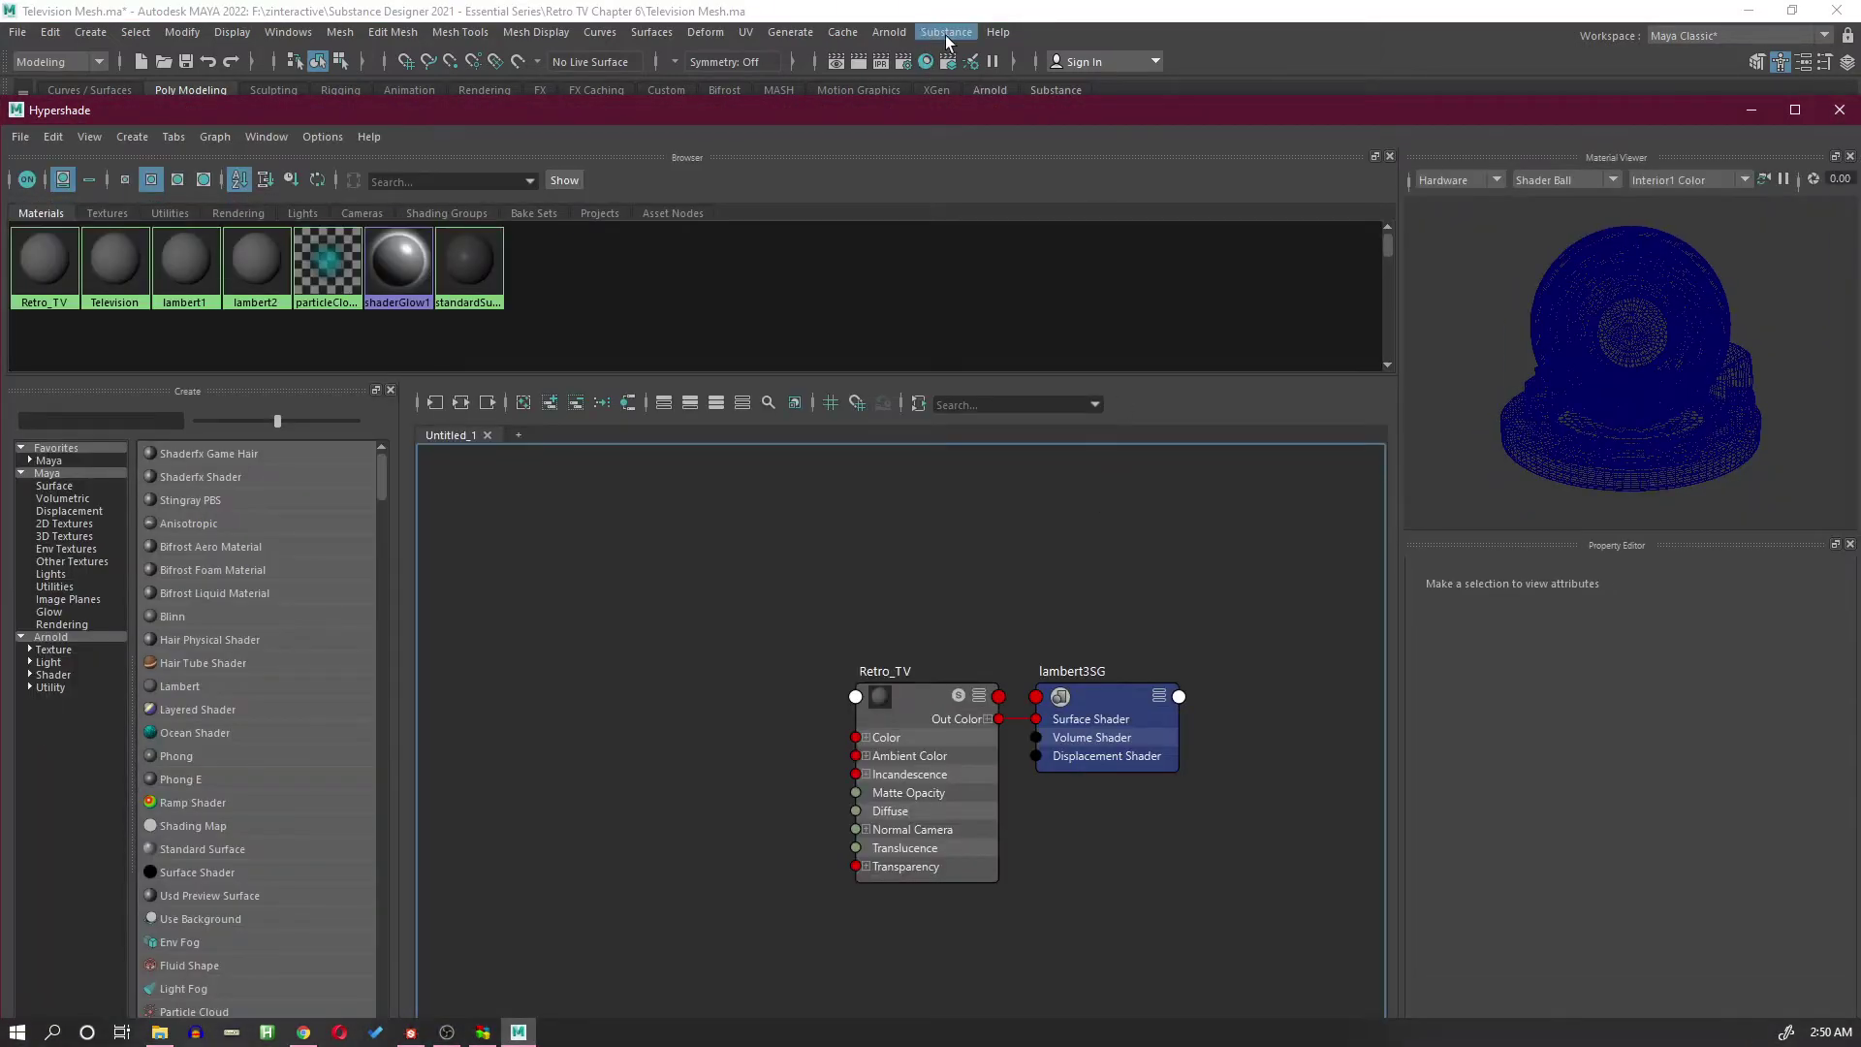
click(946, 32)
click(968, 62)
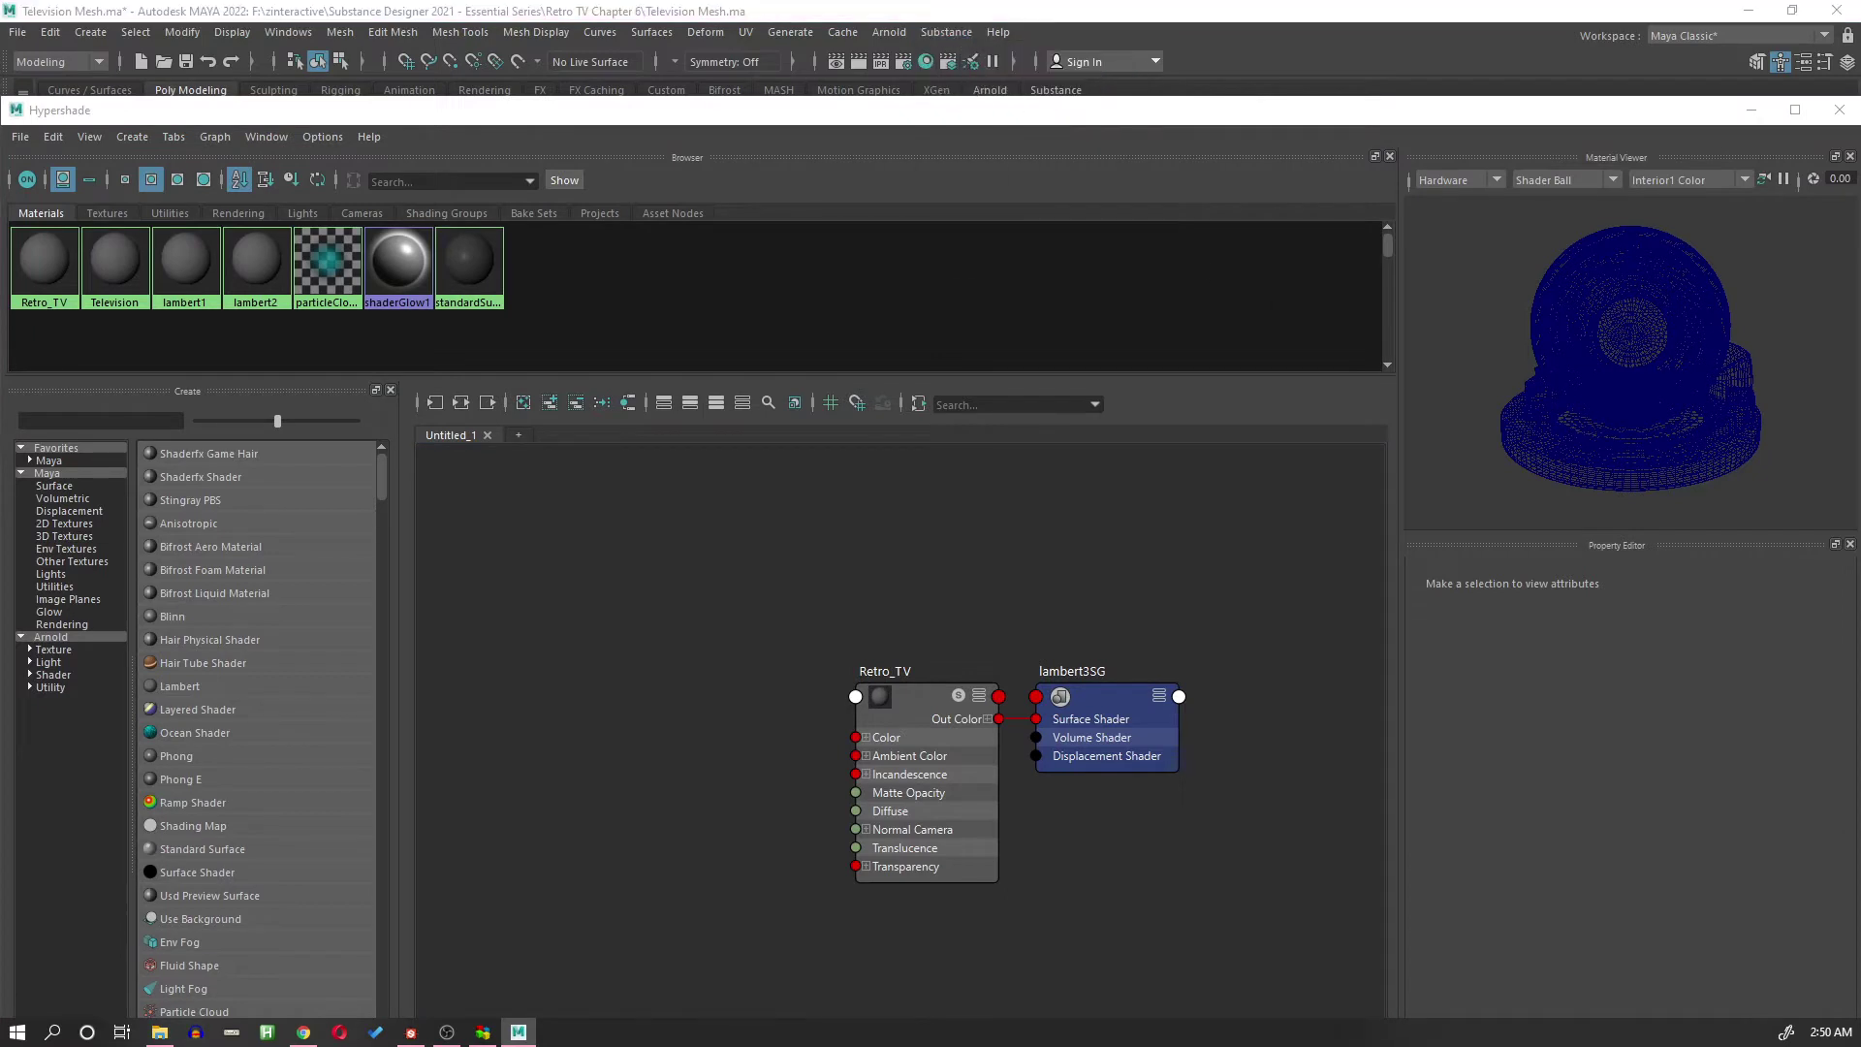
drag(1383, 319, 887, 262)
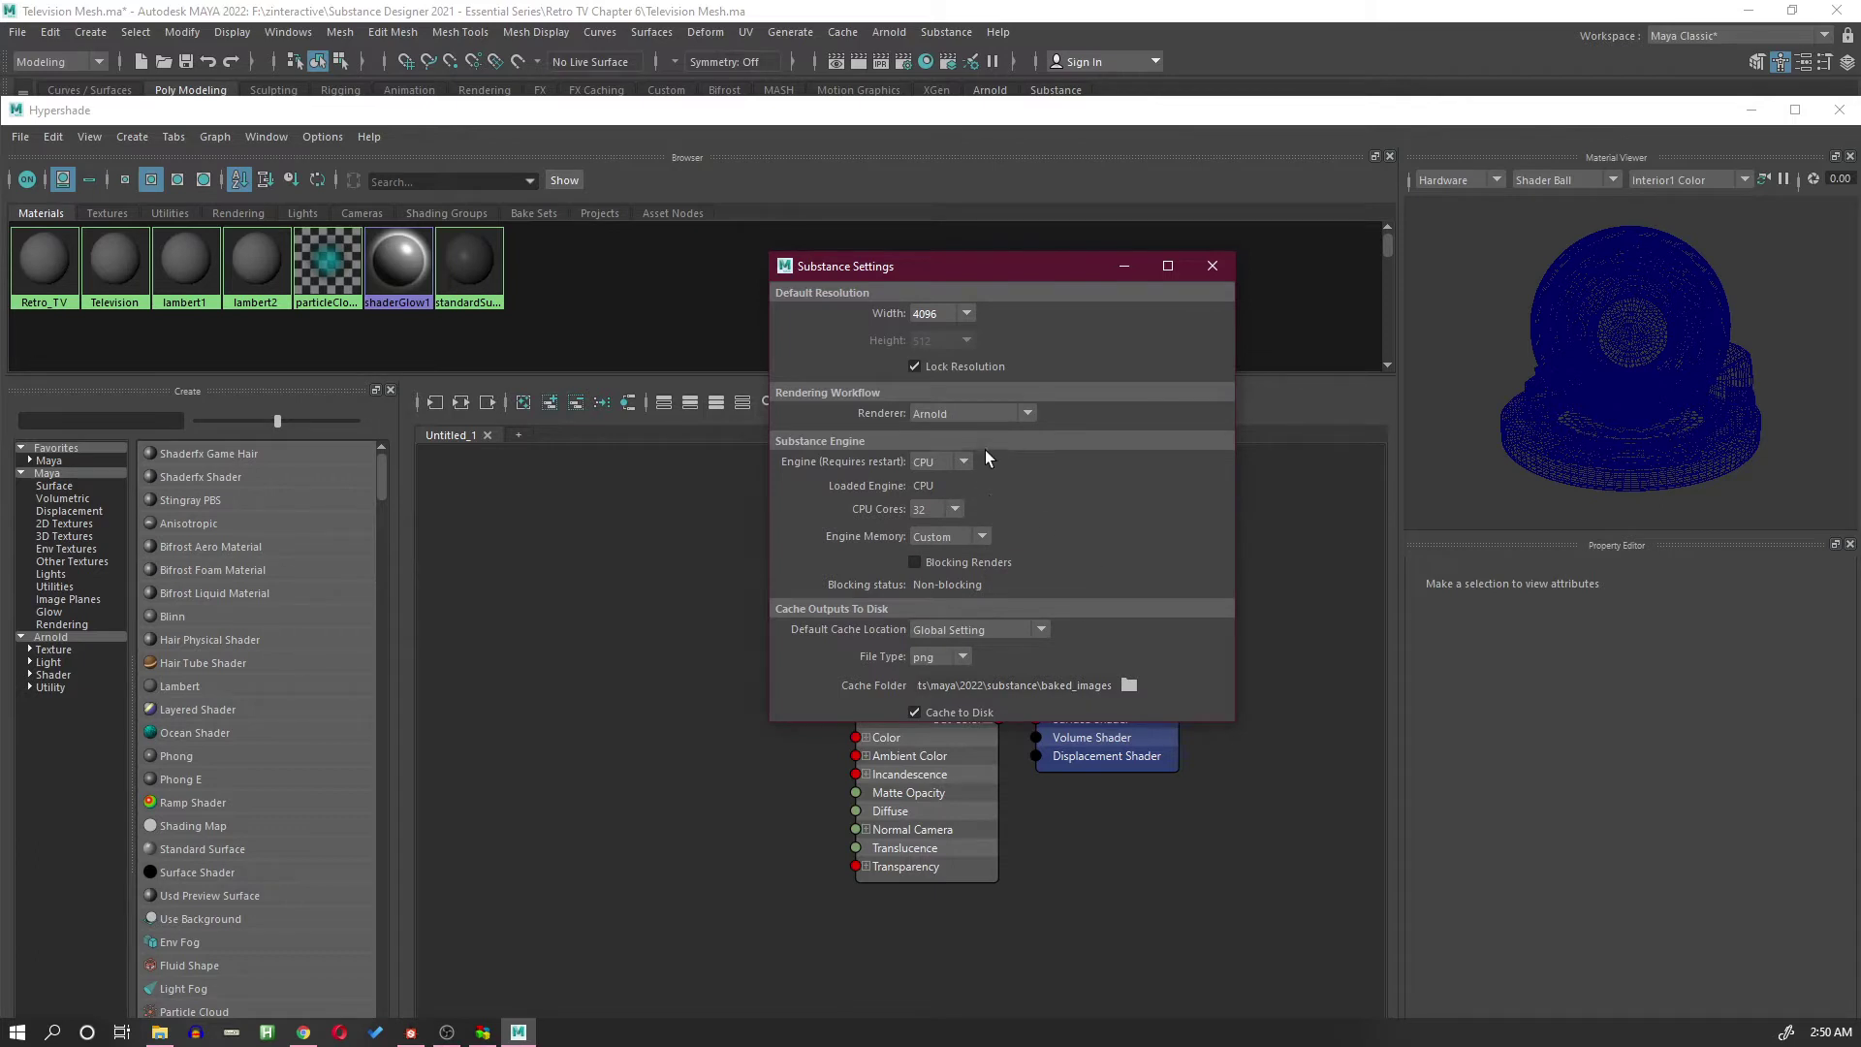
click(1213, 266)
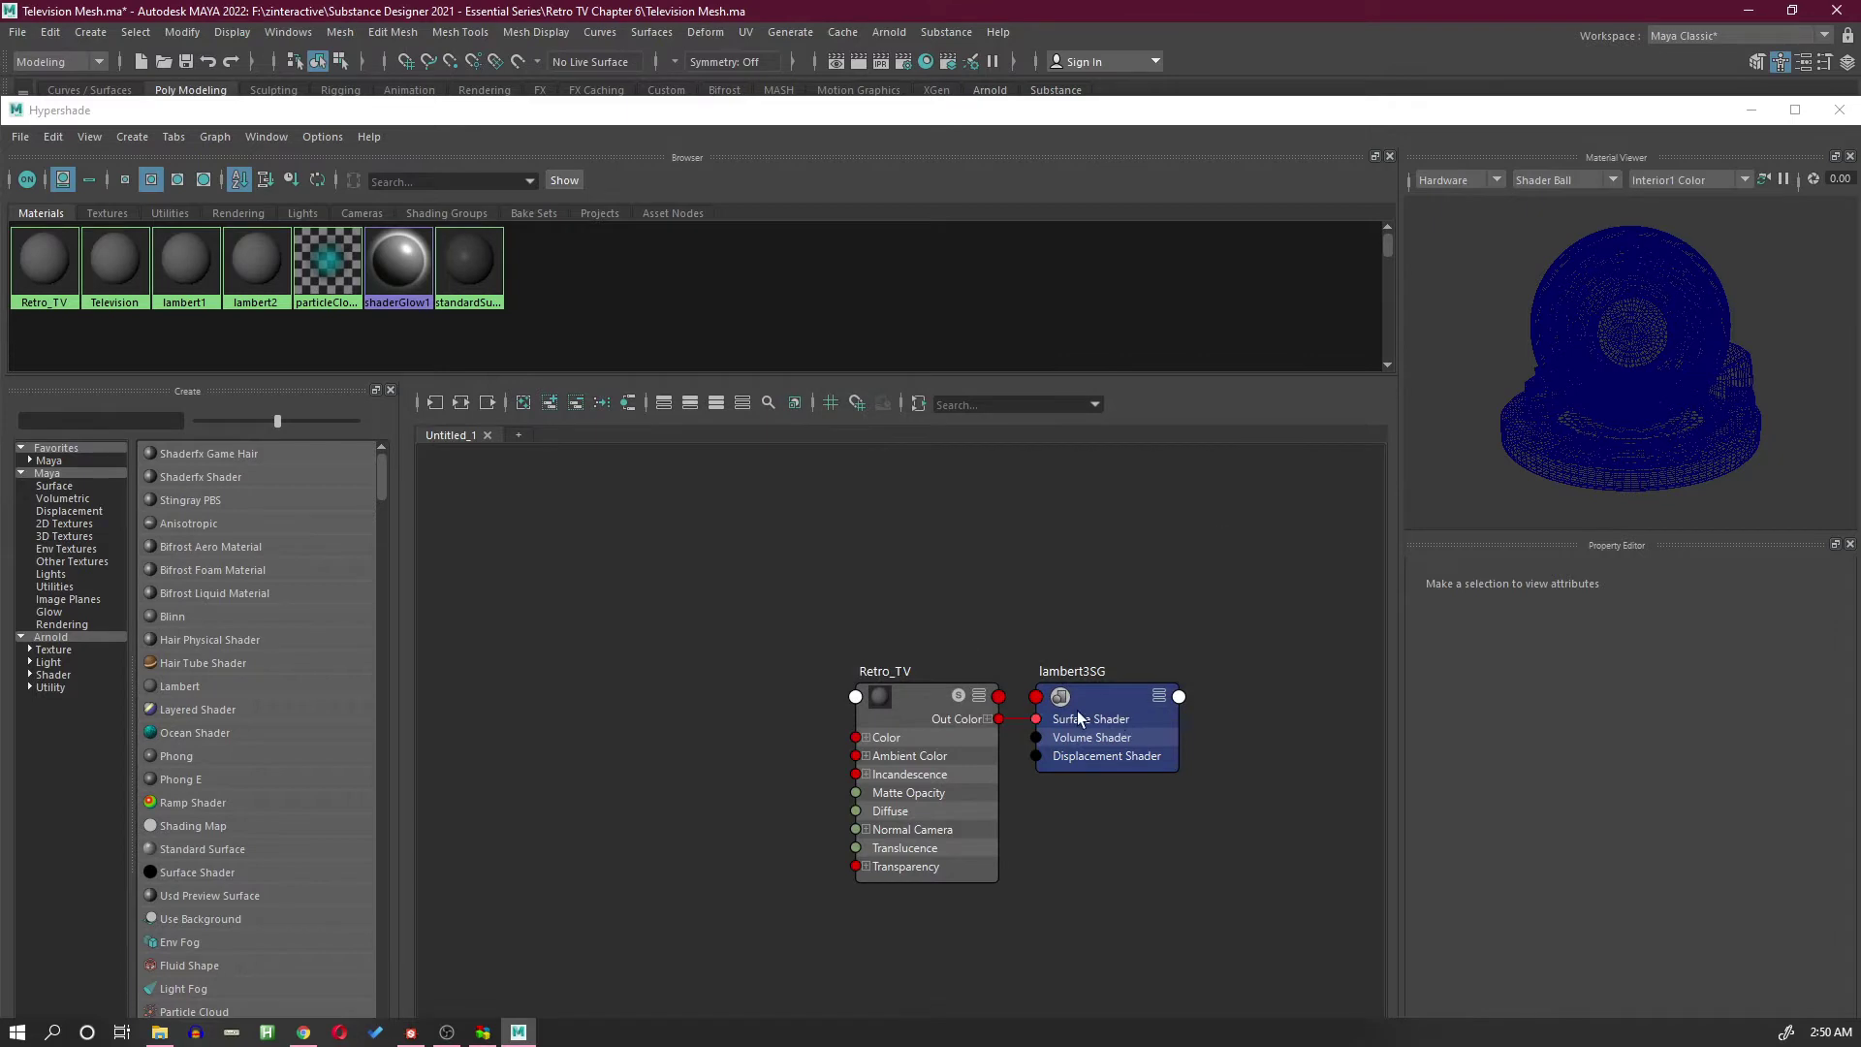
Step: Add an empty graph tab in the Hypershade and bring Retro_Television.sbsar into it from the file explorer as a Substance node
scroll(1036, 698, up, 2)
scroll(1035, 698, down, 3)
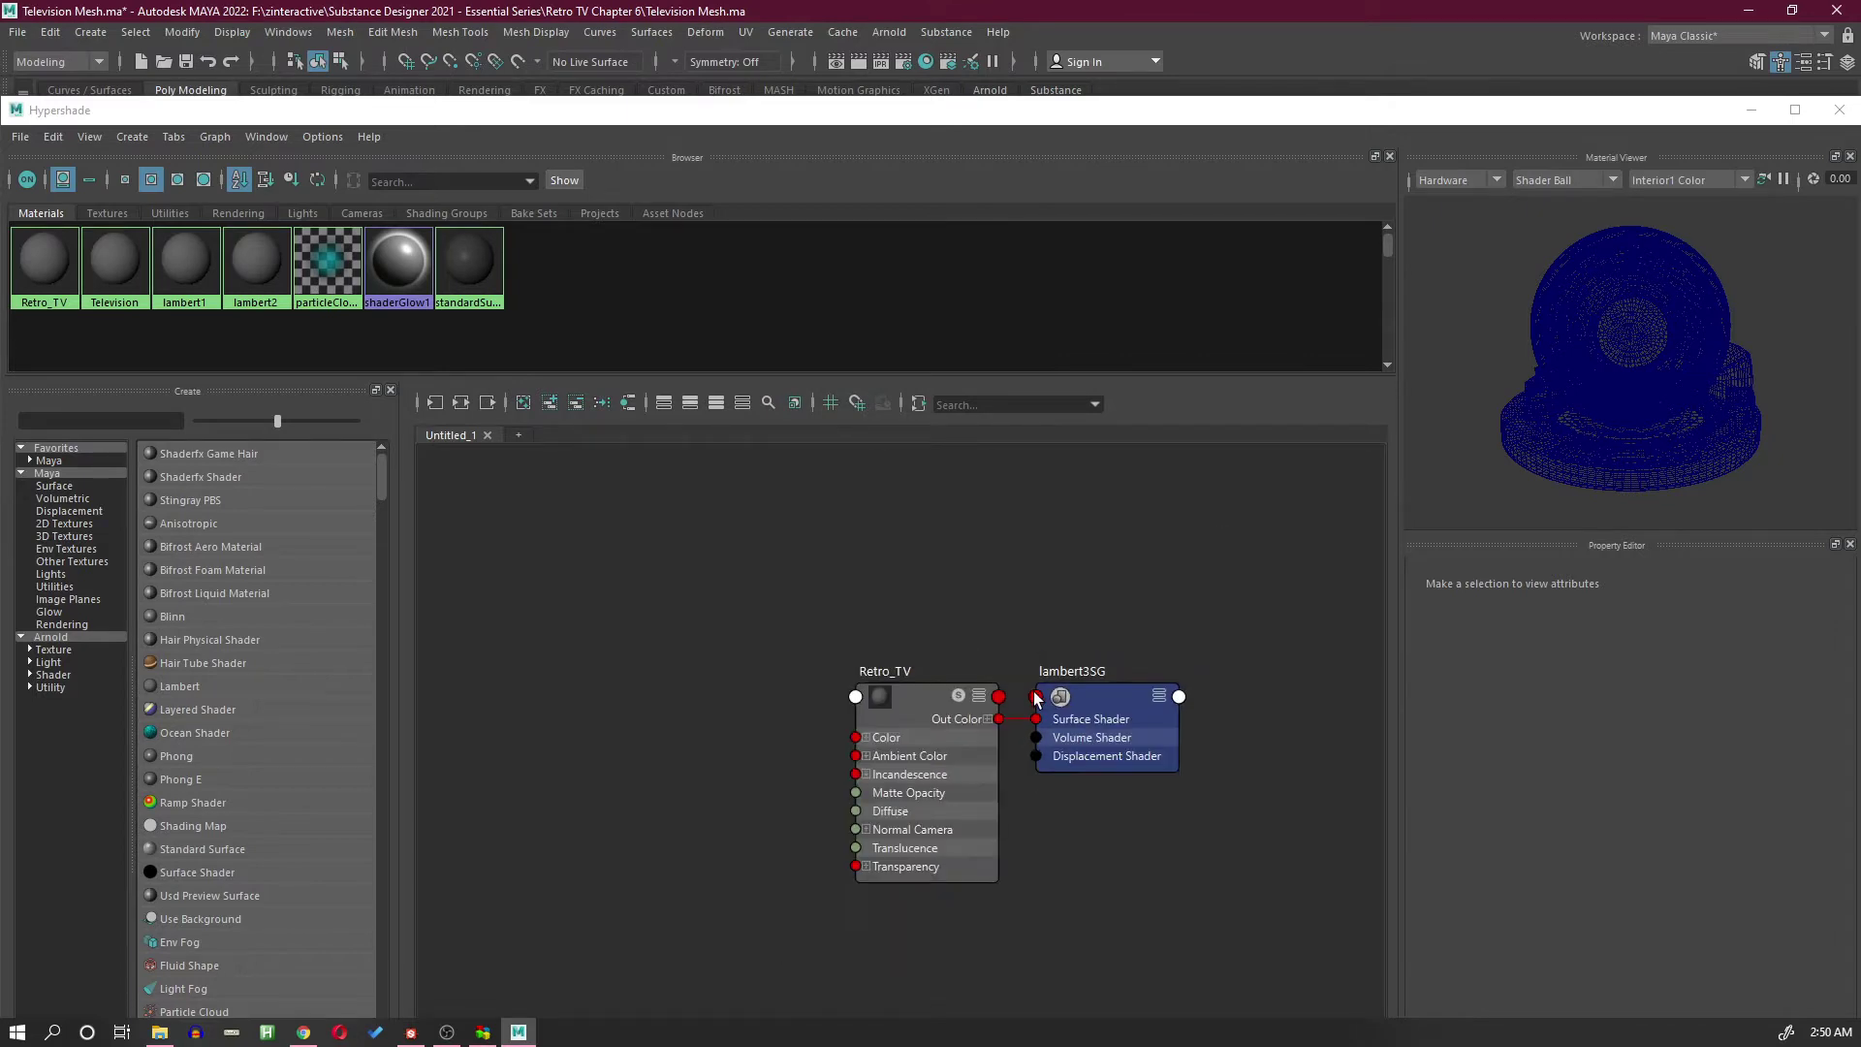
click(519, 434)
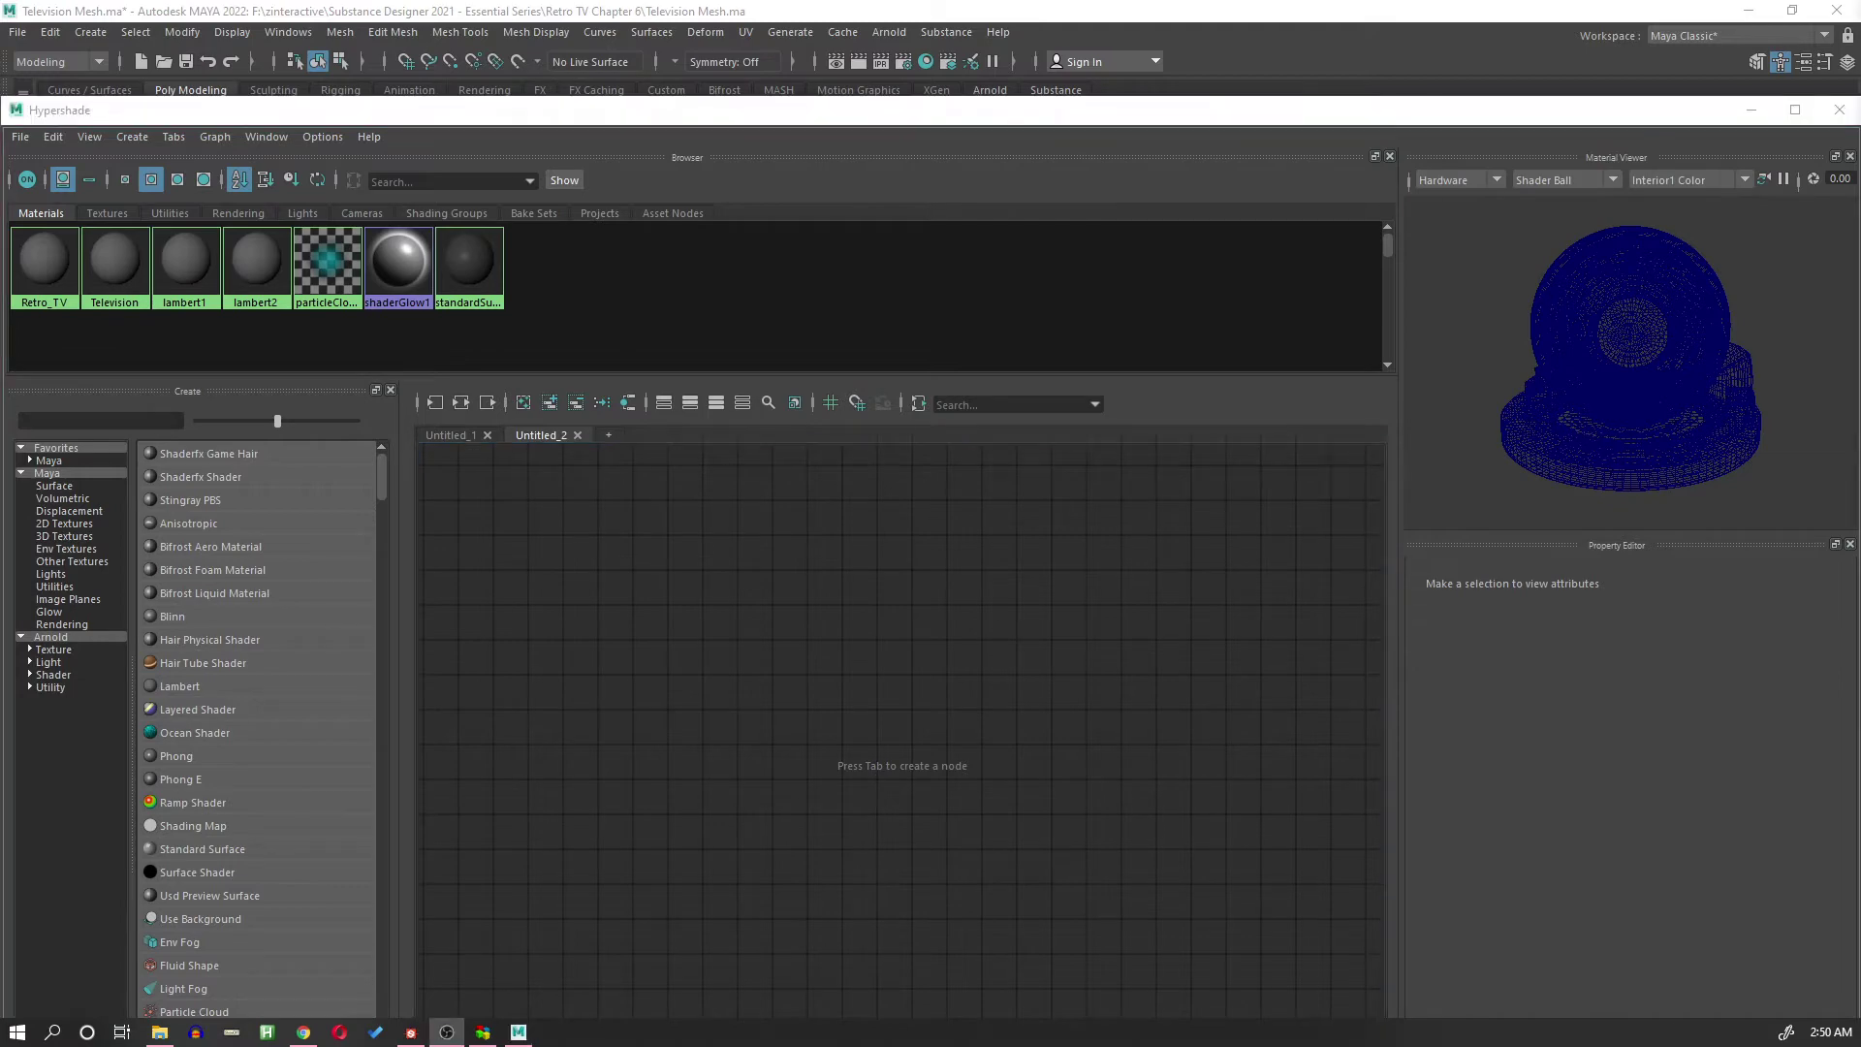
click(160, 1031)
drag(1126, 165, 1301, 153)
drag(1128, 273, 713, 563)
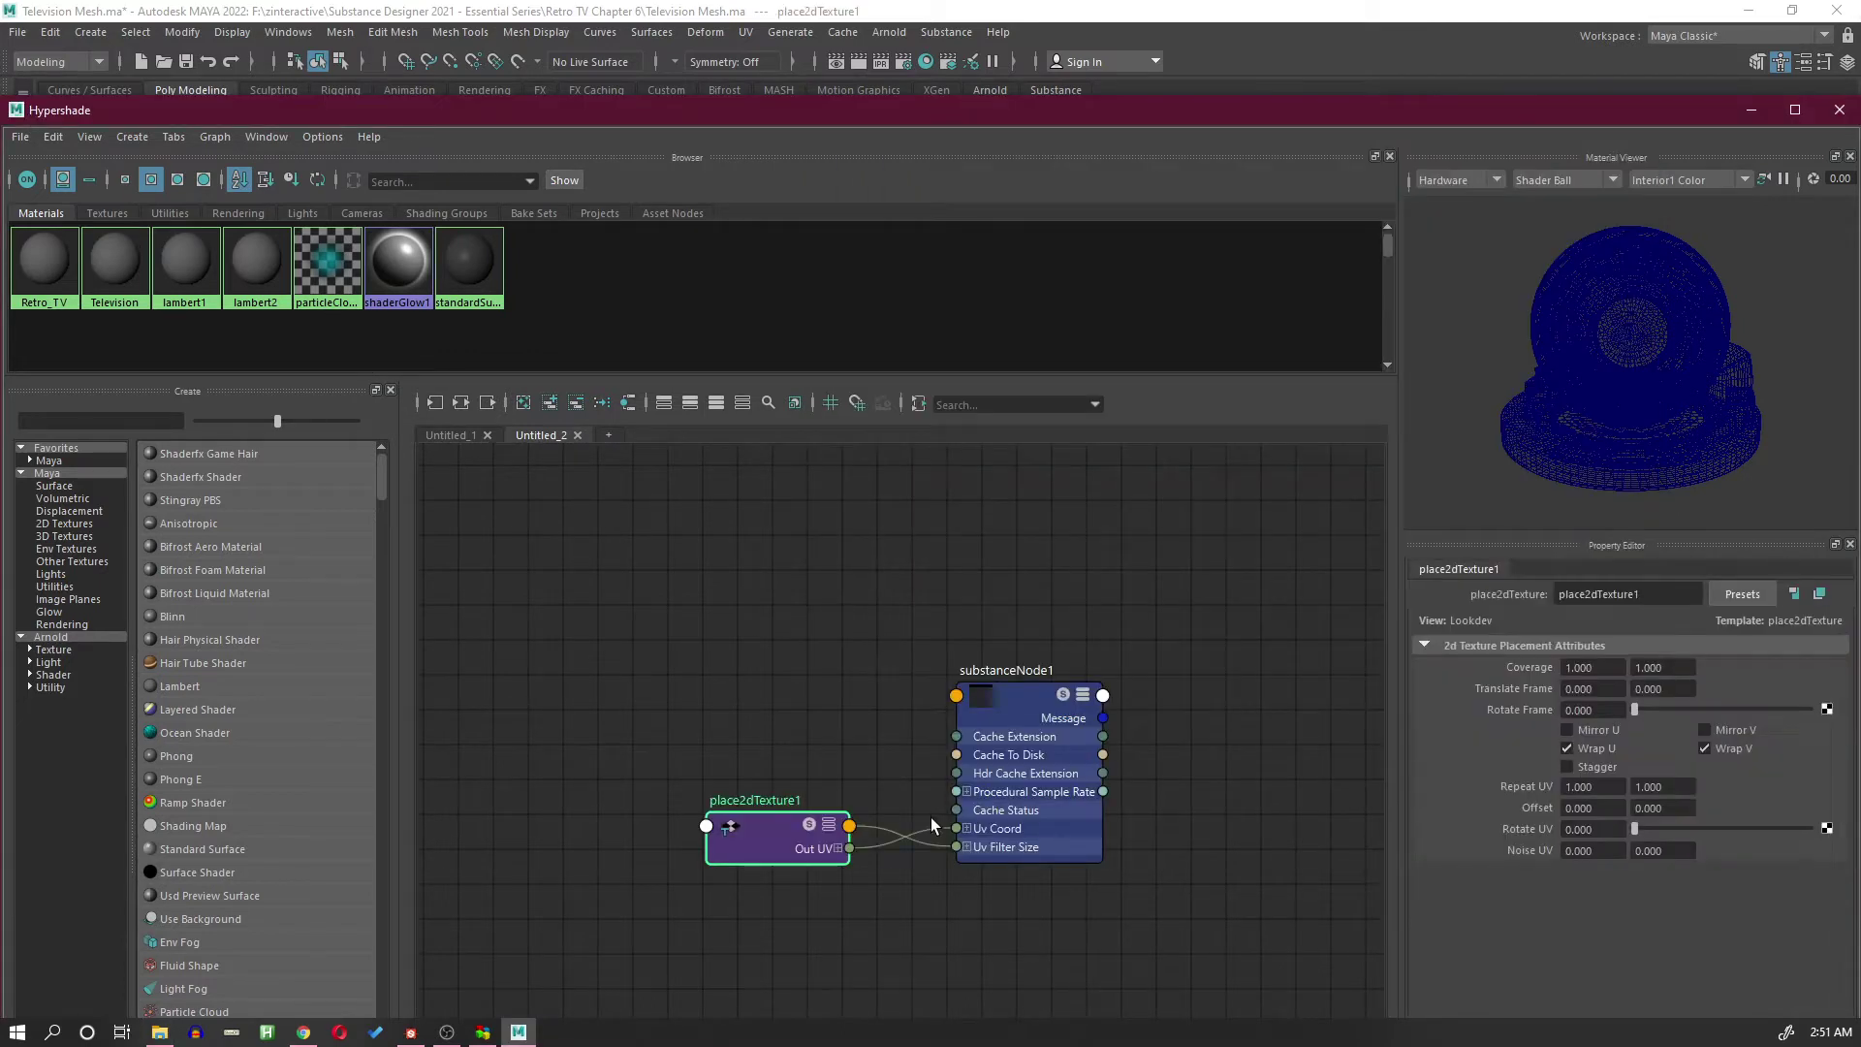
Step: Activate the Substance node's Base Color, Normal, Roughness, Metallic, Height, Ambient Occlusion and Opacity_Mask outputs
scroll(1023, 779, down, 4)
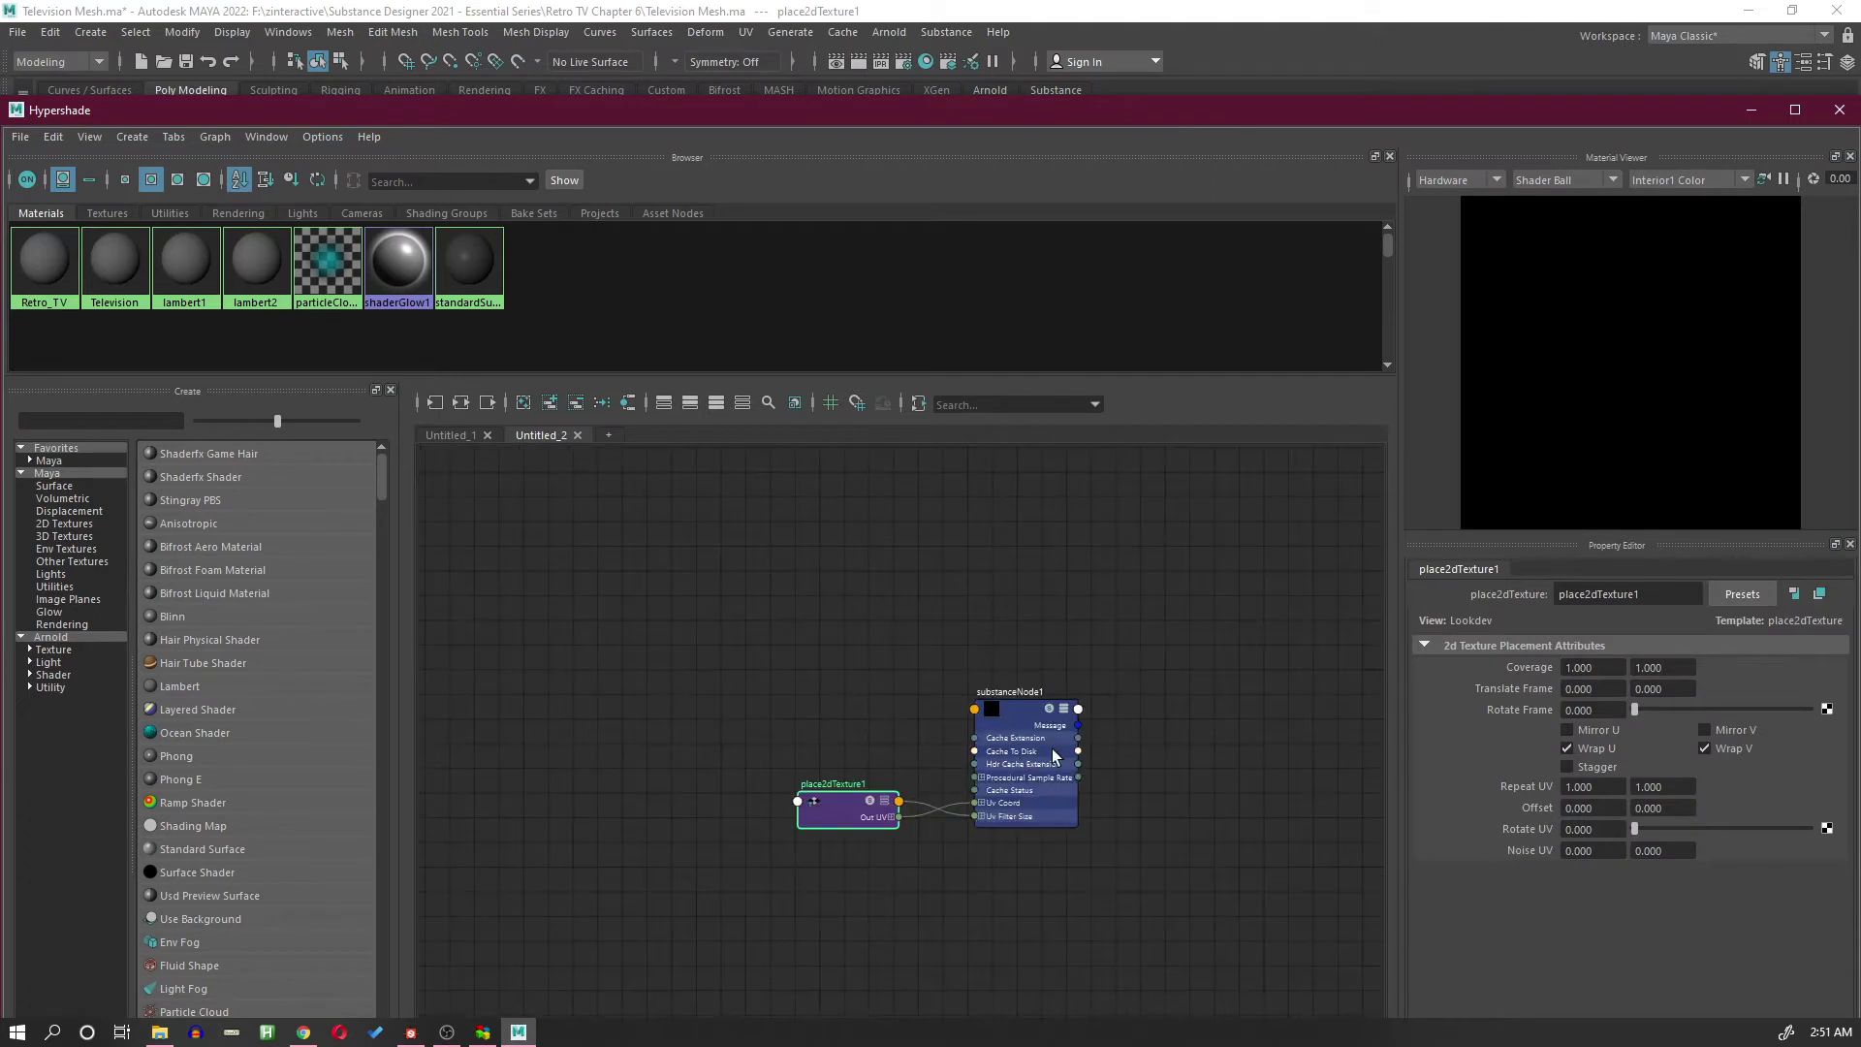
scroll(874, 700, up, 2)
click(865, 677)
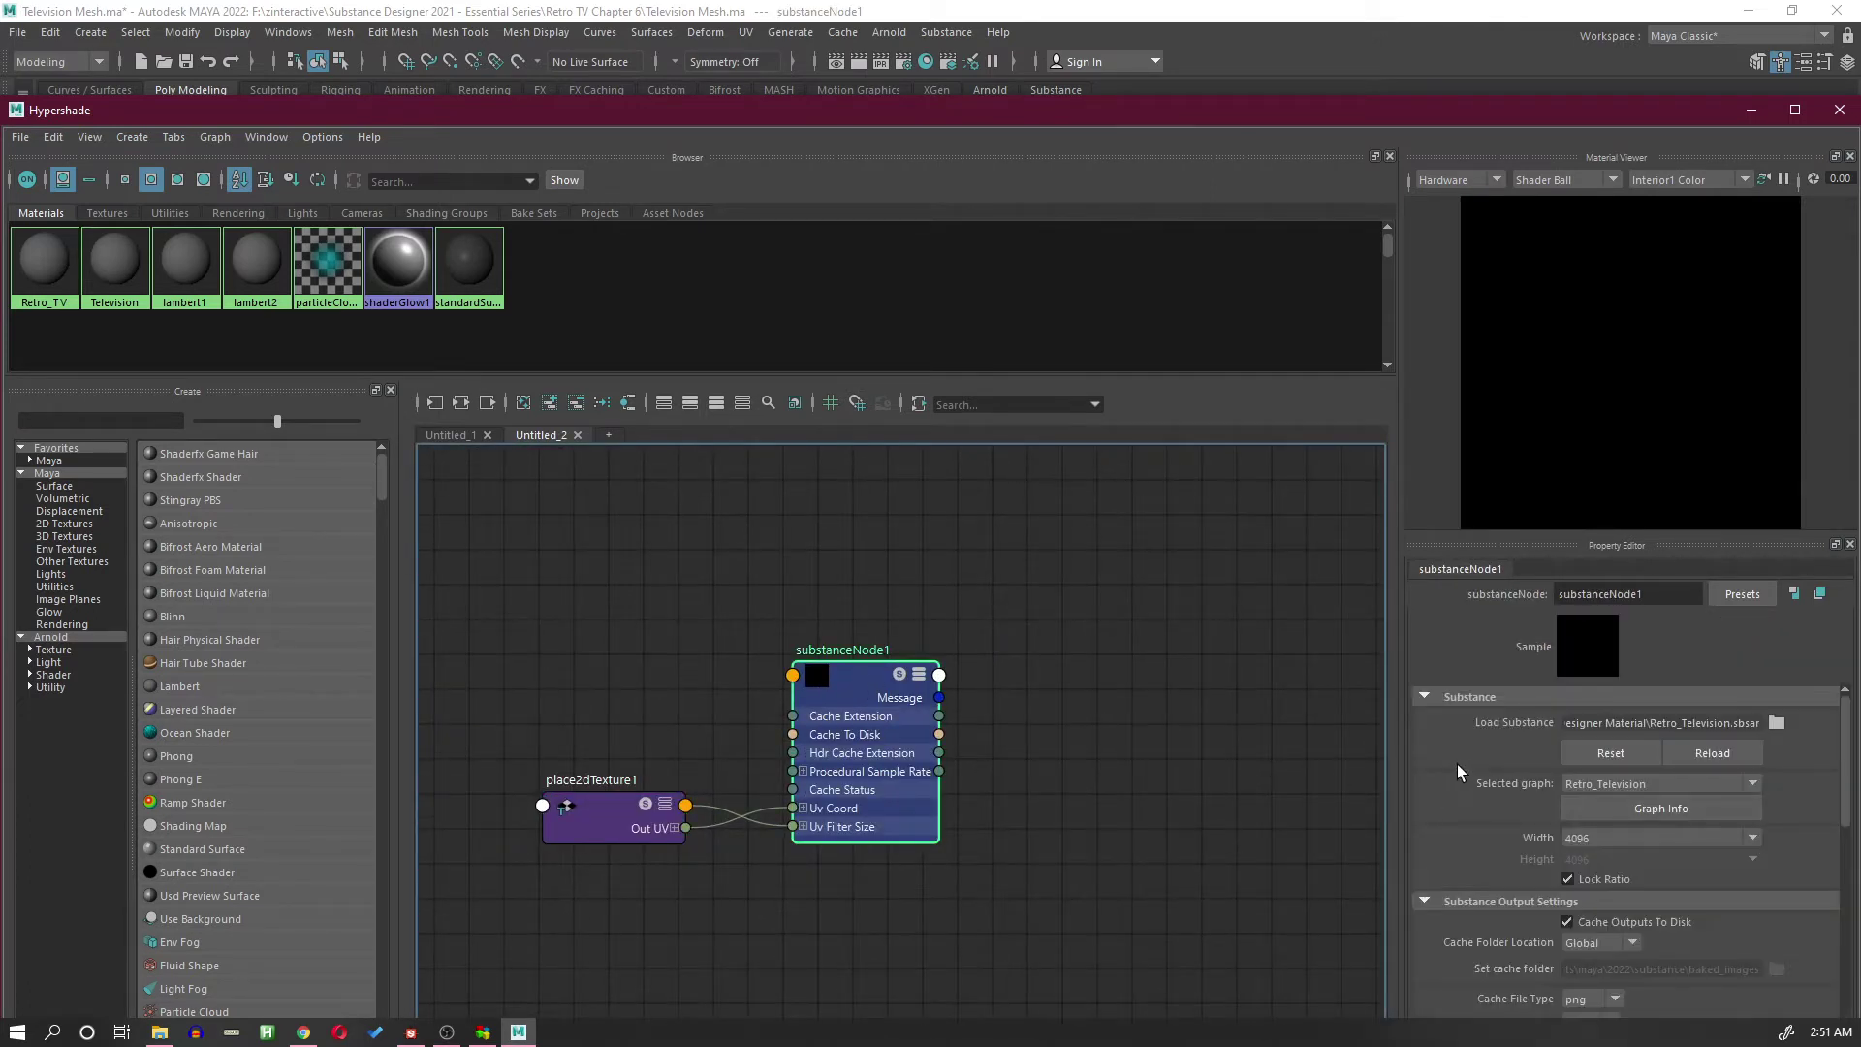
scroll(1457, 760, down, 2)
scroll(1457, 760, down, 3)
scroll(1456, 760, down, 1)
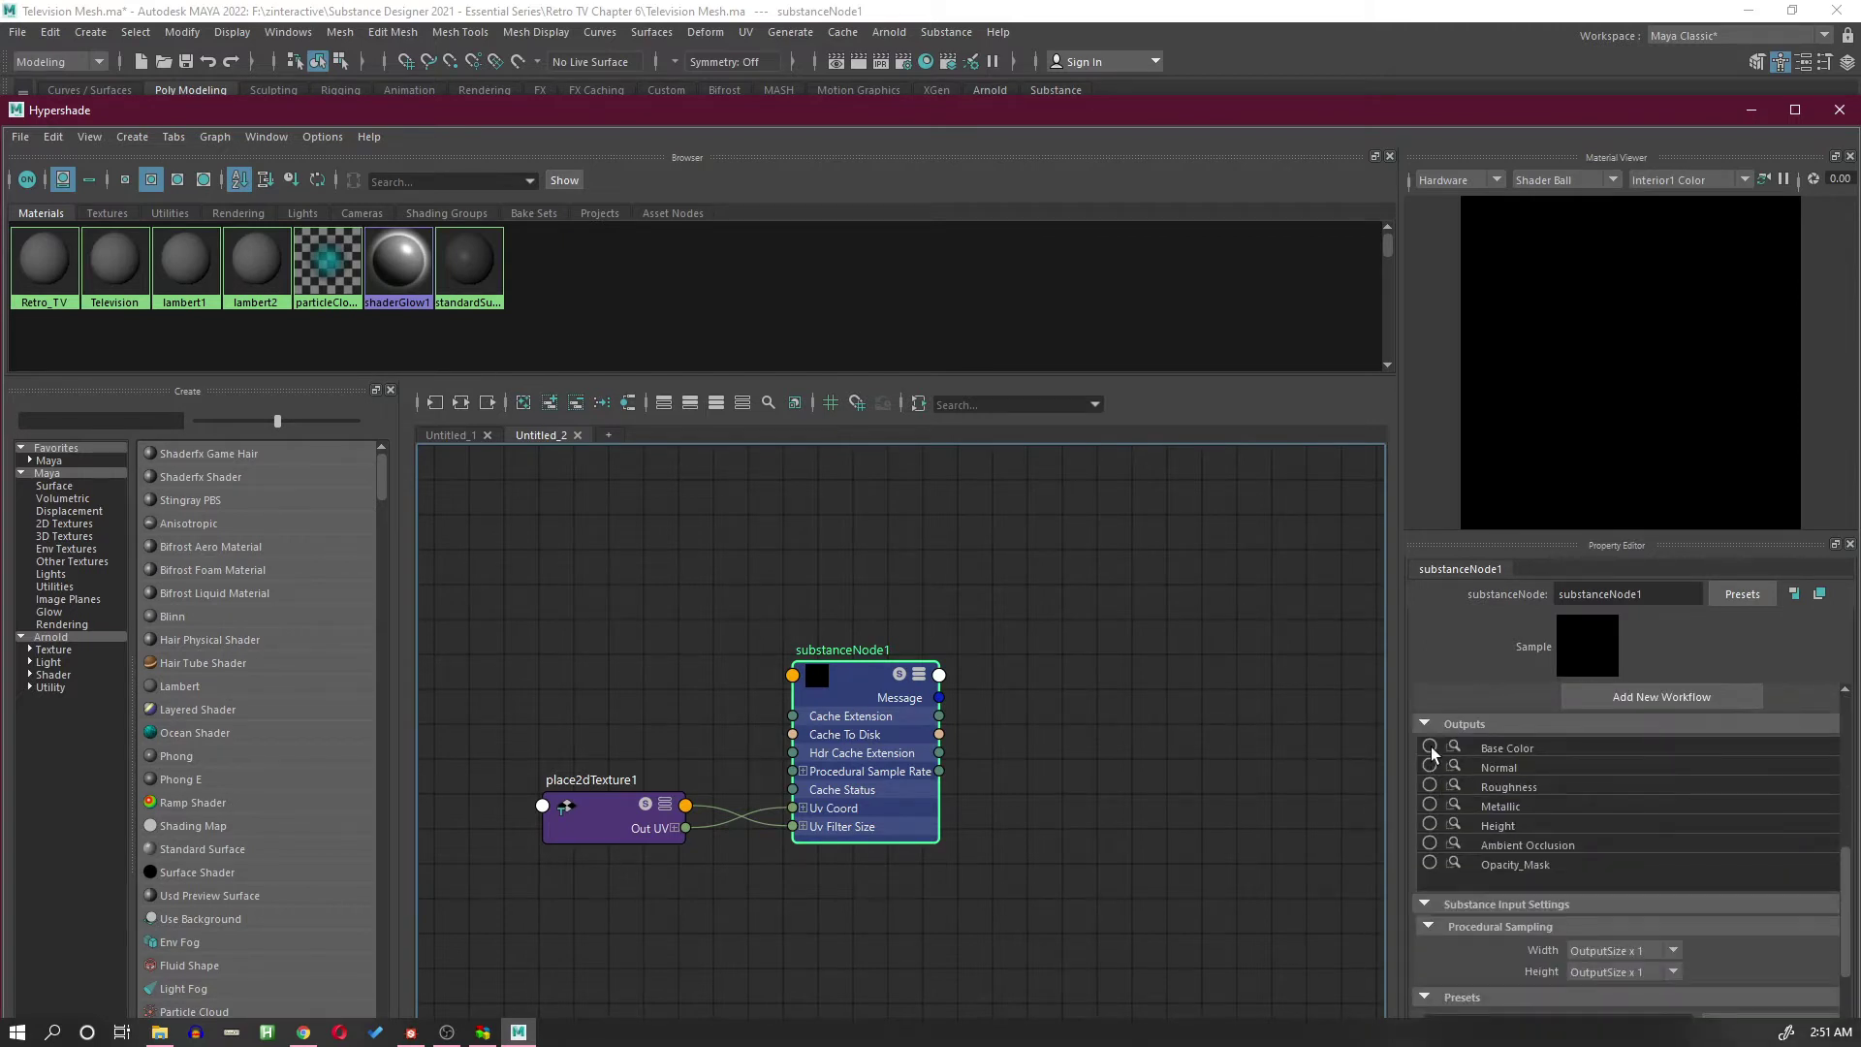
click(1429, 747)
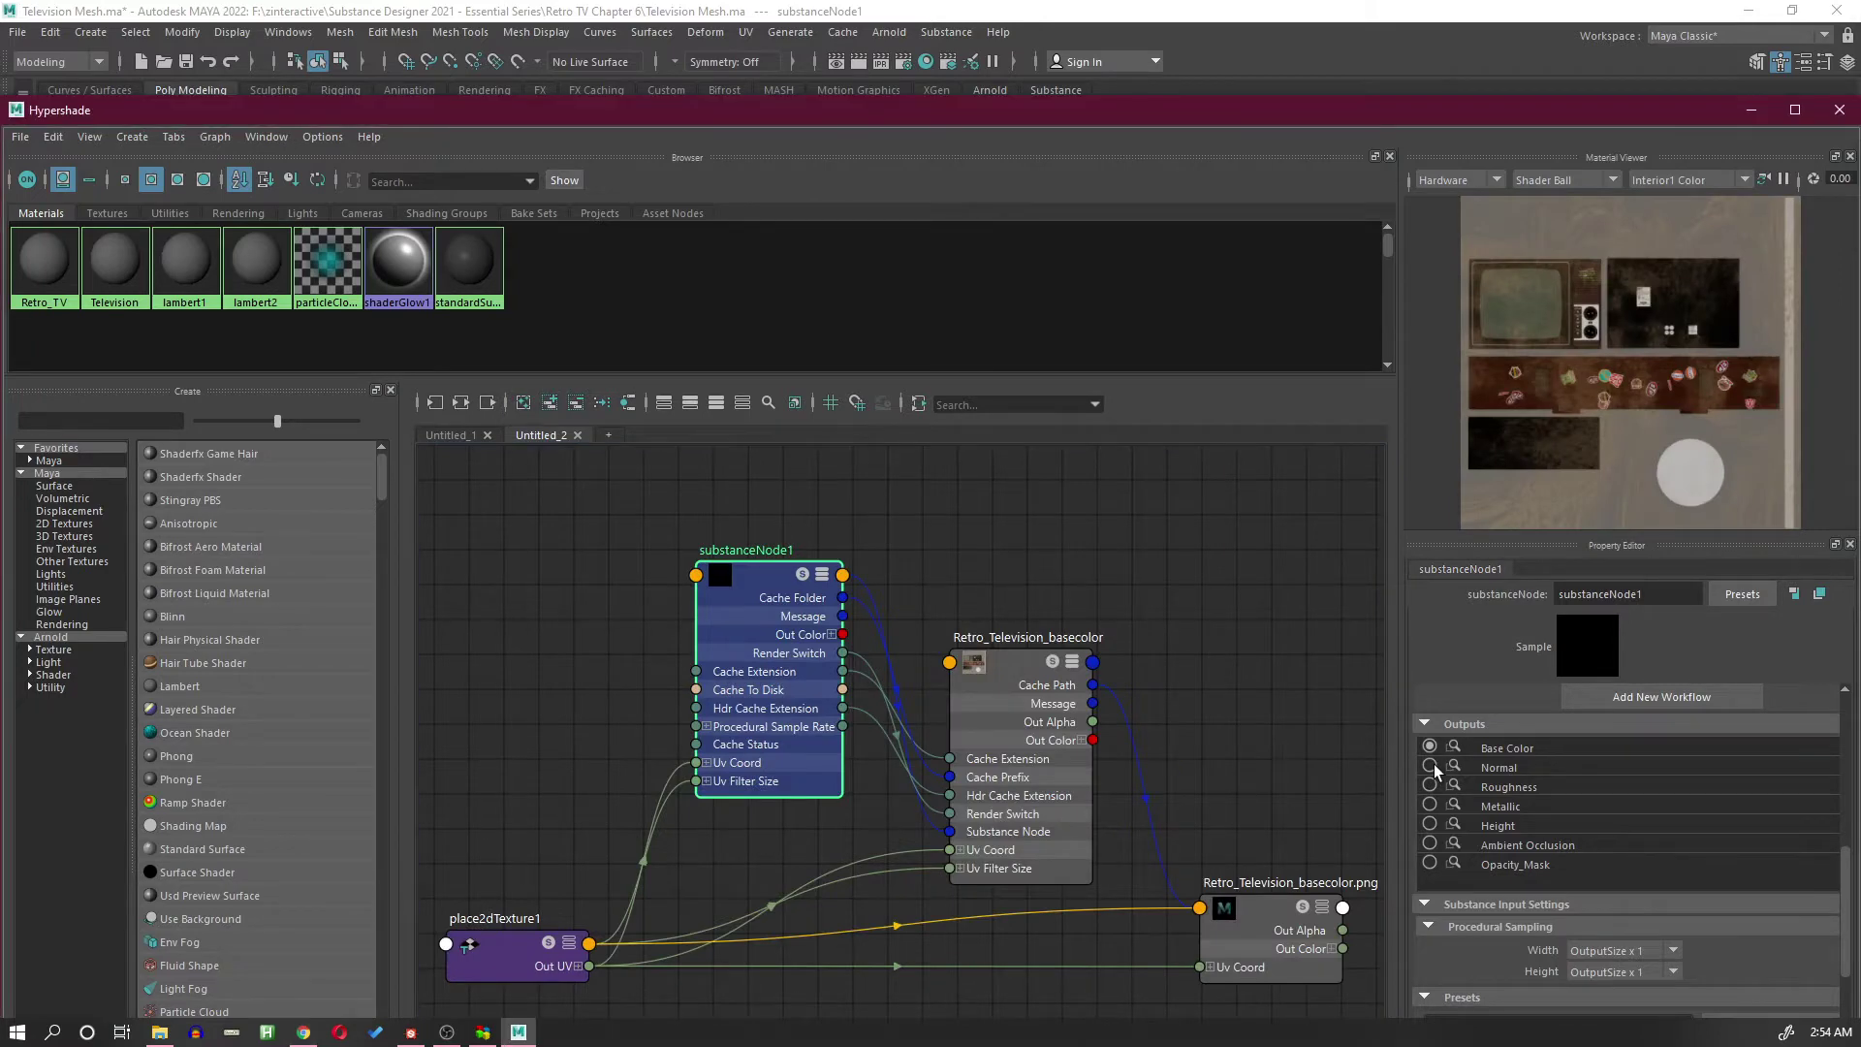
click(1430, 767)
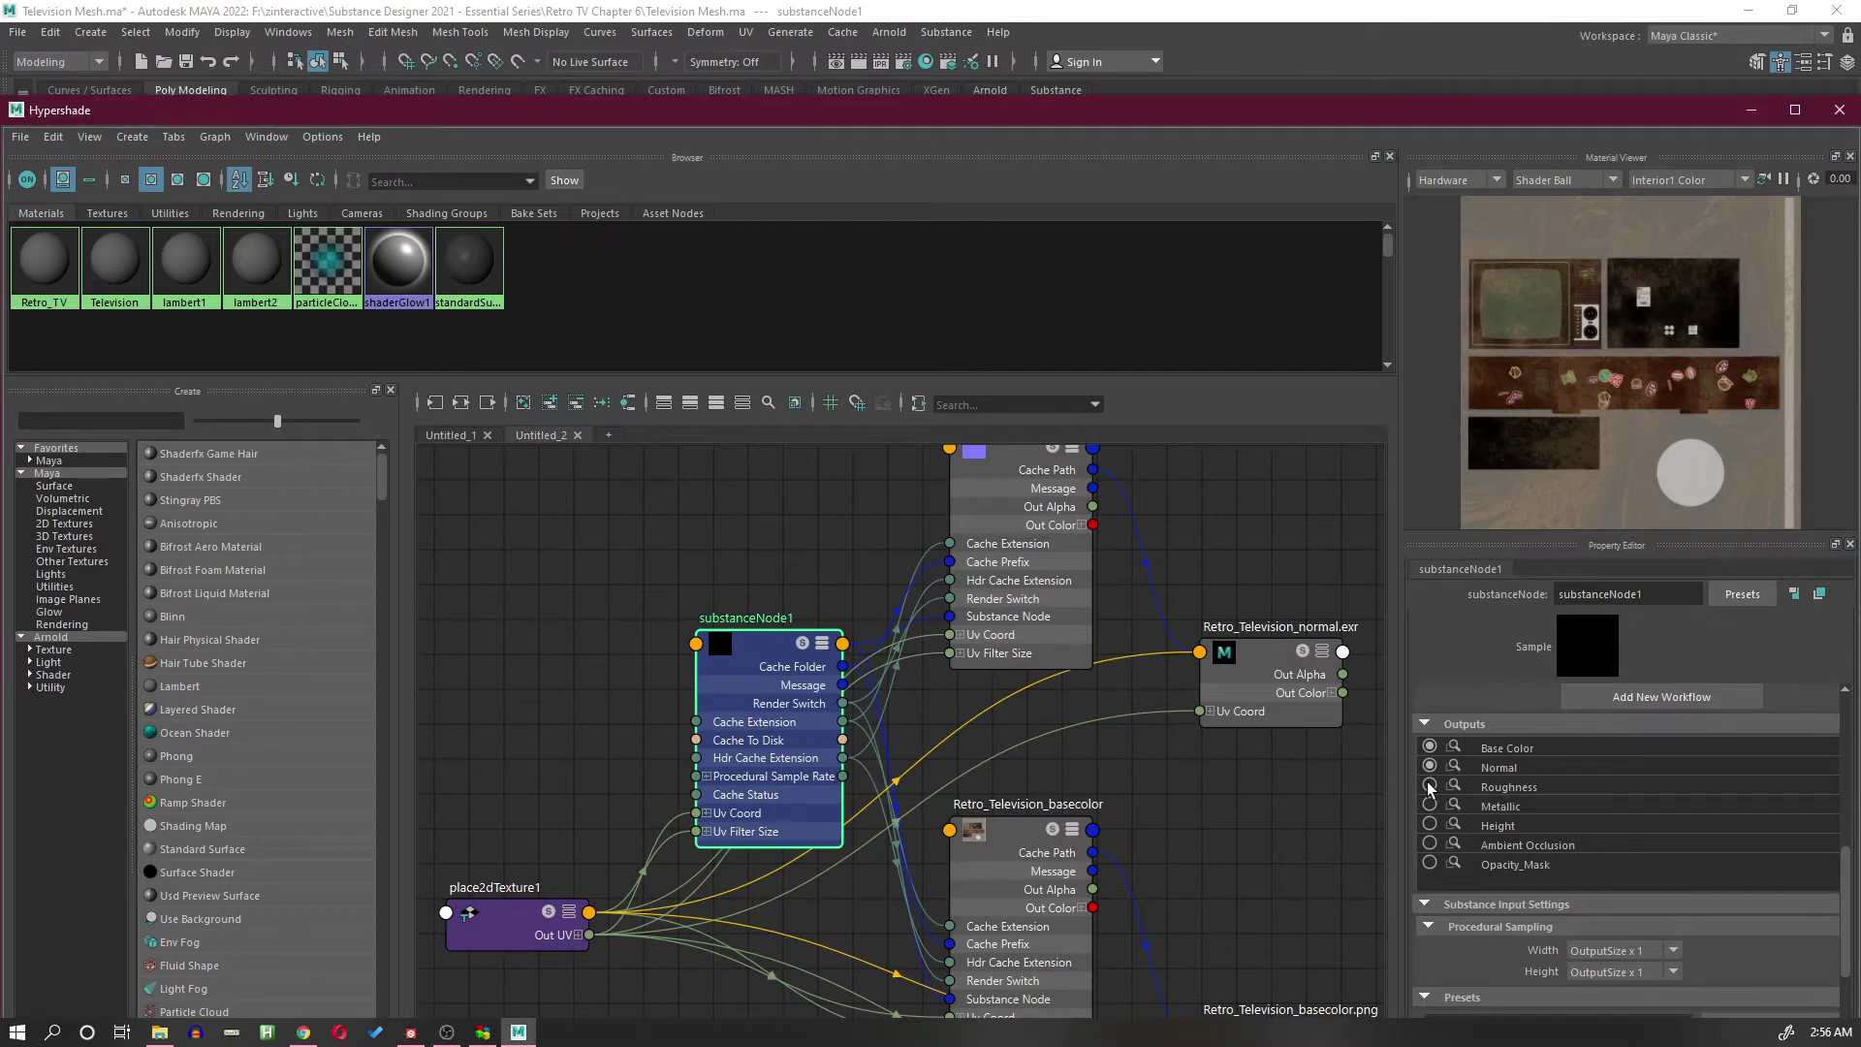
click(1430, 787)
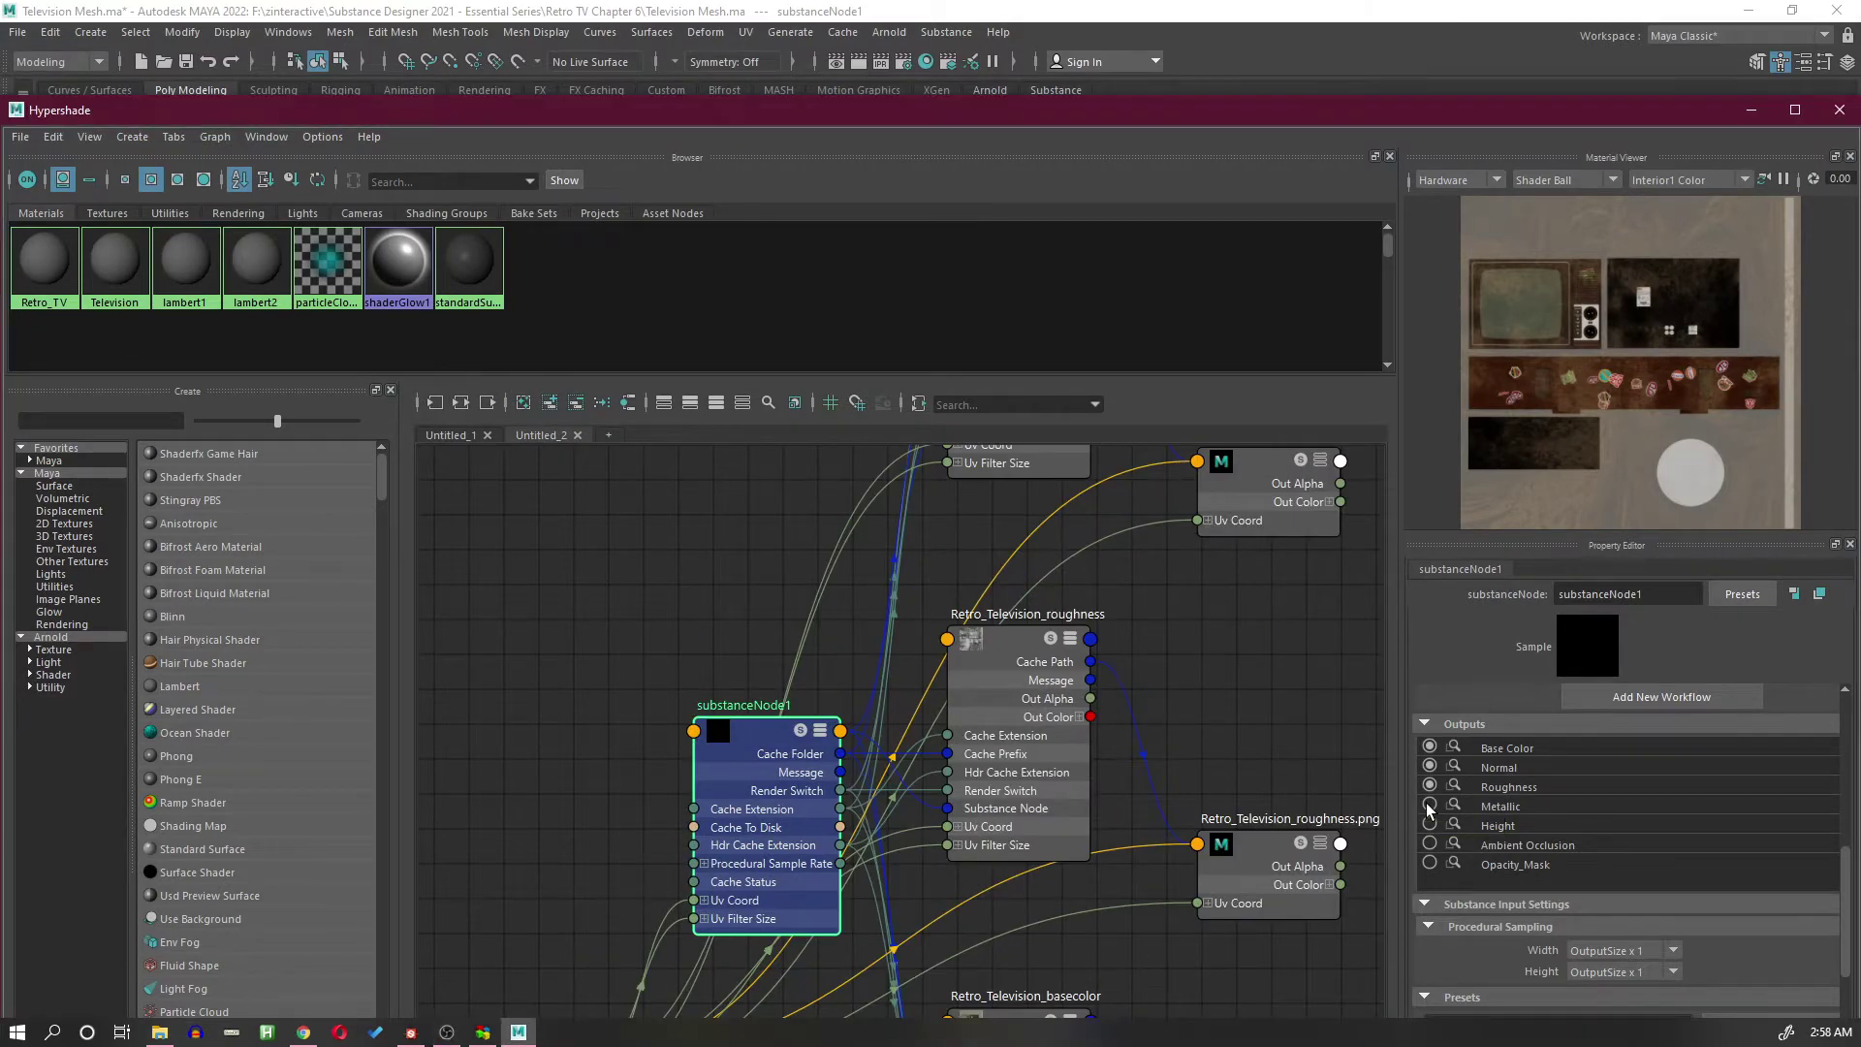
click(1430, 806)
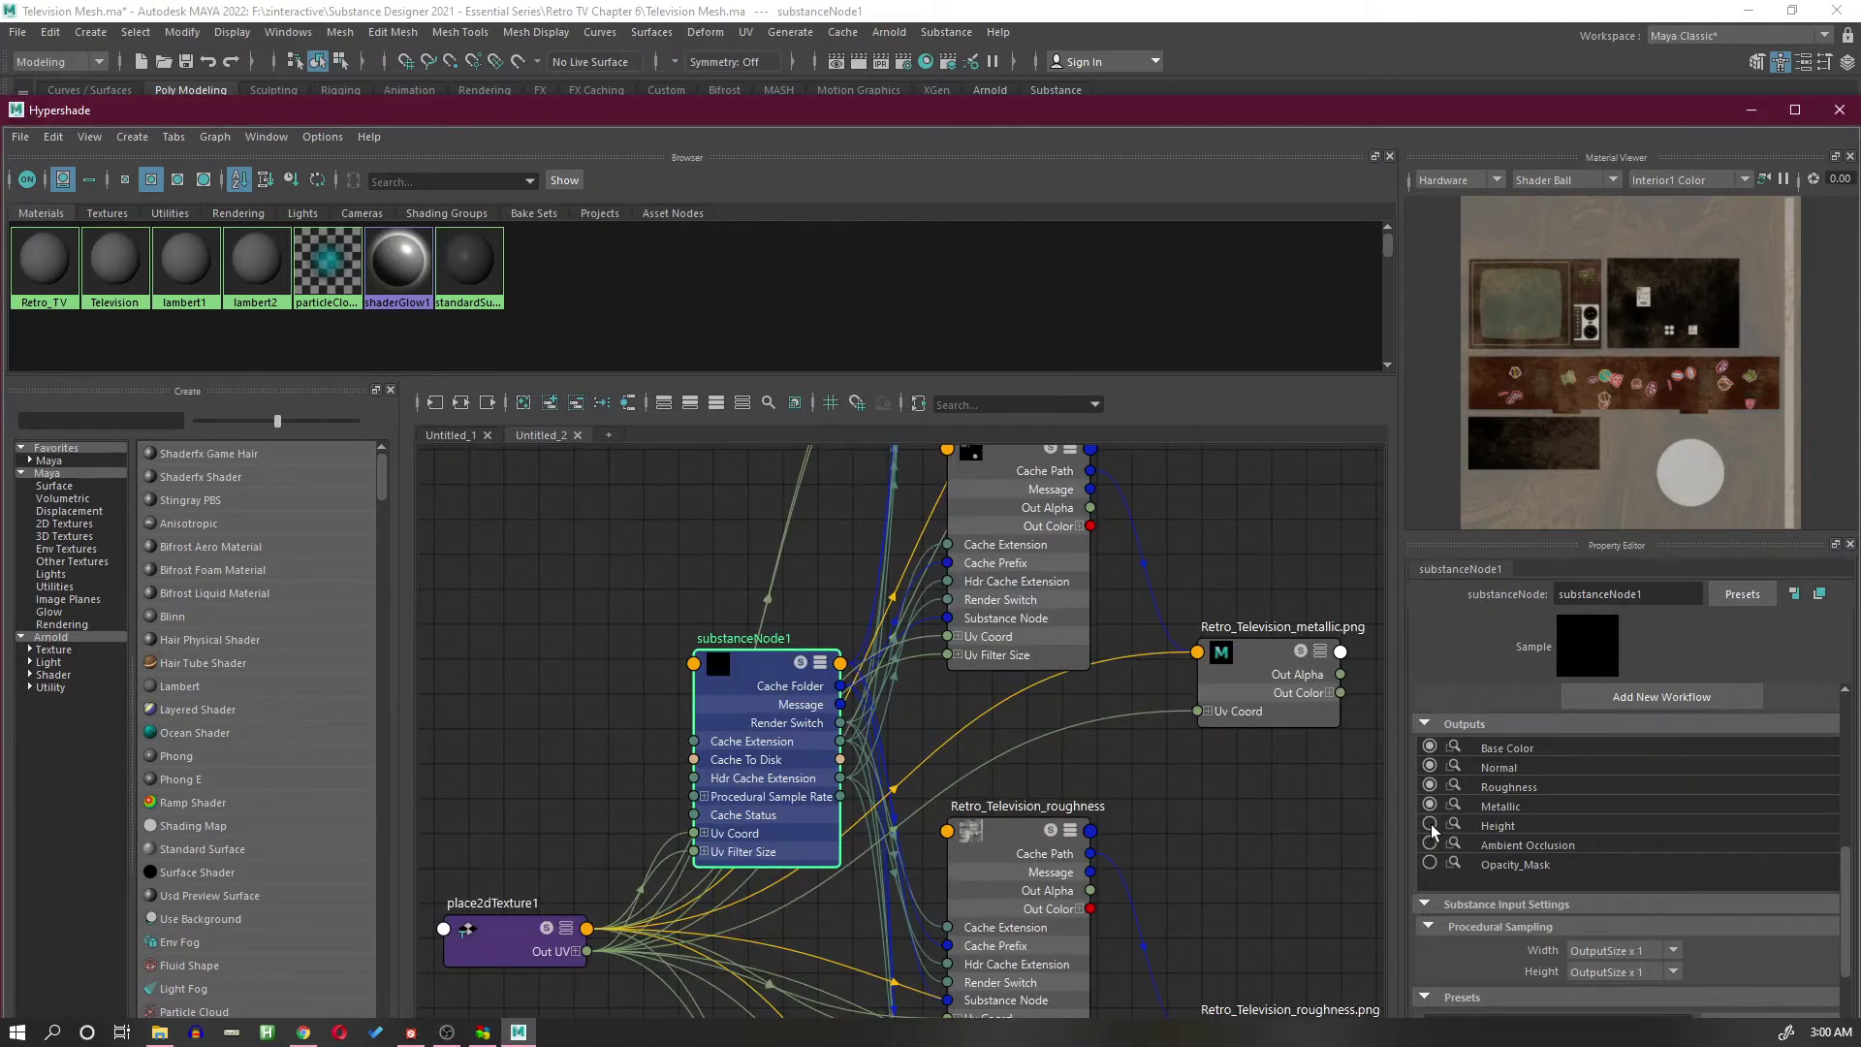
click(1430, 825)
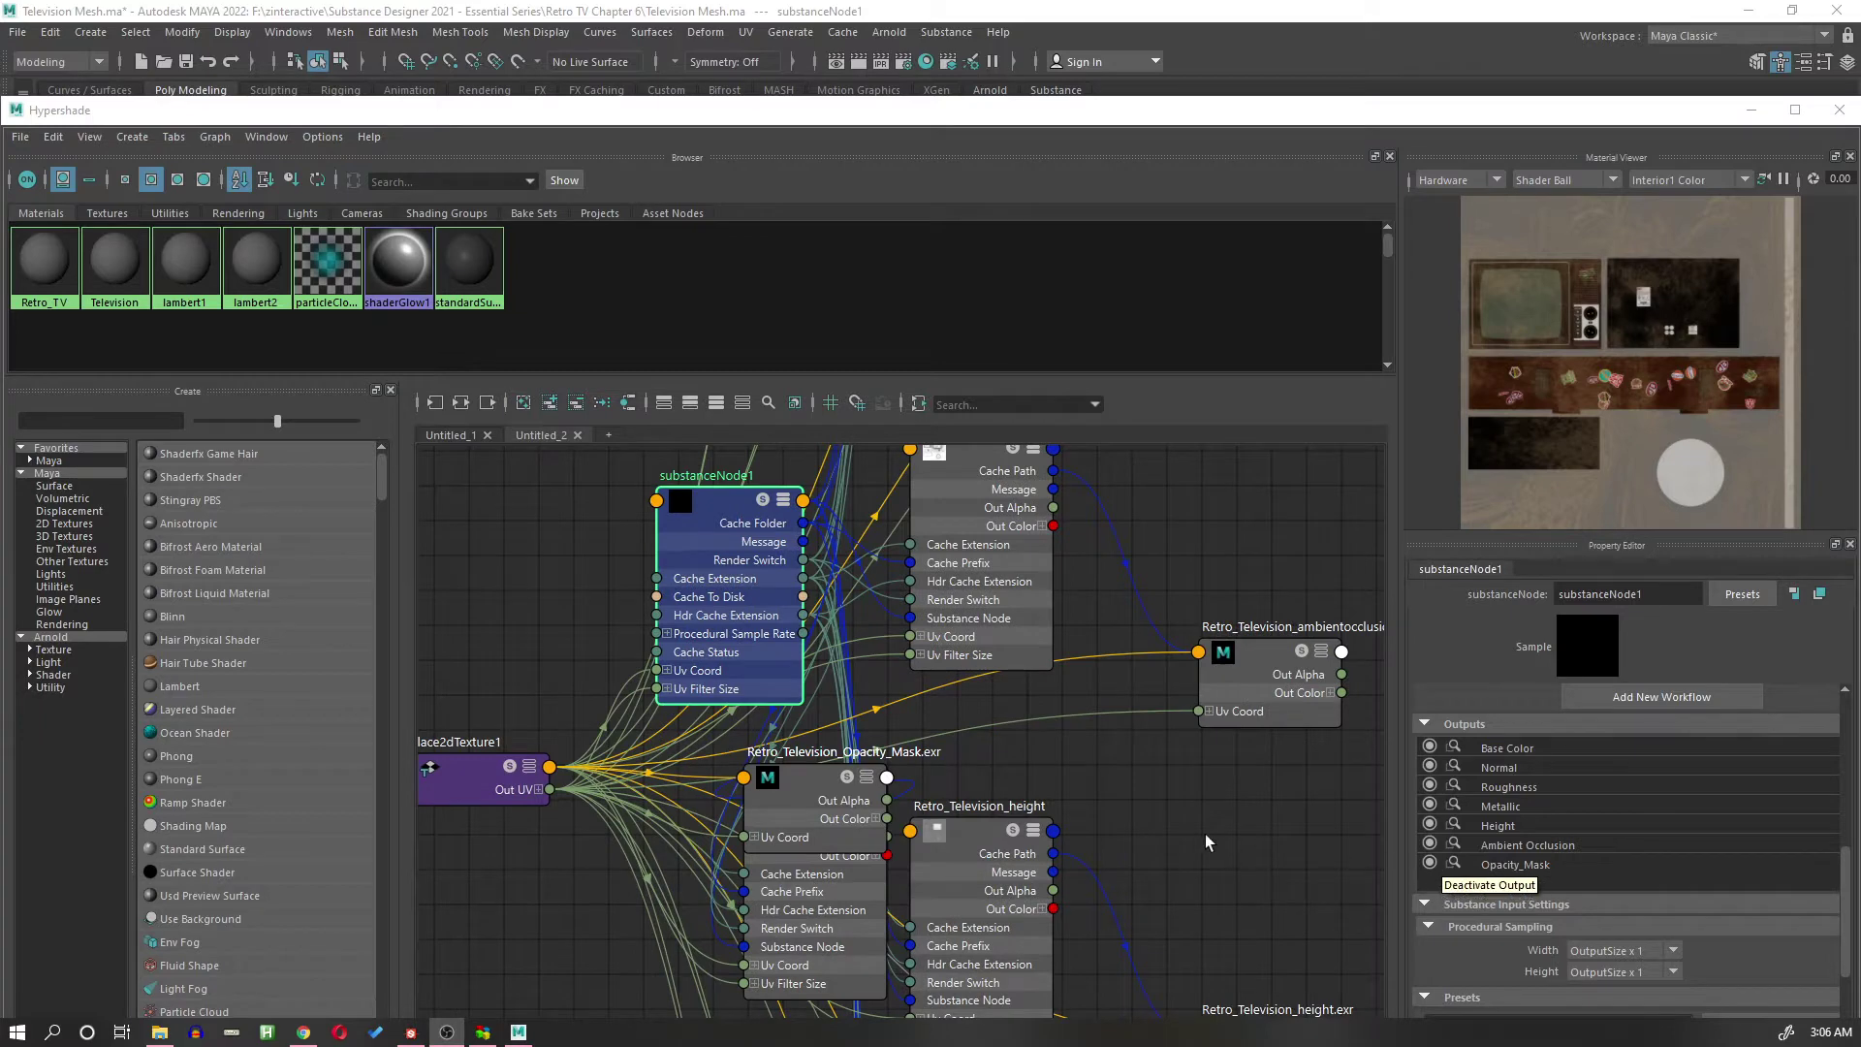
Step: Create the Arnold shader network from the Retro_Television Substance node
scroll(1223, 812, down, 3)
scroll(1226, 819, down, 2)
middle_drag(1315, 811, 1093, 652)
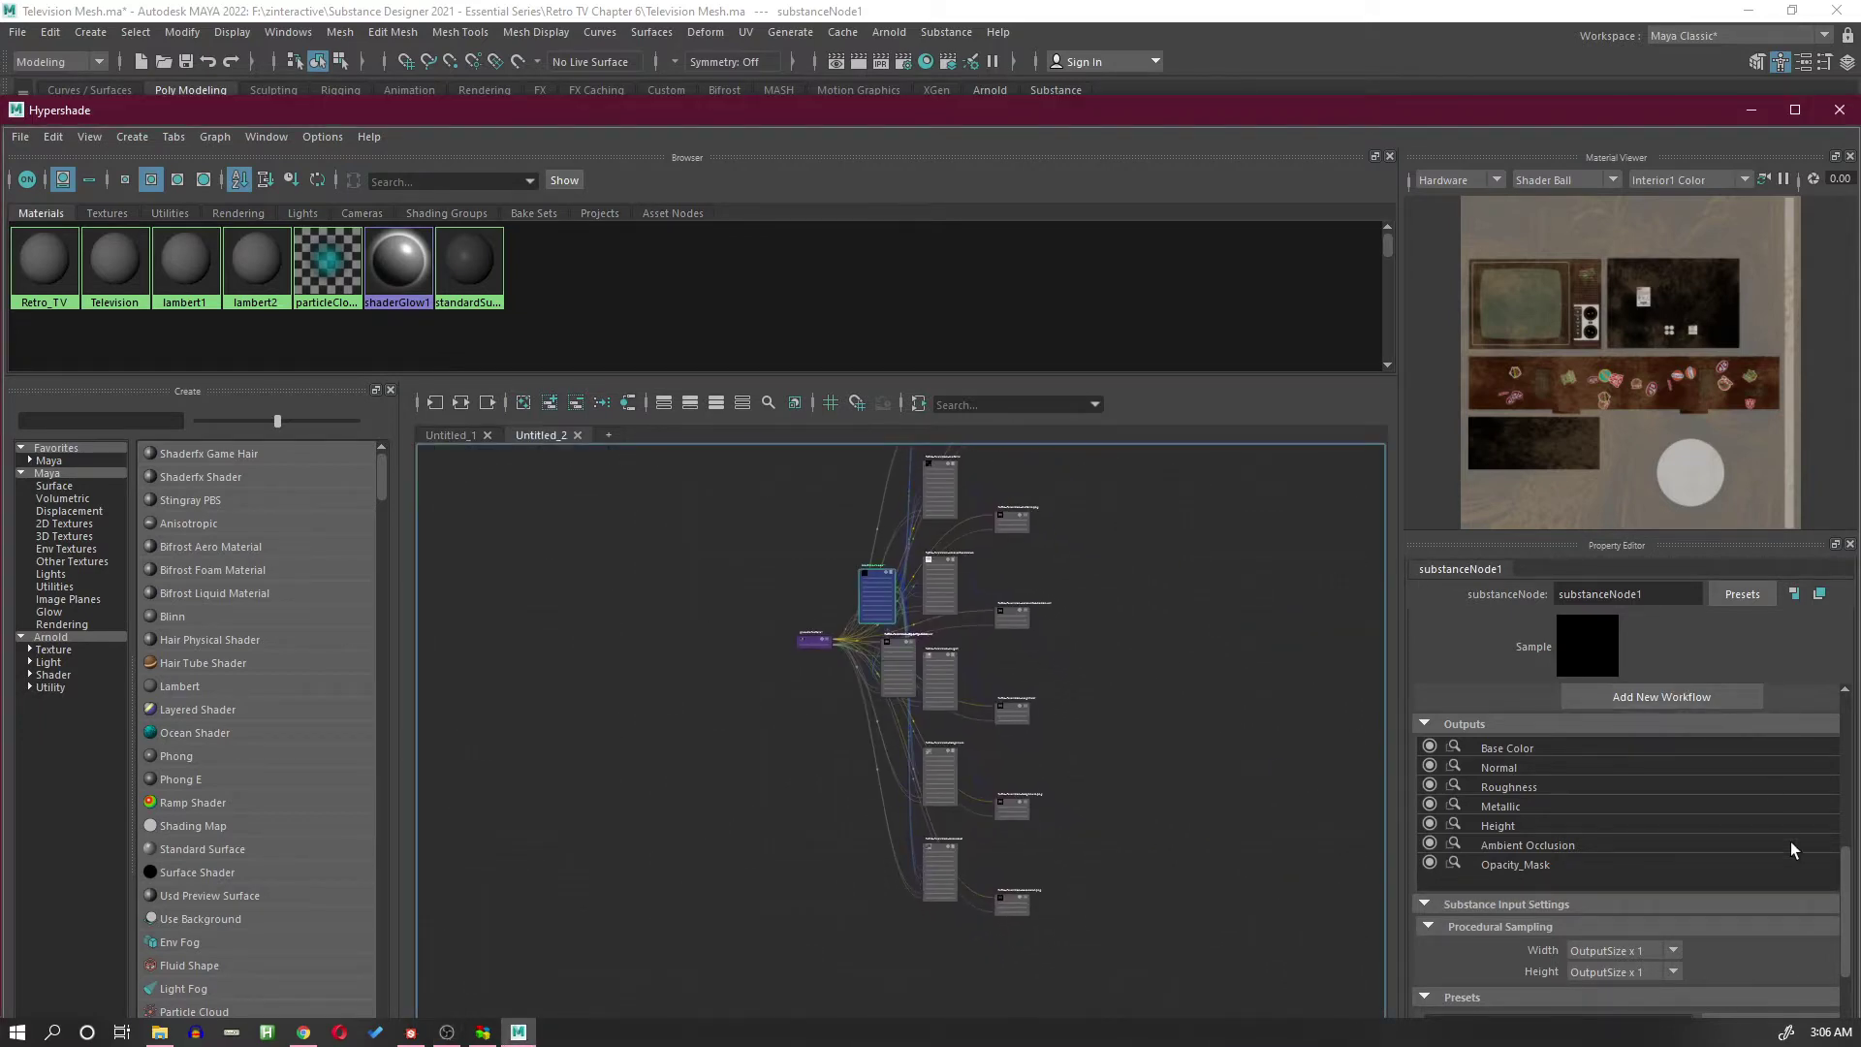
click(1687, 696)
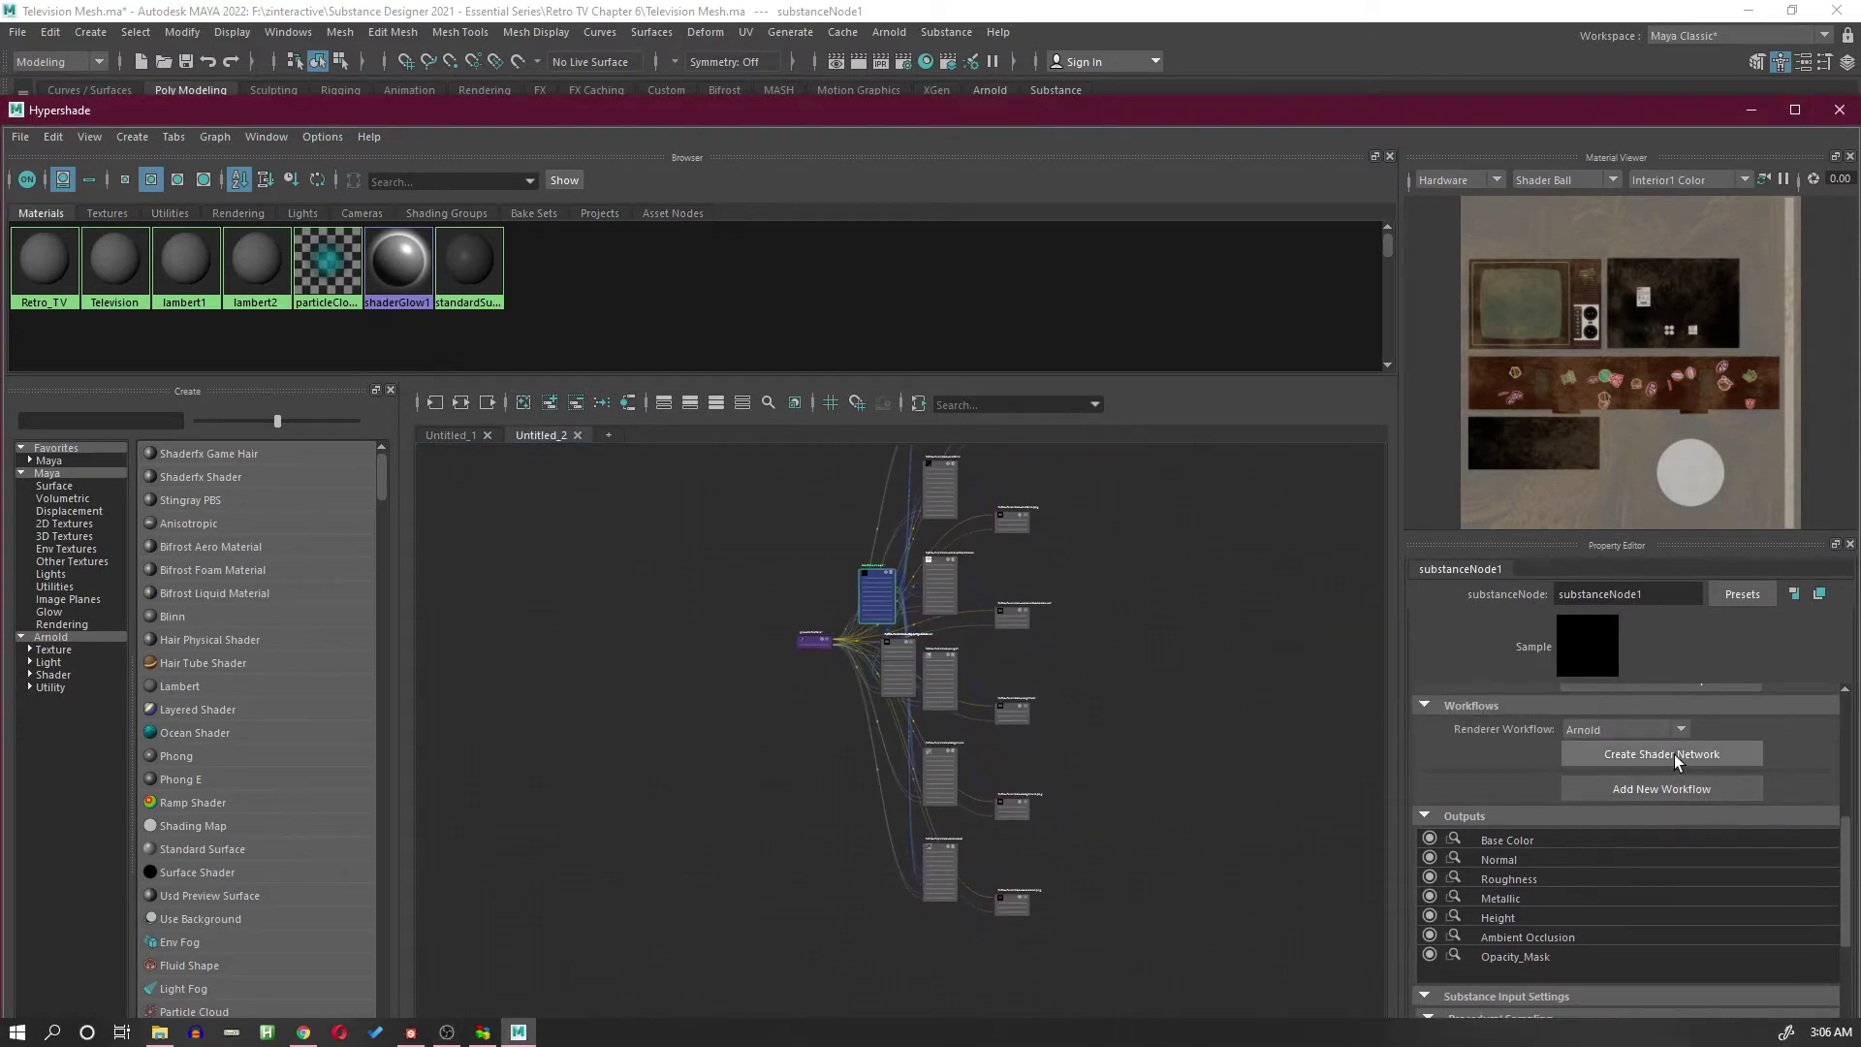
click(1673, 754)
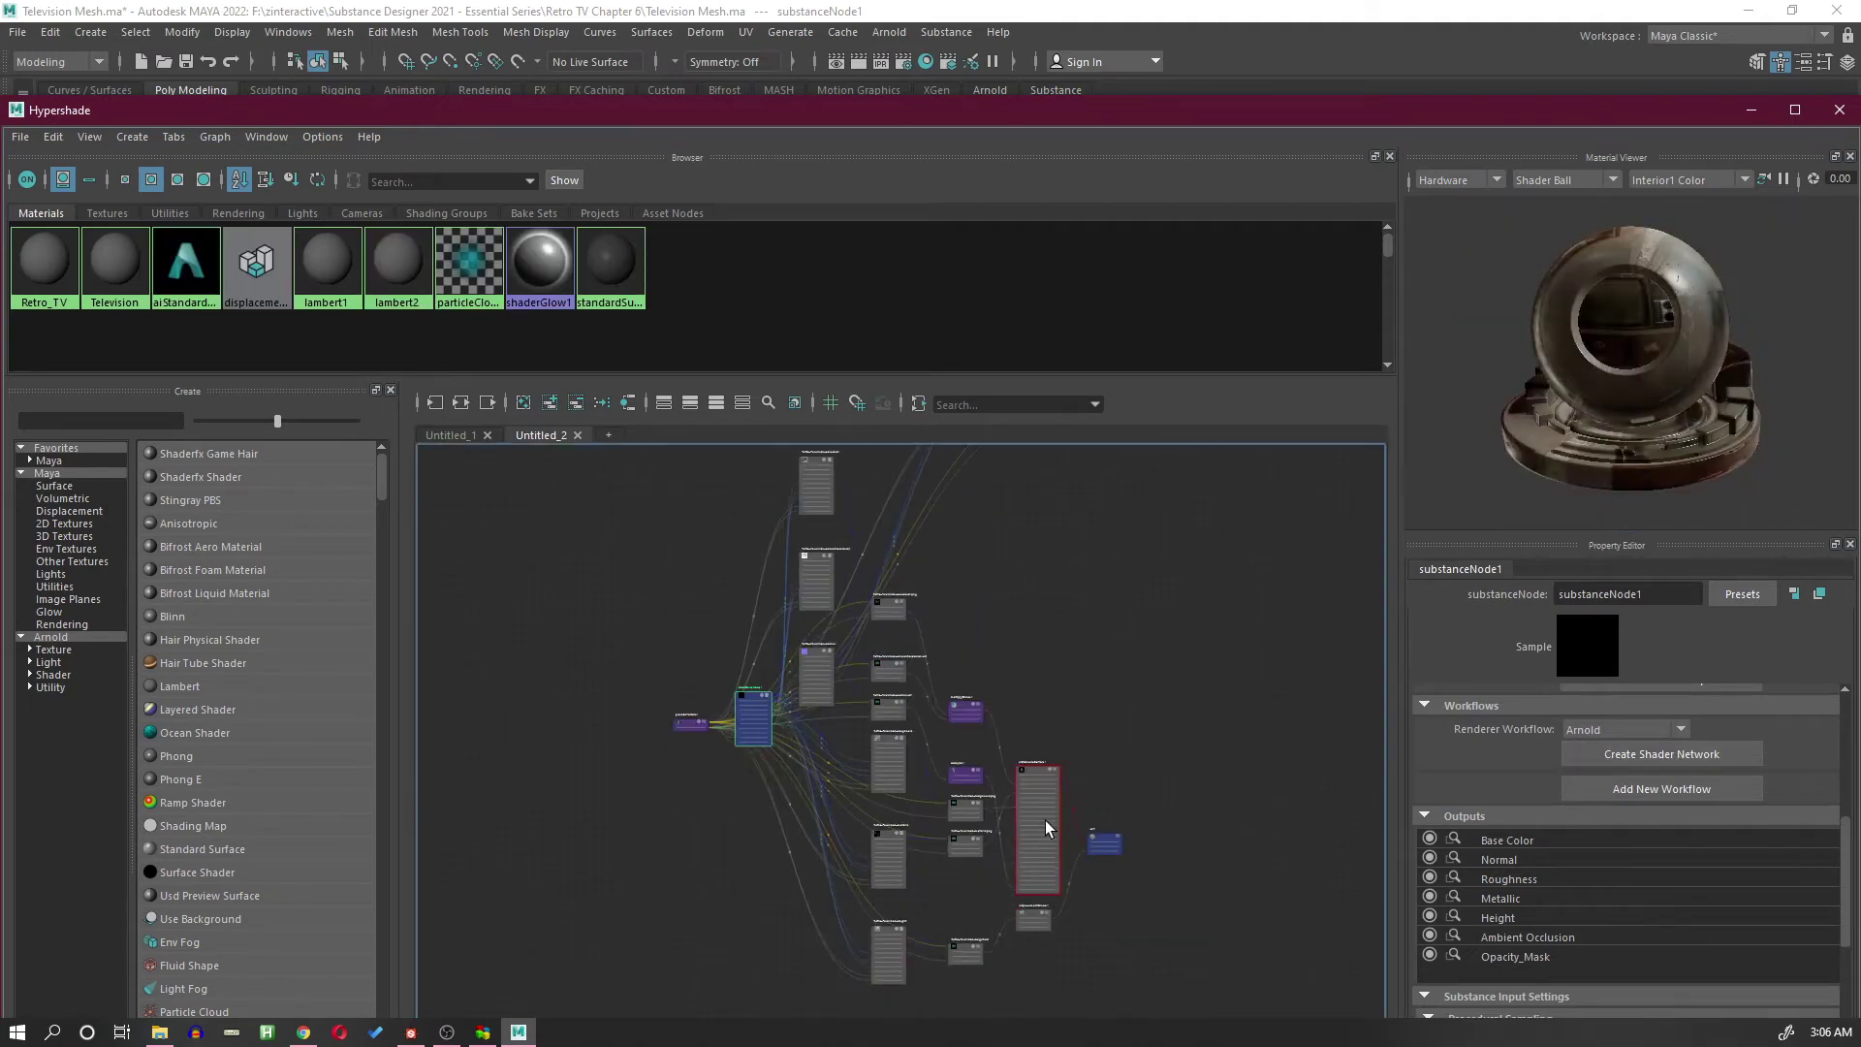
Step: Move the aiStandardSurface1 node clear of the network and place the two Retro_Television_Opacity_Mask nodes beside it
click(1059, 815)
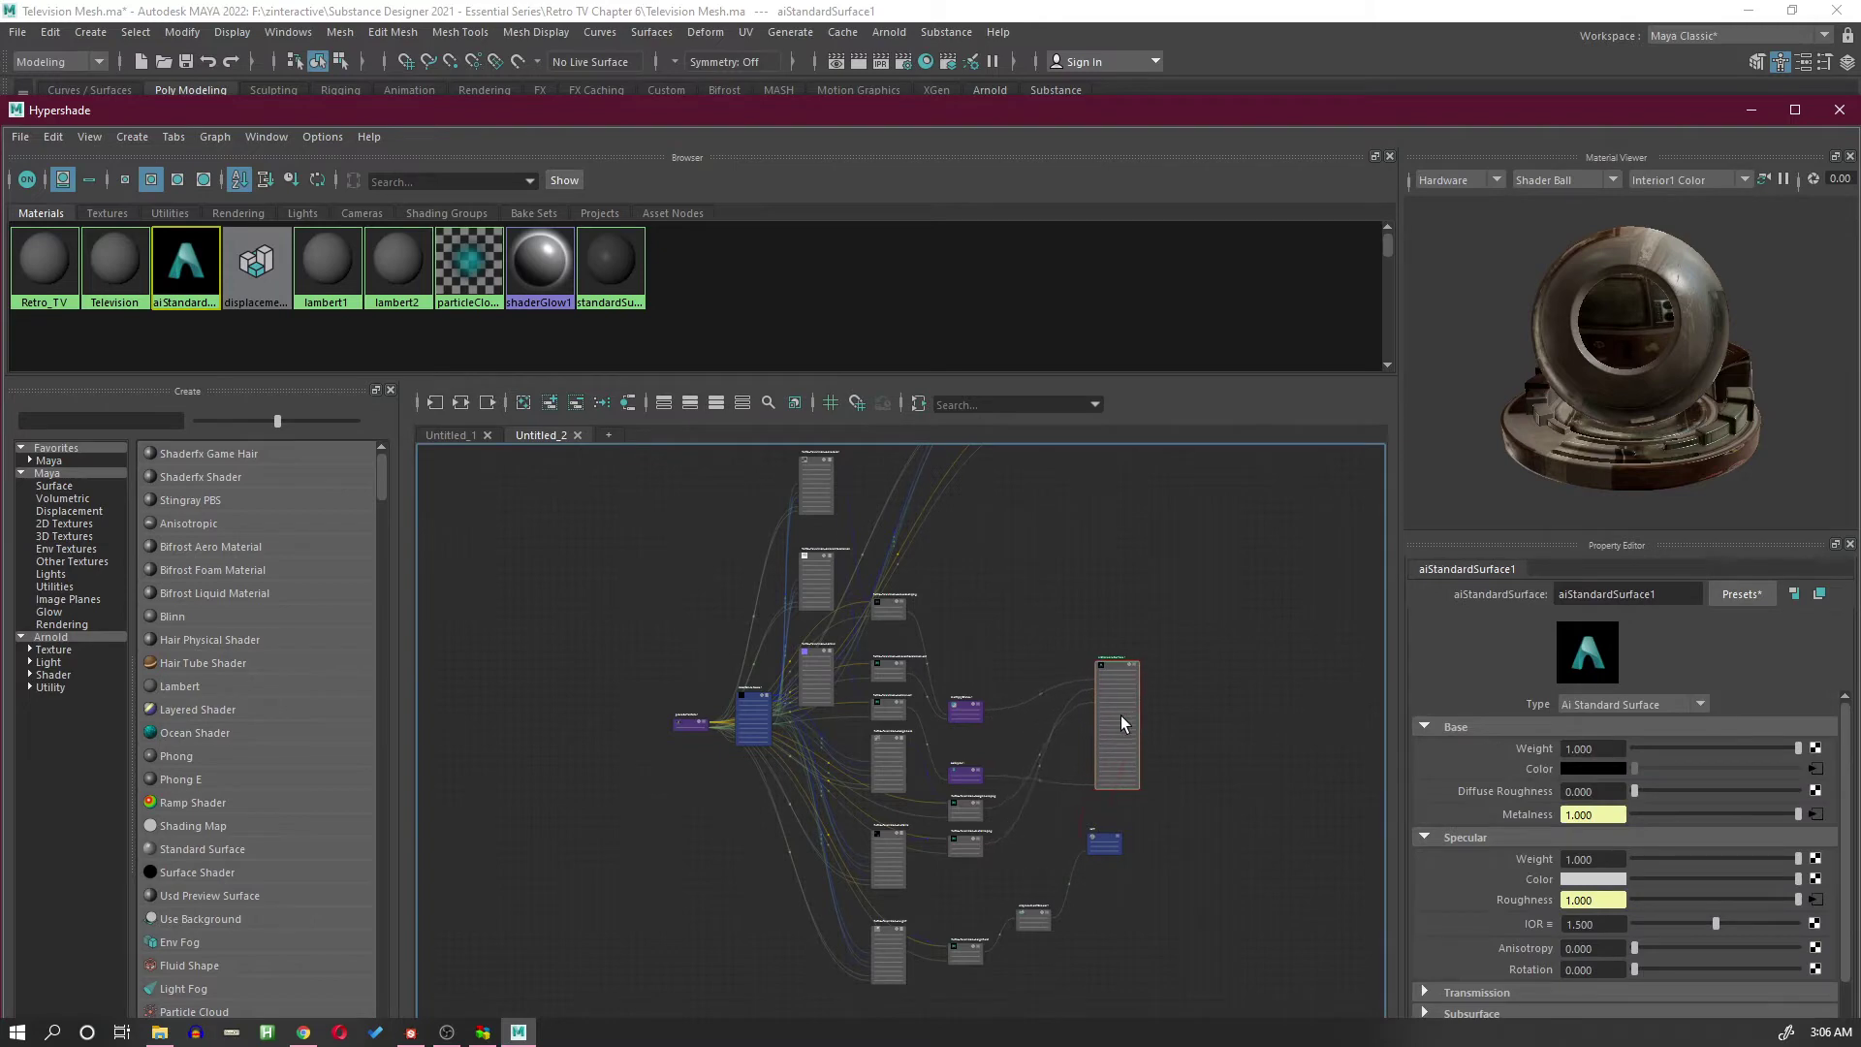
key(f)
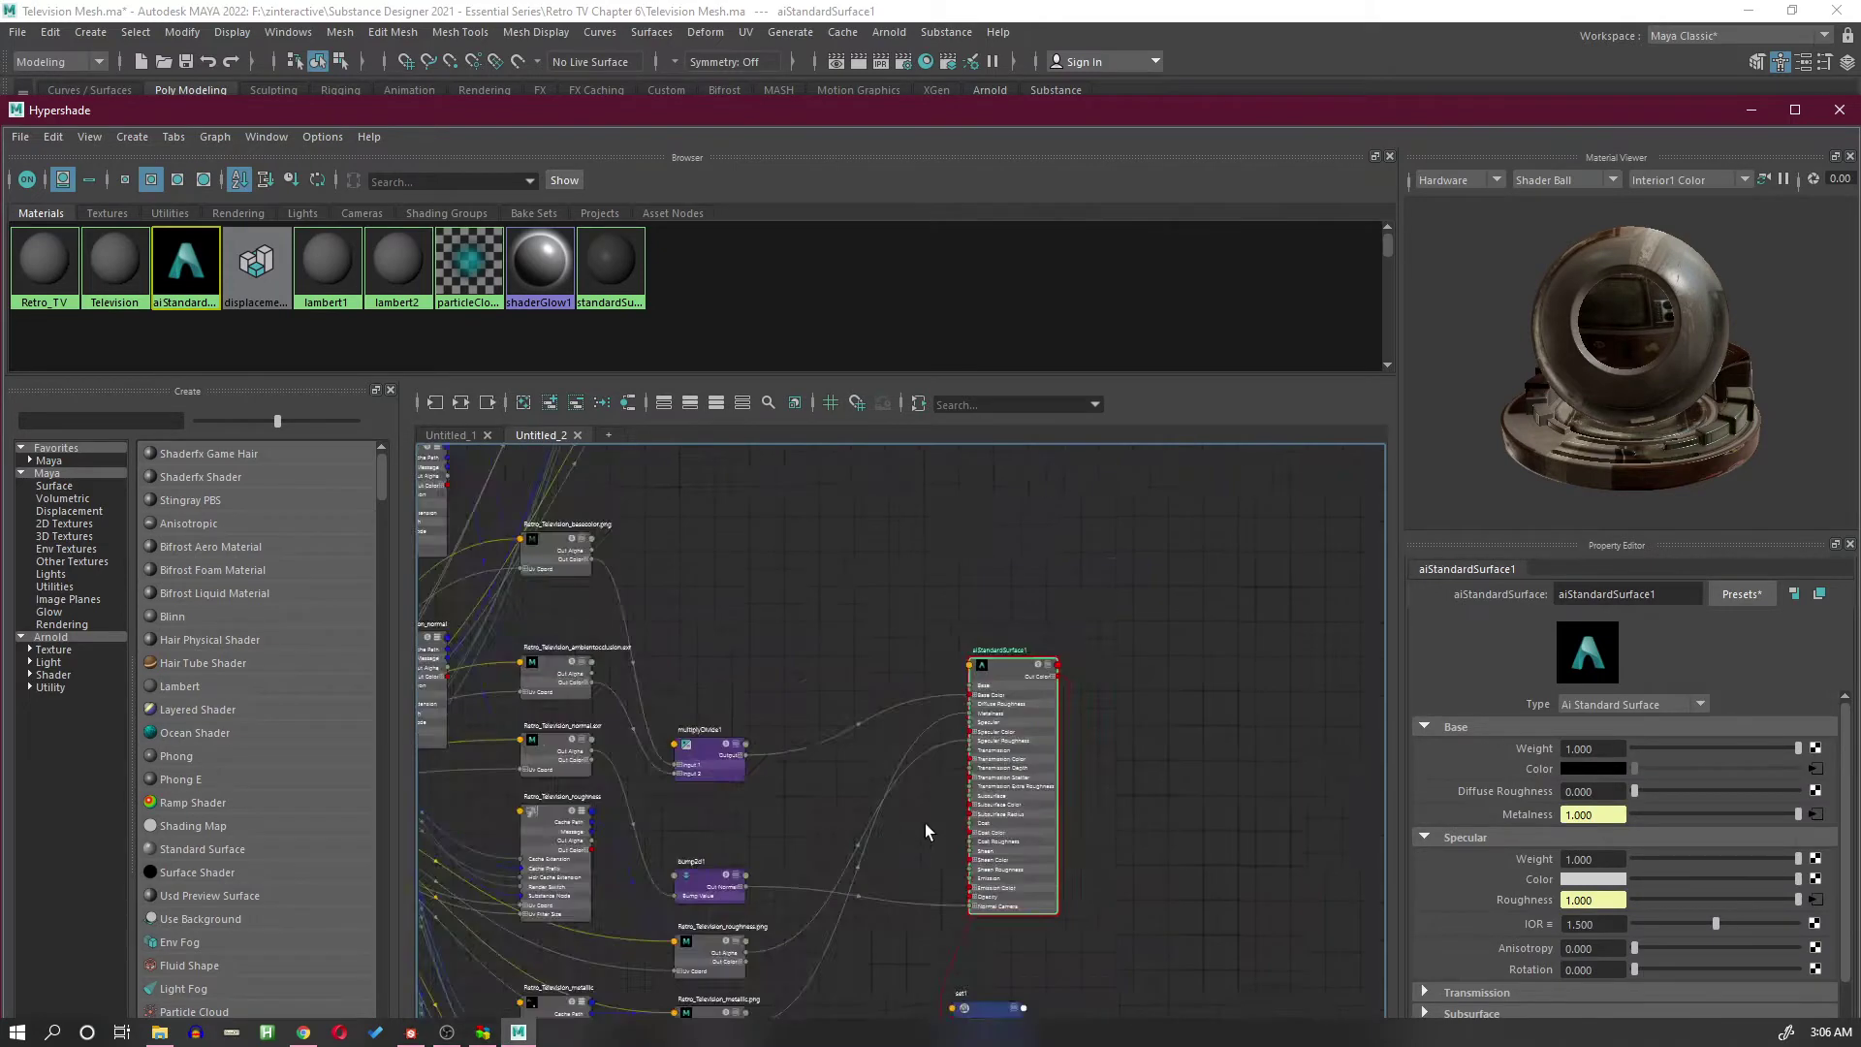
key(a)
scroll(915, 713, up, 10)
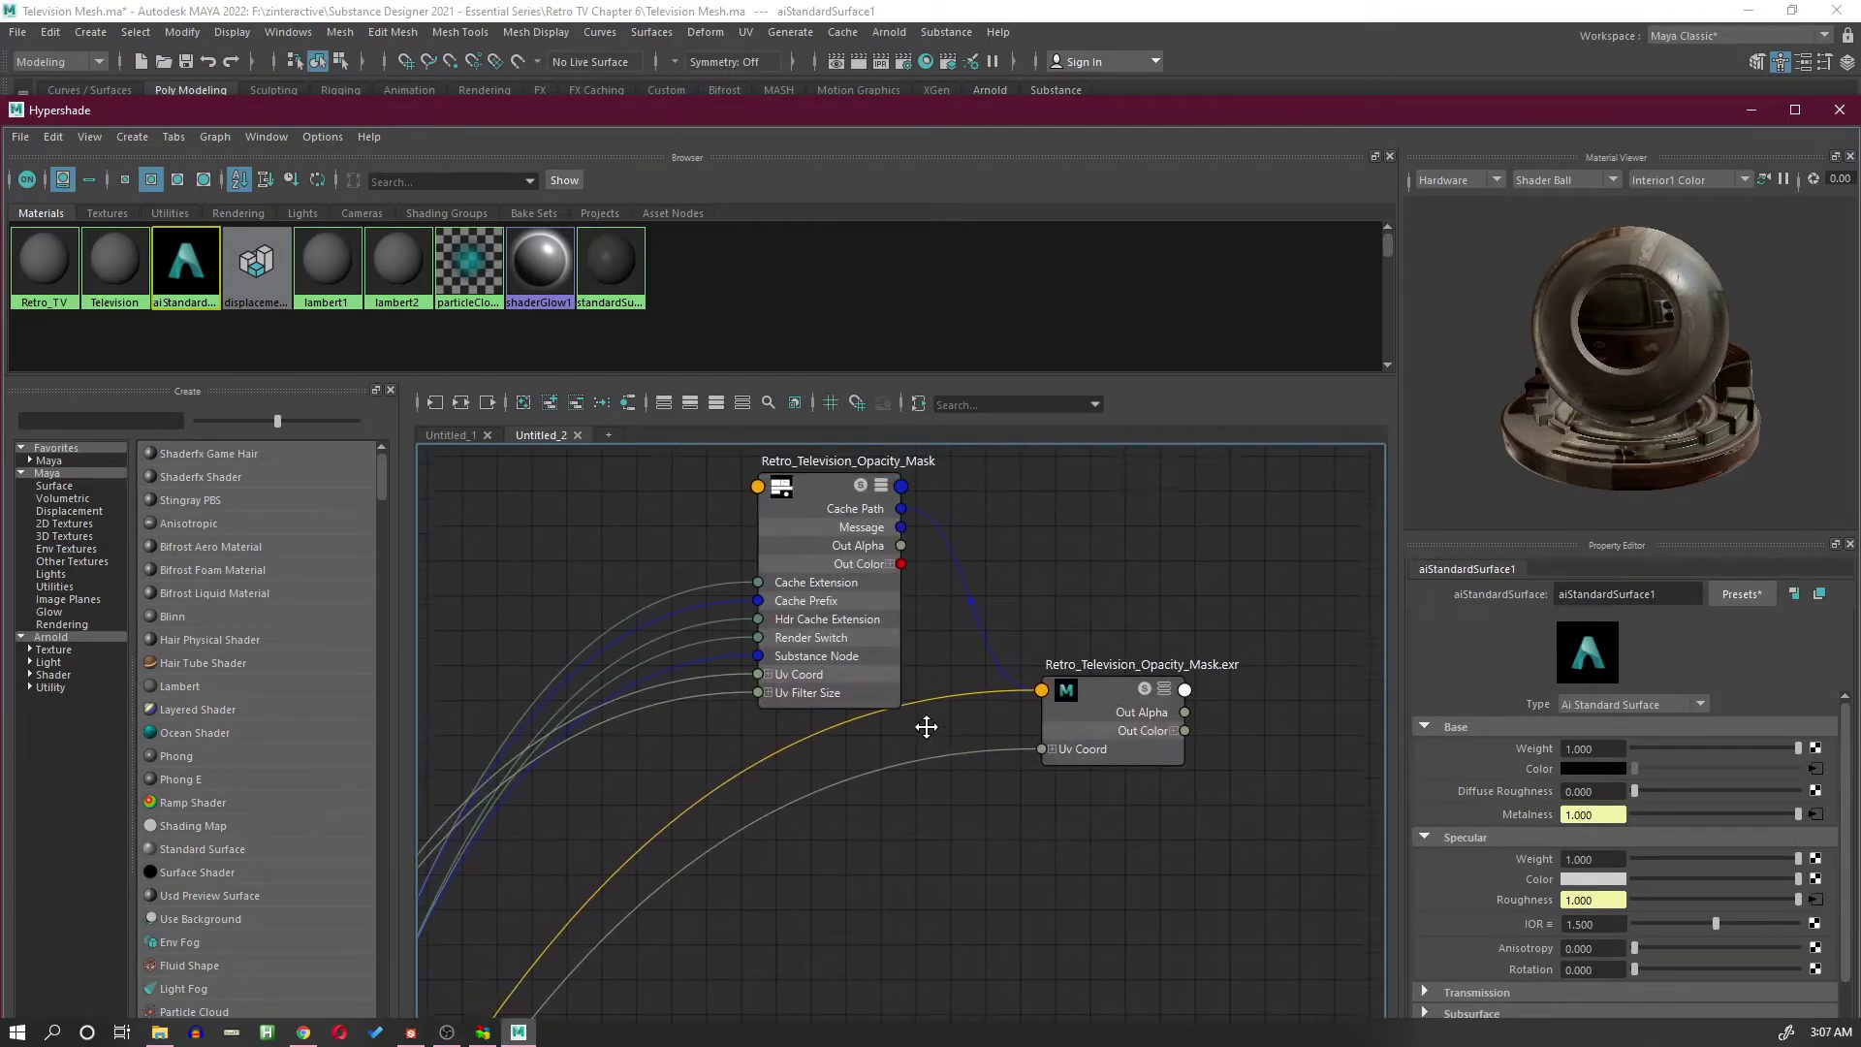
drag(859, 473, 1096, 822)
scroll(1140, 845, down, 10)
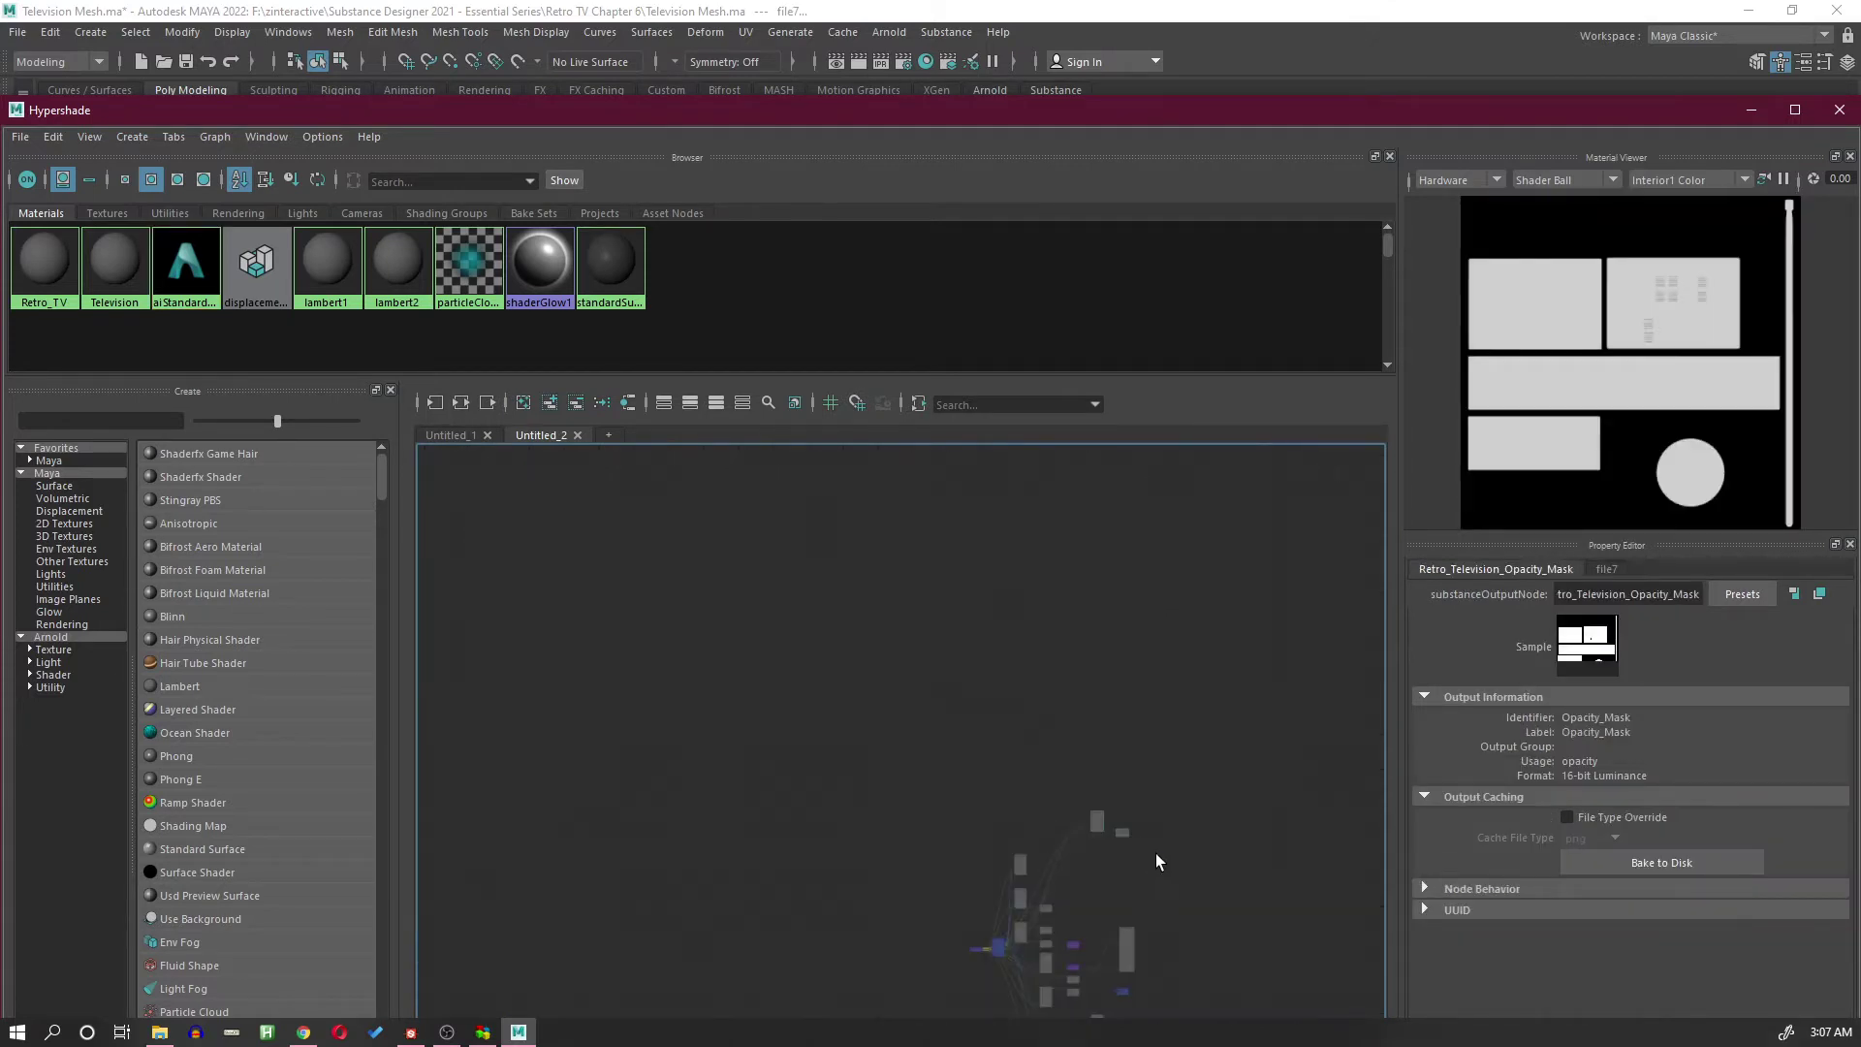
alt+middle_drag(1171, 869, 1084, 703)
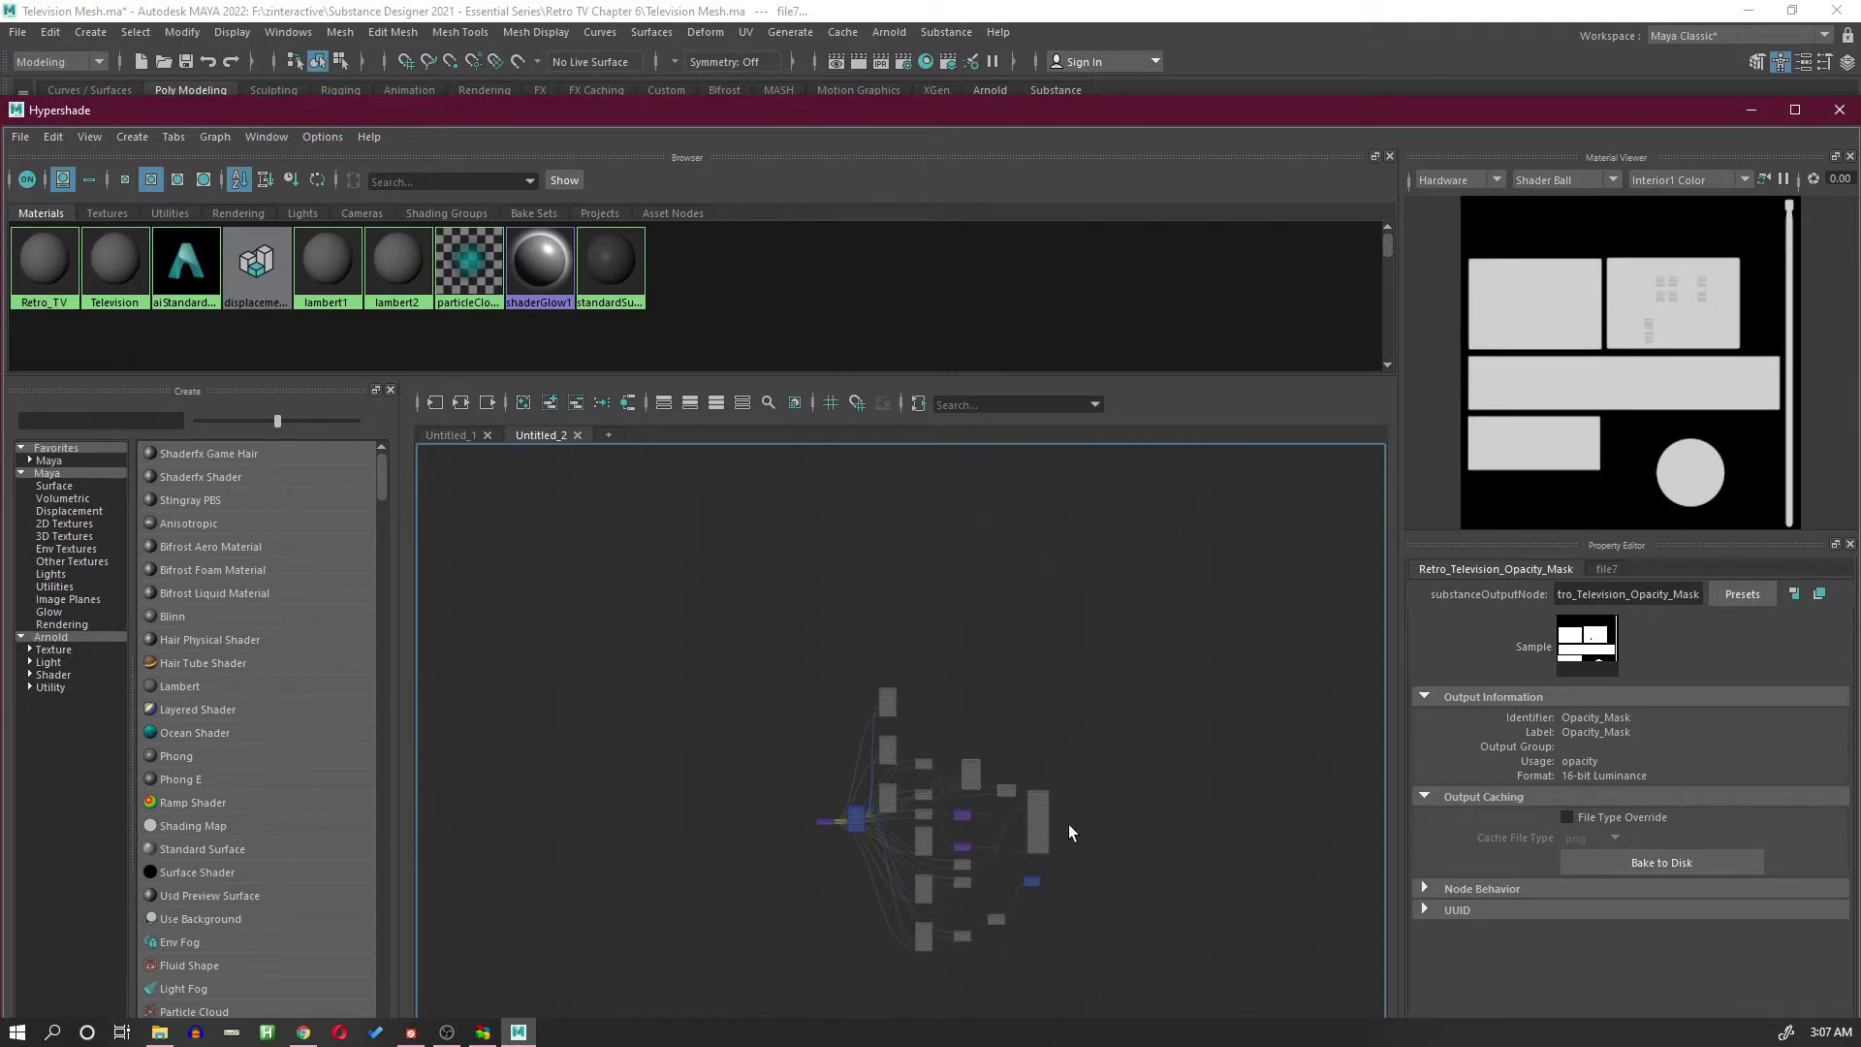
scroll(1066, 822, up, 6)
alt+middle_drag(998, 833, 1074, 774)
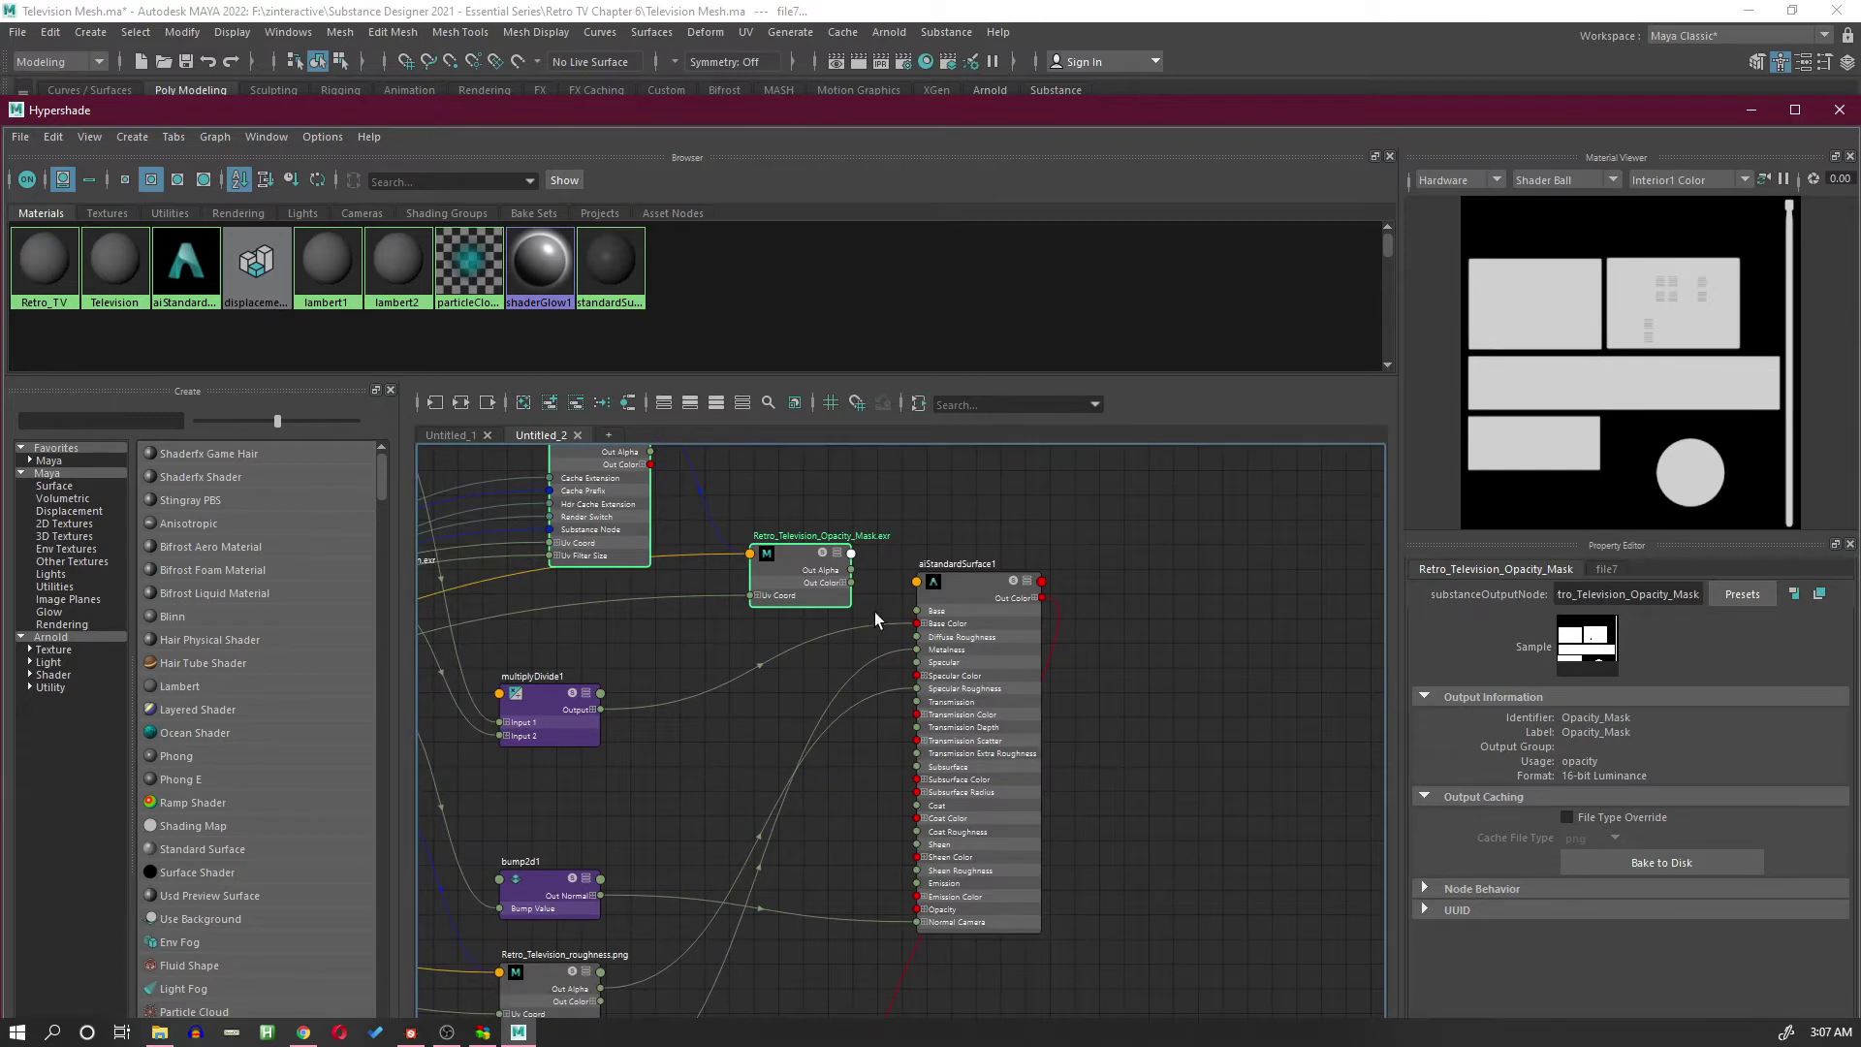
Step: Connect the Out Color of Retro_Television_Opacity_Mask.exr to the Opacity input of aiStandardSurface1 and collapse the Opacity channels
drag(852, 582, 920, 917)
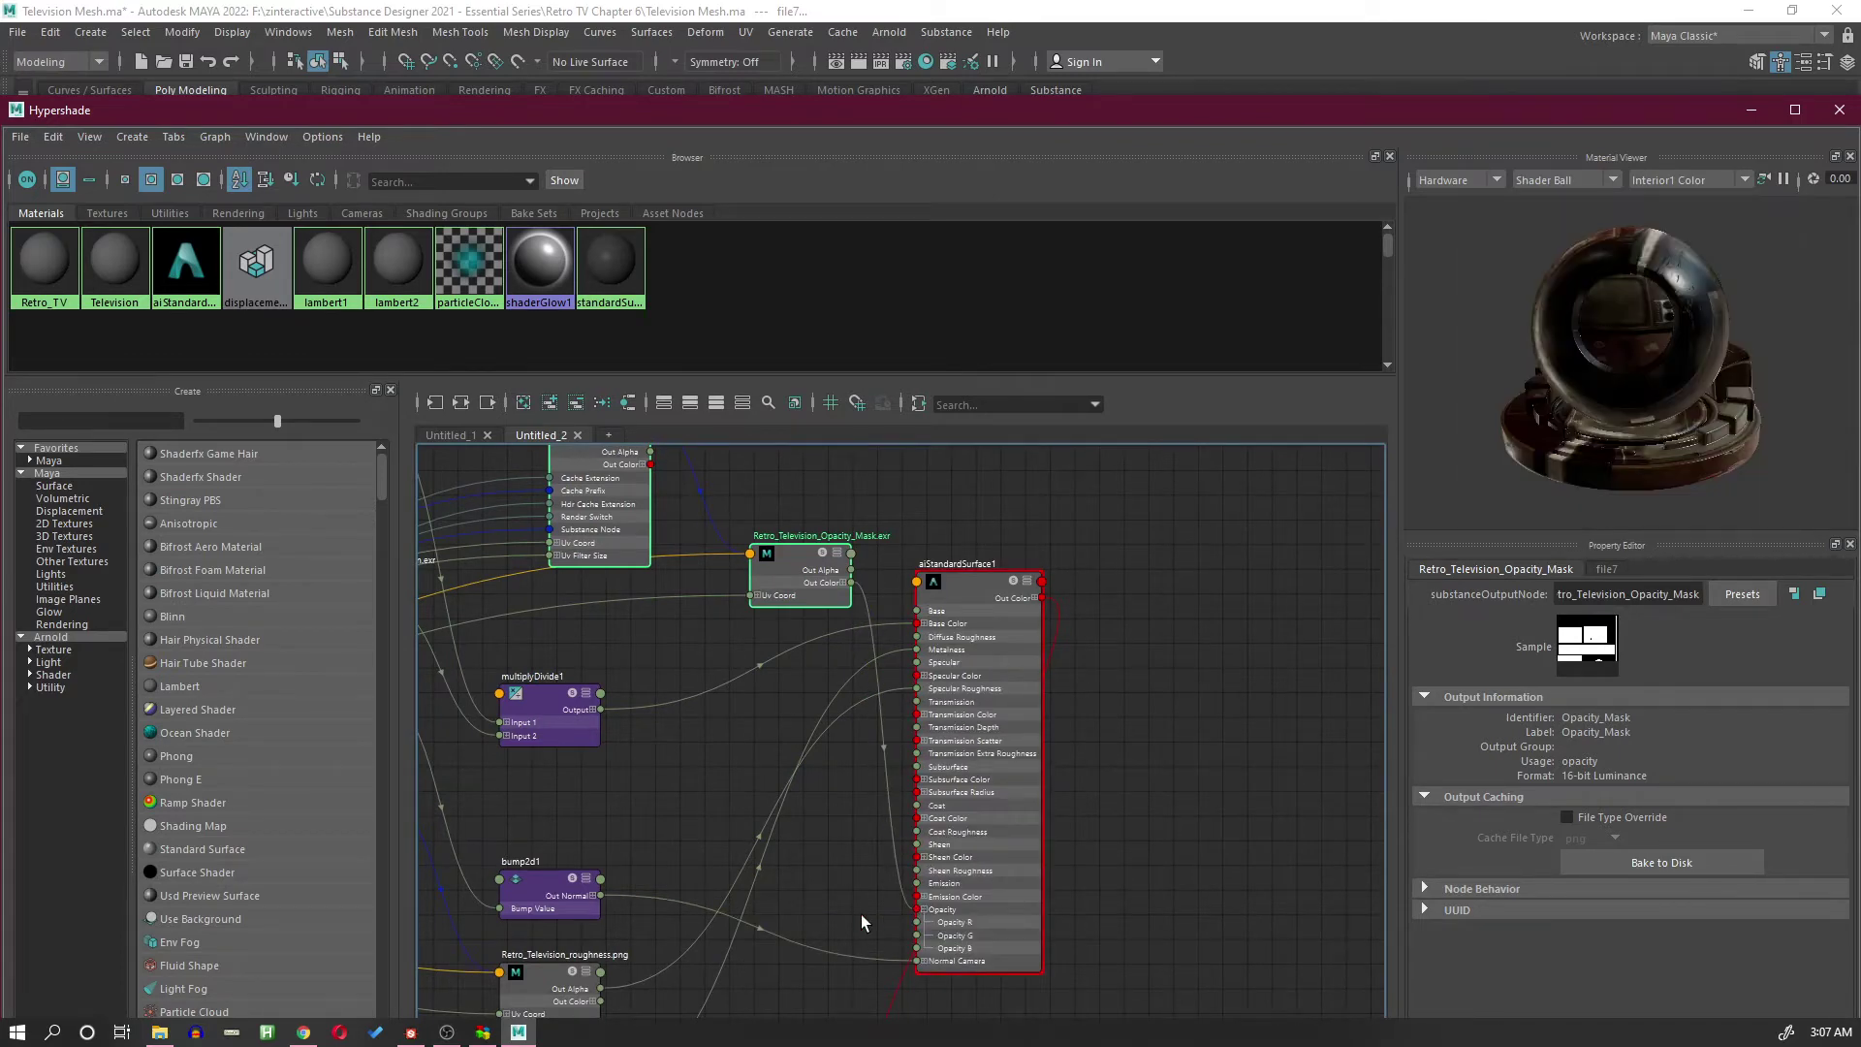
scroll(863, 915, up, 3)
mouse_move(1194, 805)
alt+middle_down()
mouse_move(1219, 897)
mouse_move(1208, 830)
alt+middle_up()
scroll(1222, 876, down, 2)
scroll(1034, 921, up, 5)
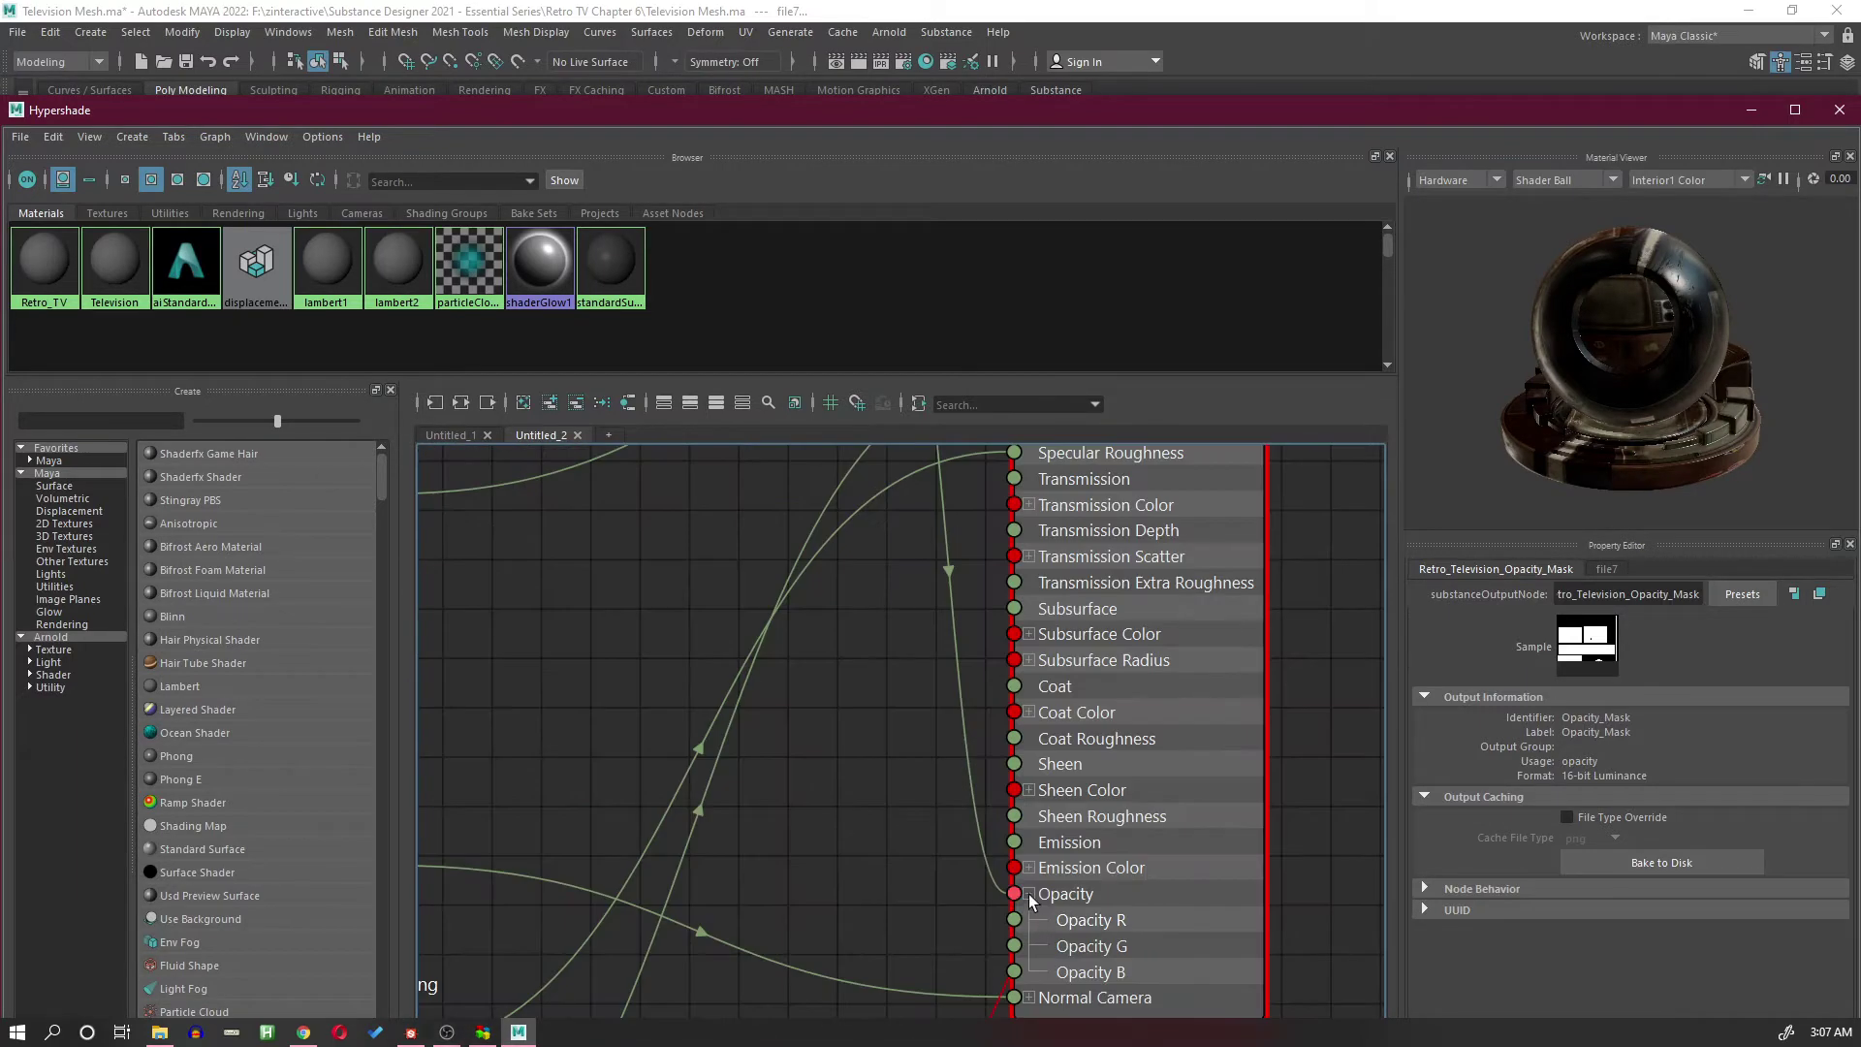
click(1031, 895)
alt+middle_drag(1279, 681, 1235, 929)
scroll(1264, 730, down, 6)
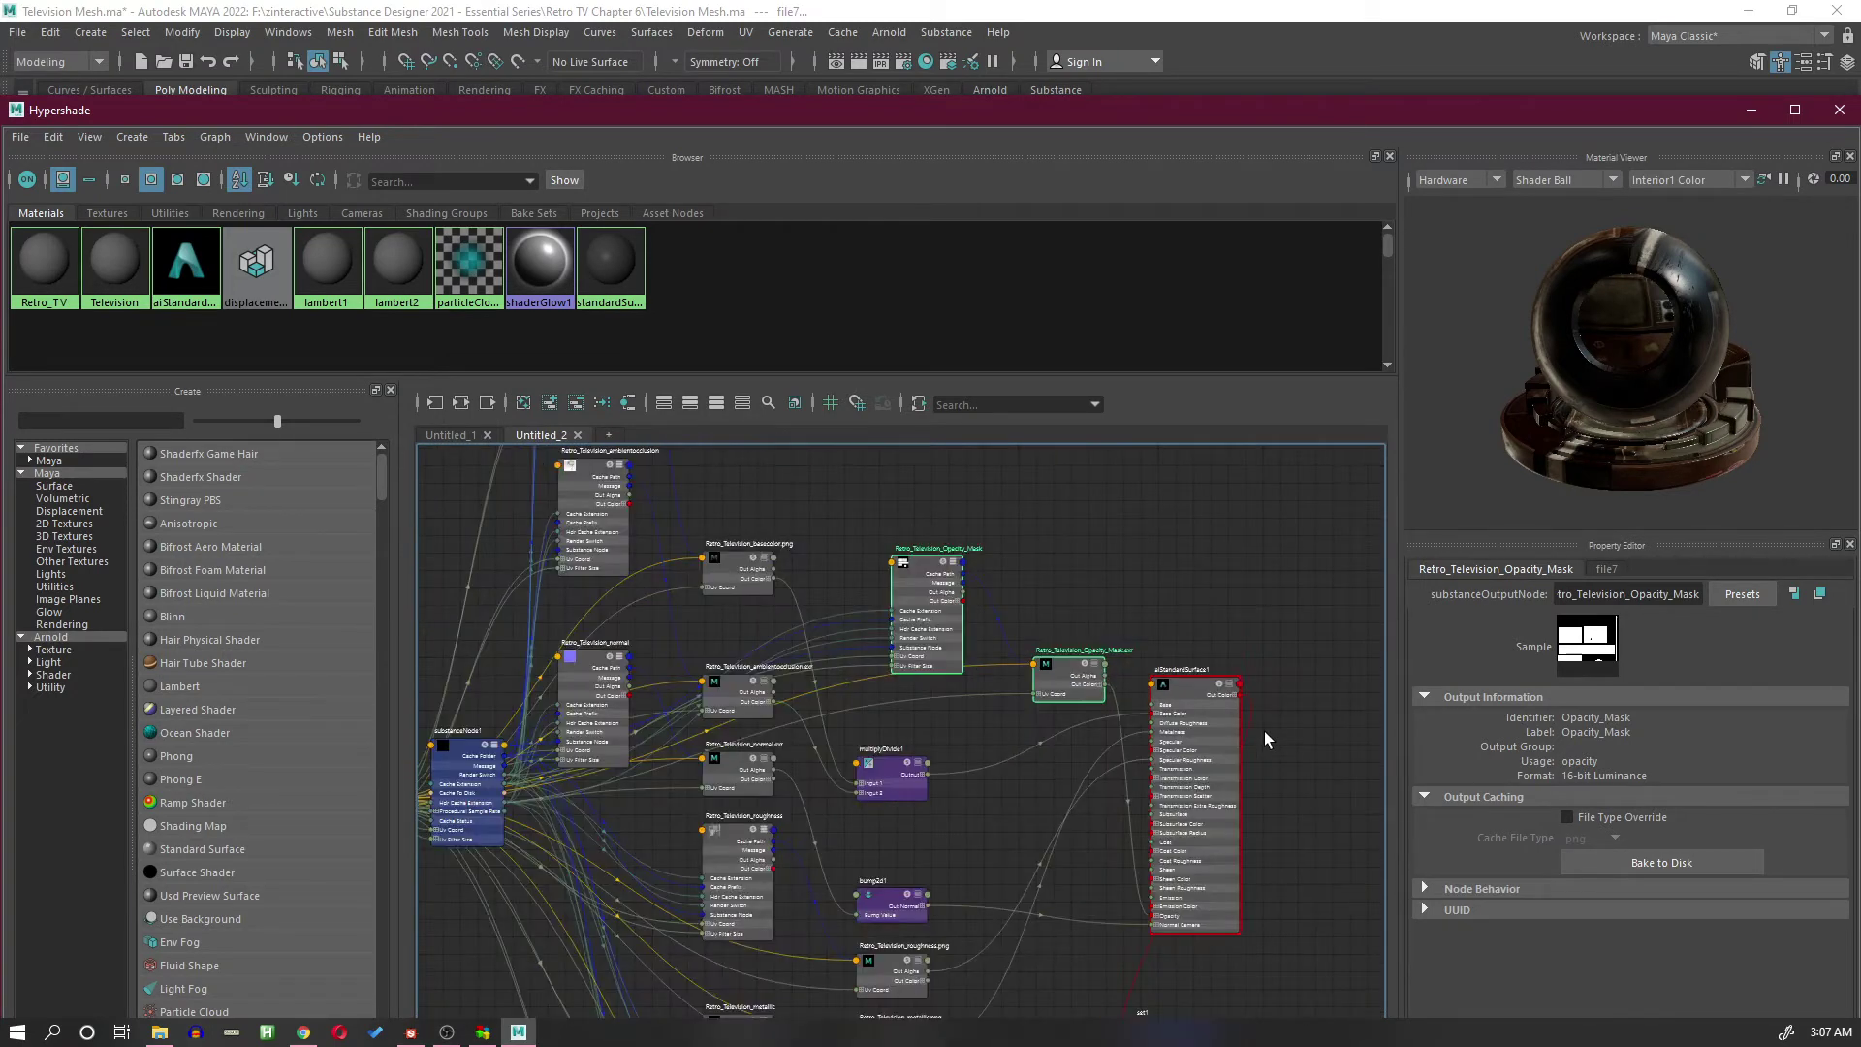
scroll(1063, 707, down, 3)
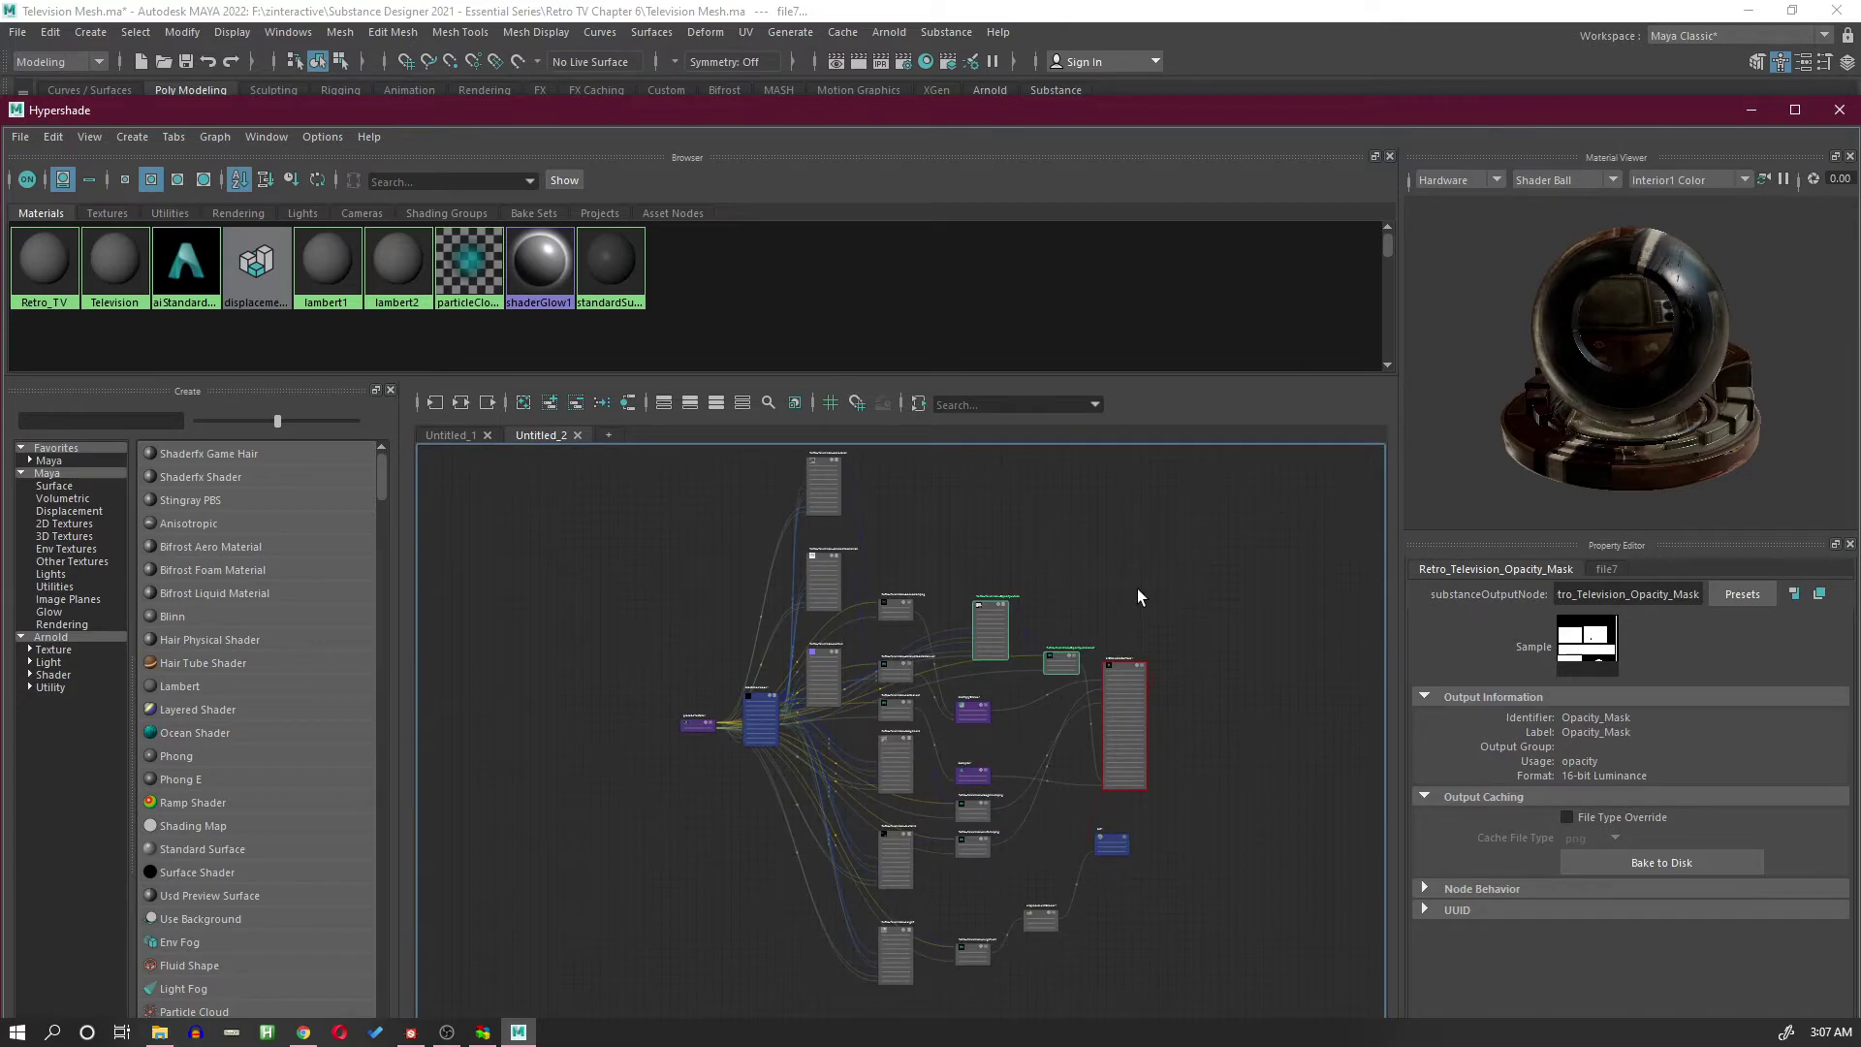
alt+right_drag(1139, 582, 1105, 579)
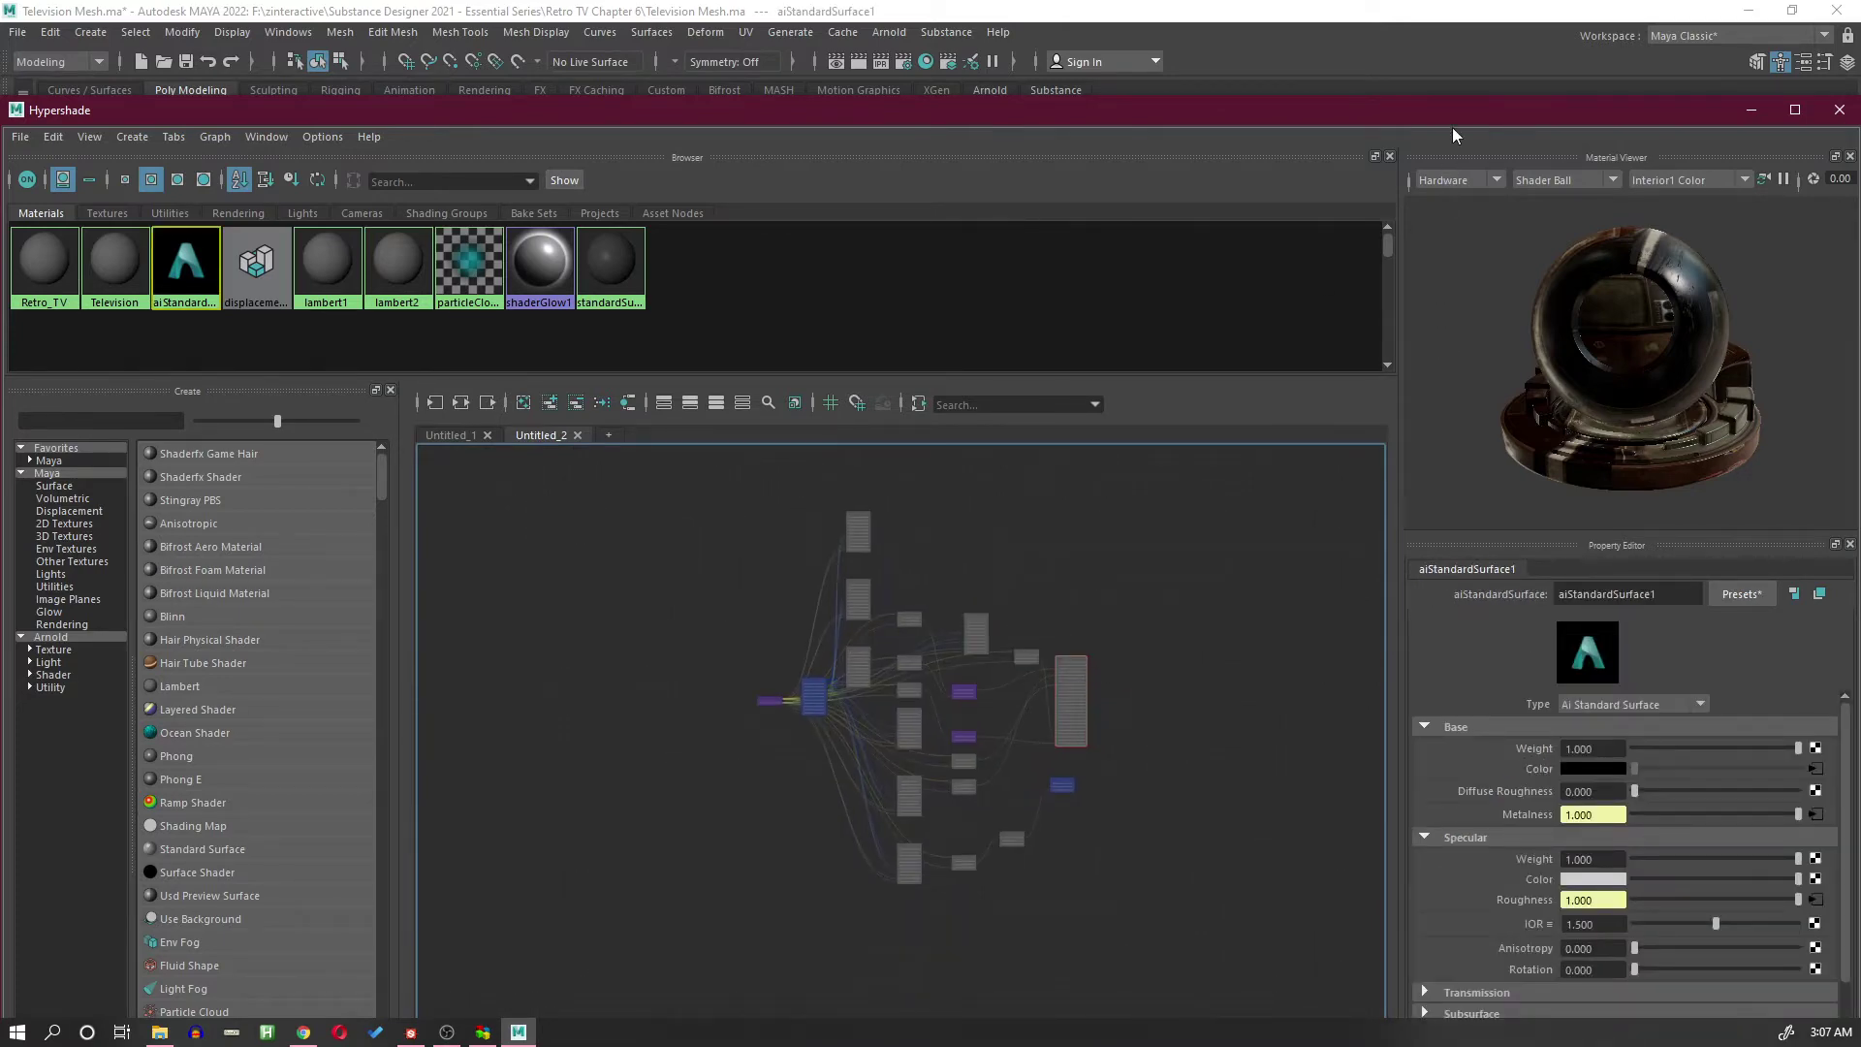
Step: Select all the television meshes in the viewport, assign aiStandardSurface1 to them and minimize the Hypershade
drag(1453, 124, 1140, 905)
scroll(1093, 677, down, 3)
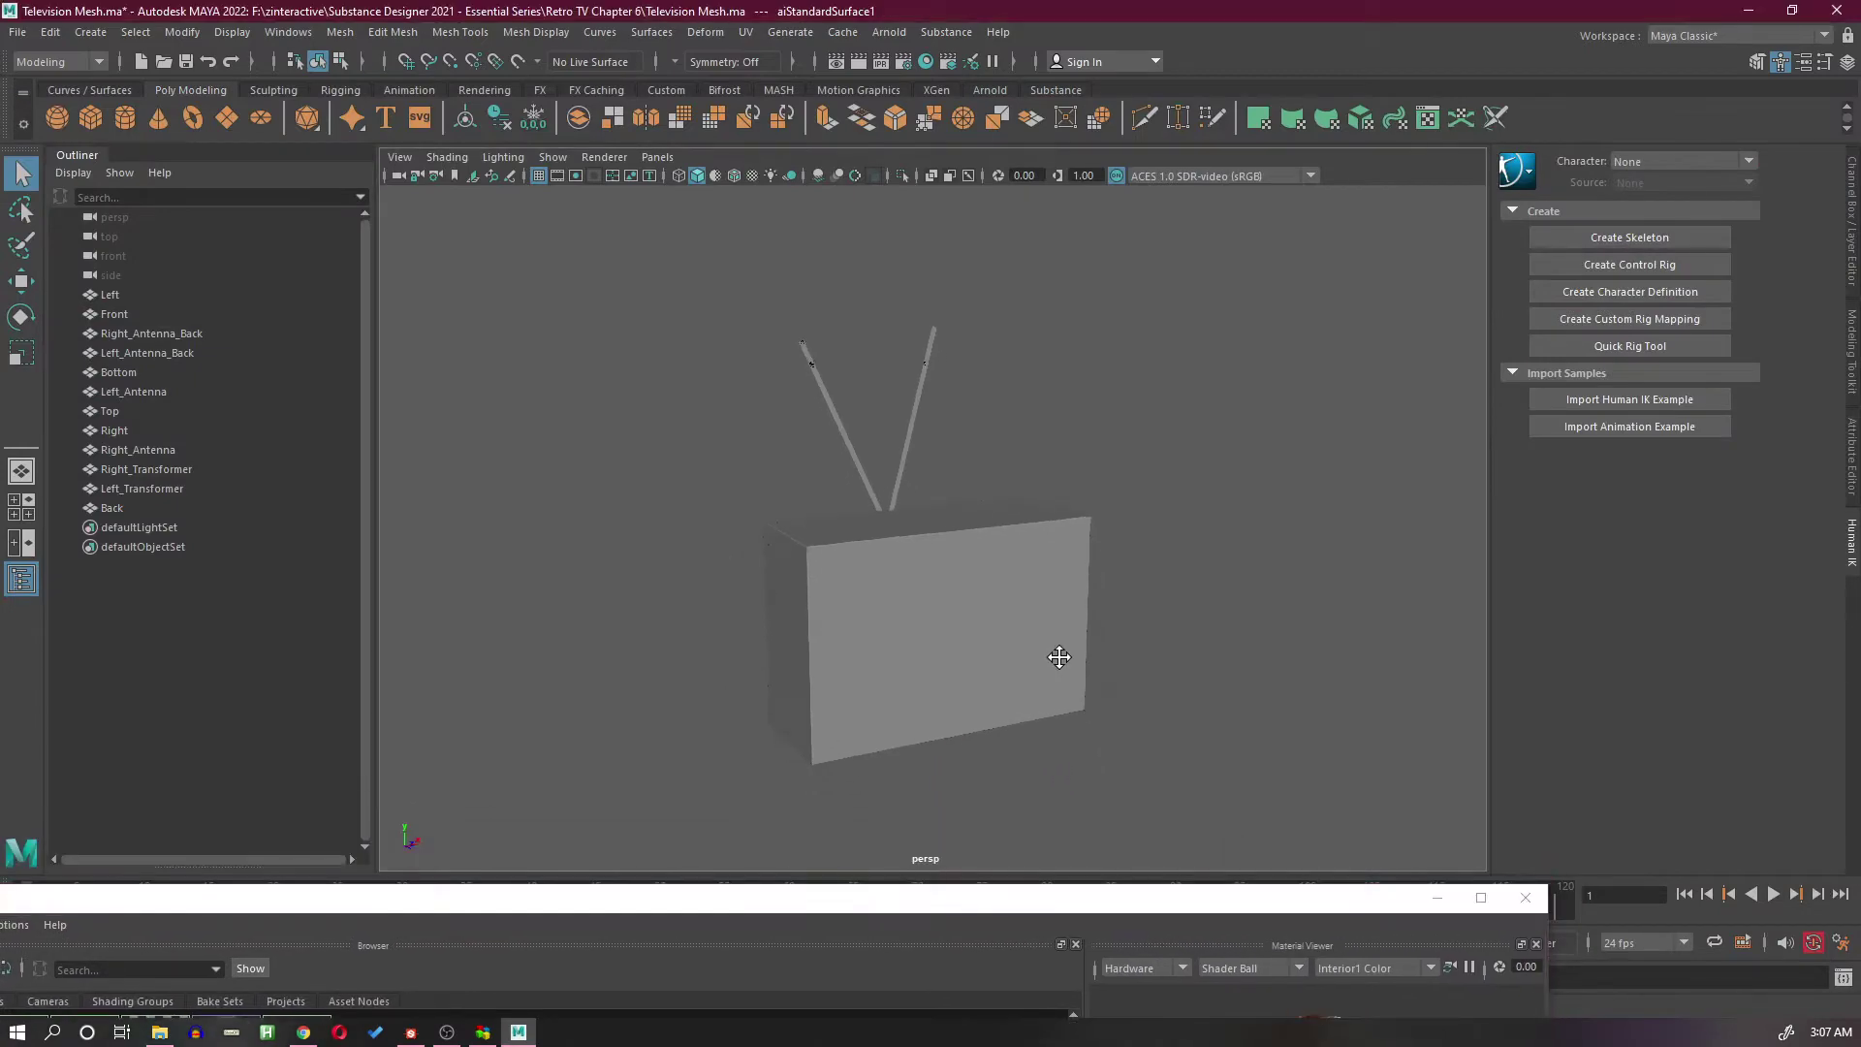
drag(711, 299, 1190, 826)
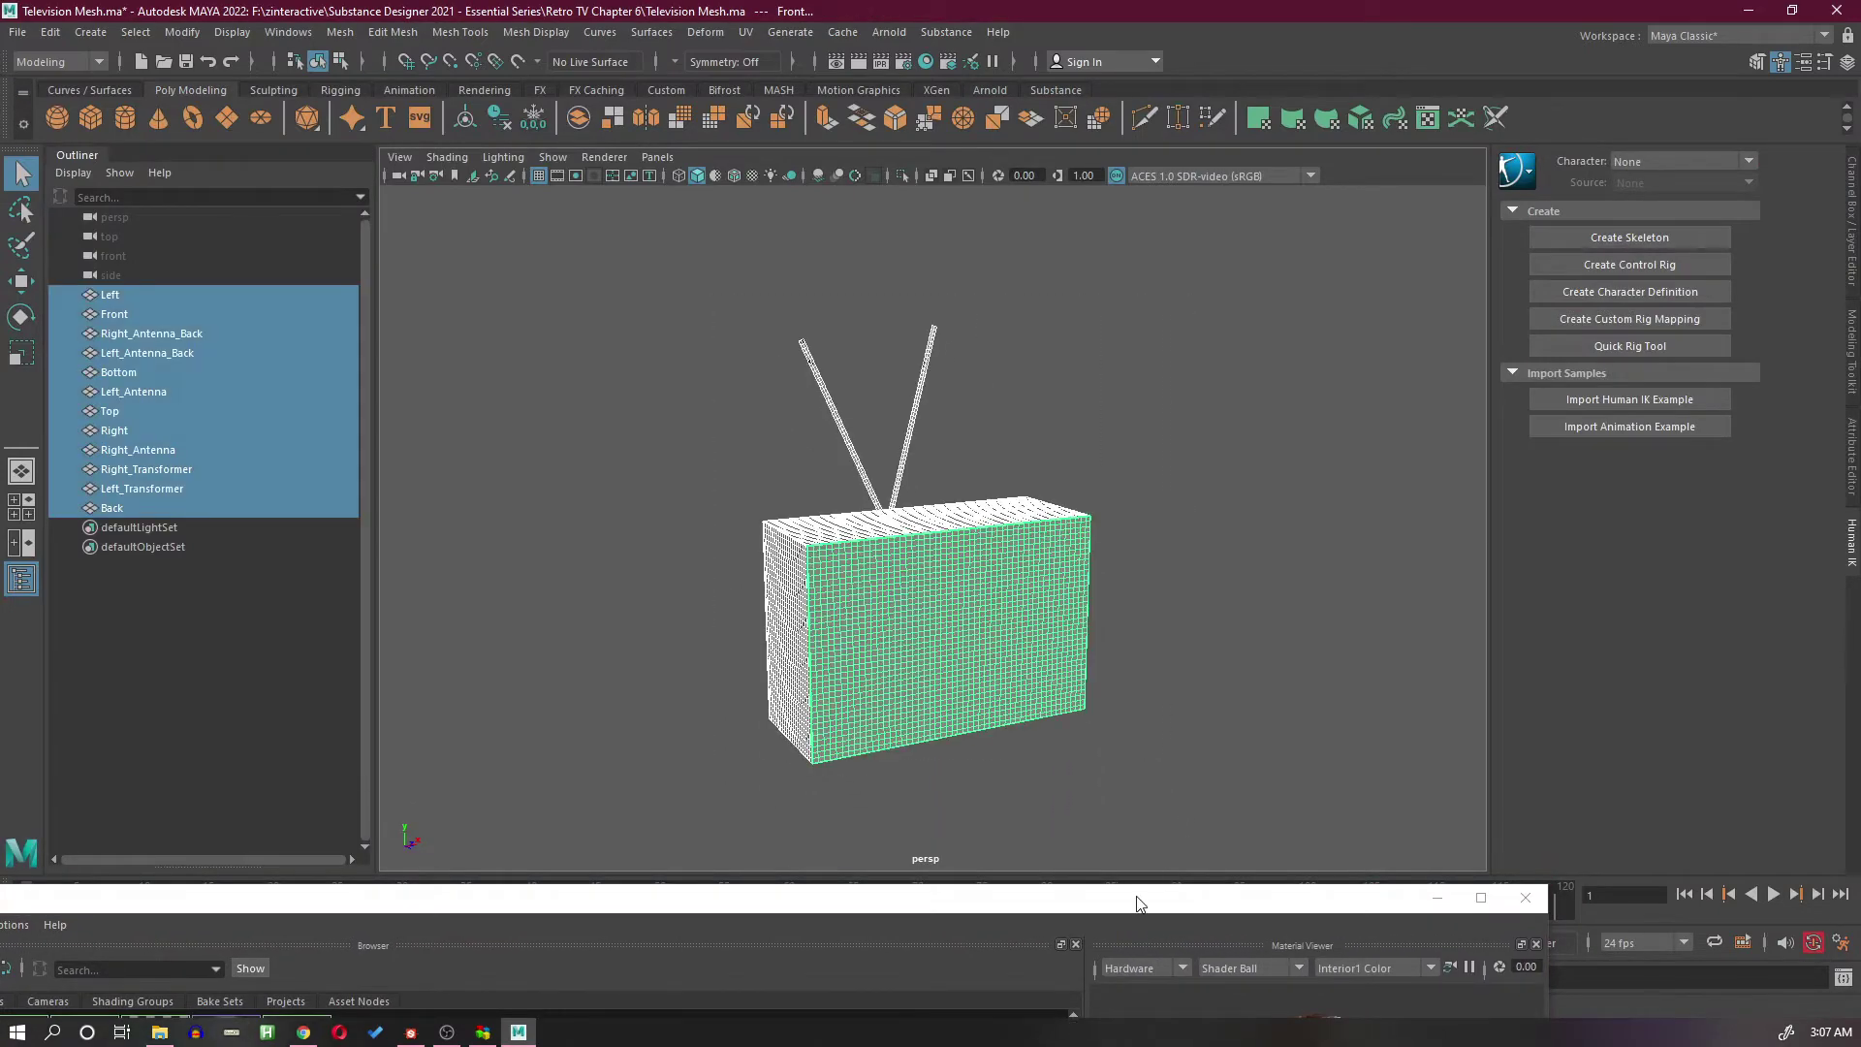
drag(1135, 900, 1138, 247)
scroll(753, 839, up, 3)
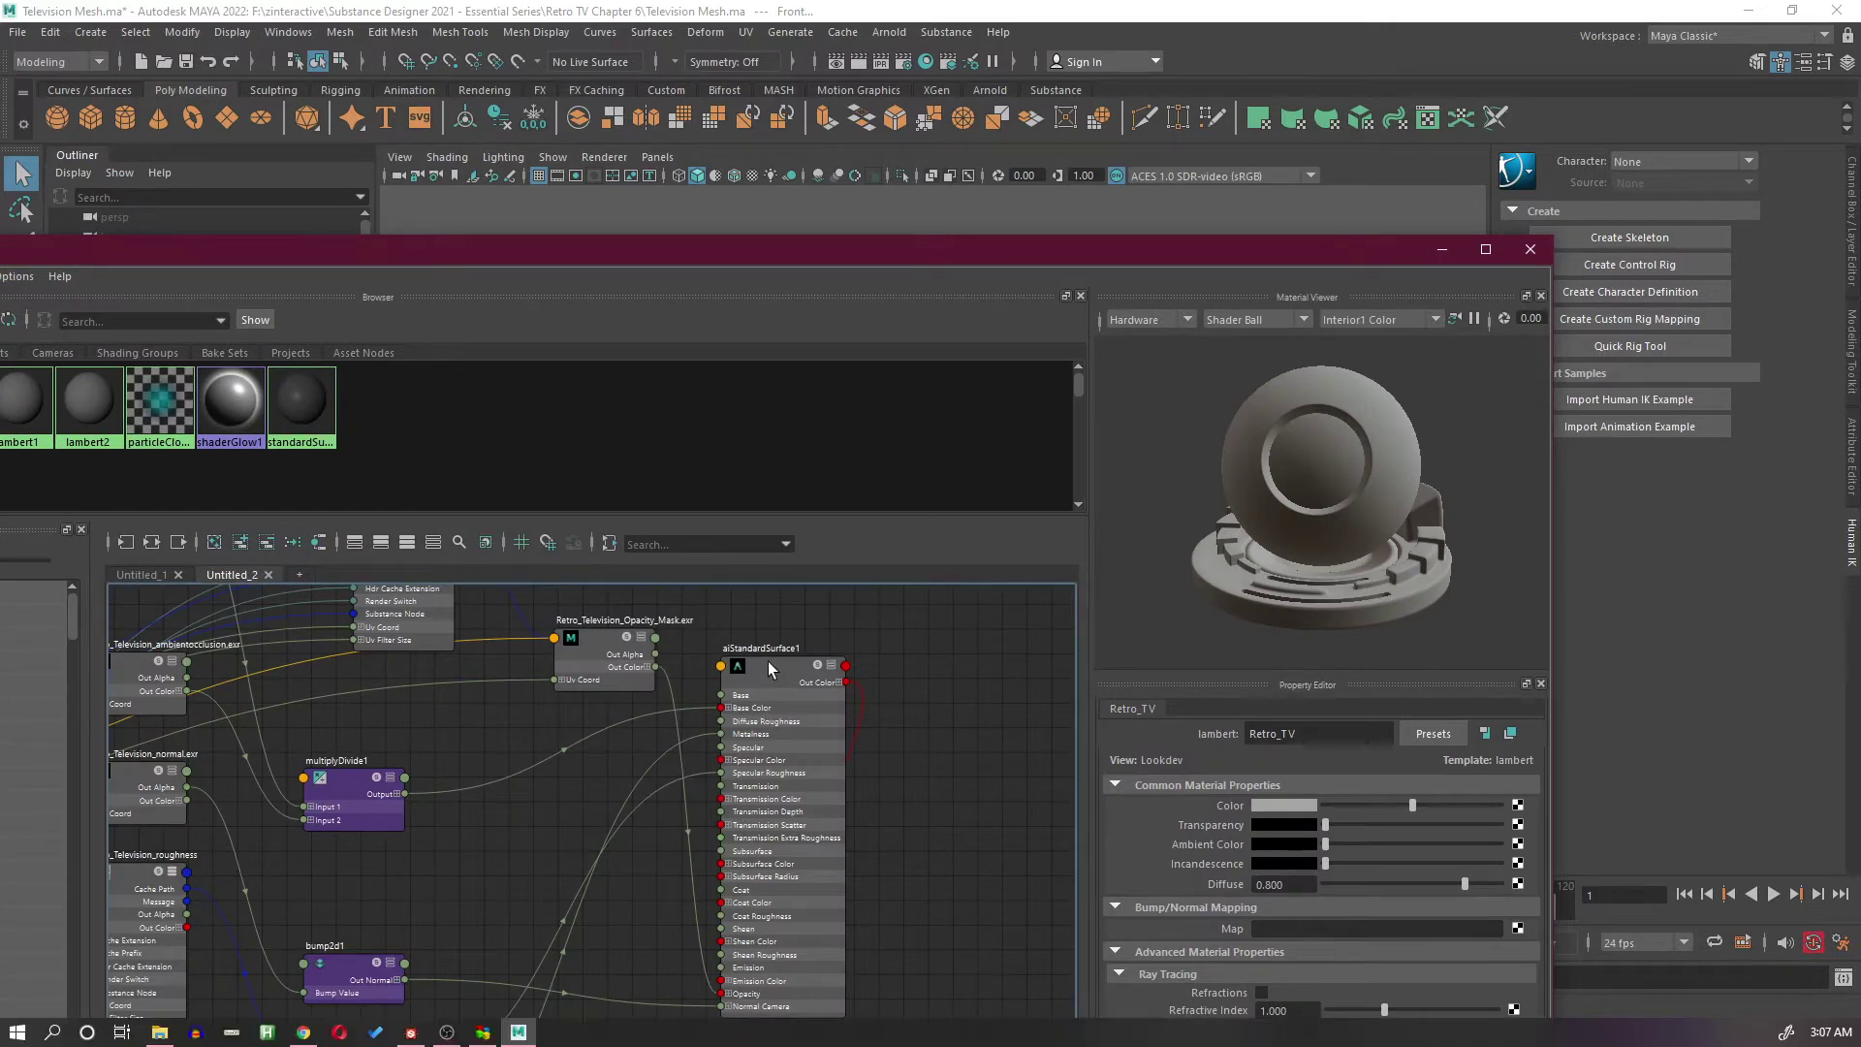
right_drag(768, 662, 765, 609)
drag(1202, 254, 1219, 521)
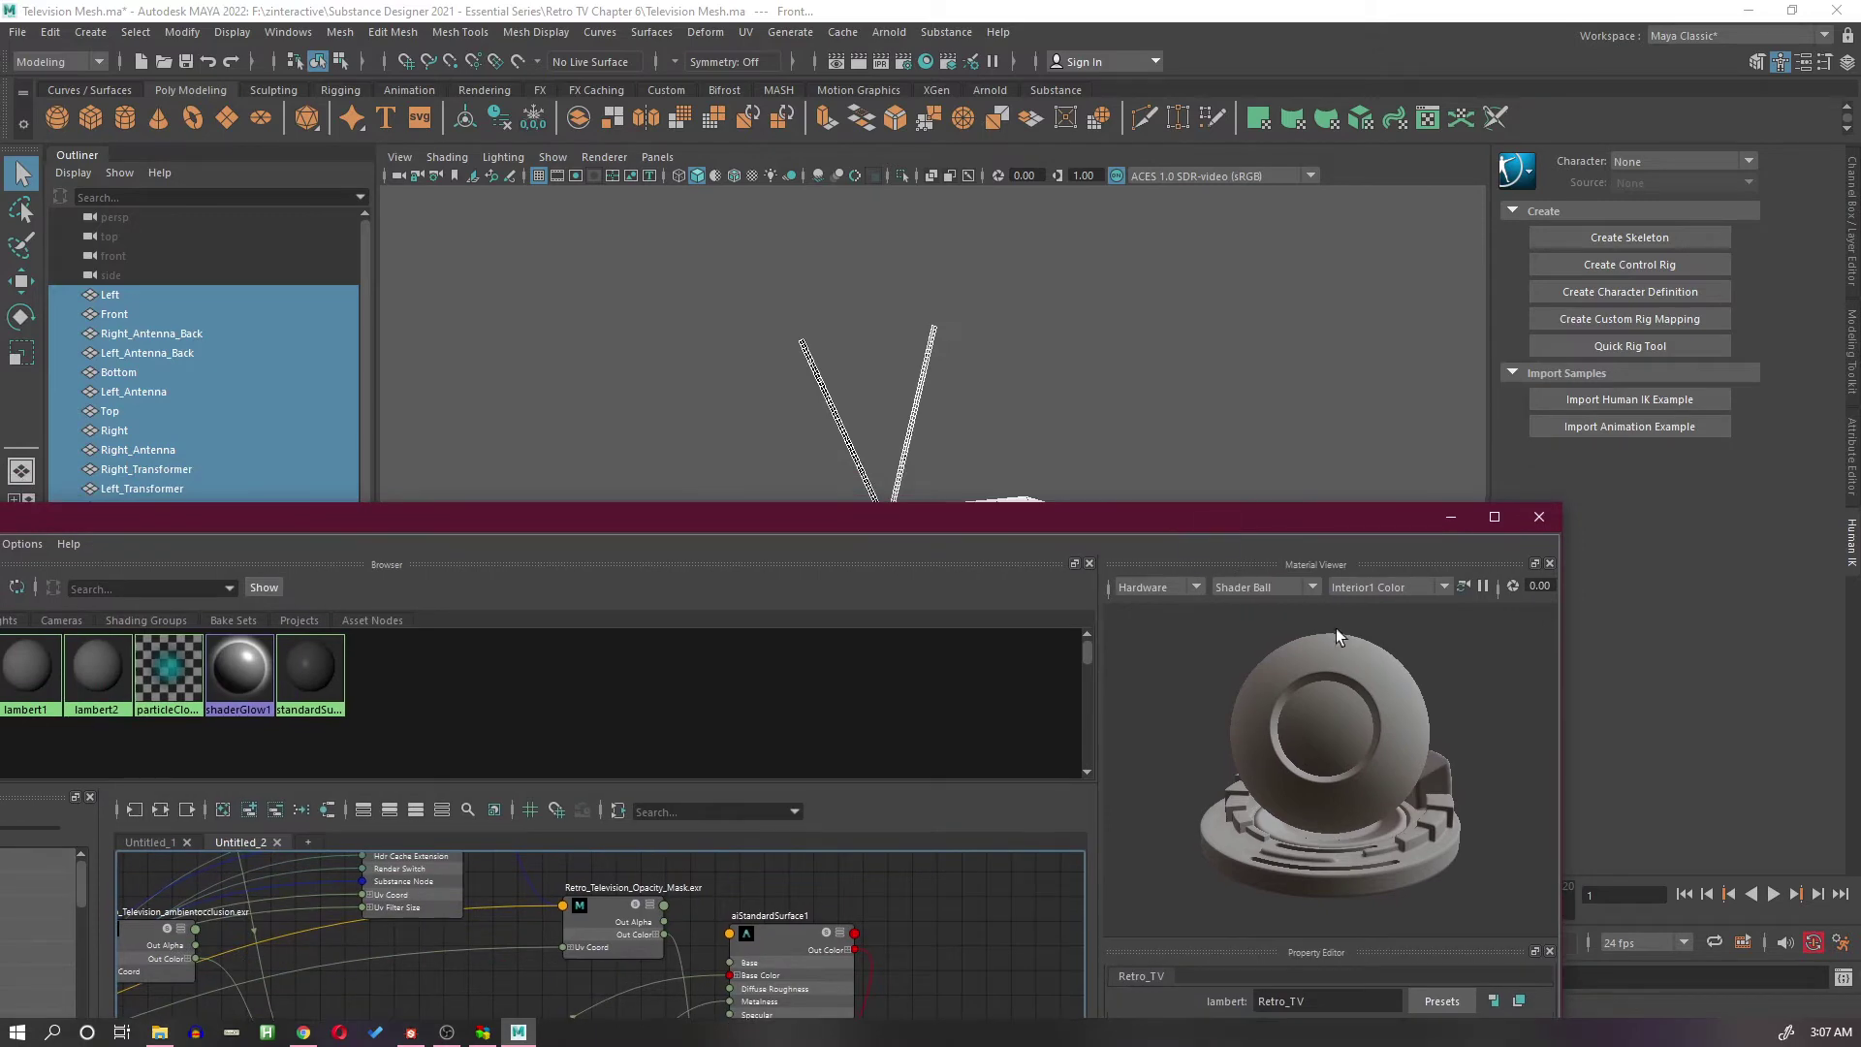
click(1450, 516)
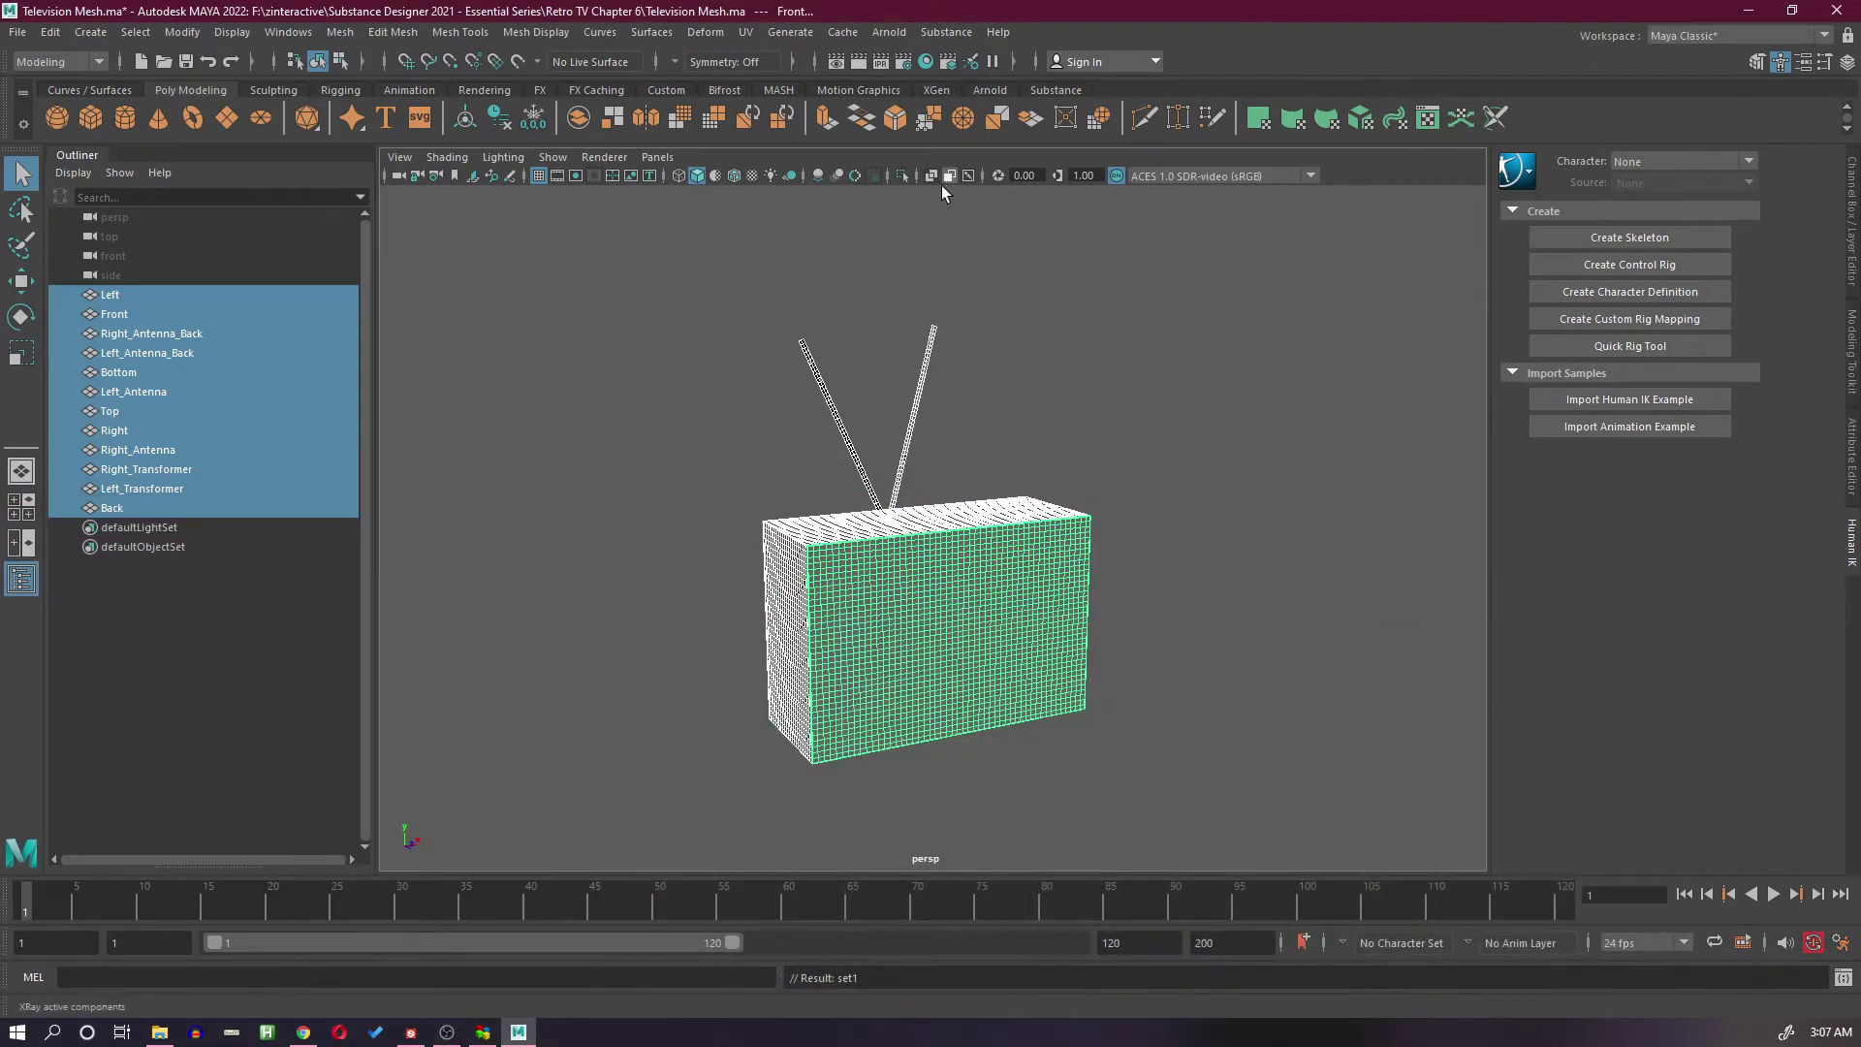
Step: Turn on textured display in the perspective view and deselect the television to inspect its material
click(750, 175)
click(1130, 483)
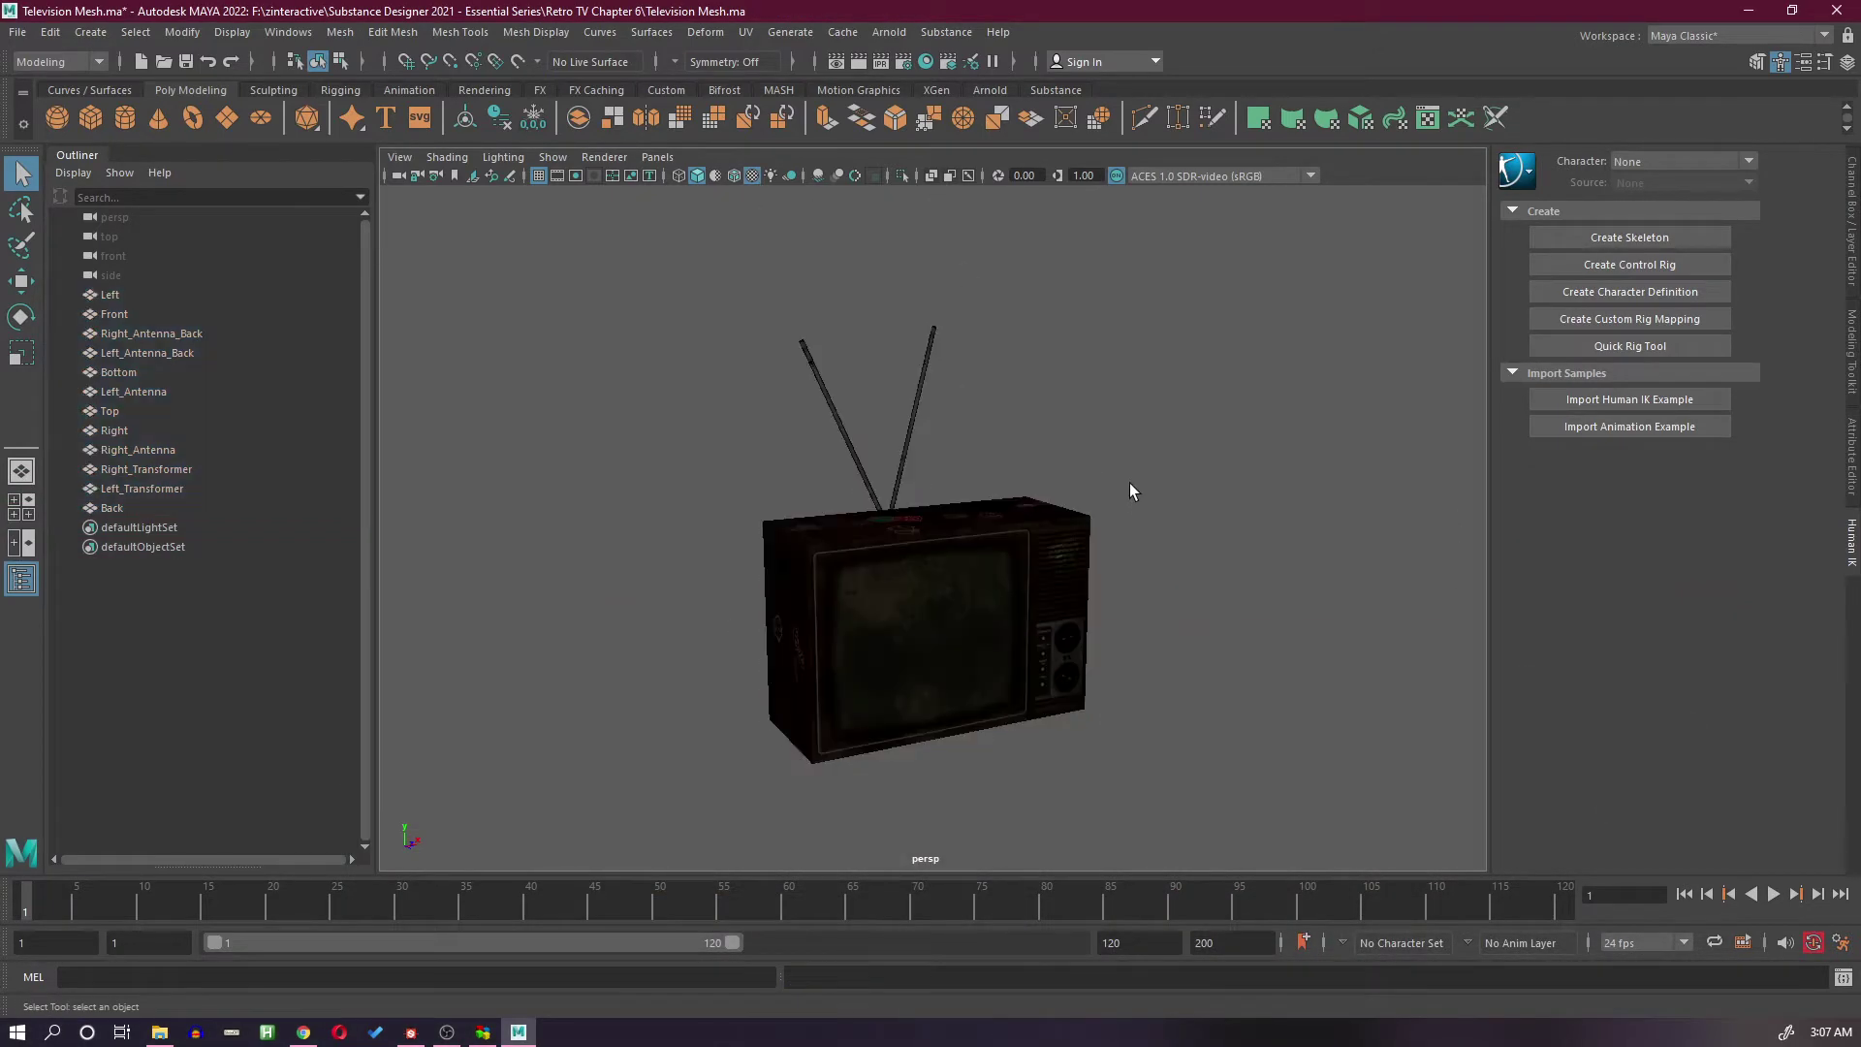
alt+drag(1131, 482, 1156, 514)
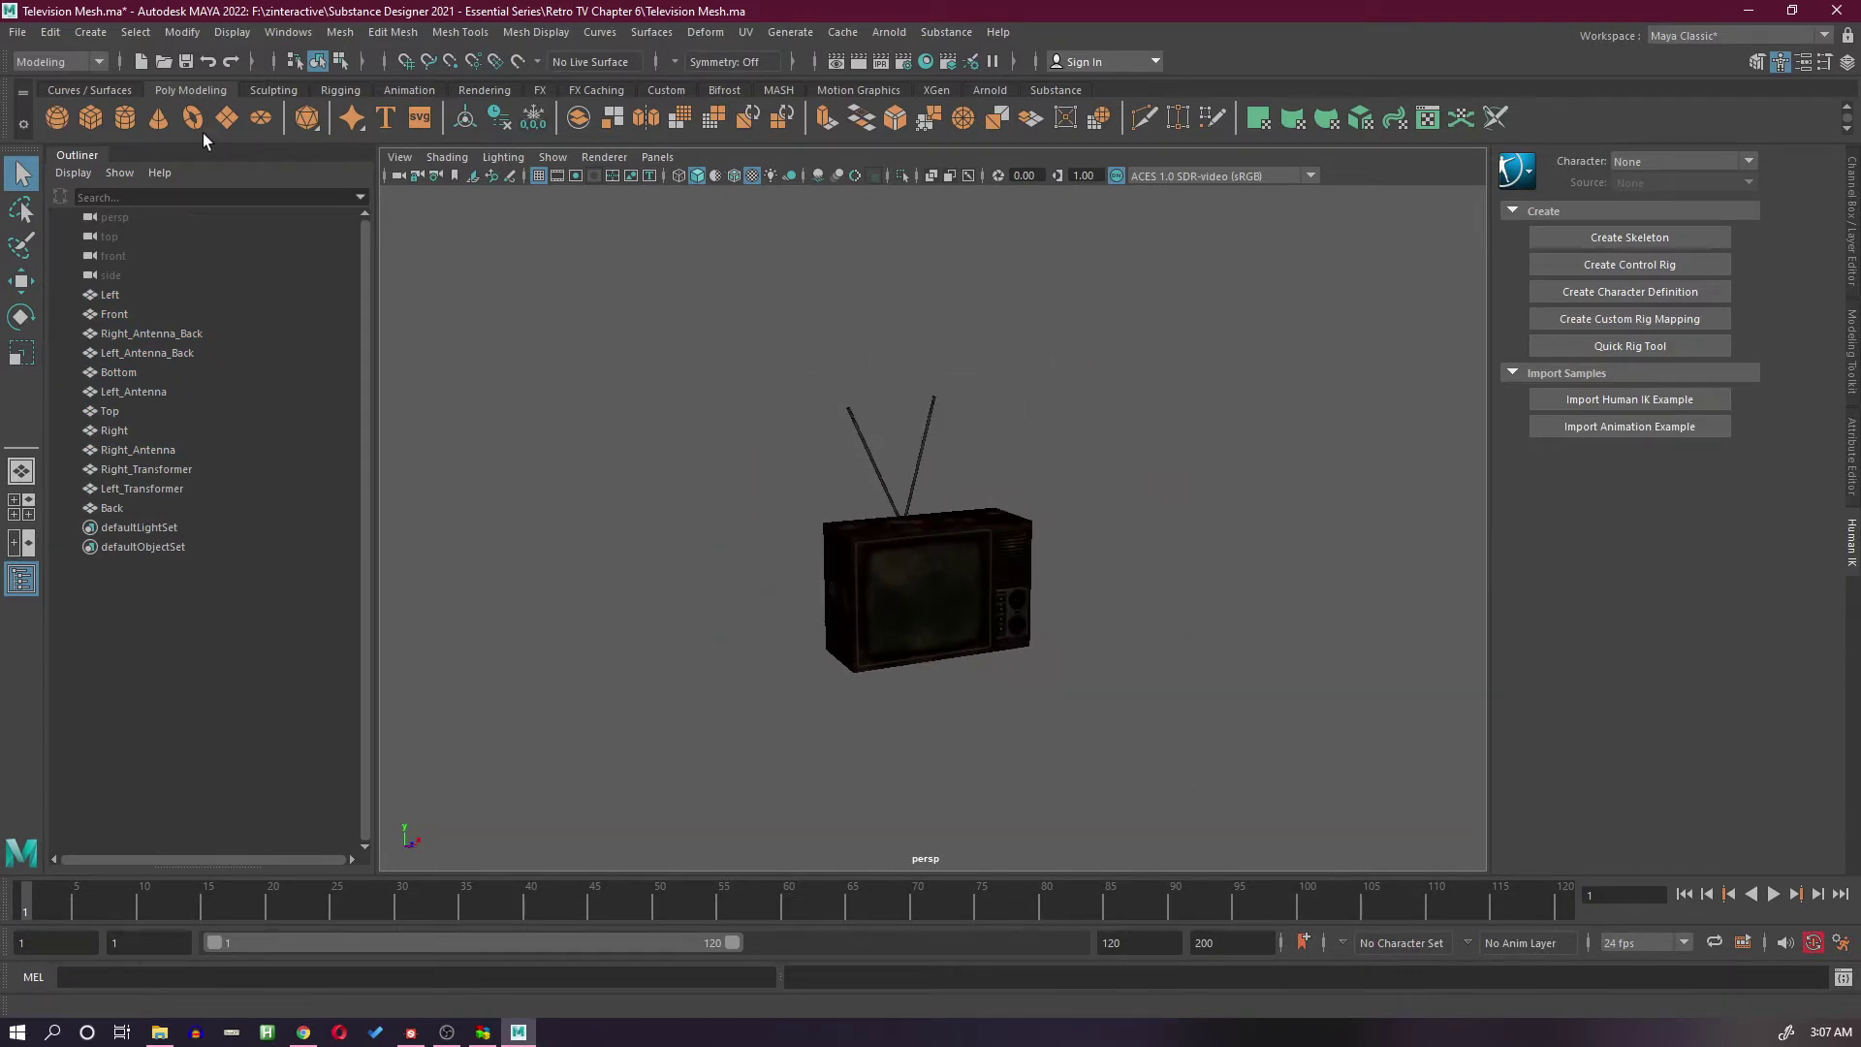
Step: Create a polygon plane and scale it up into a large ground under the television
click(227, 117)
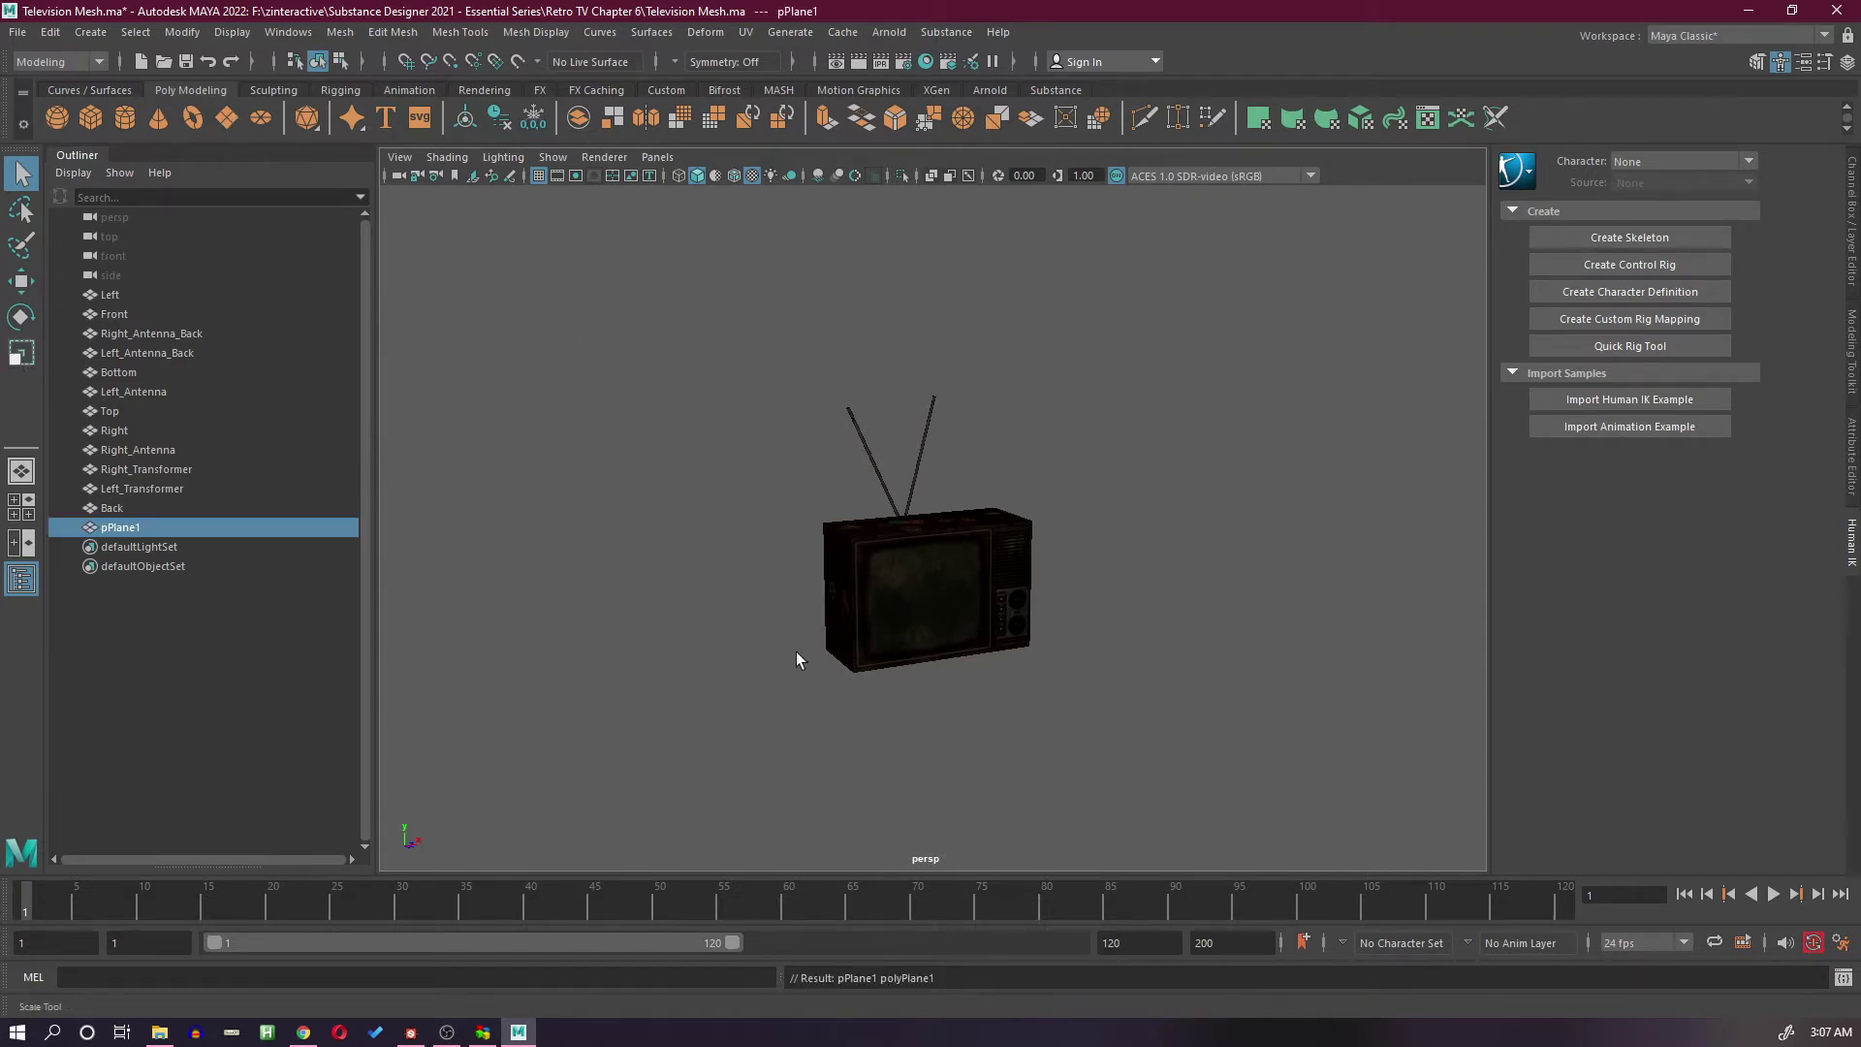
key(r)
drag(914, 675, 1011, 713)
alt+right_drag(1011, 712, 1180, 723)
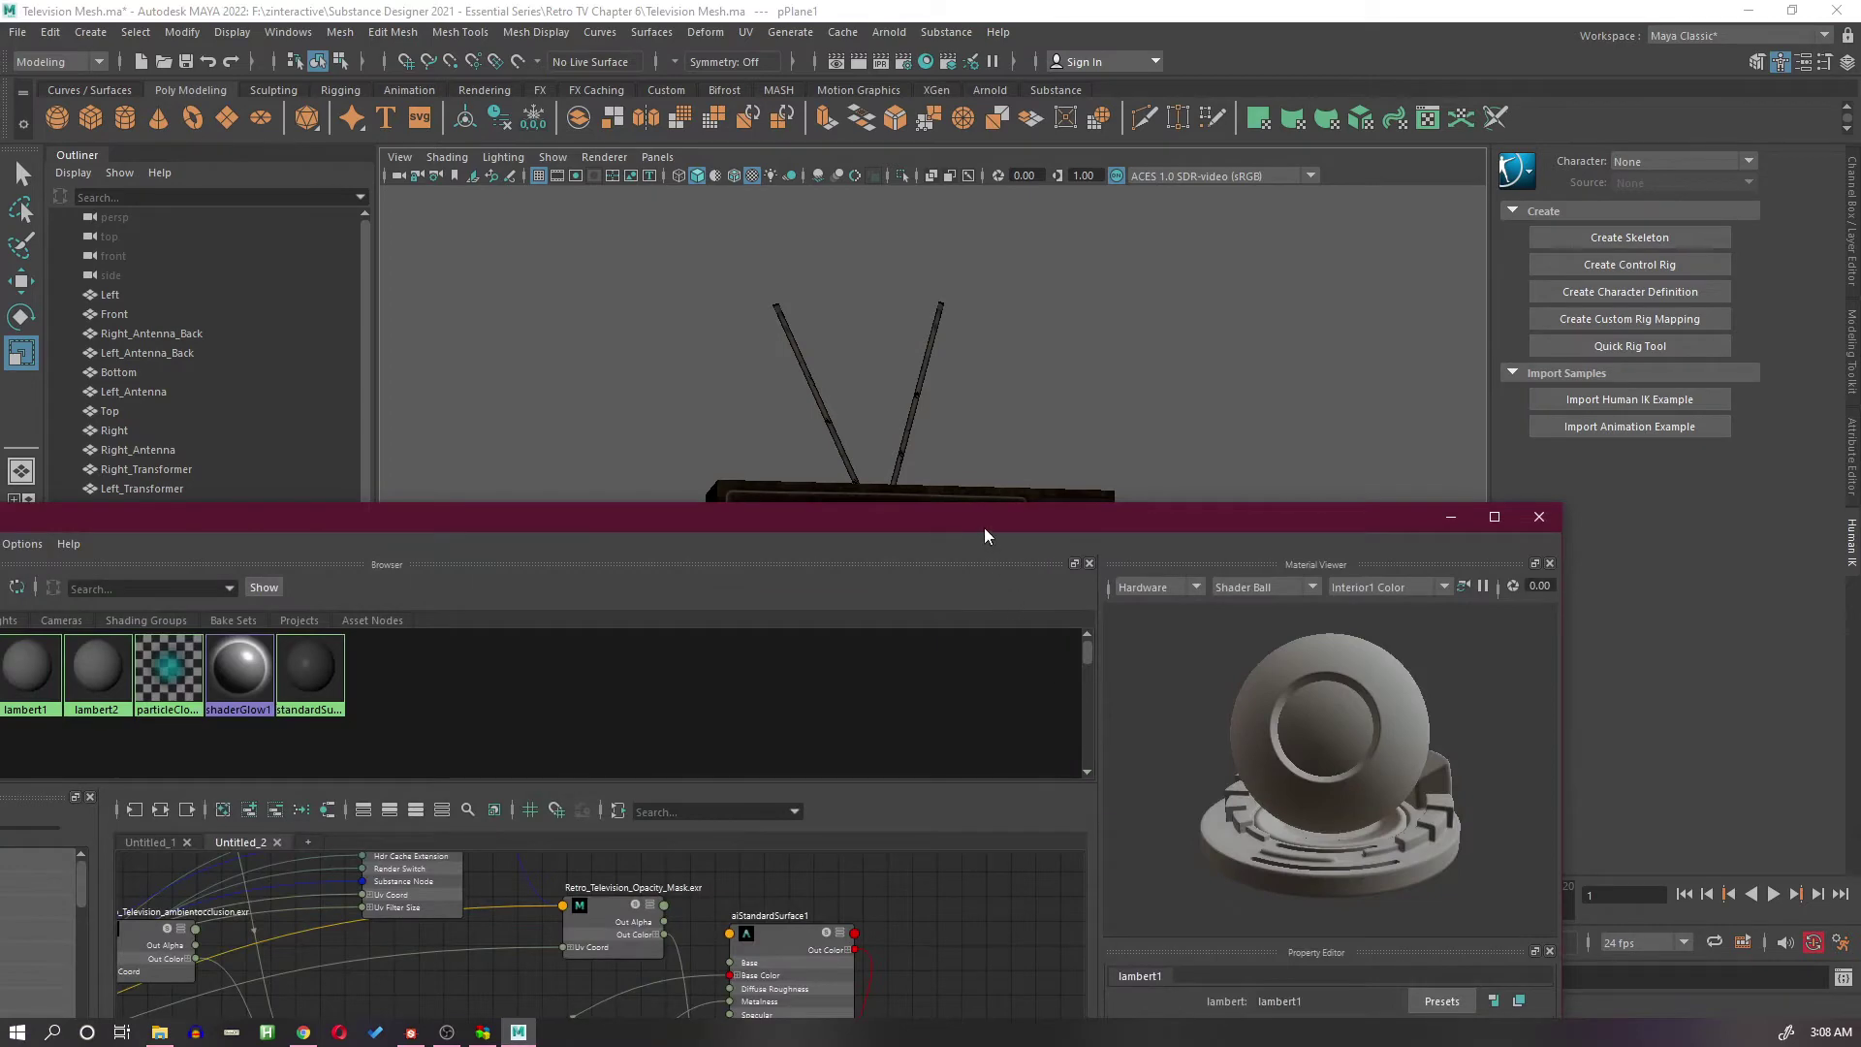
Step: Add a new aiStandardSurface shader to the Hypershade graph for the ground plane
drag(985, 536, 1127, 247)
key(a)
alt+middle_drag(908, 691, 718, 659)
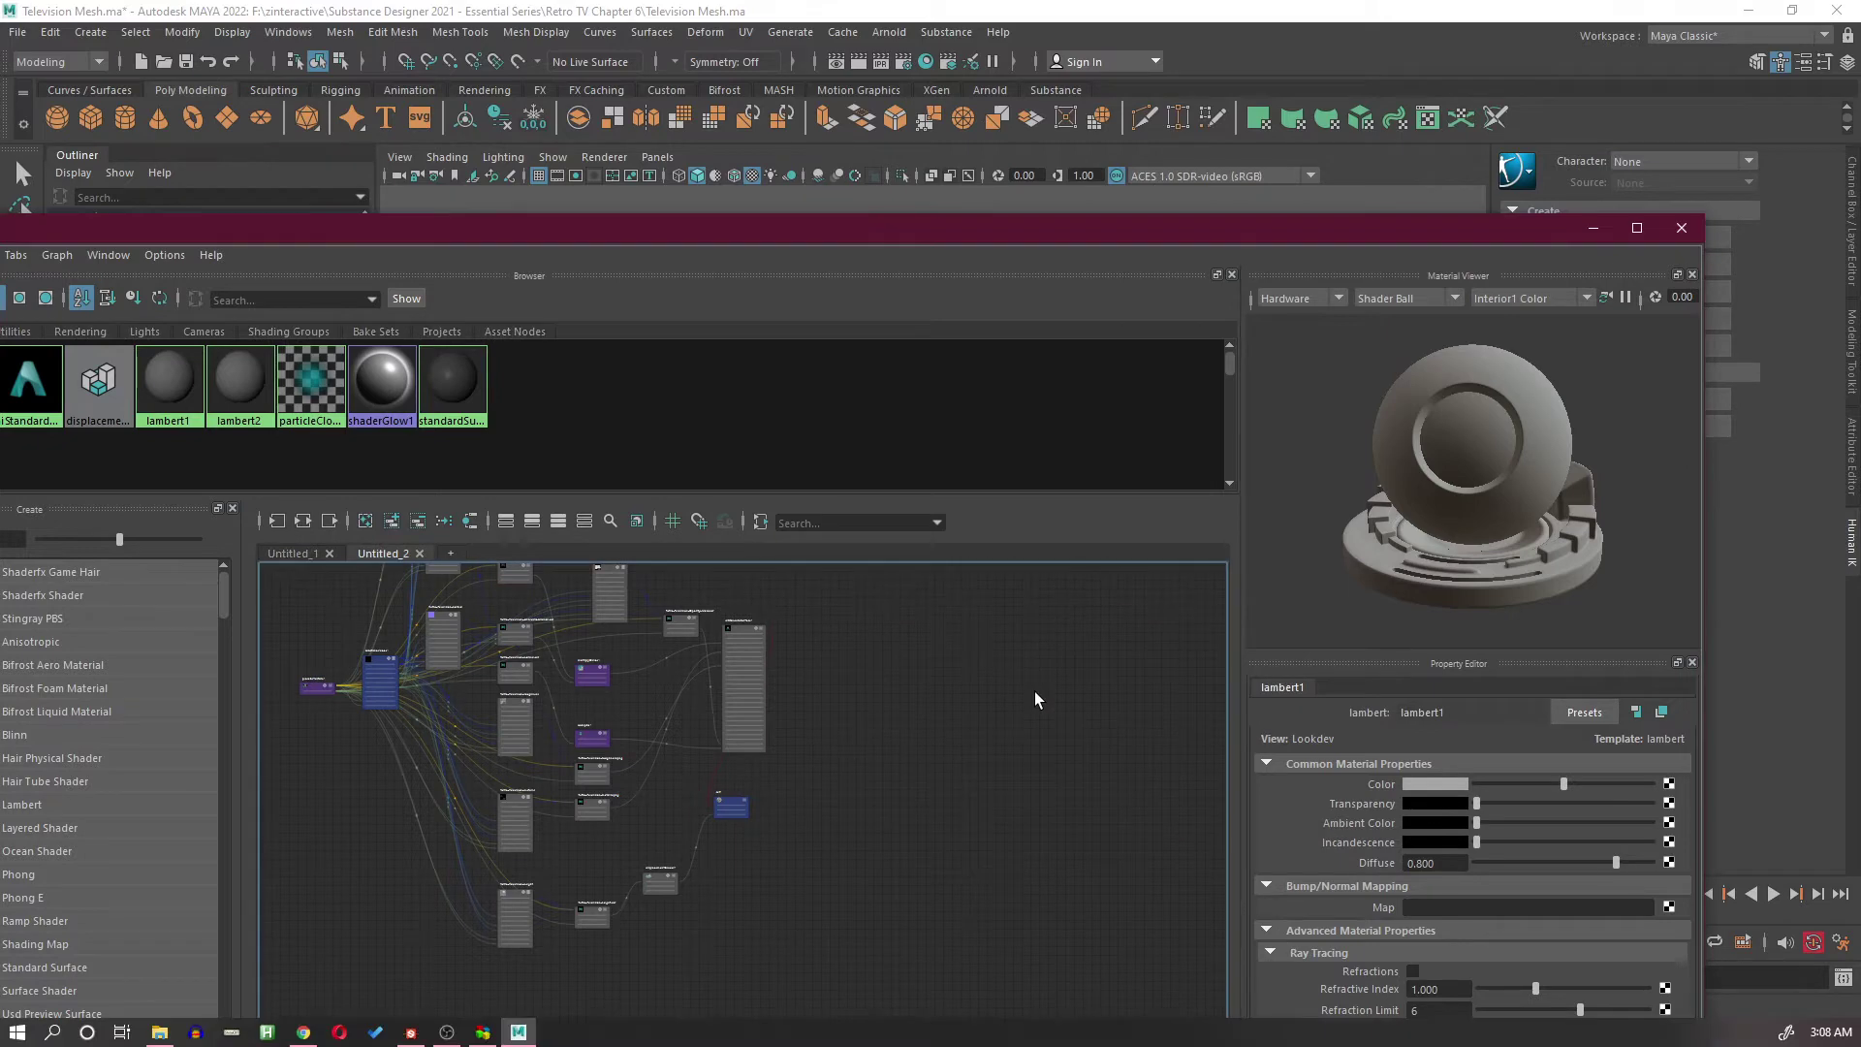
key(Tab)
text(ai)
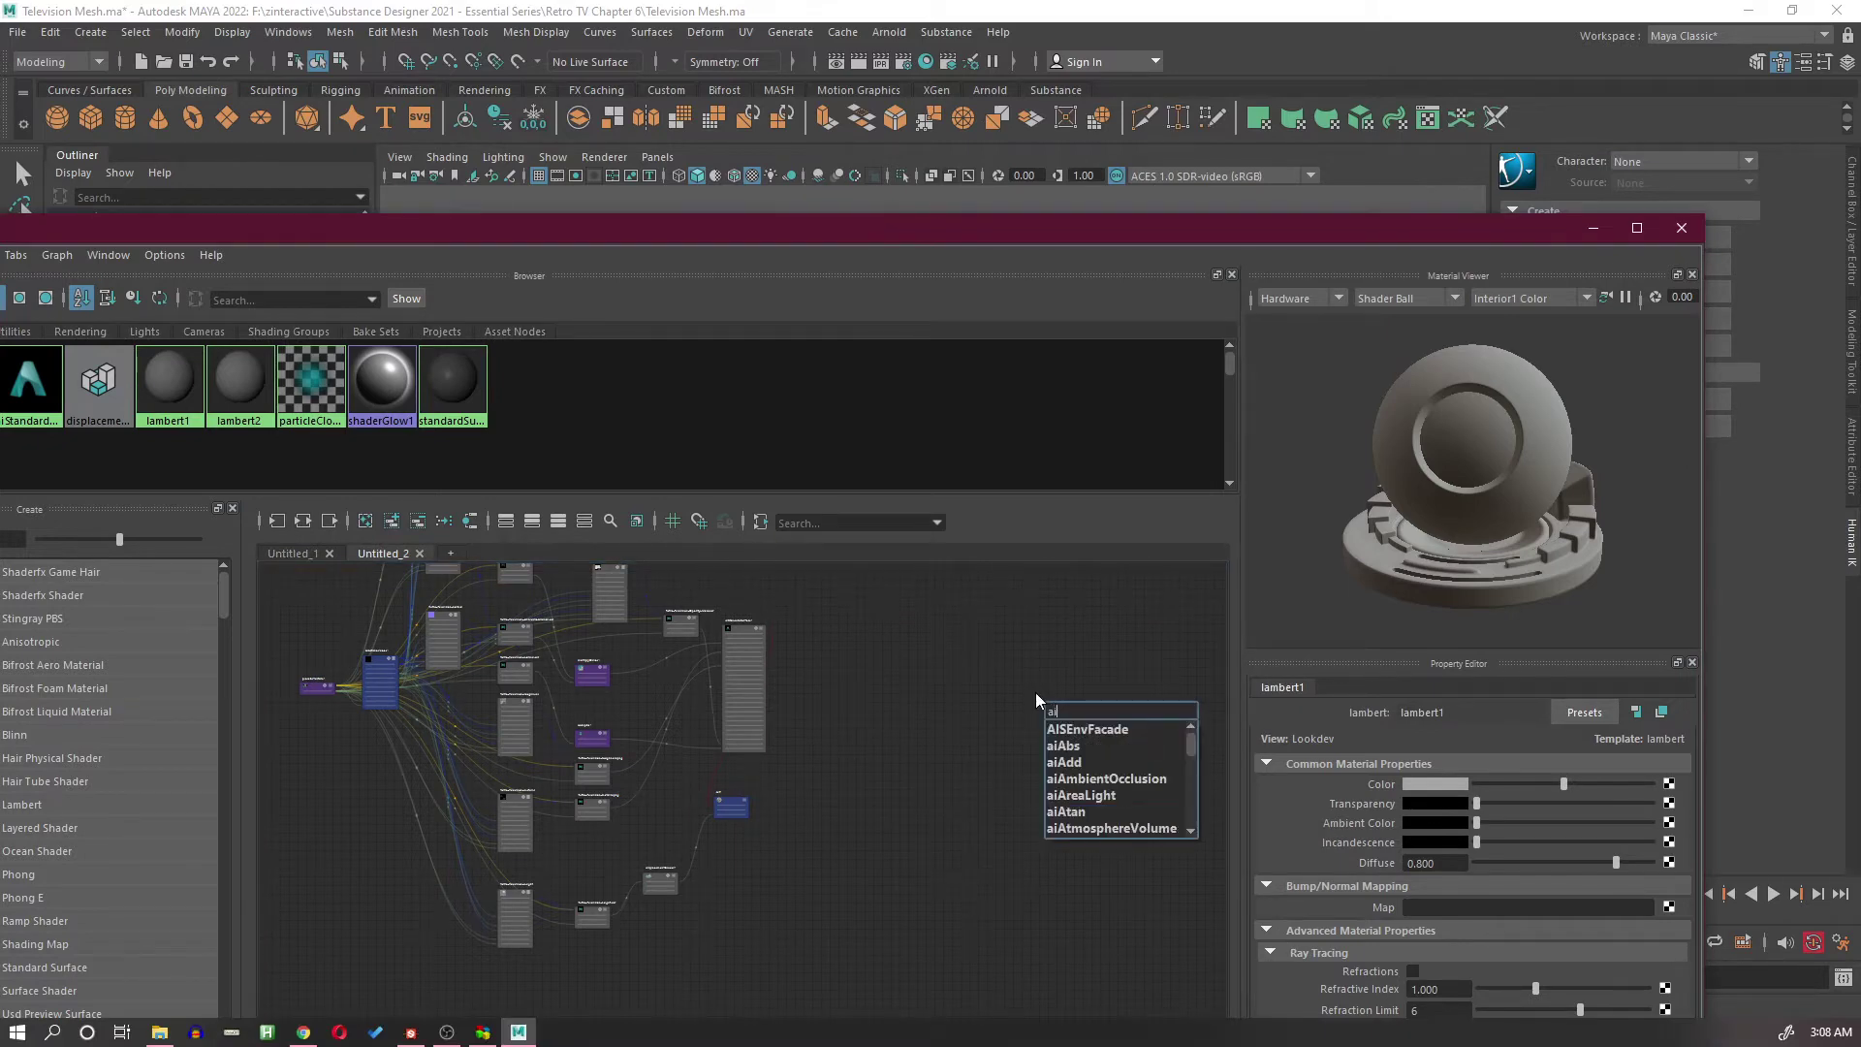
text(s)
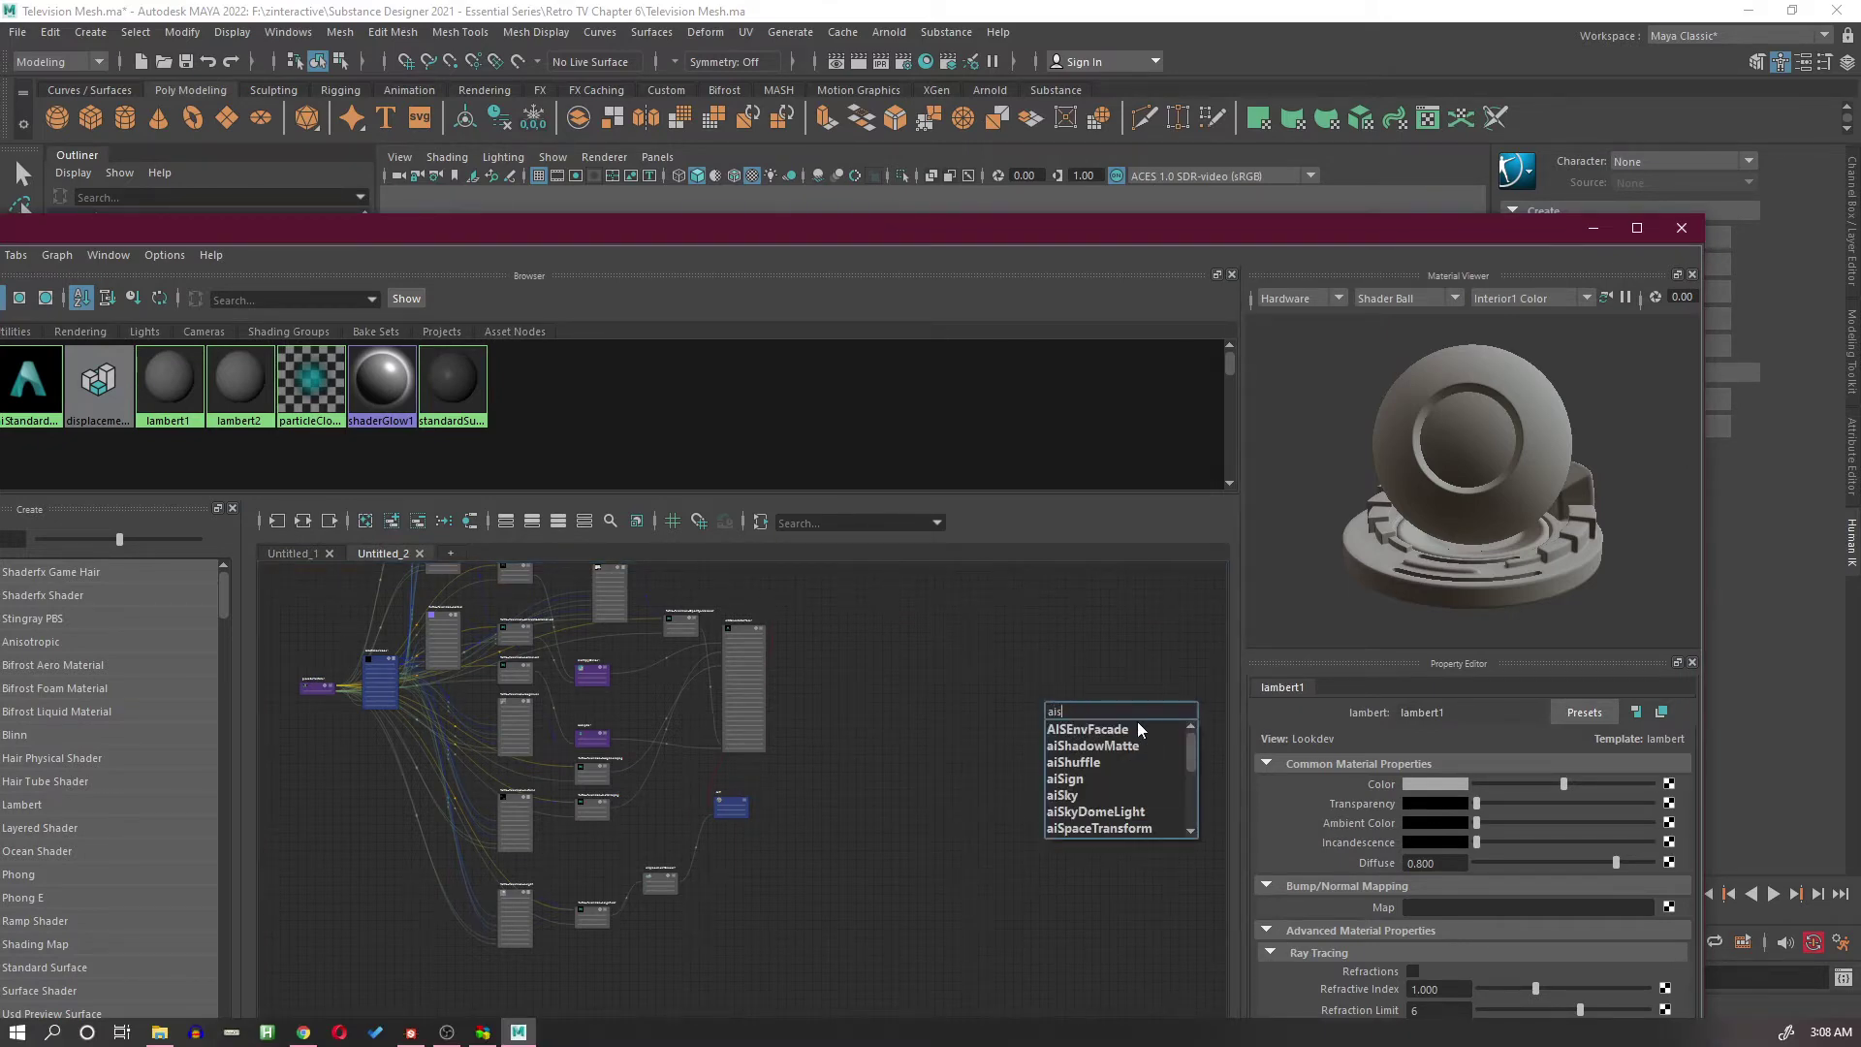
text(ta)
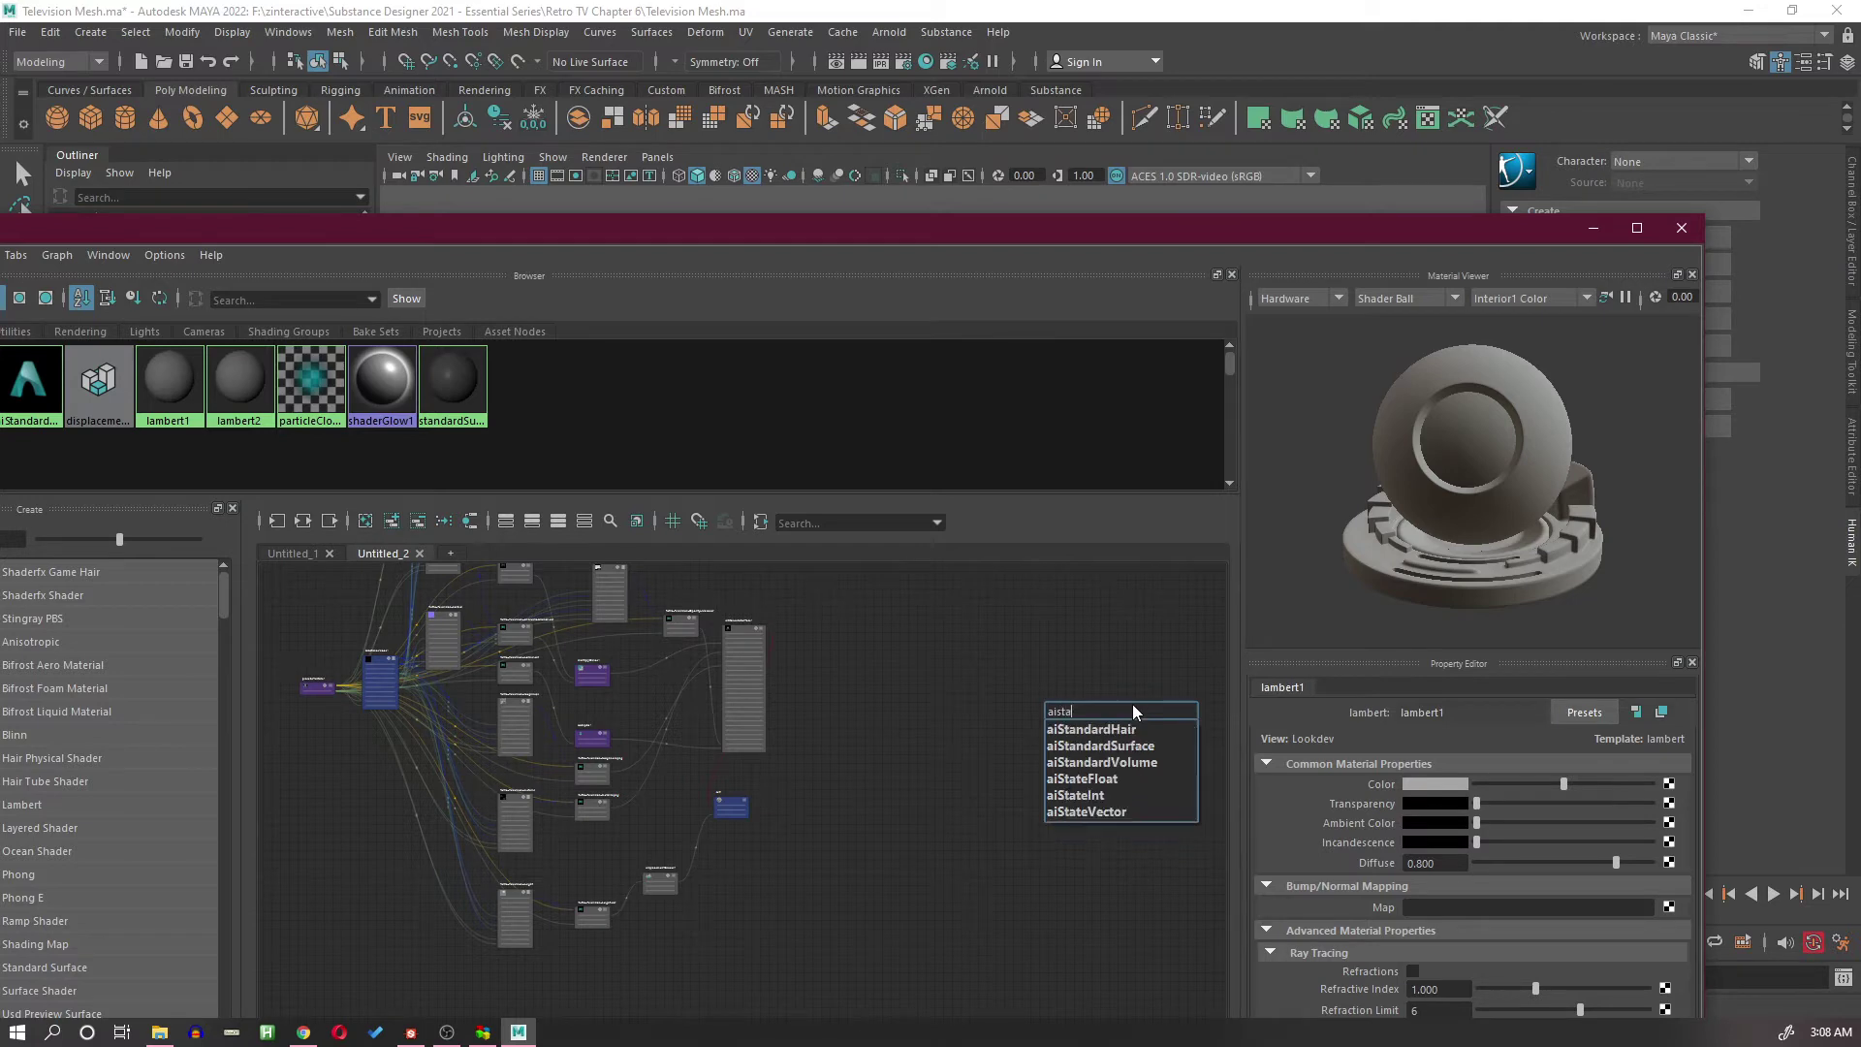
click(1154, 744)
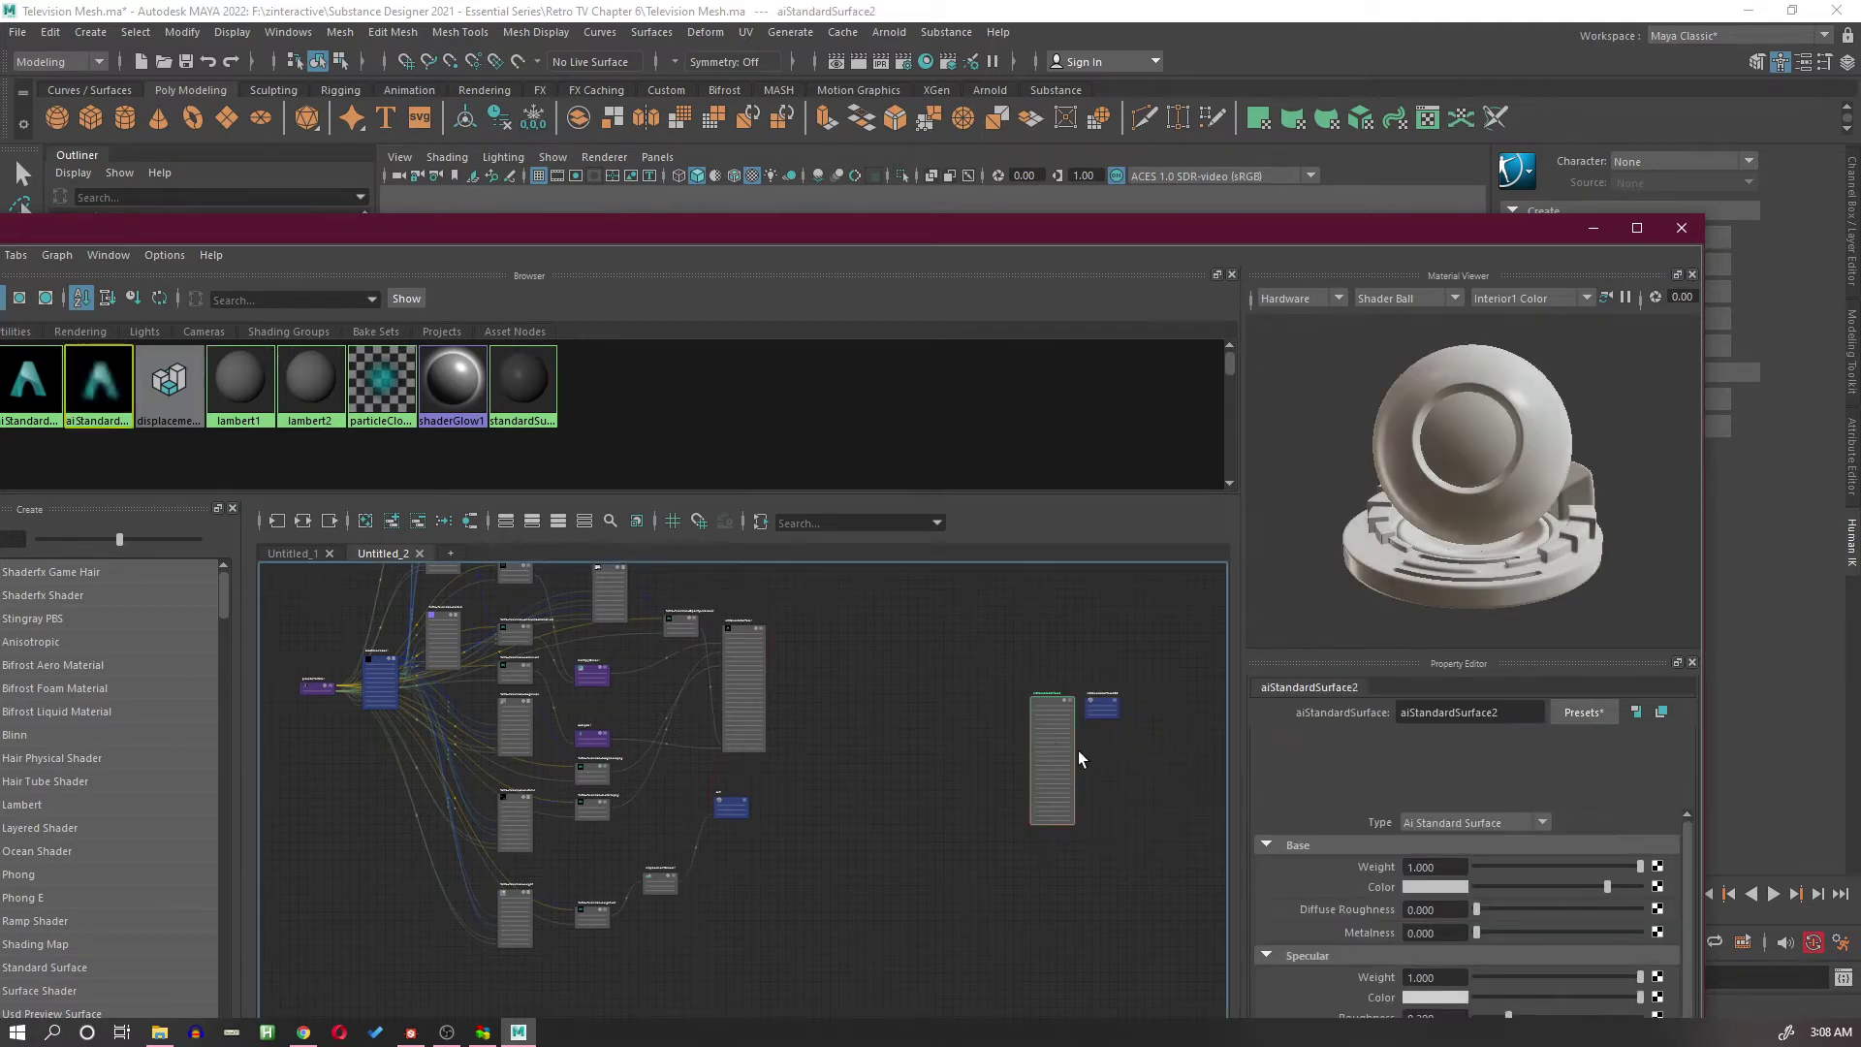
Step: Darken the new shader's base color to a value of 0.047 and set its specular roughness to 0.545
click(1444, 886)
click(1382, 985)
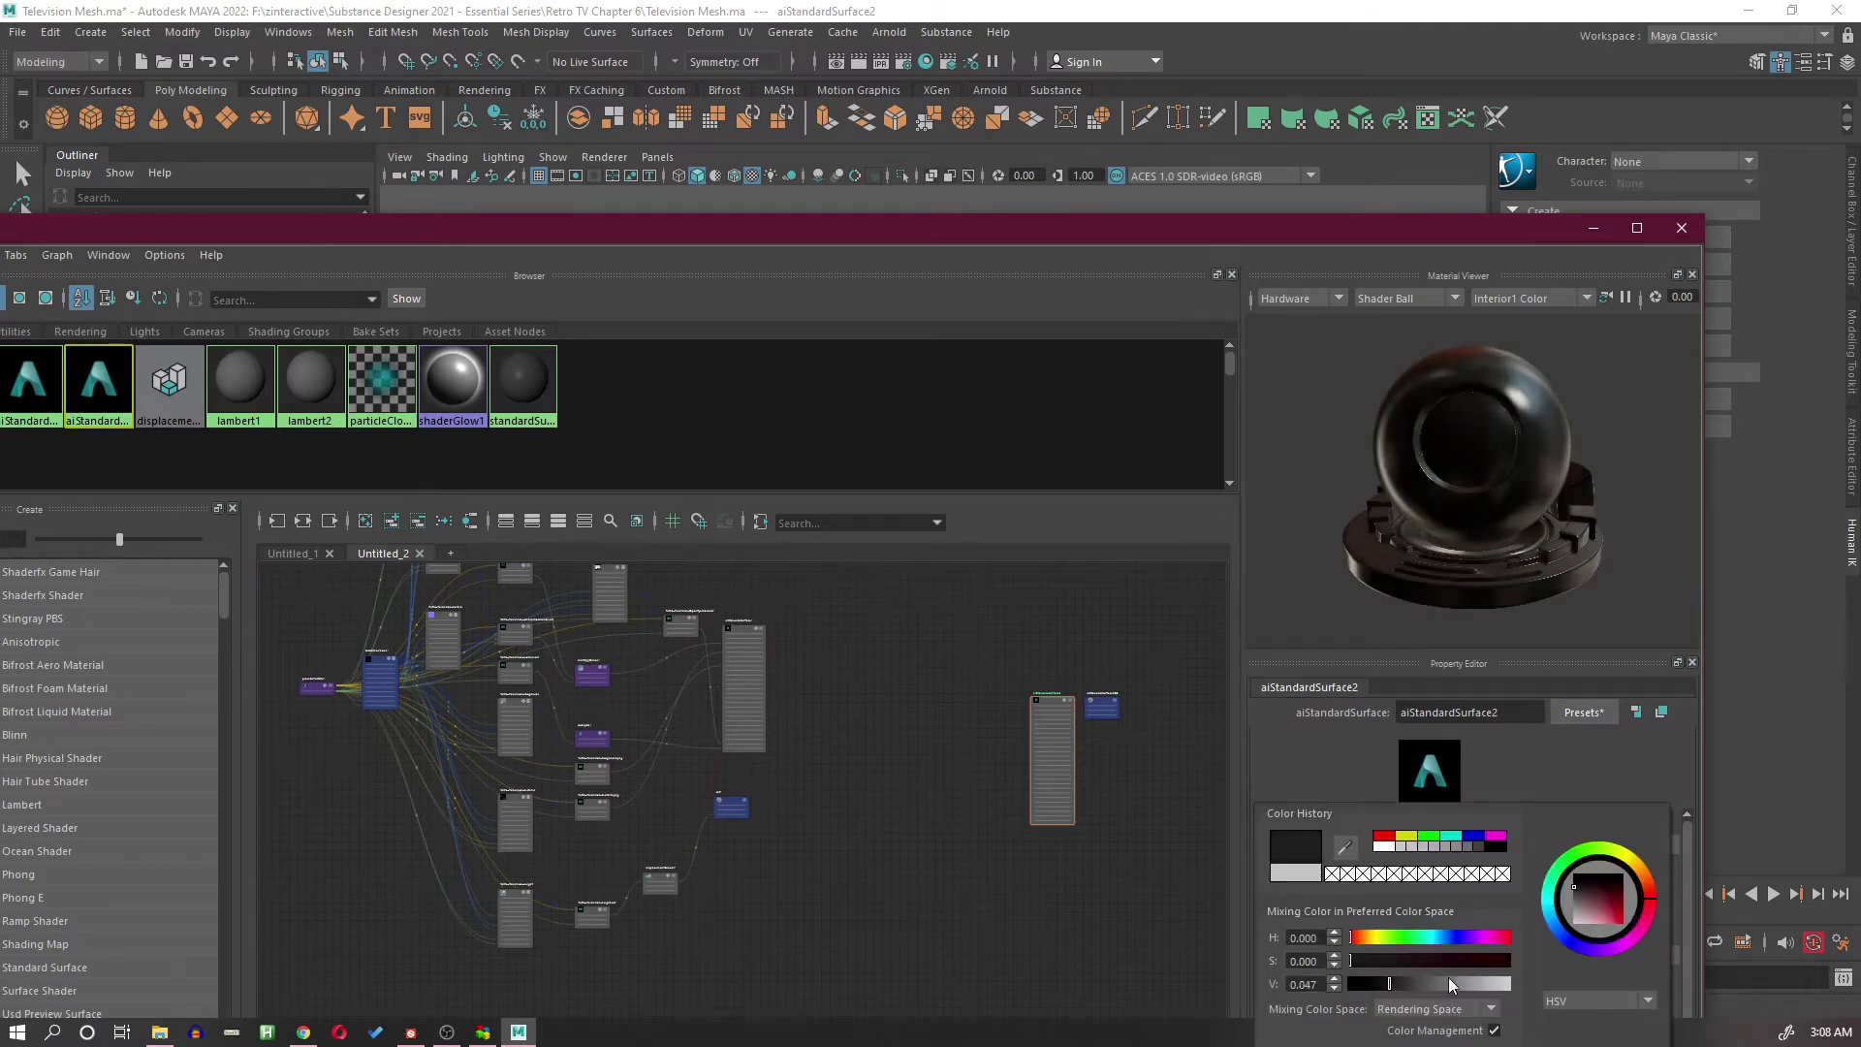
scroll(1415, 911, down, 3)
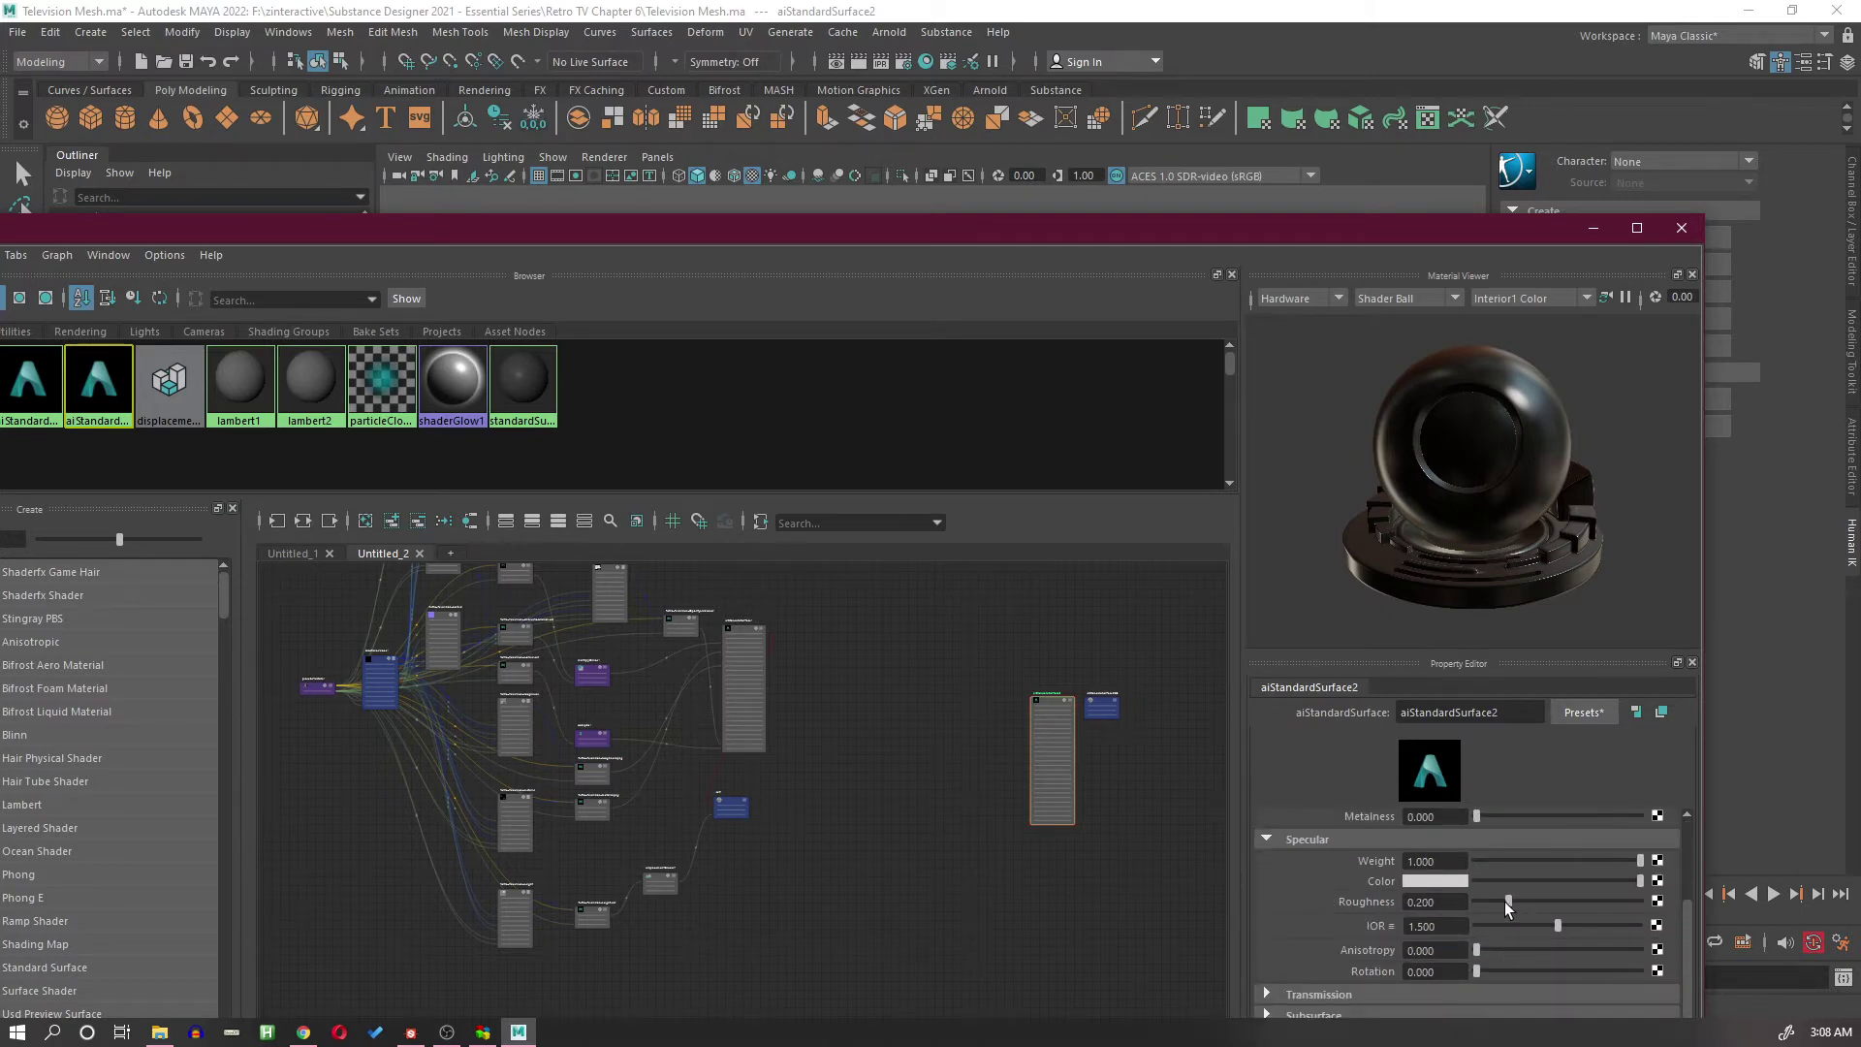
drag(1508, 903, 1562, 903)
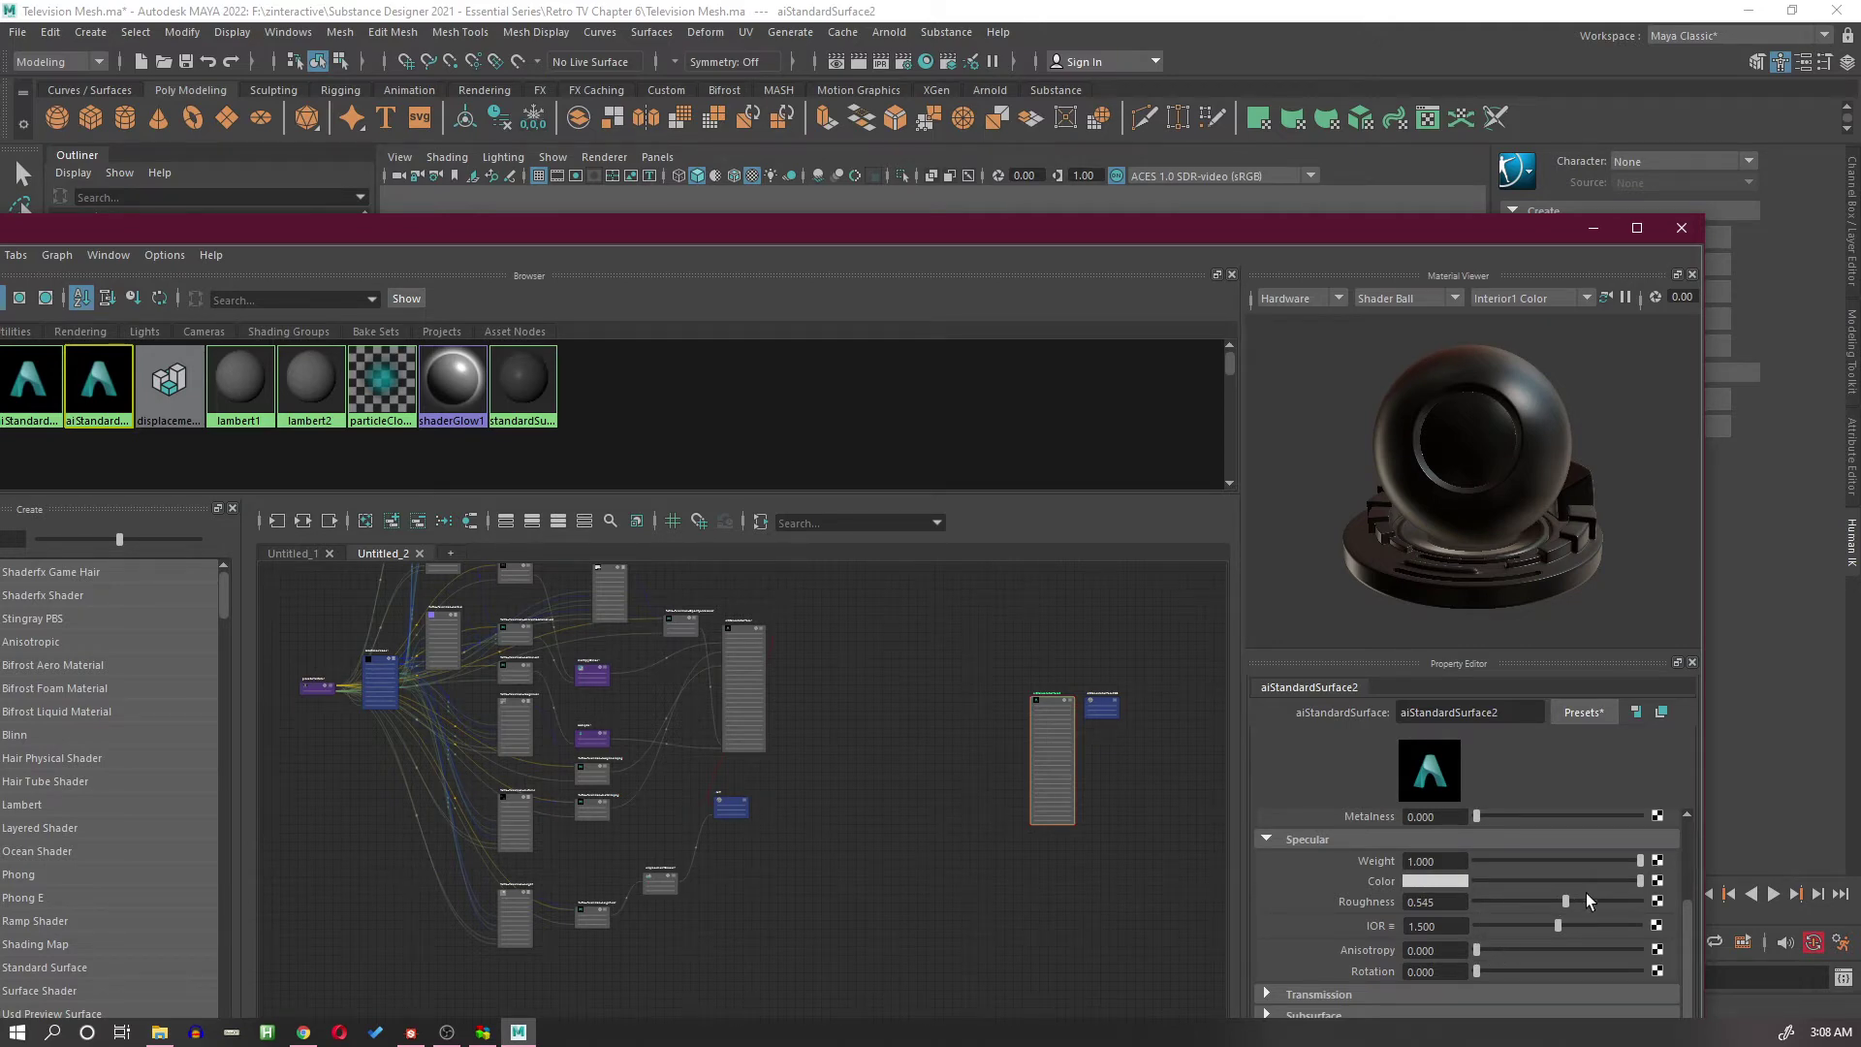
Step: Assign aiStandardSurface2 to the ground plane, close the Hypershade and clear the selection
drag(1487, 238, 1107, 320)
click(1431, 769)
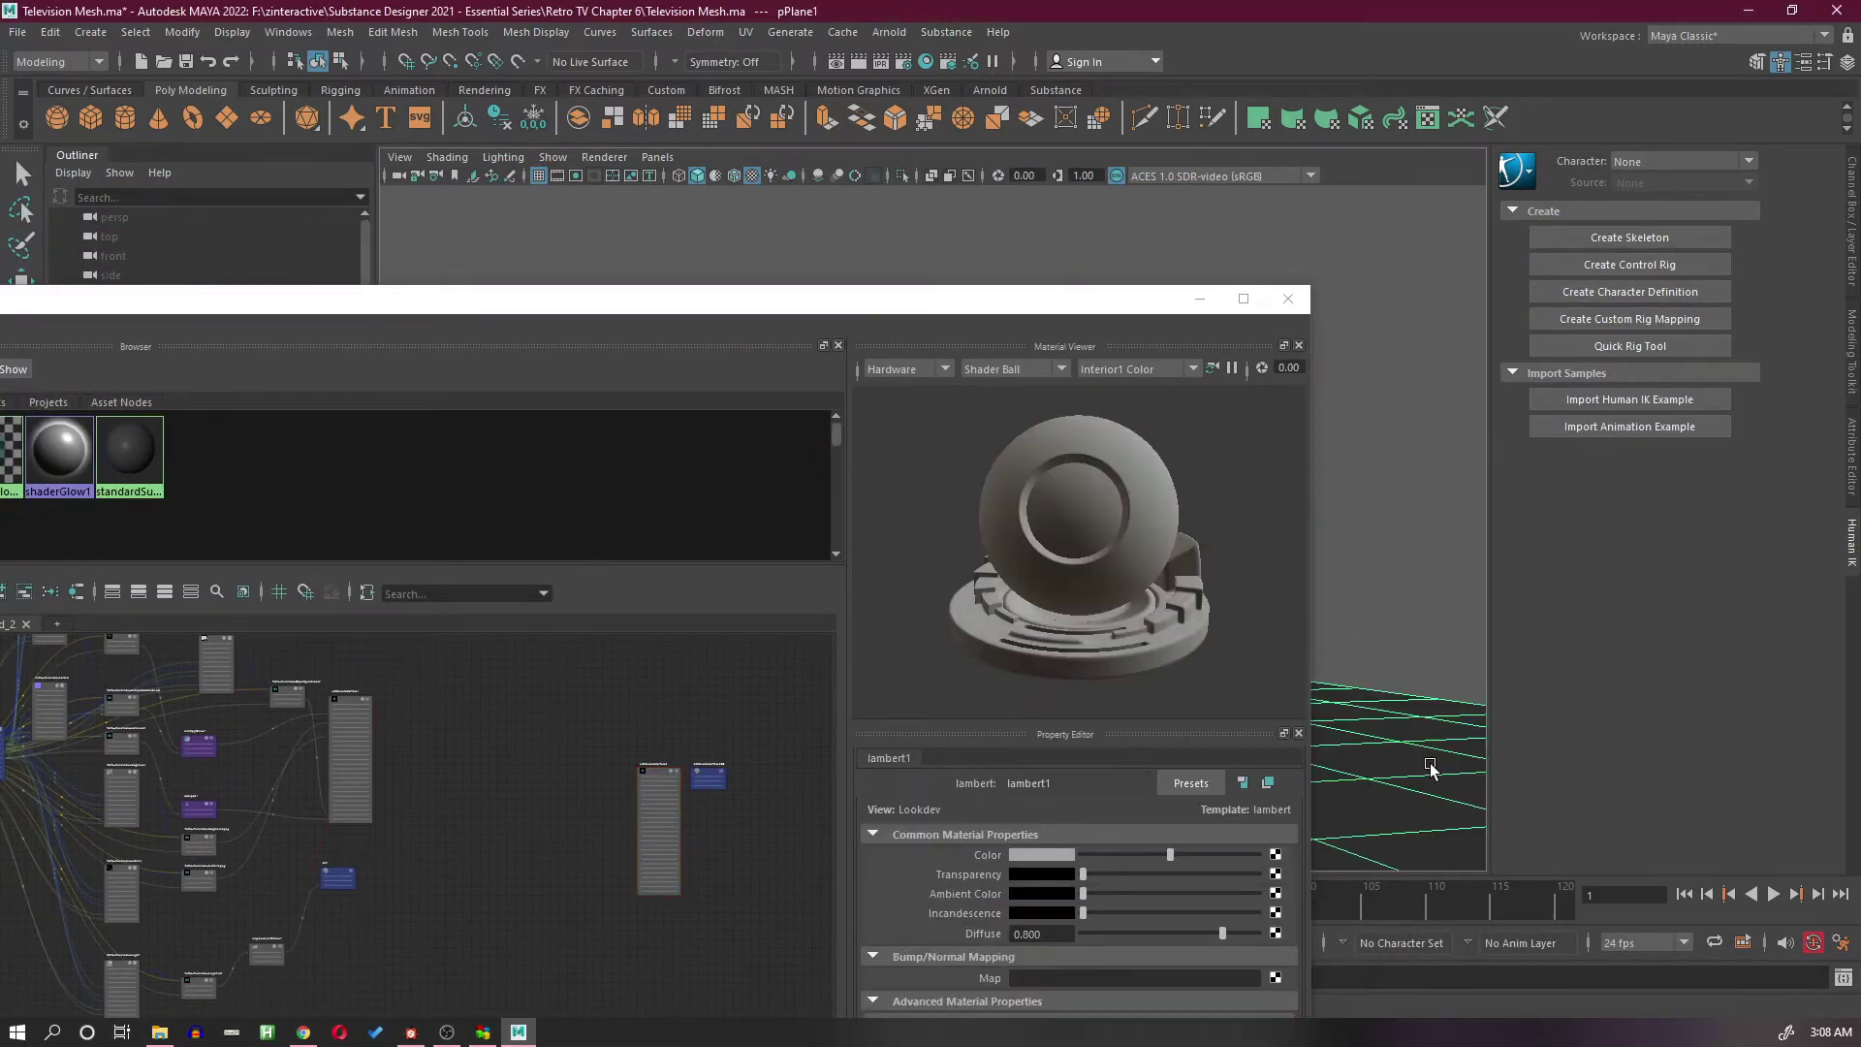
right_click(656, 775)
right_drag(655, 741, 655, 643)
click(1288, 299)
click(1285, 446)
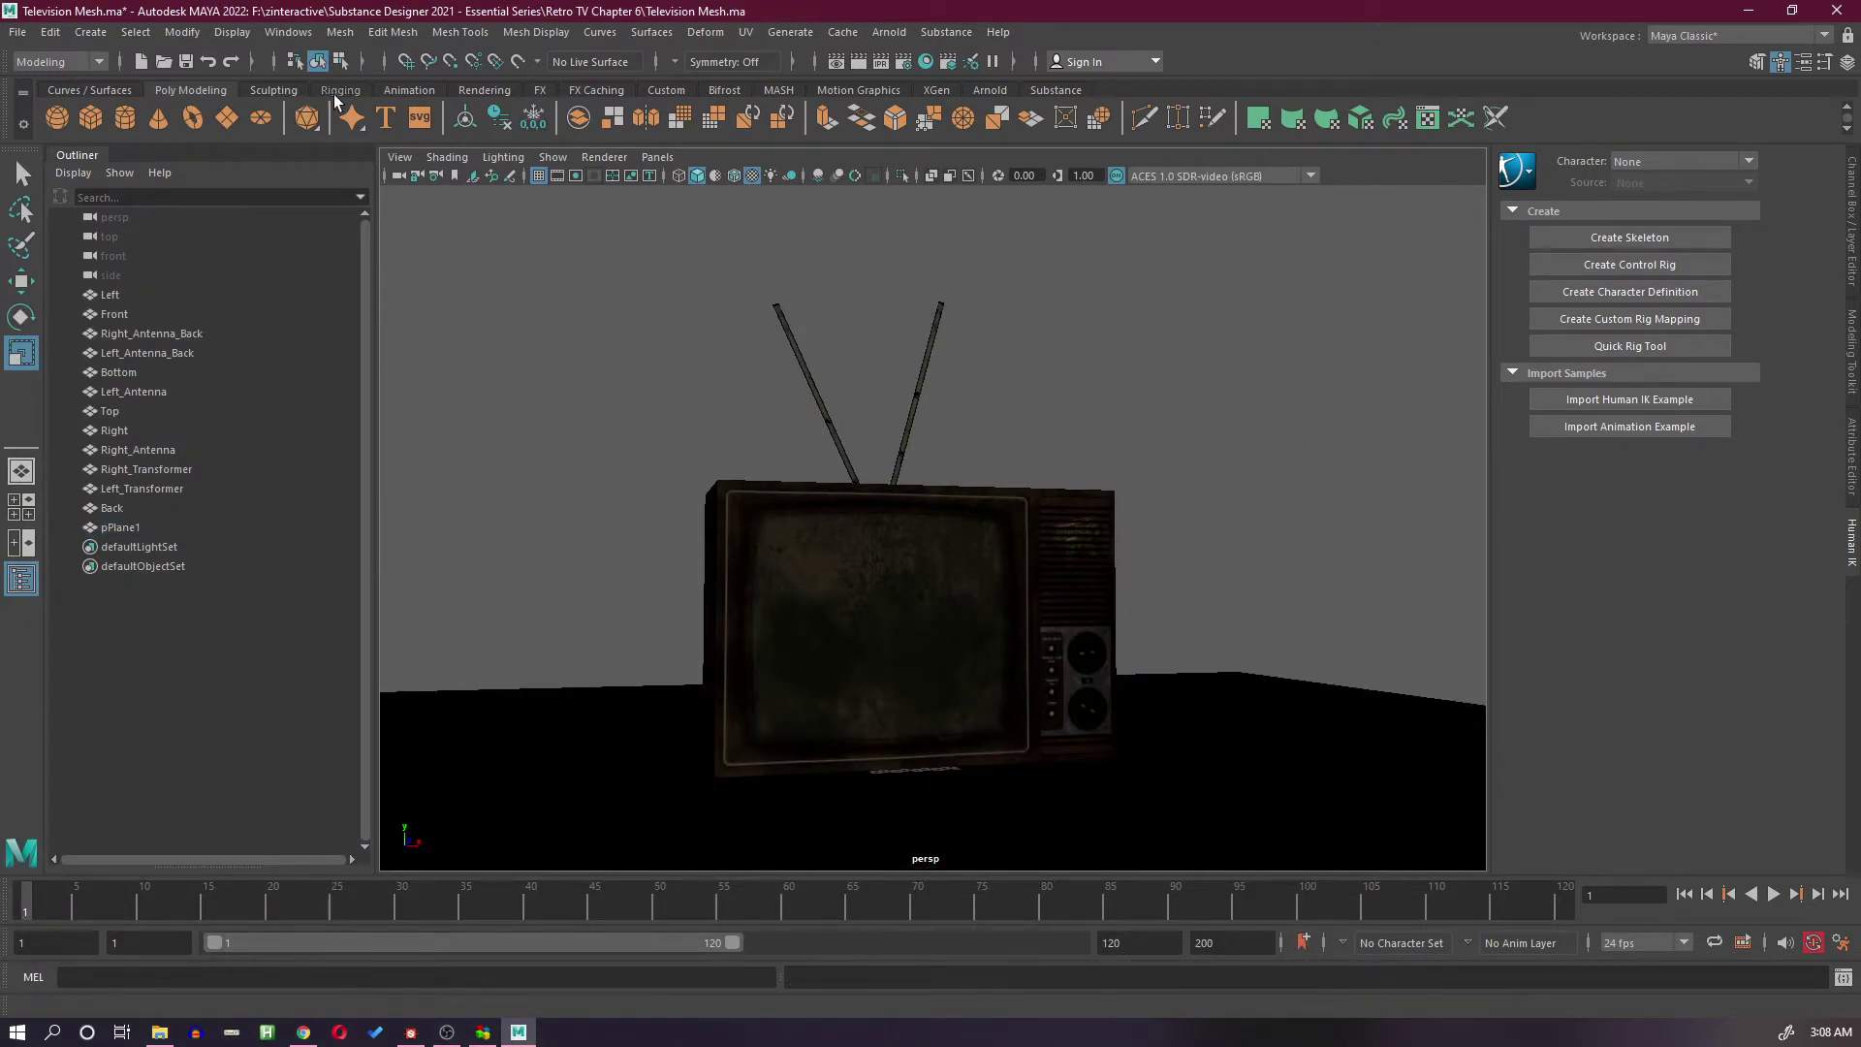
Step: Add an Arnold SkyDome light to the scene and open its shape attributes
click(979, 89)
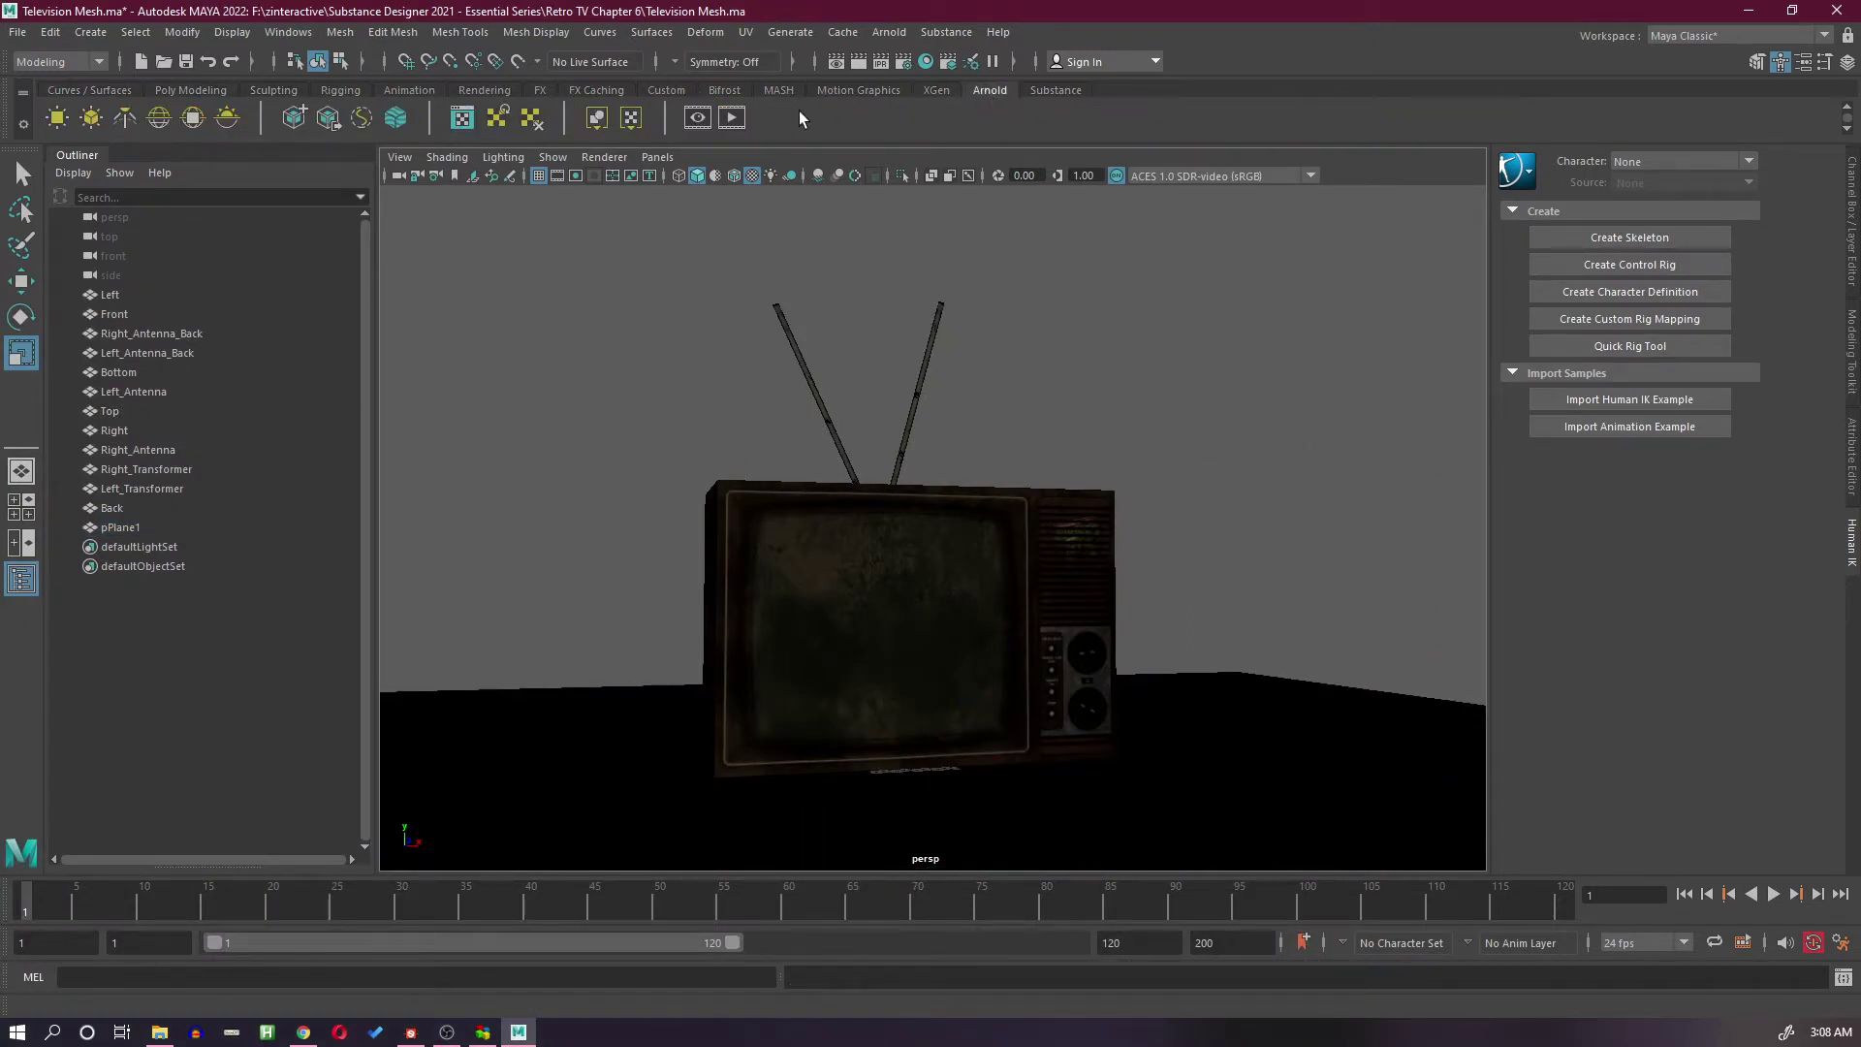
click(159, 117)
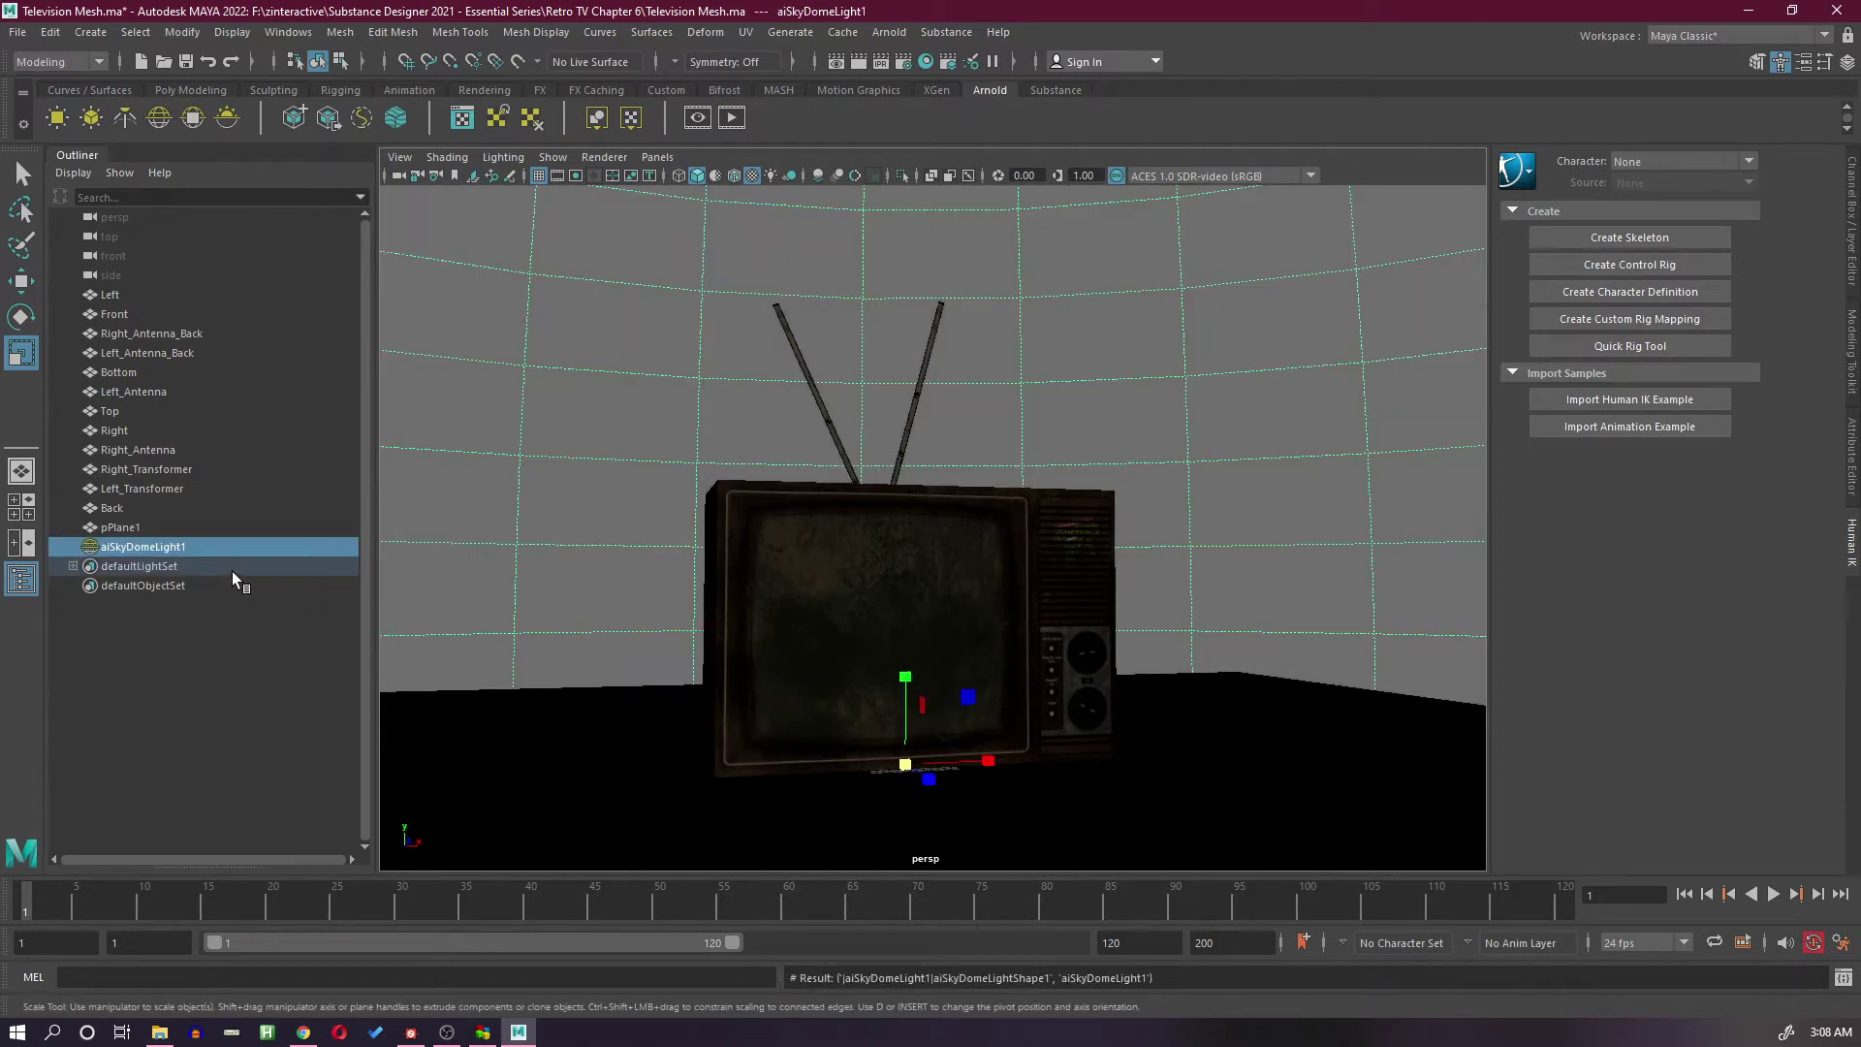
alt+drag(1097, 644, 1181, 620)
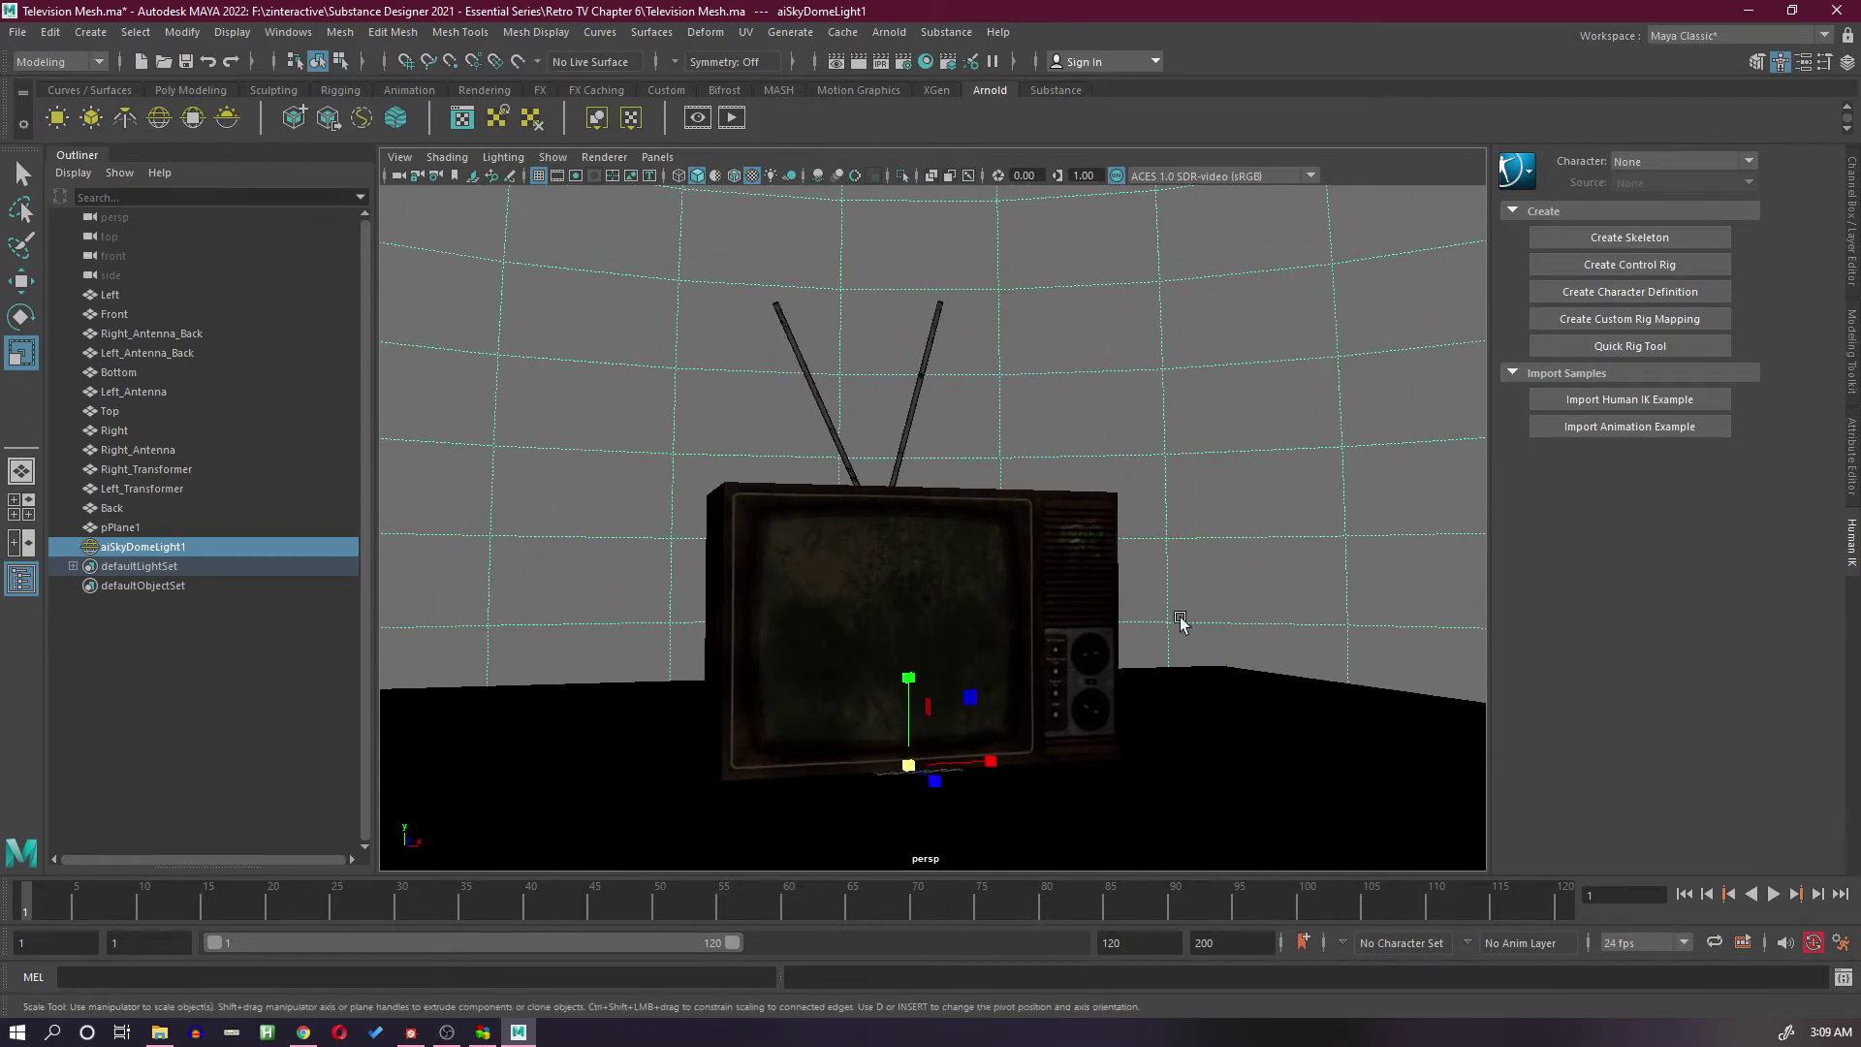
click(1852, 259)
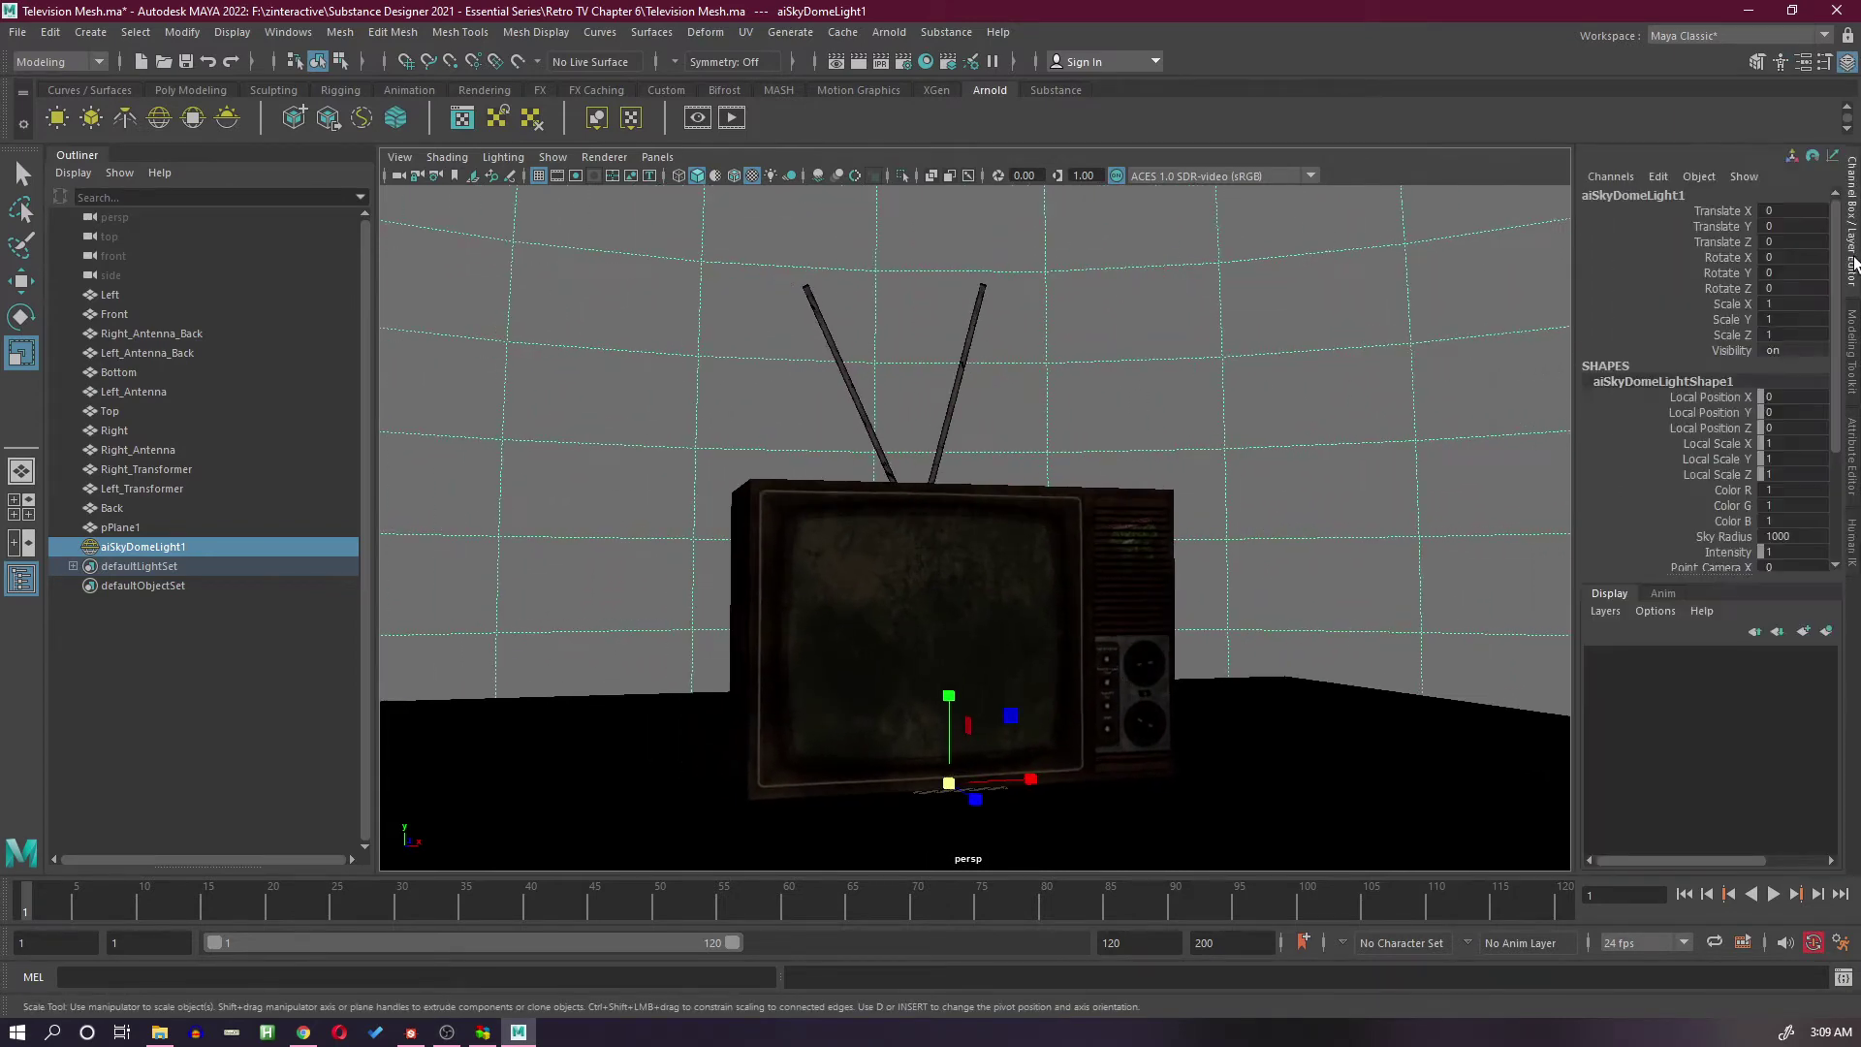
click(1855, 473)
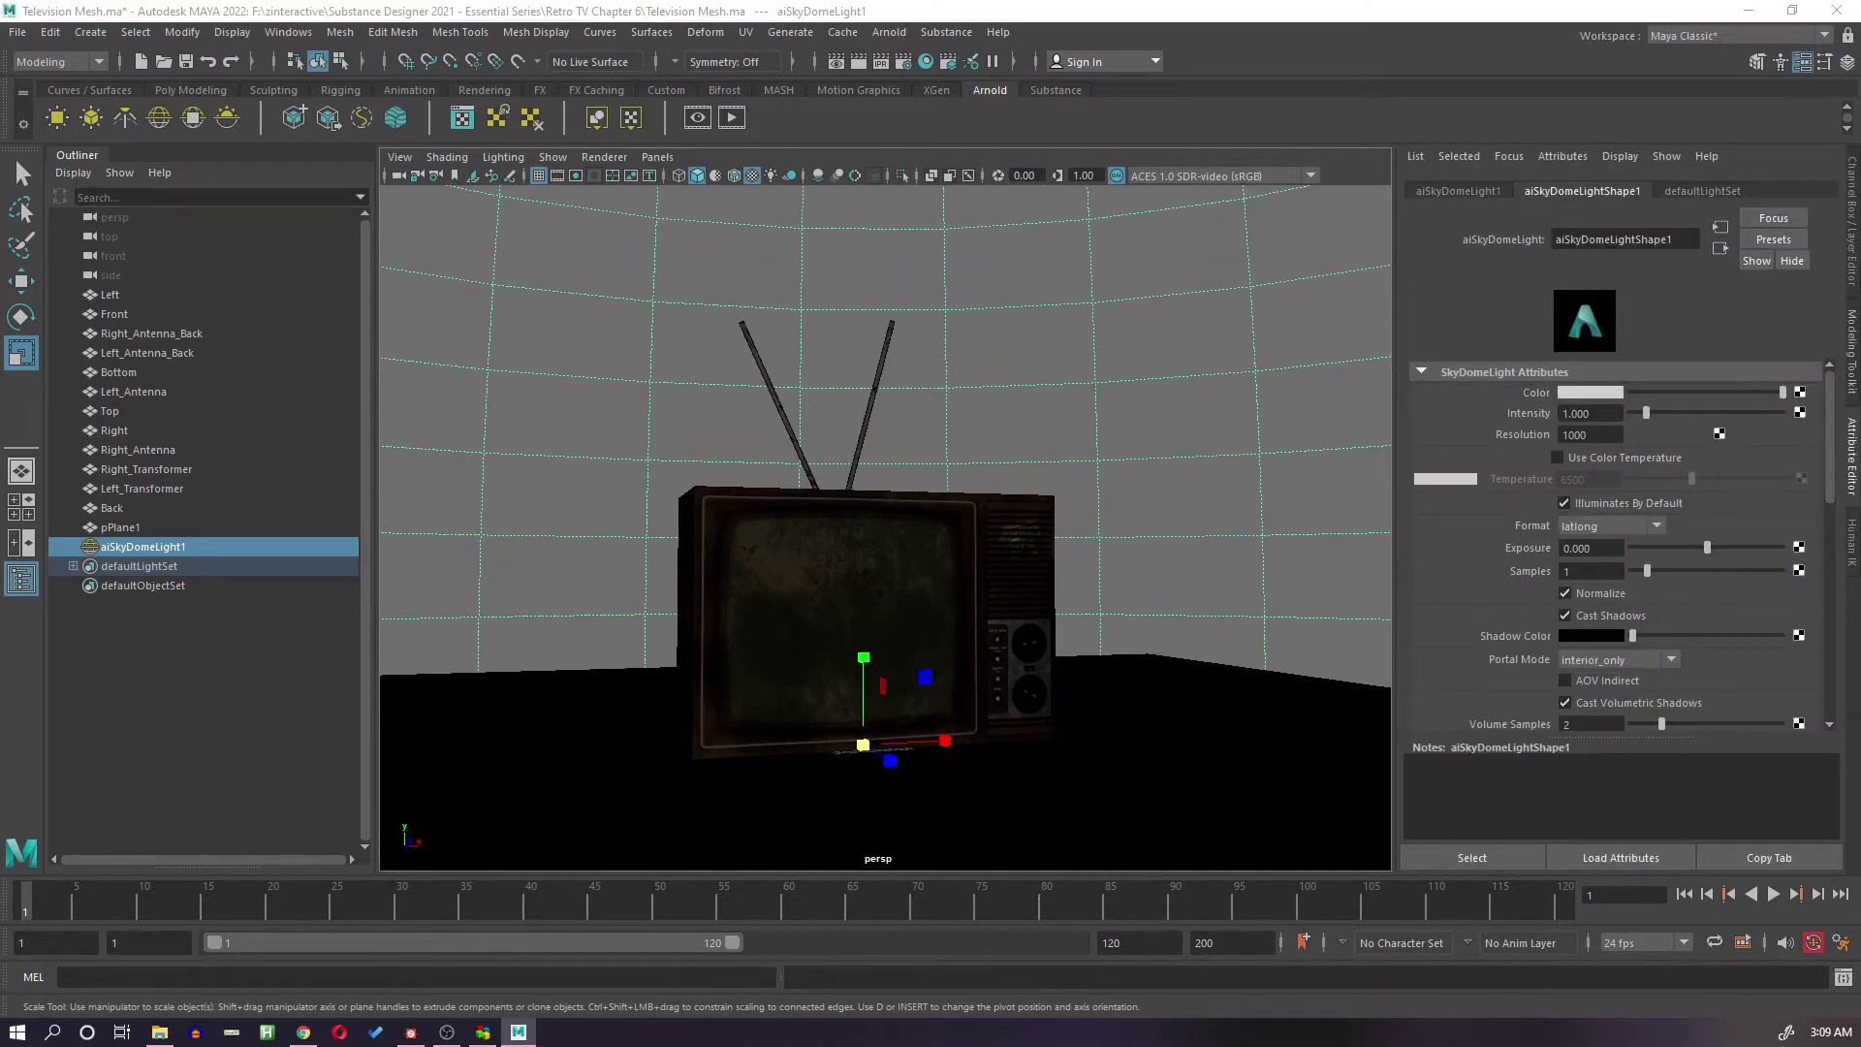
Step: Map a file texture to the sky dome's color and load christmas_photo_studio_01_4k.hdr from the Substance Designer Material folder
click(1114, 383)
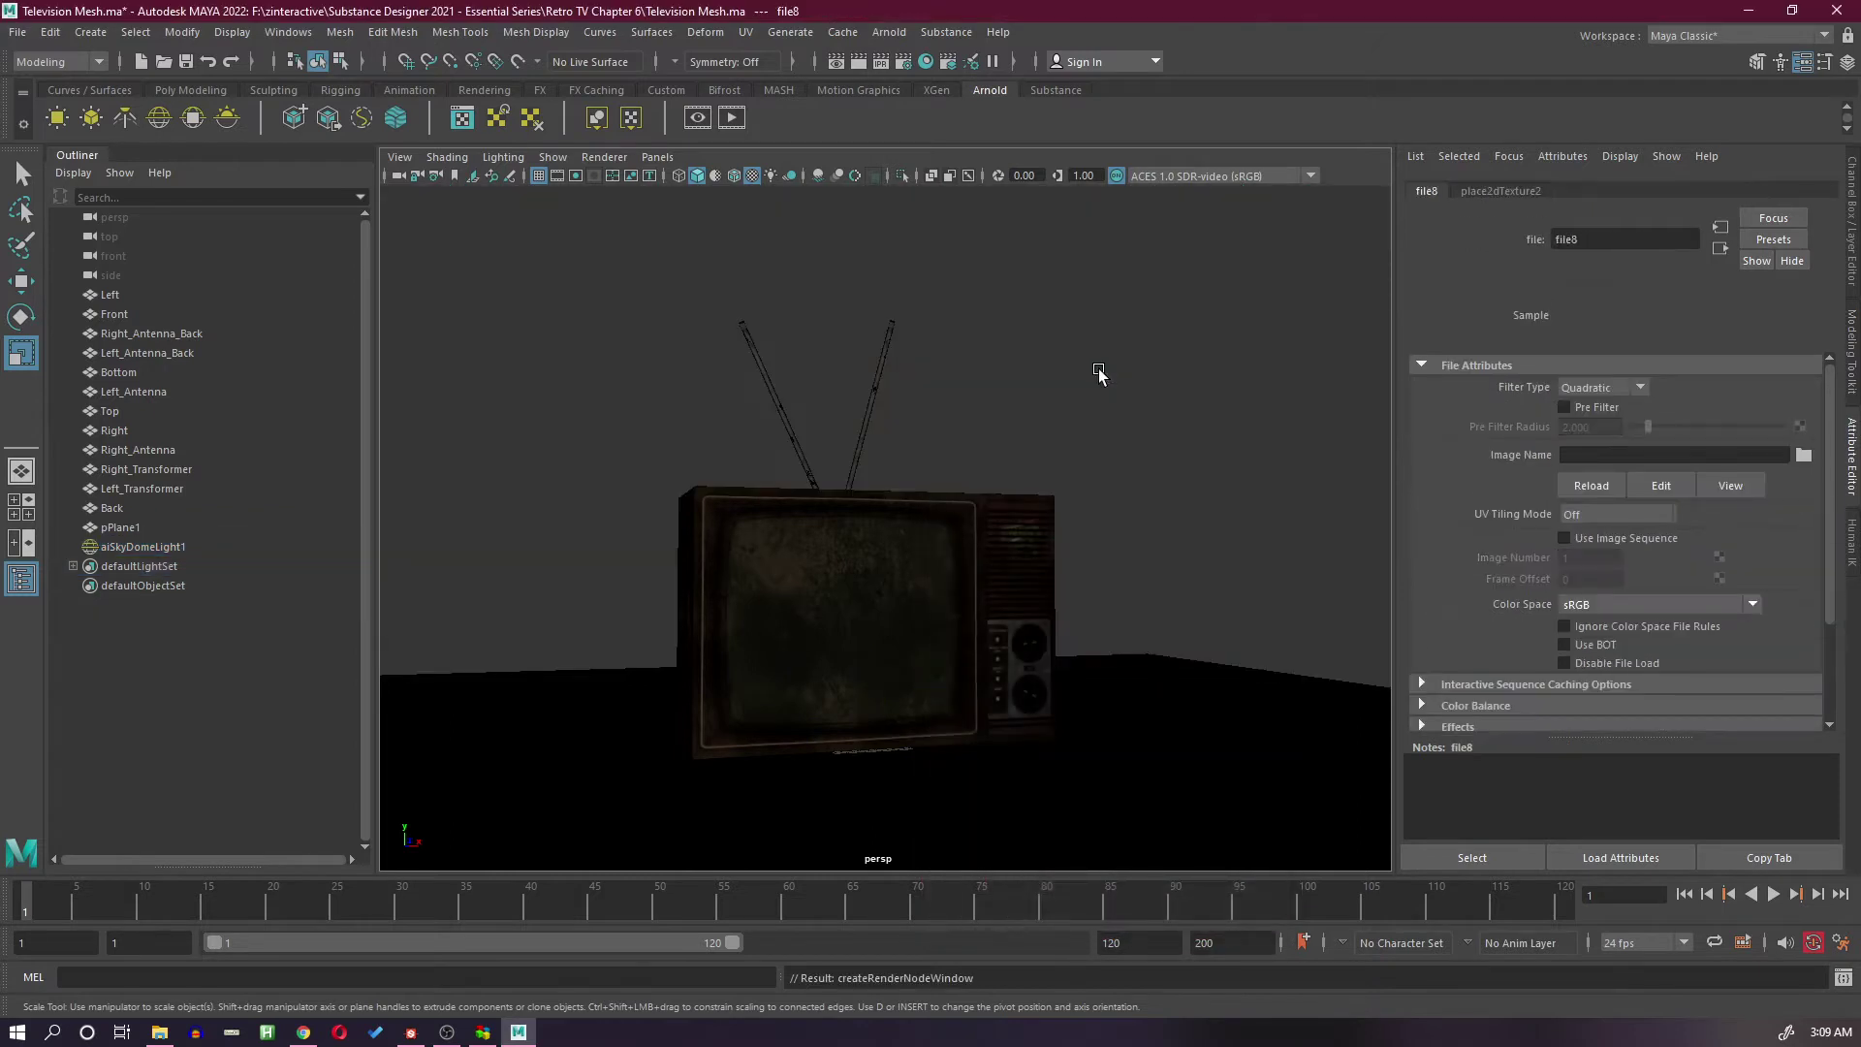
click(1804, 455)
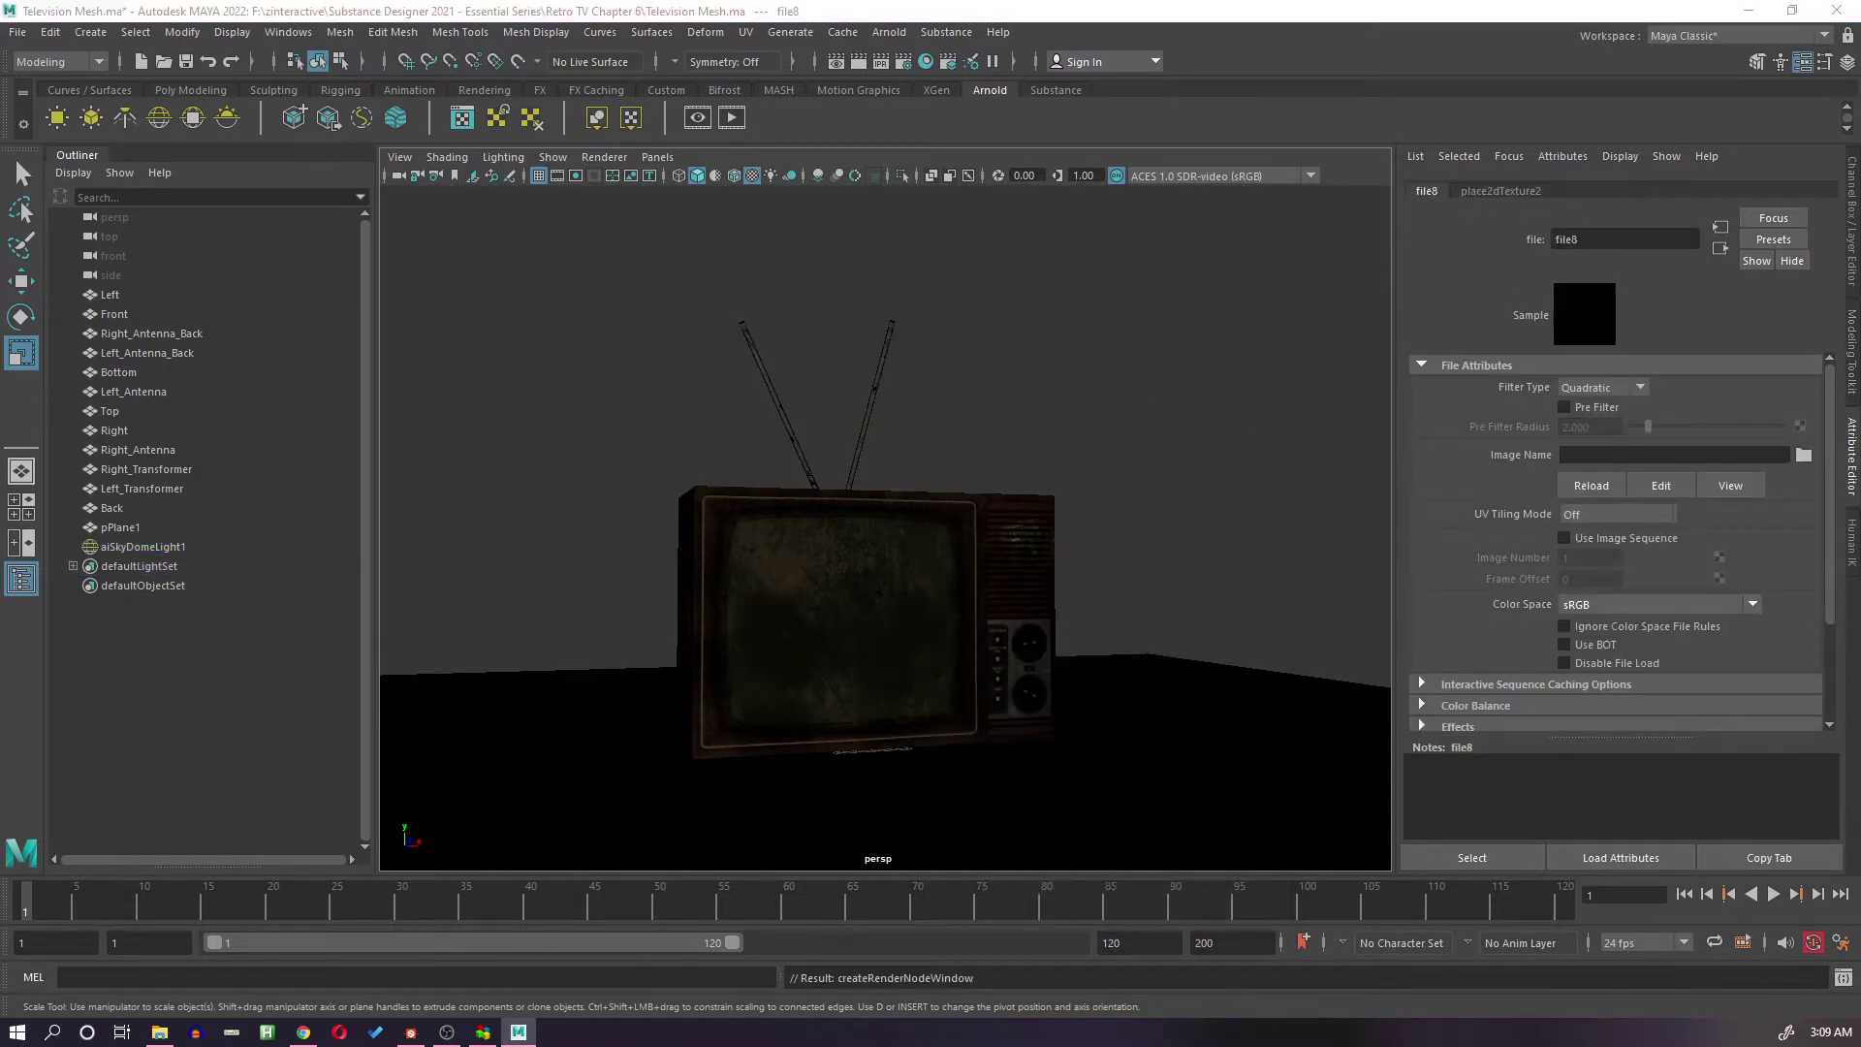
drag(904, 298, 894, 196)
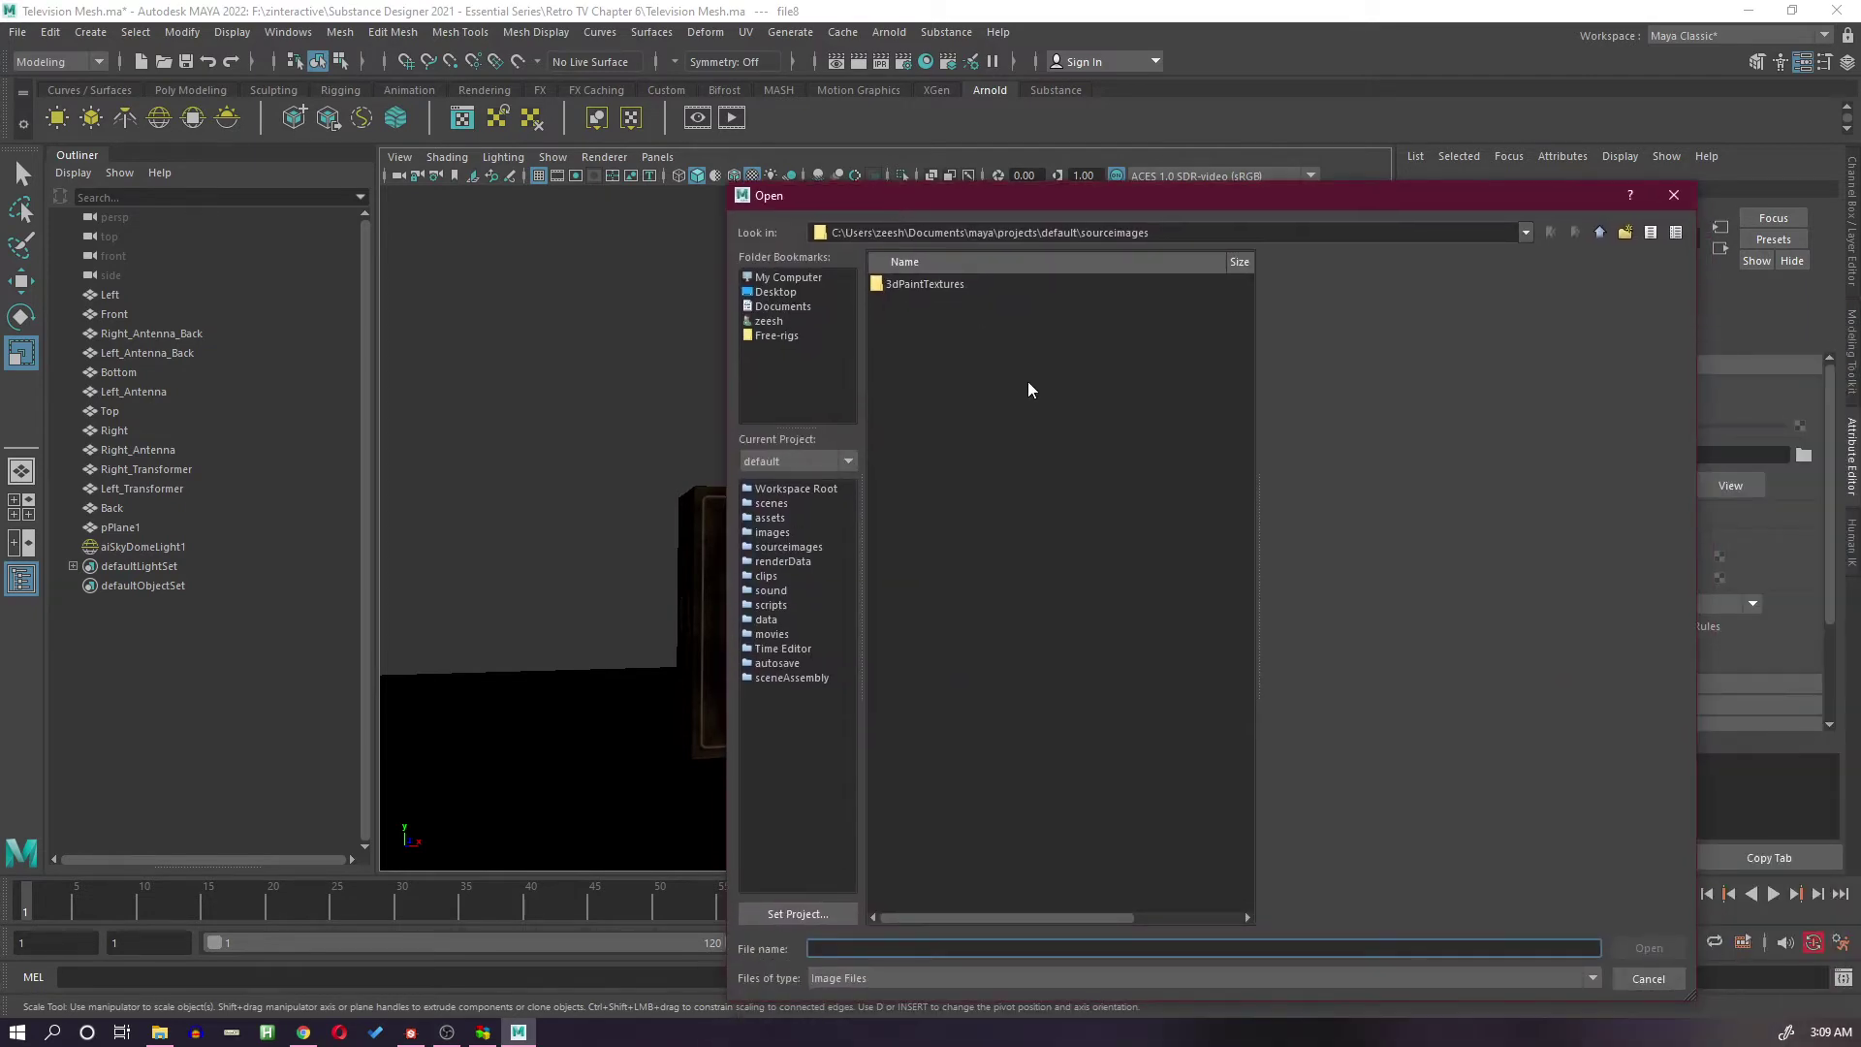
text(F:\zinteractive\Substance Designer 2021 - Essential Series\Retro TV Chapter 6\Substance Designer Material)
key(Return)
click(1017, 291)
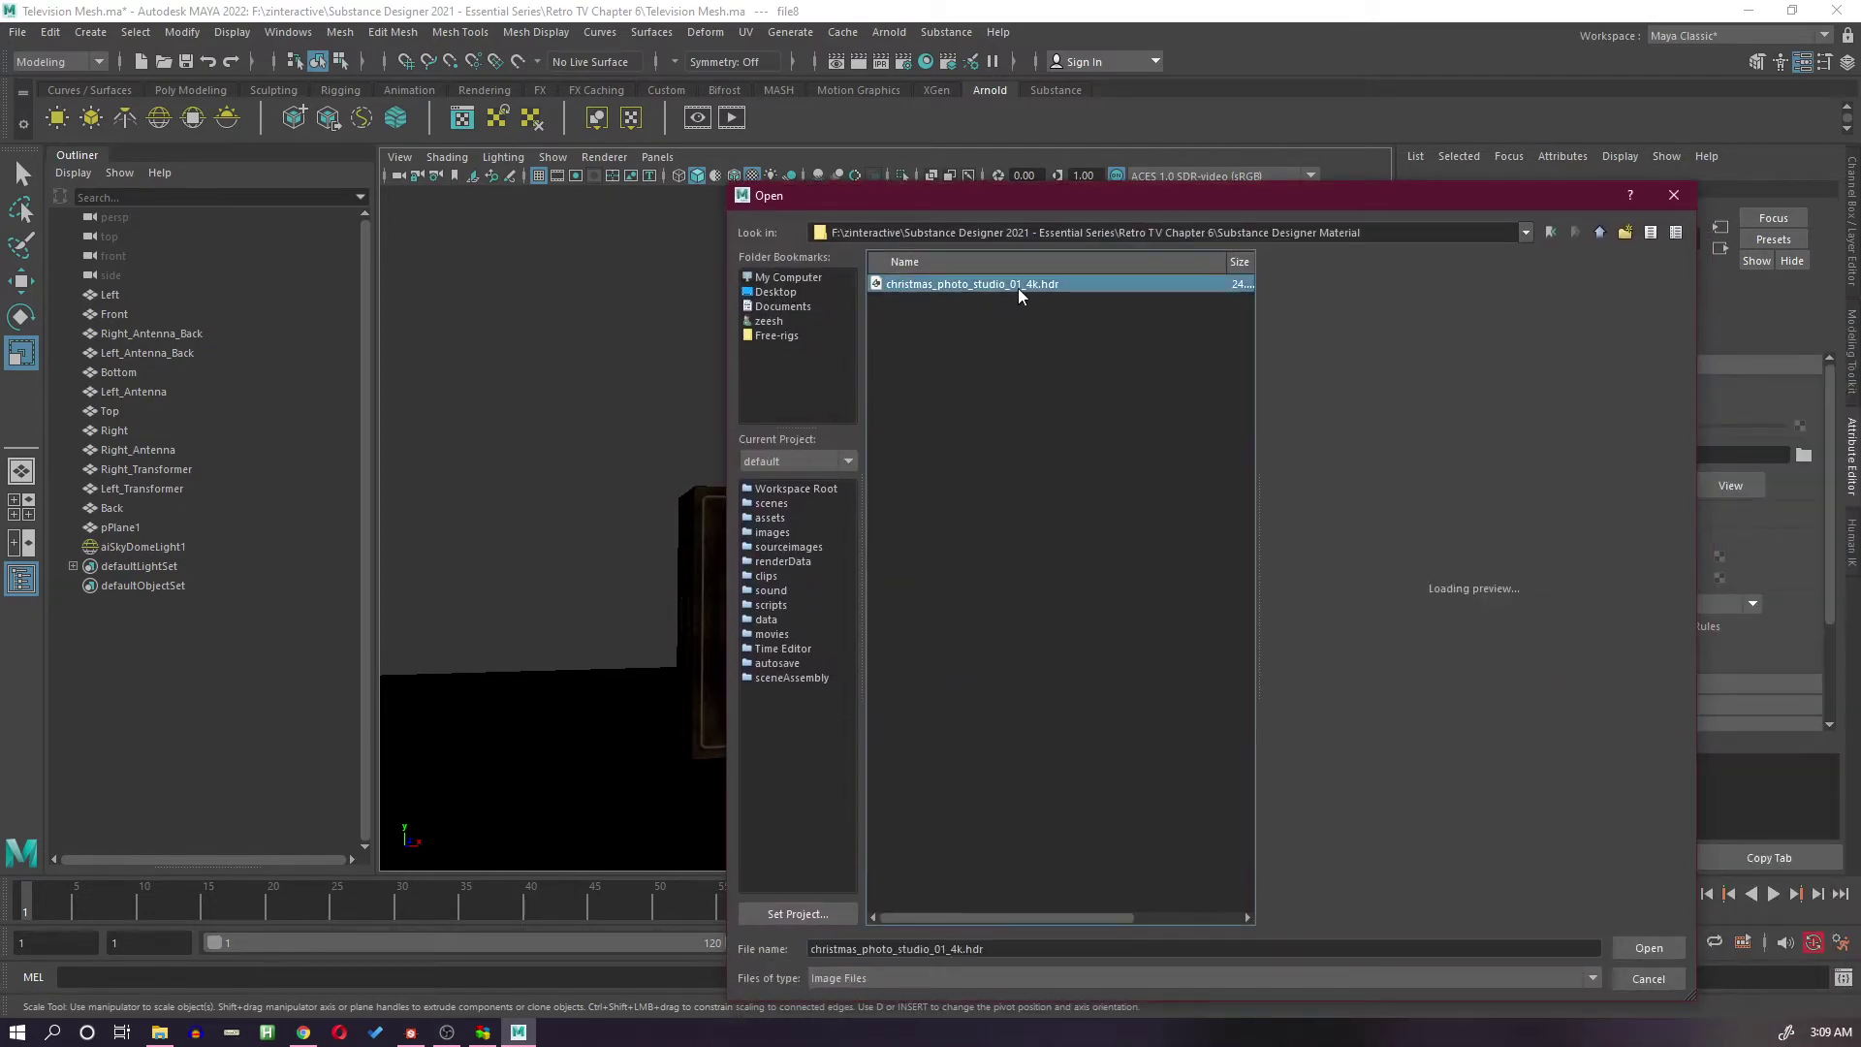
click(1650, 949)
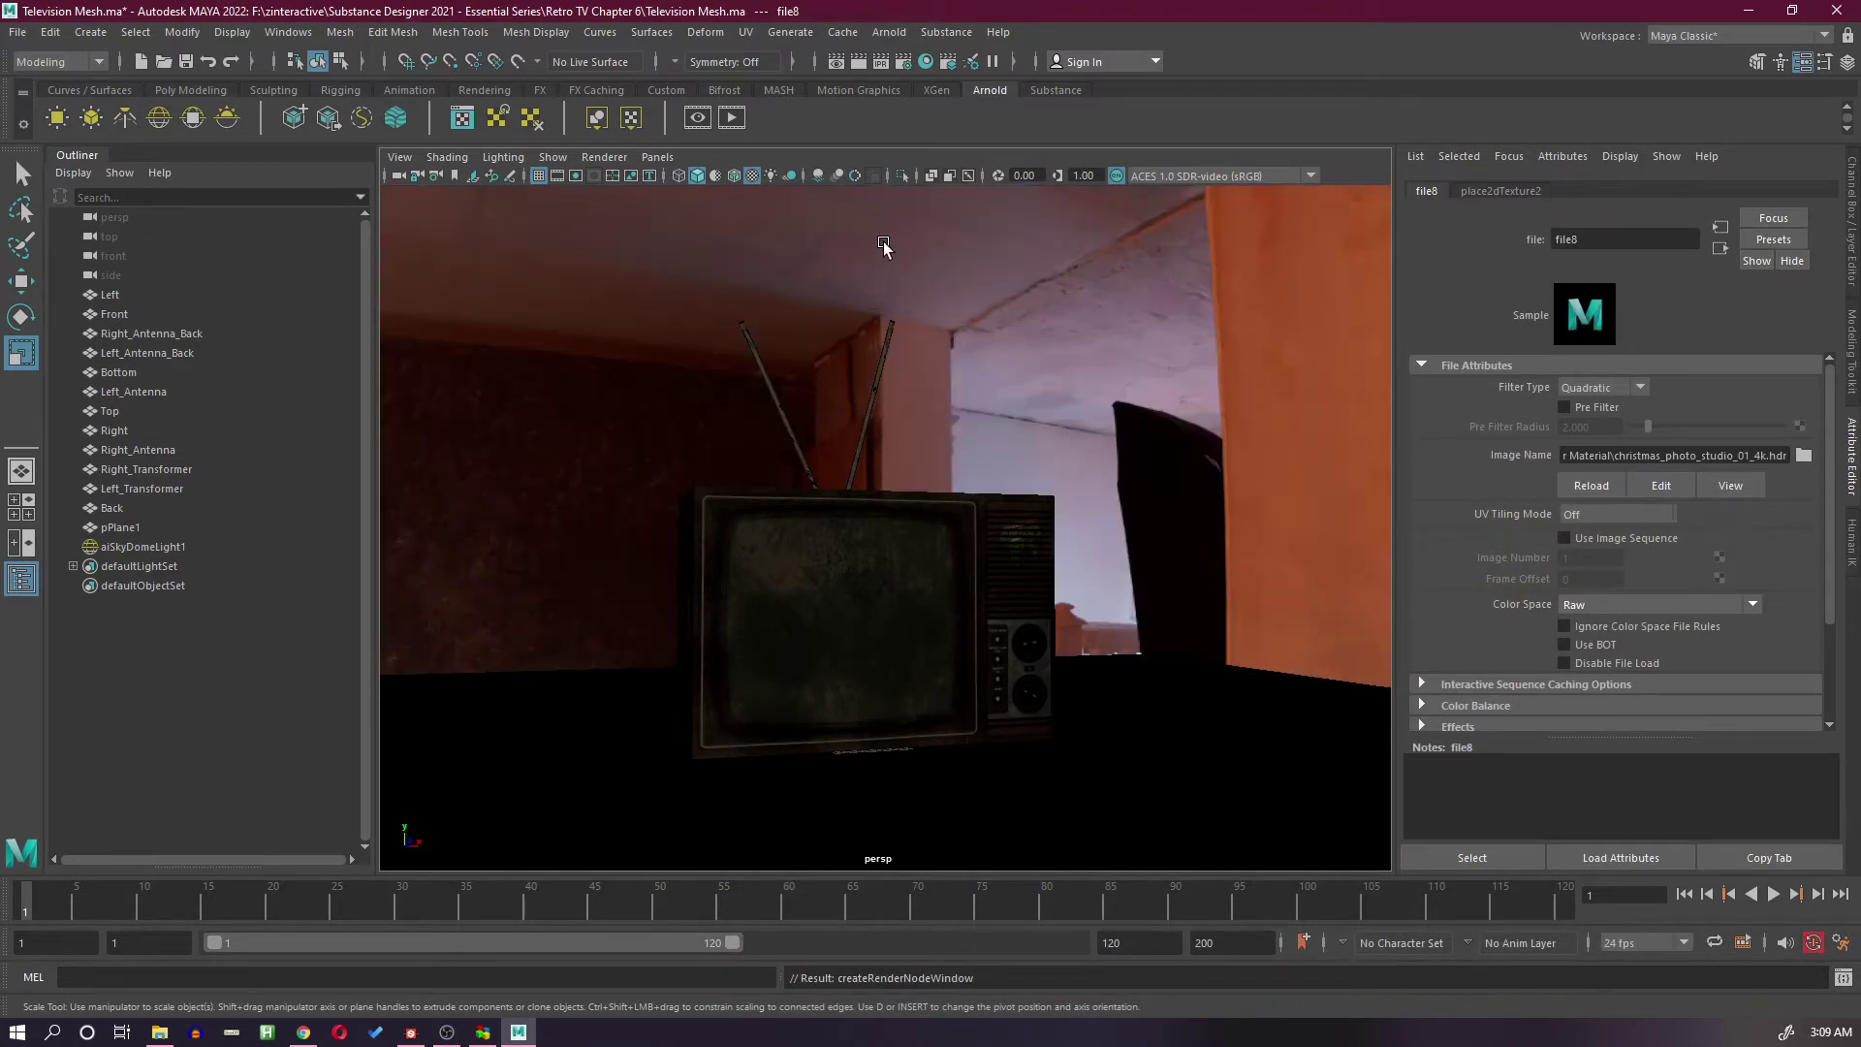
Step: Light the viewport with all scene lights and rotate aiSkyDomeLight1 to reposition the HDR environment behind the television
click(769, 175)
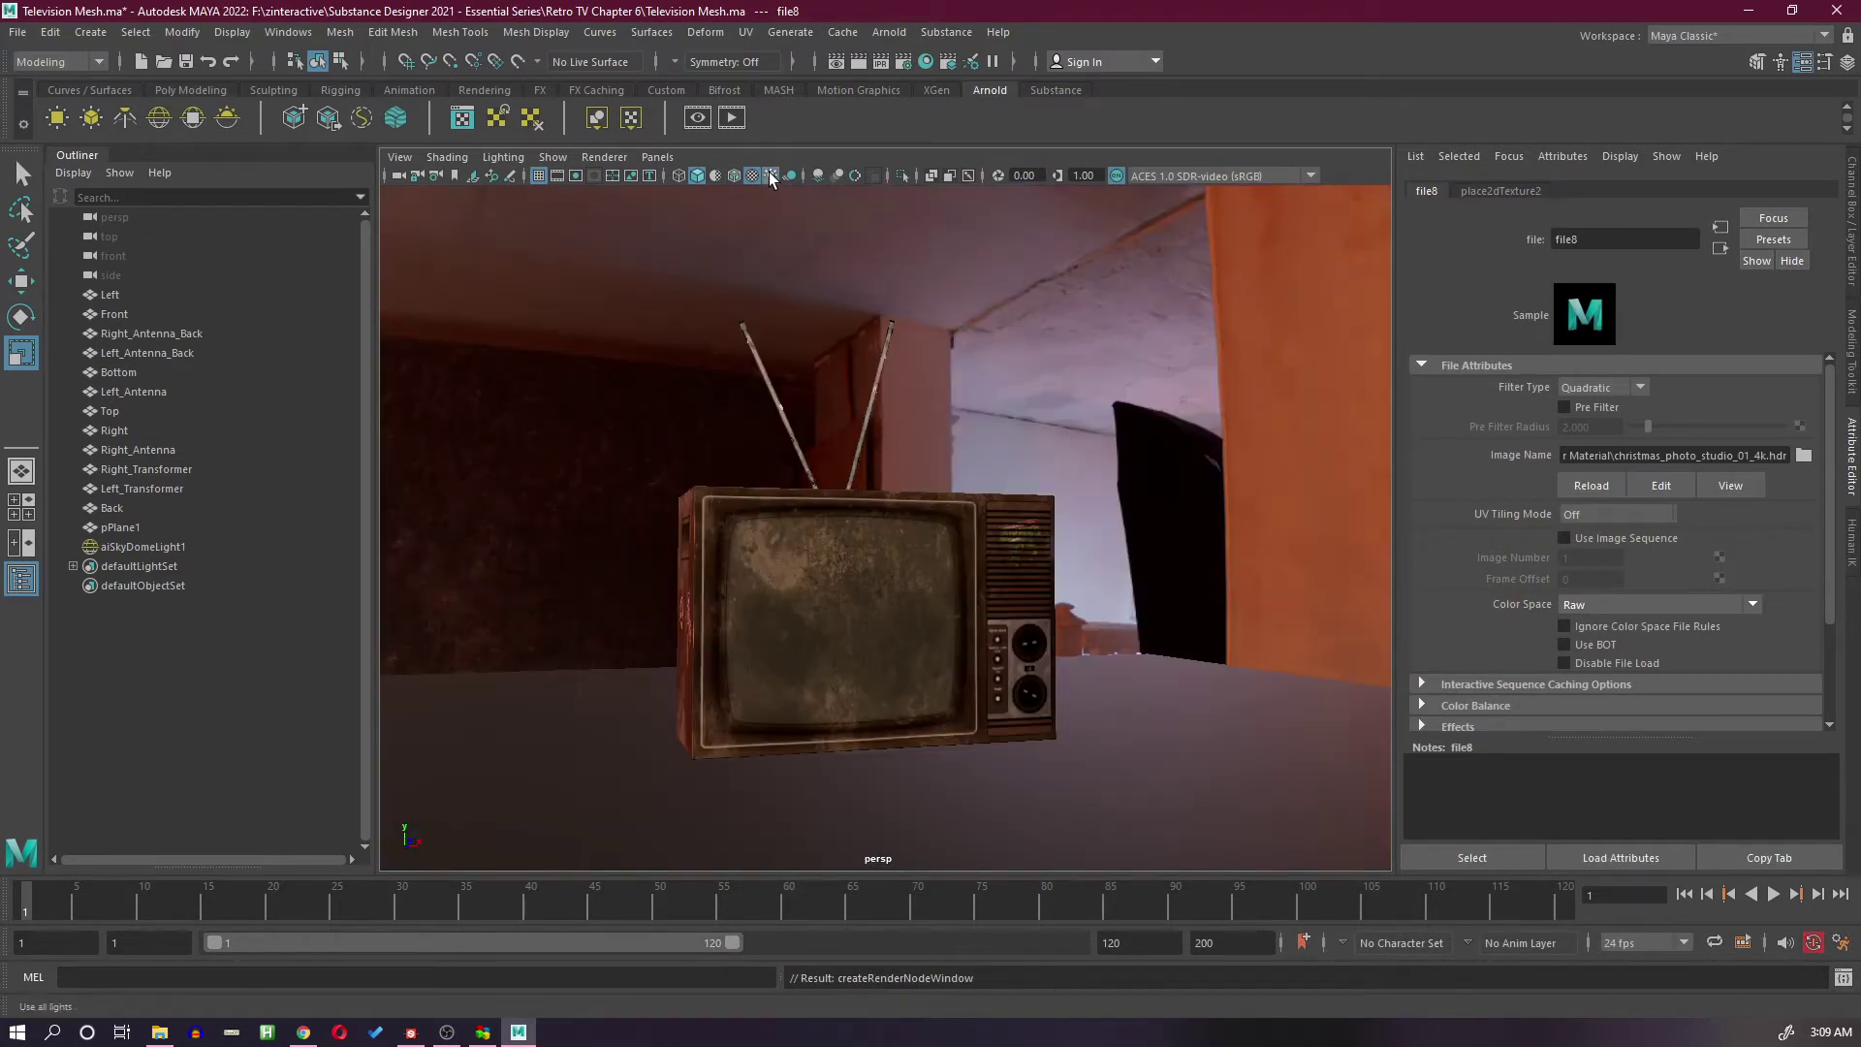
click(143, 547)
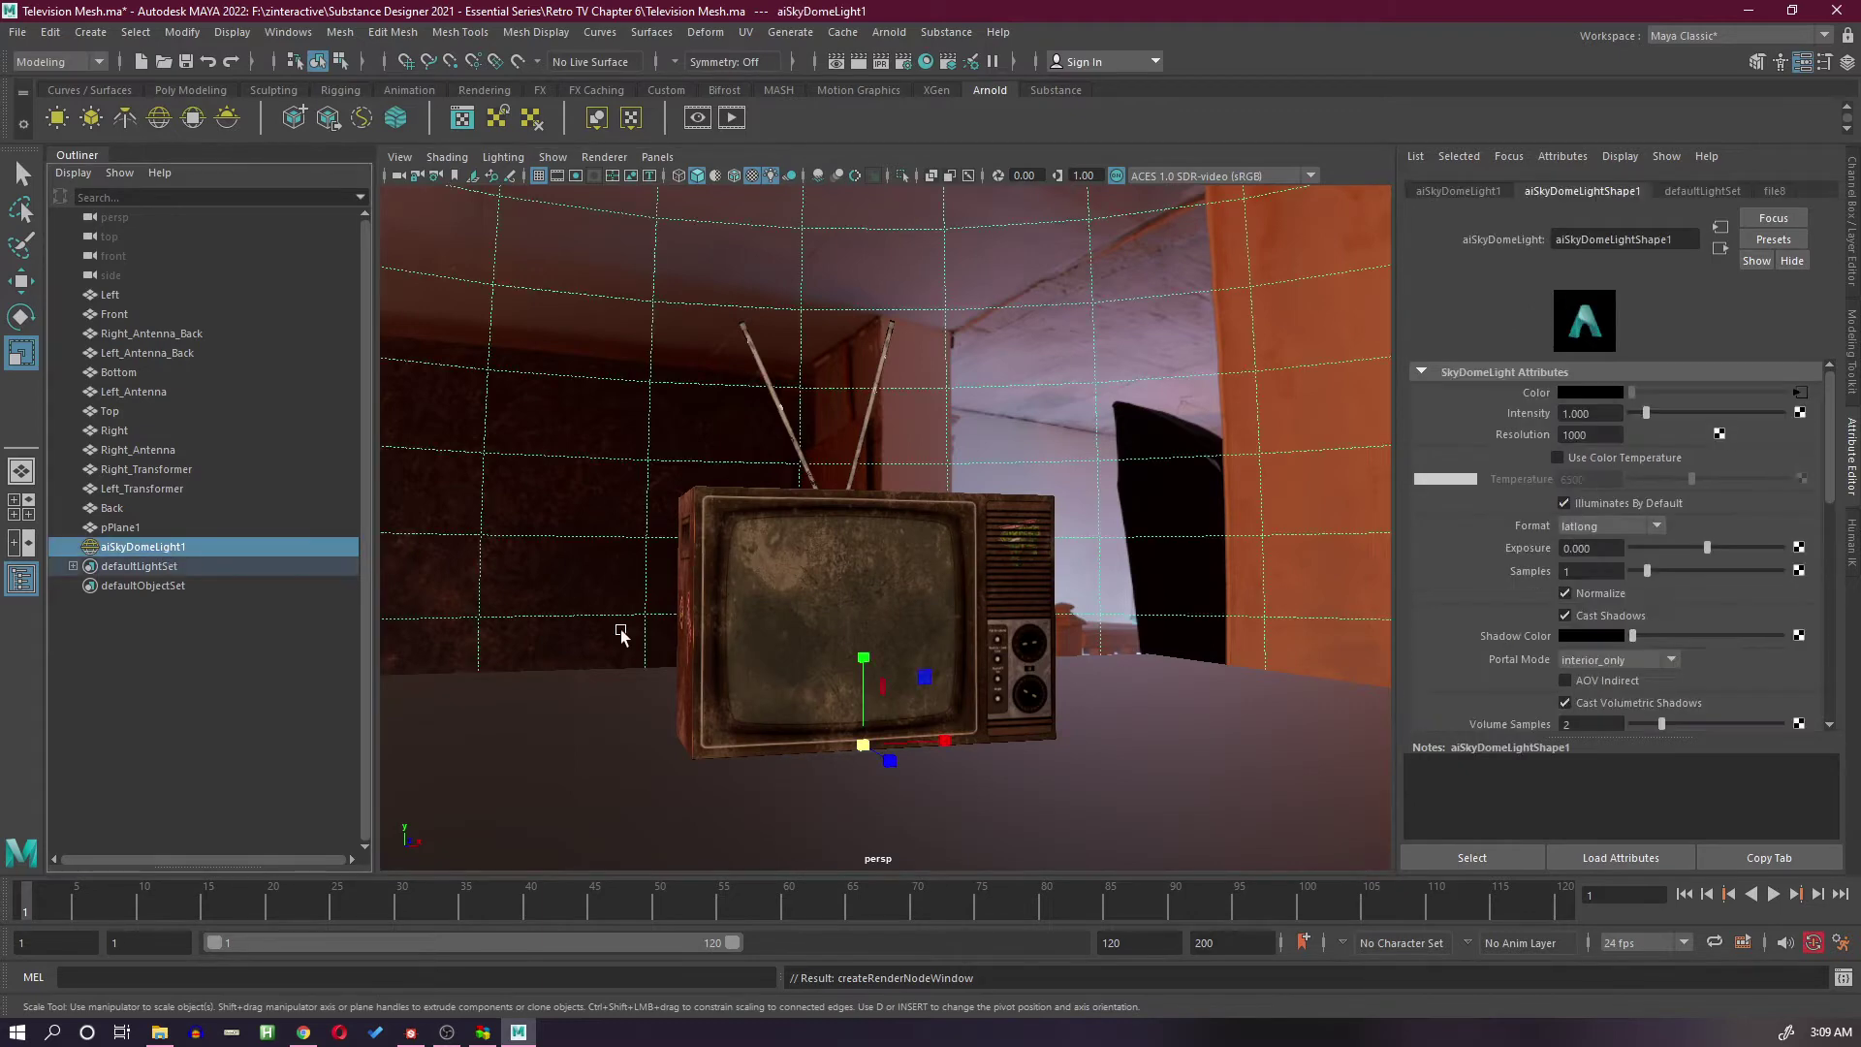
key(e)
drag(920, 763, 872, 765)
Step: Select all television meshes without the ground plane and set their Arnold subdivision type to catclark
click(183, 527)
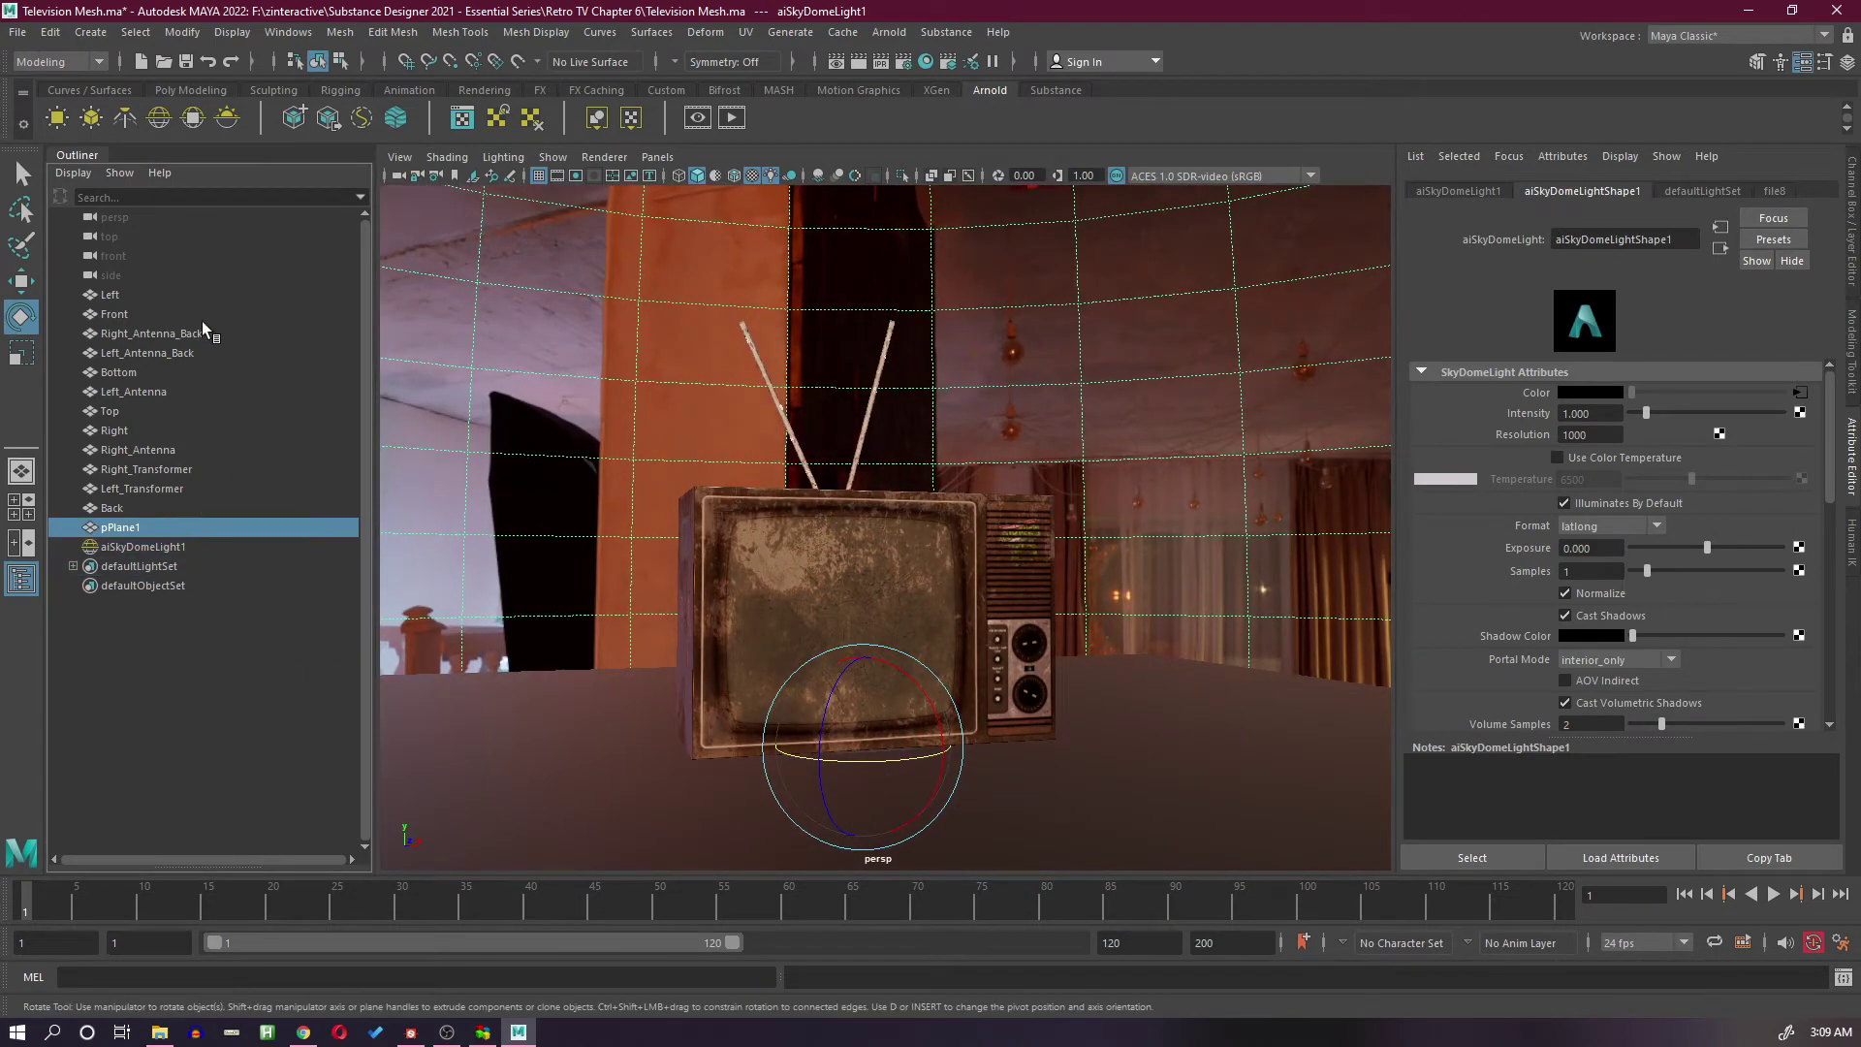
shift+click(110, 293)
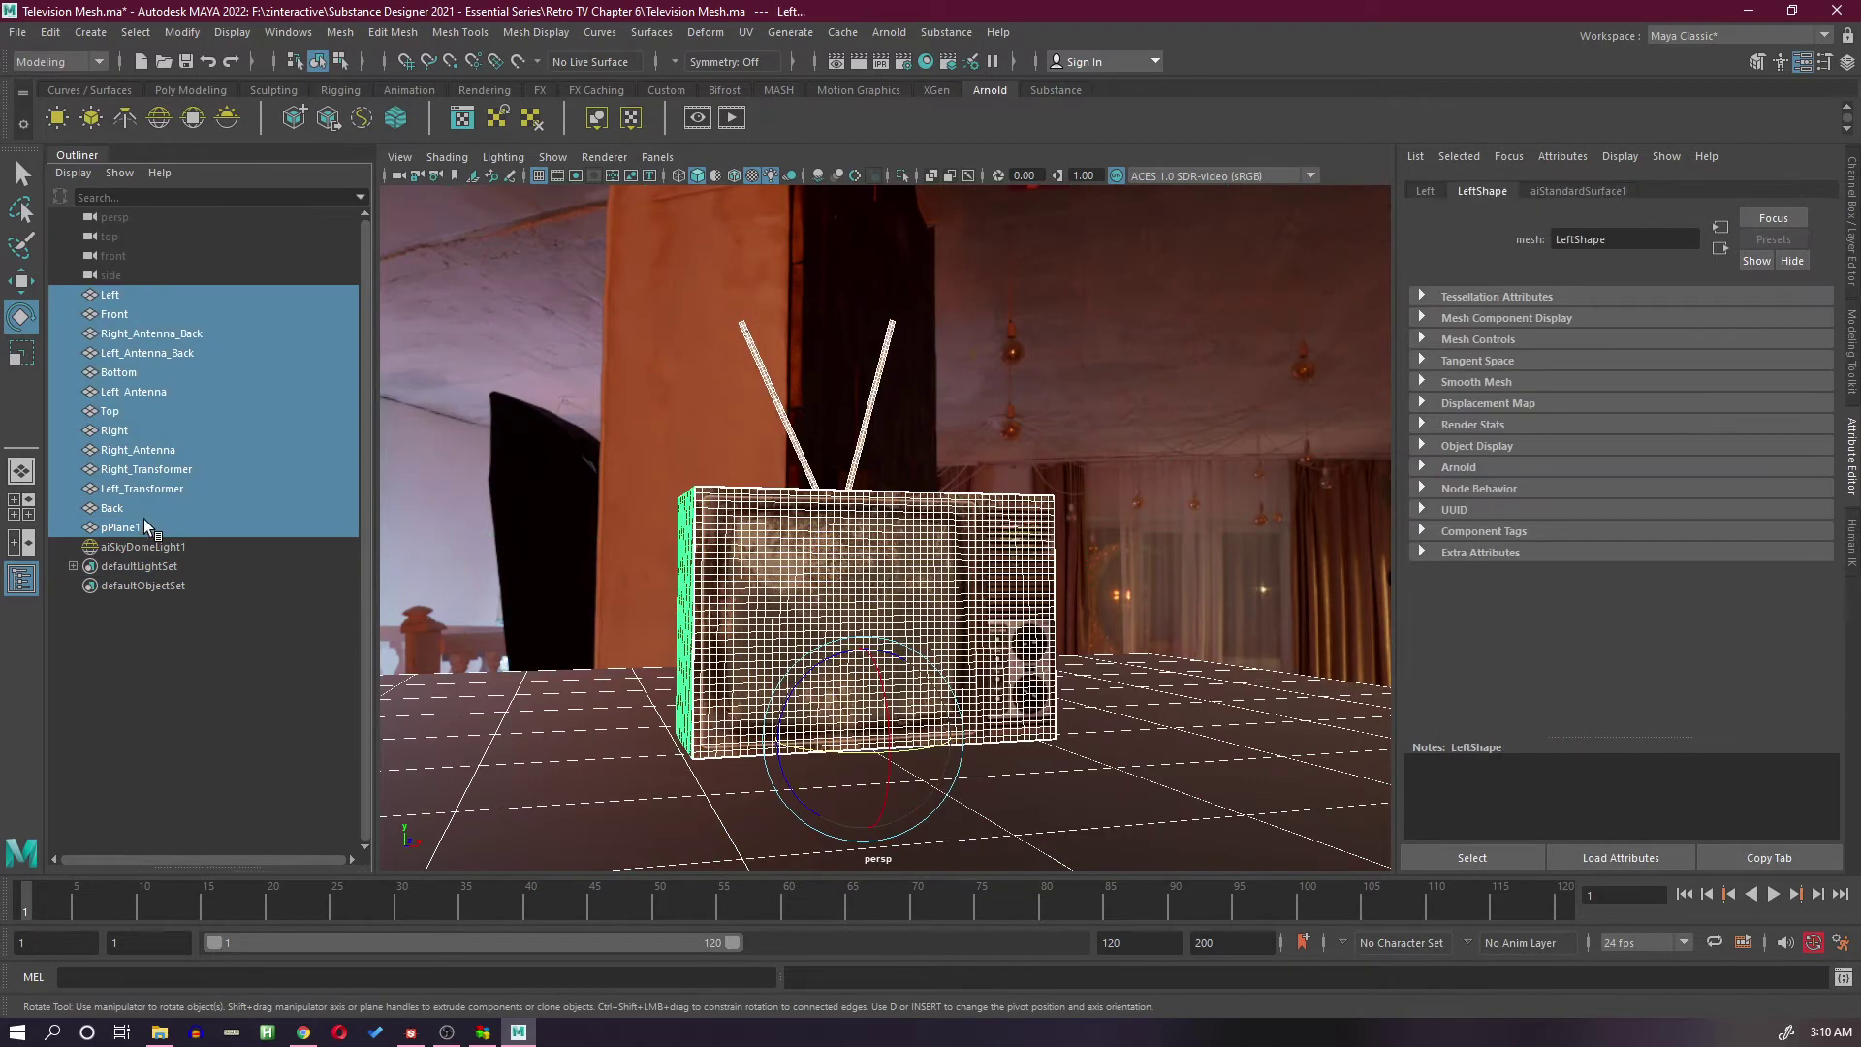
ctrl+click(139, 525)
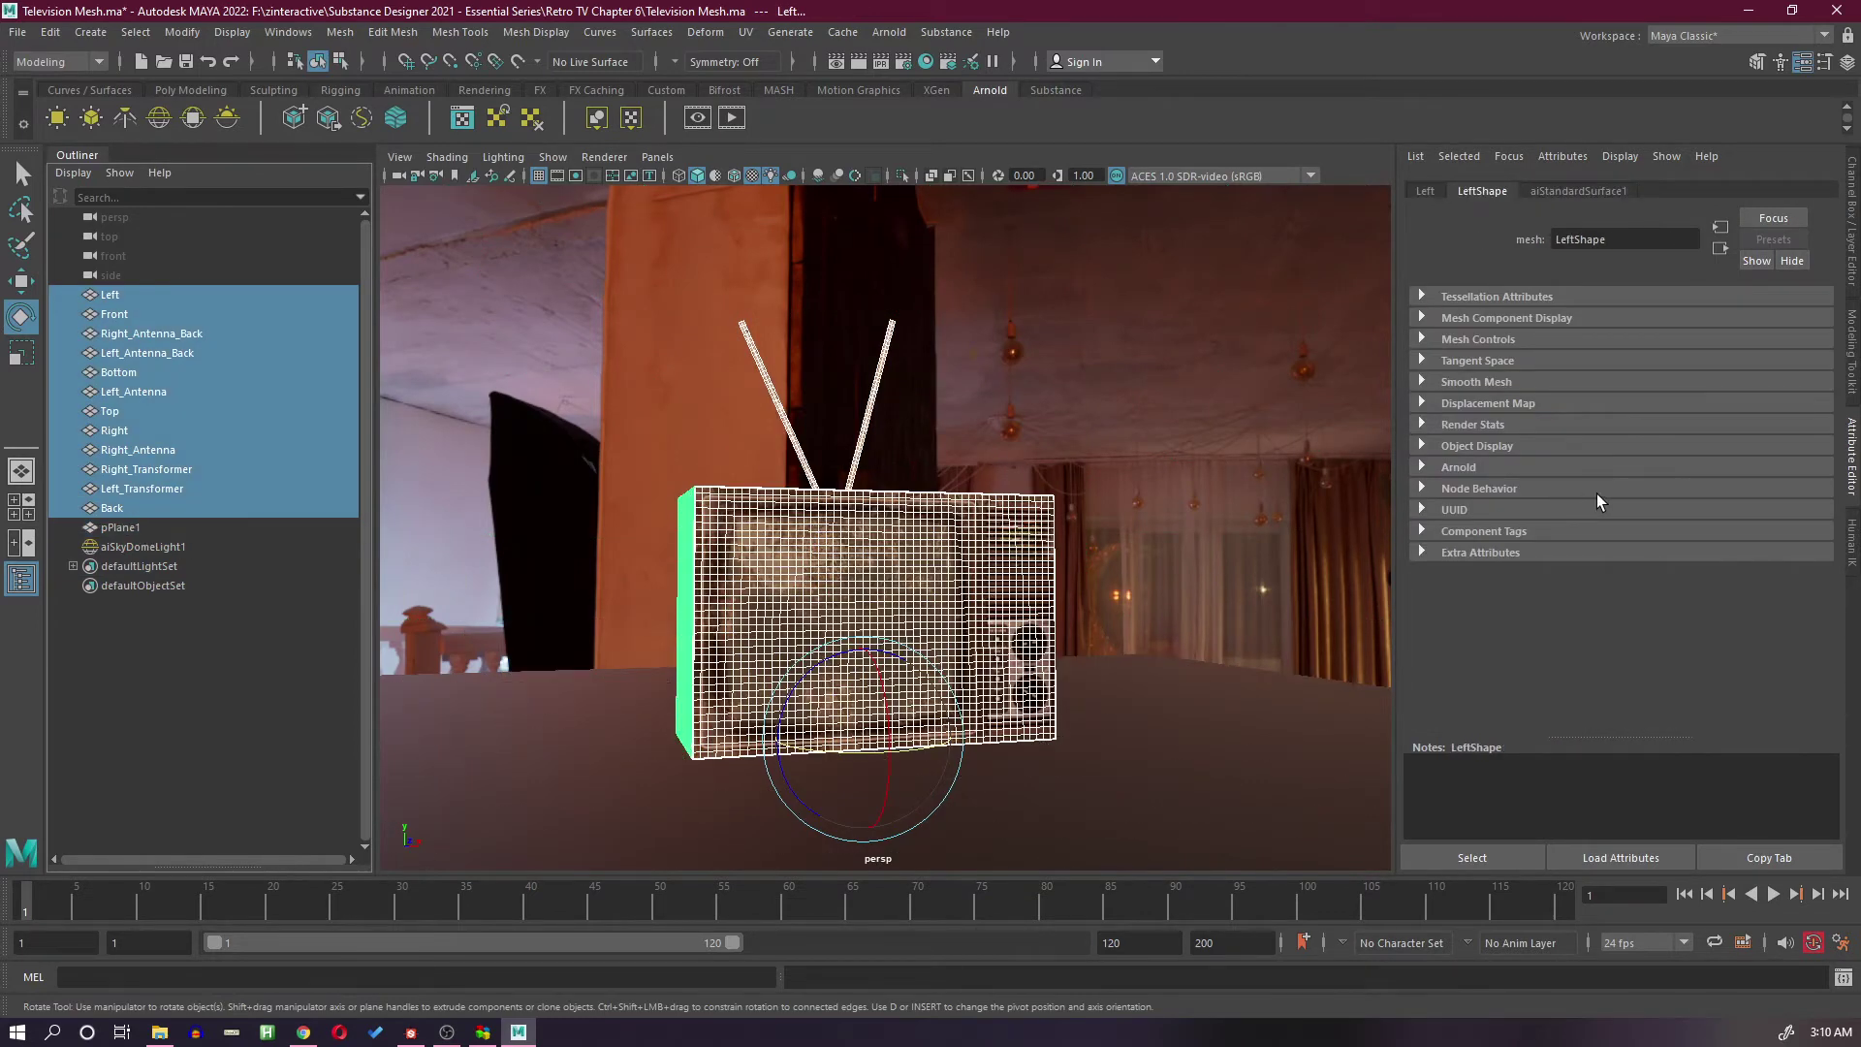
click(1422, 467)
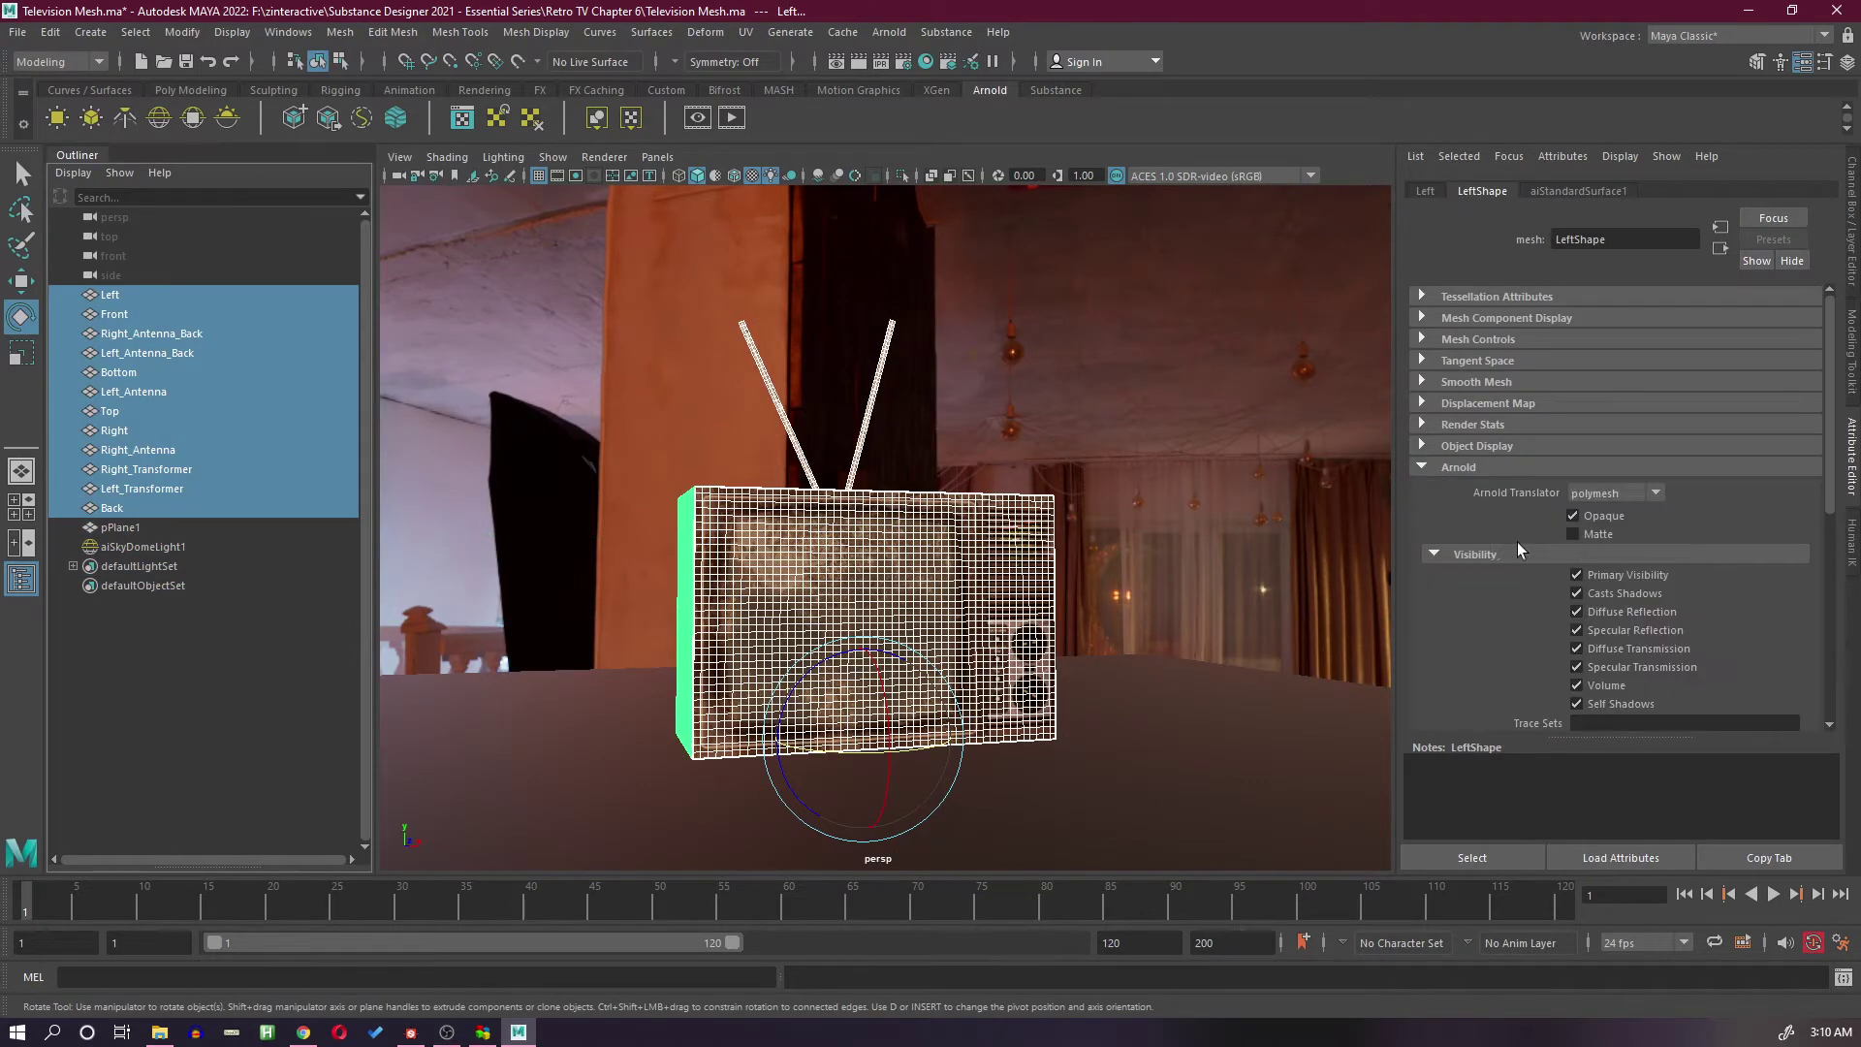
scroll(1514, 550, down, 6)
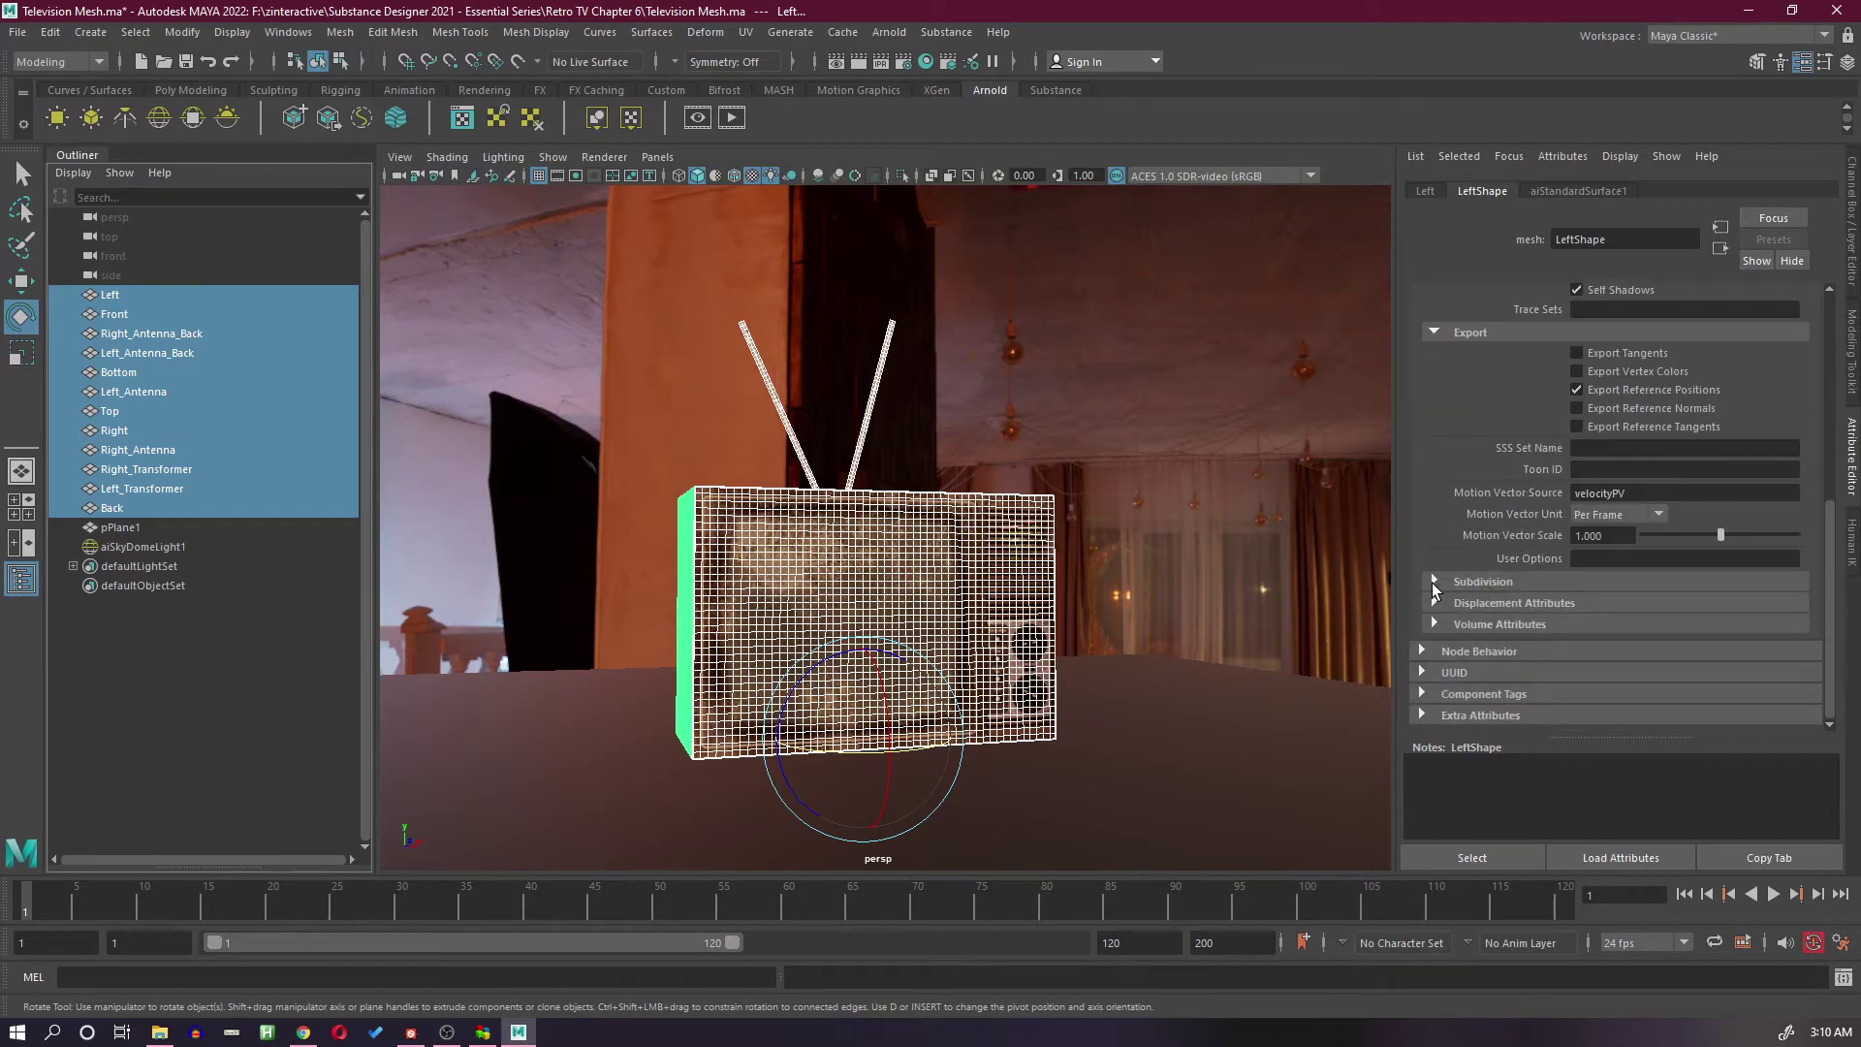
click(1434, 582)
scroll(1551, 591, down, 2)
click(1625, 490)
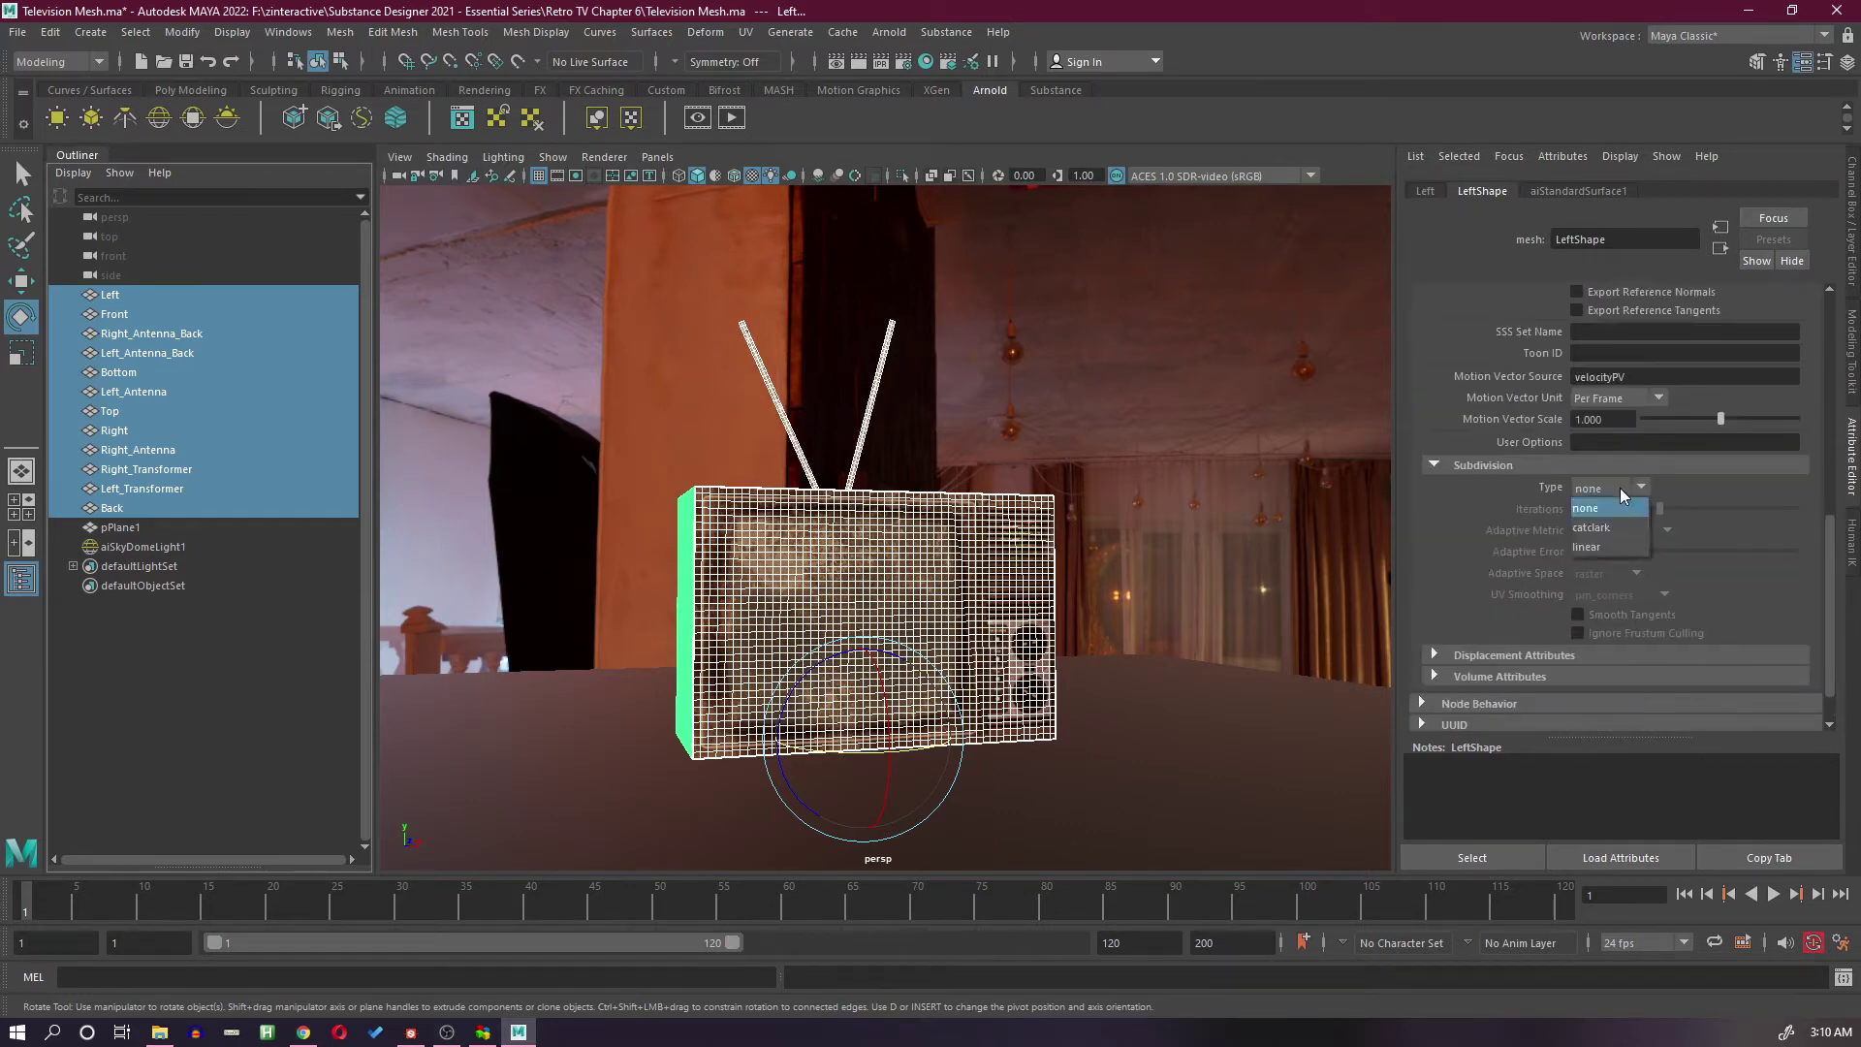
click(1609, 527)
click(1610, 508)
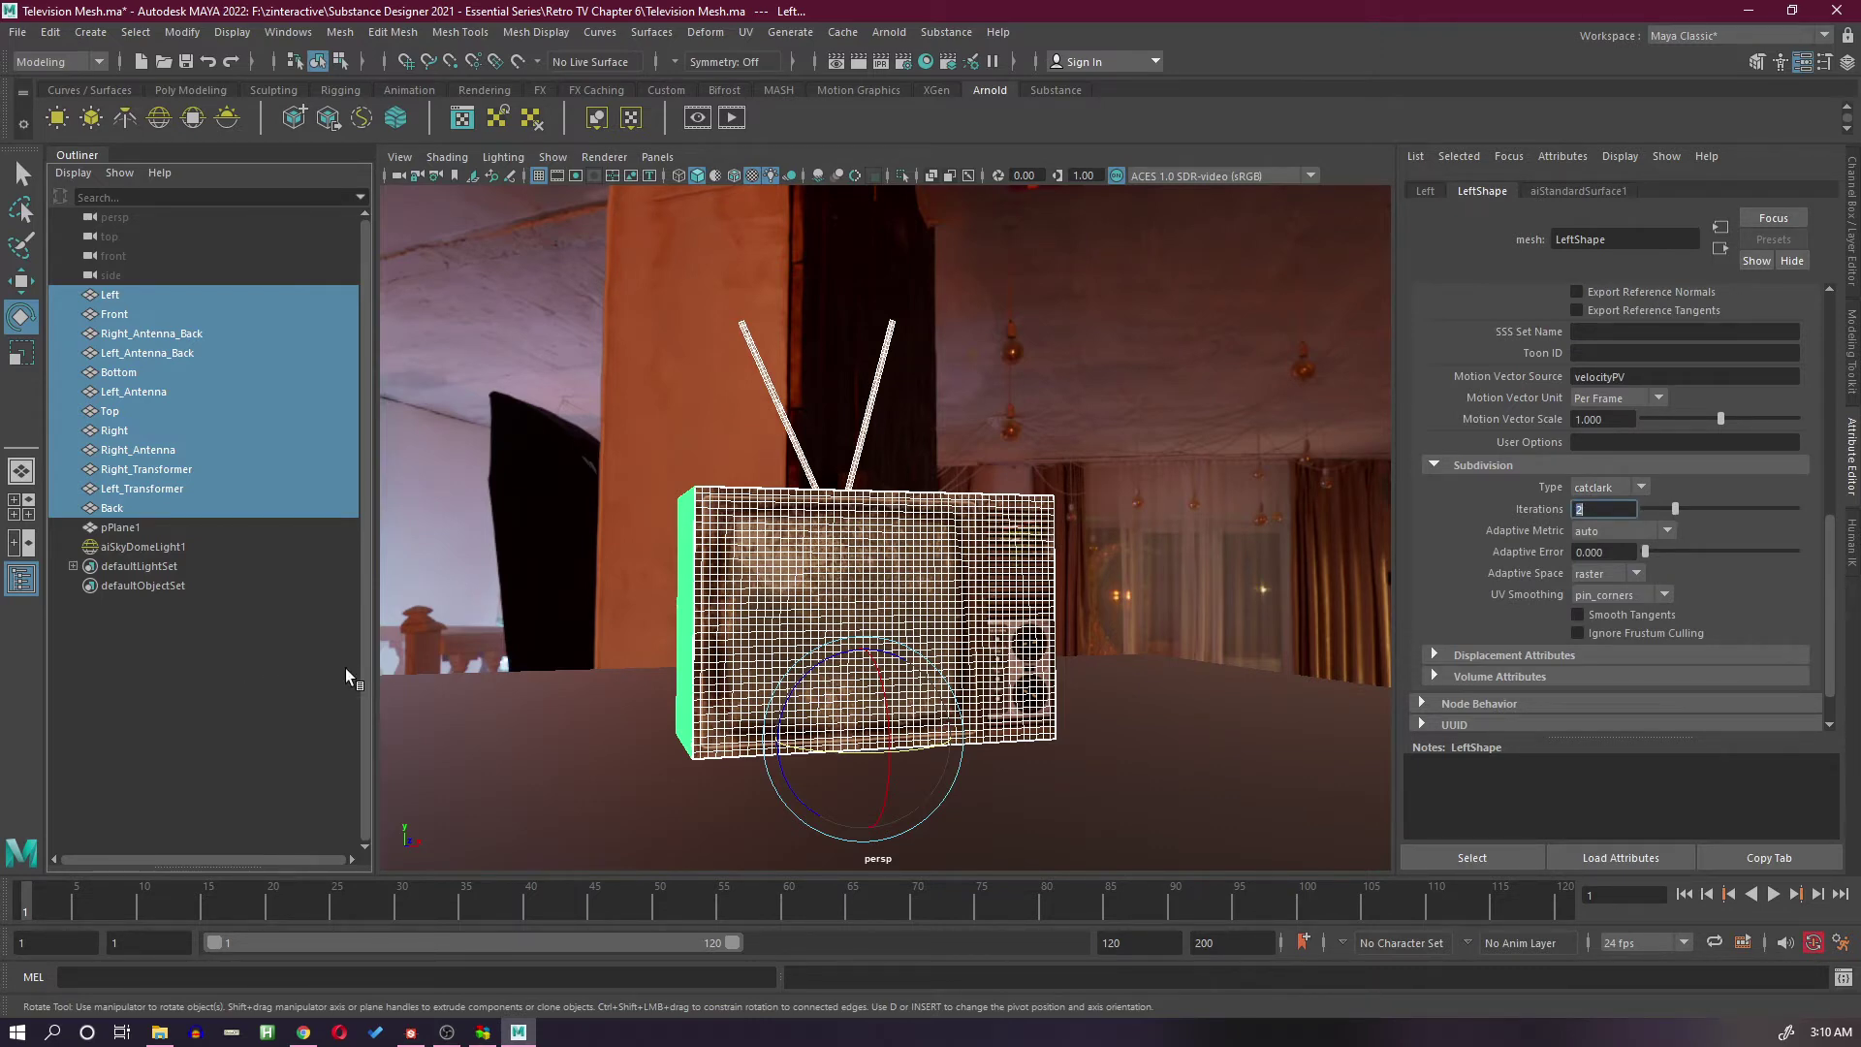
Step: Select the sky dome light and lower its camera visibility to 0.171
click(433, 650)
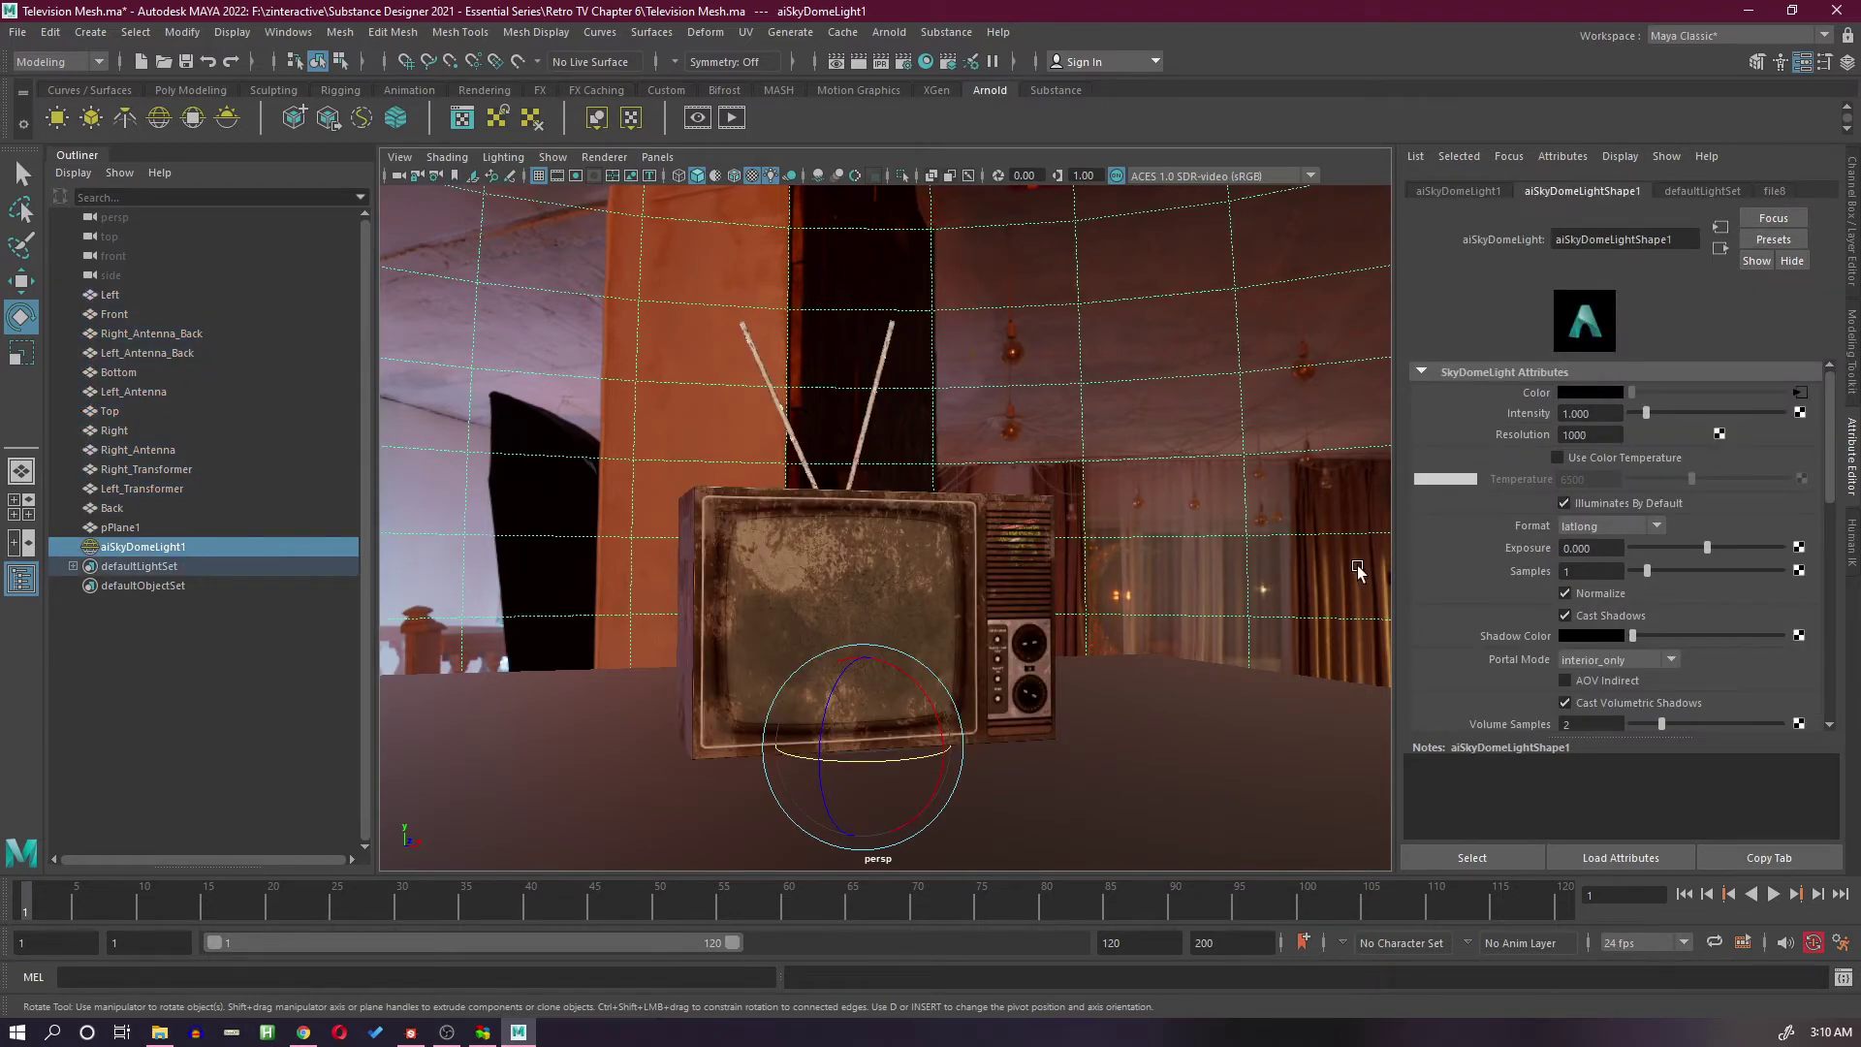
scroll(1505, 572, down, 3)
scroll(1505, 572, down, 2)
click(1643, 481)
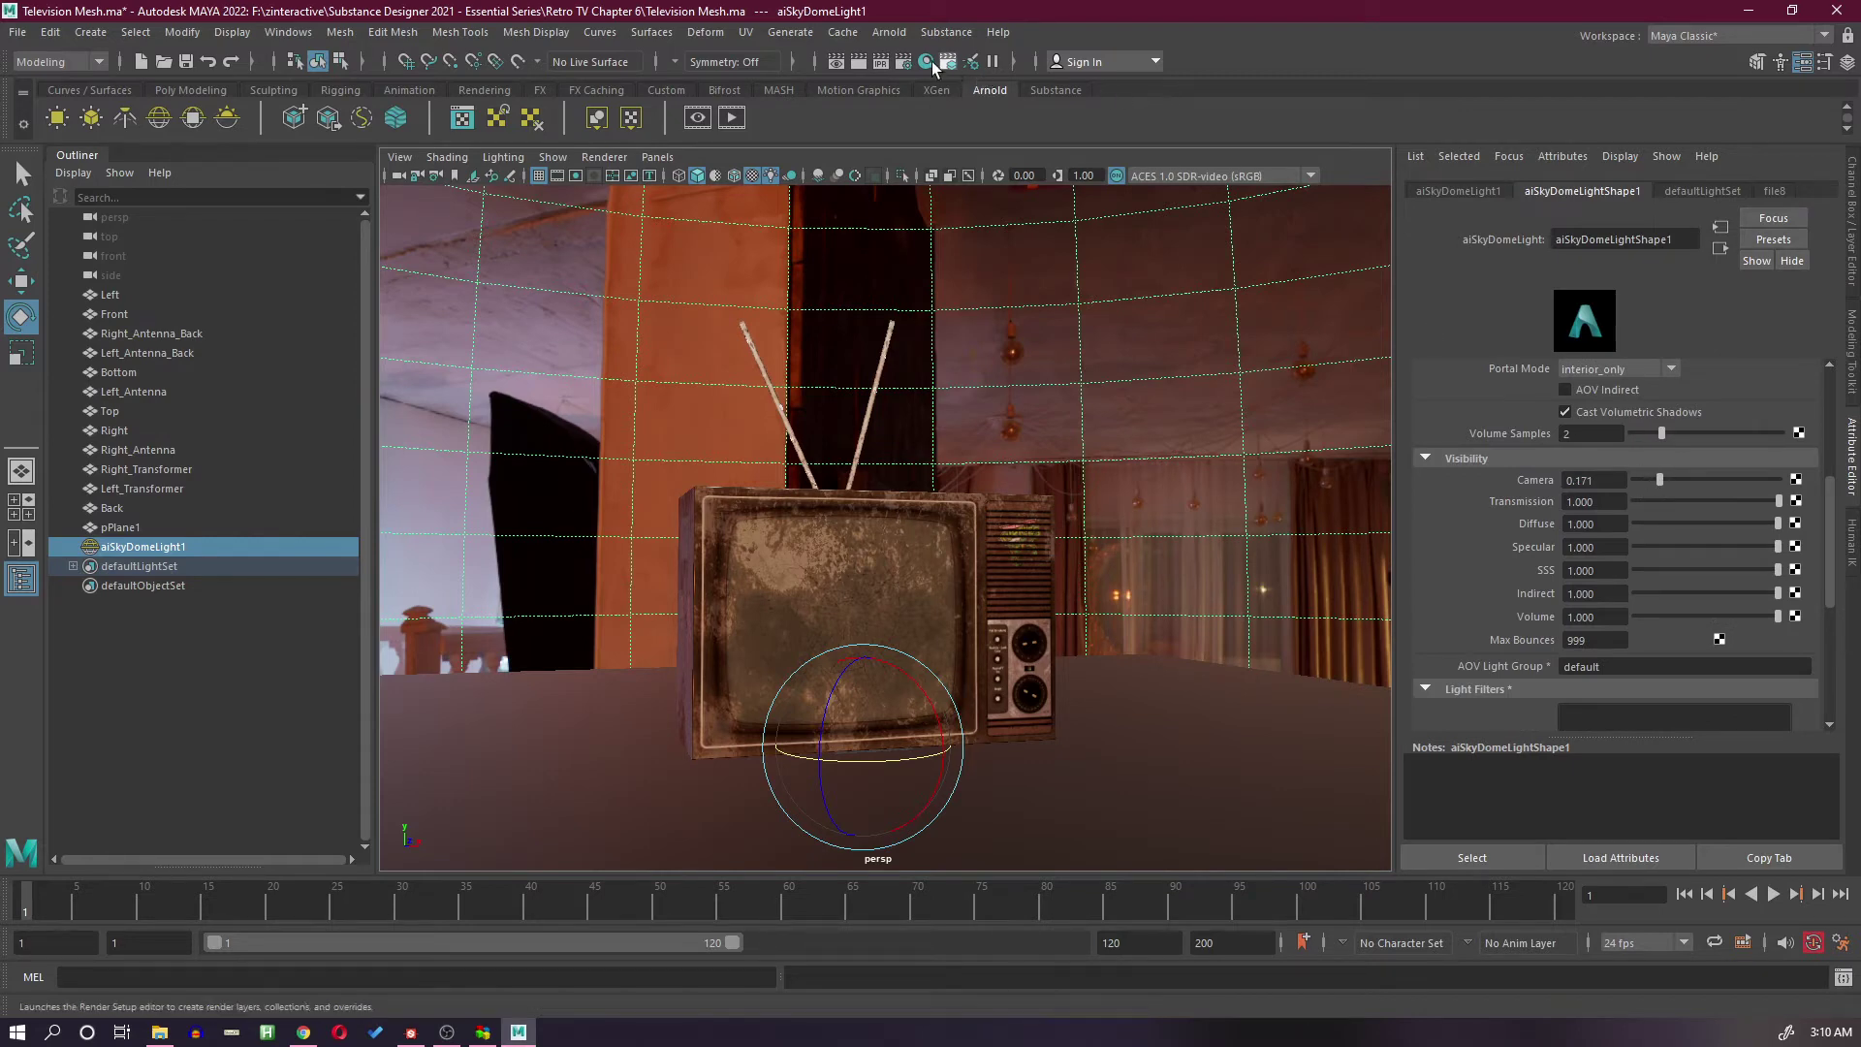
Step: Open the Arnold RenderView and frame the television at an angle in the perspective camera for the render
click(696, 120)
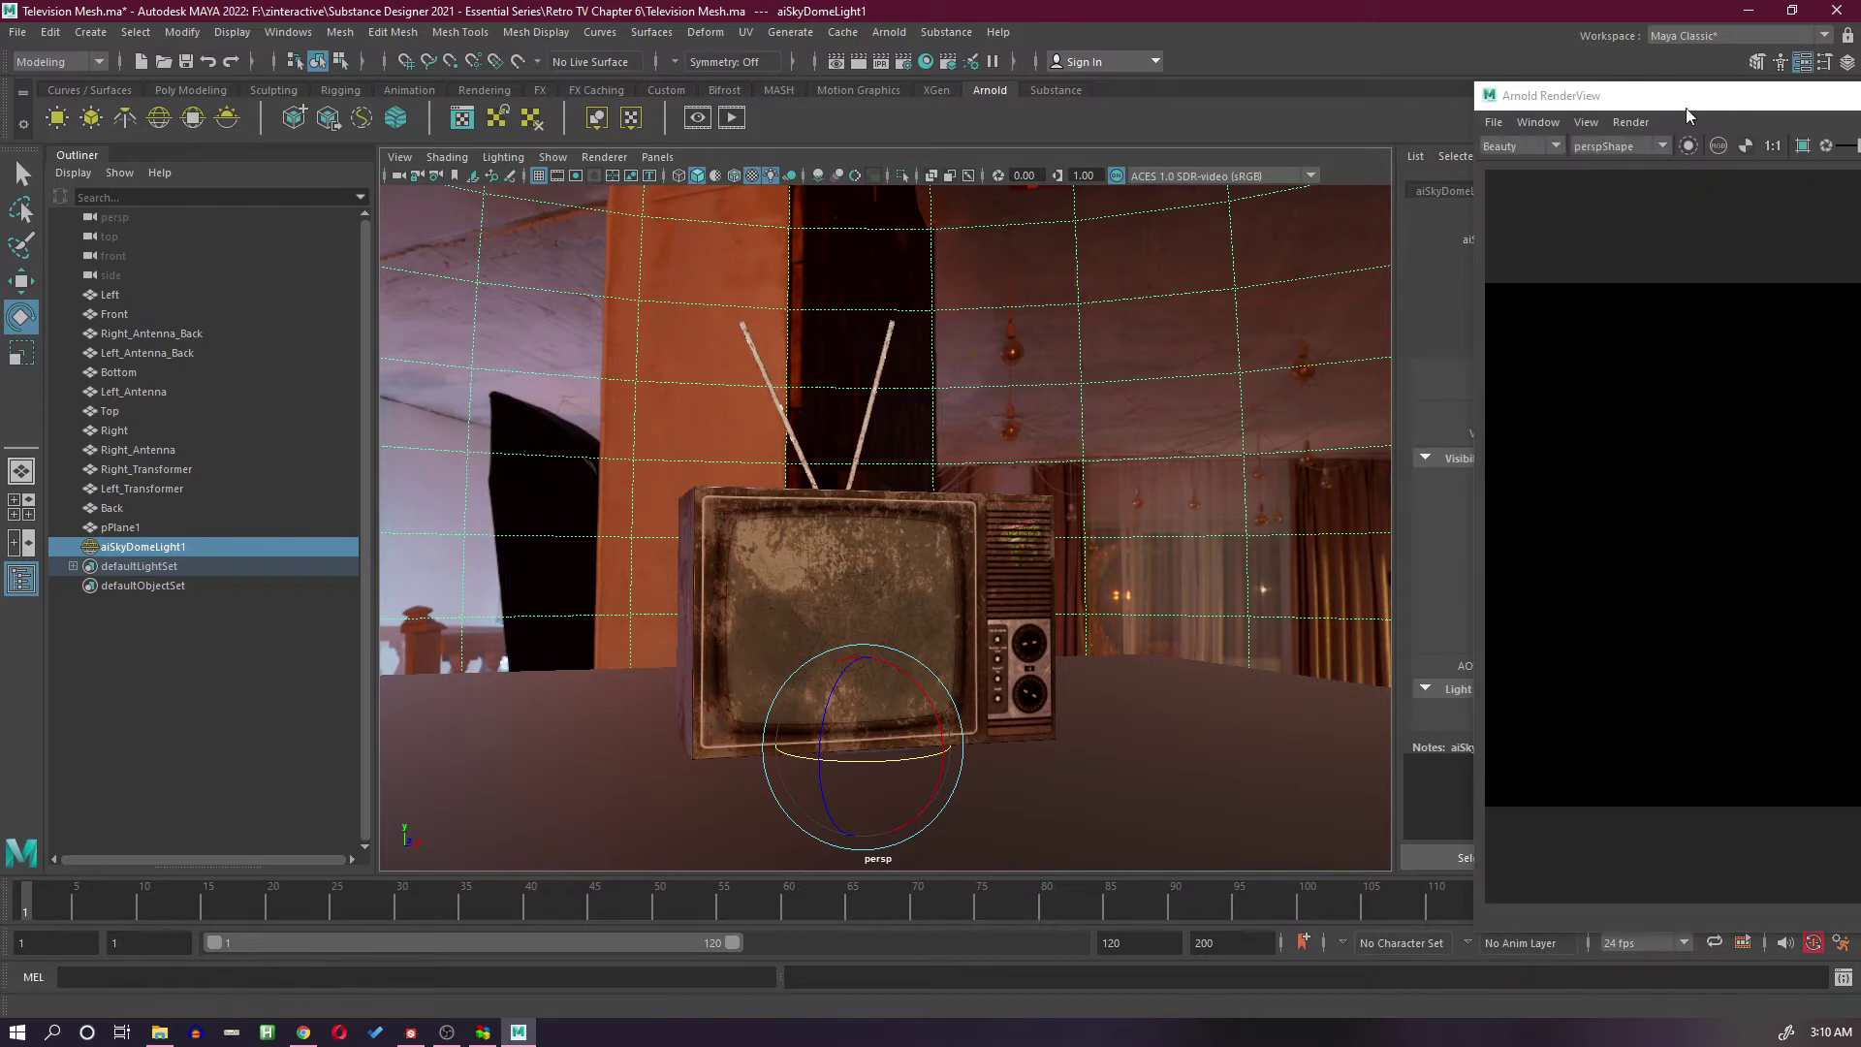
drag(1689, 105, 118, 111)
alt+drag(979, 574, 1144, 582)
drag(536, 119, 110, 115)
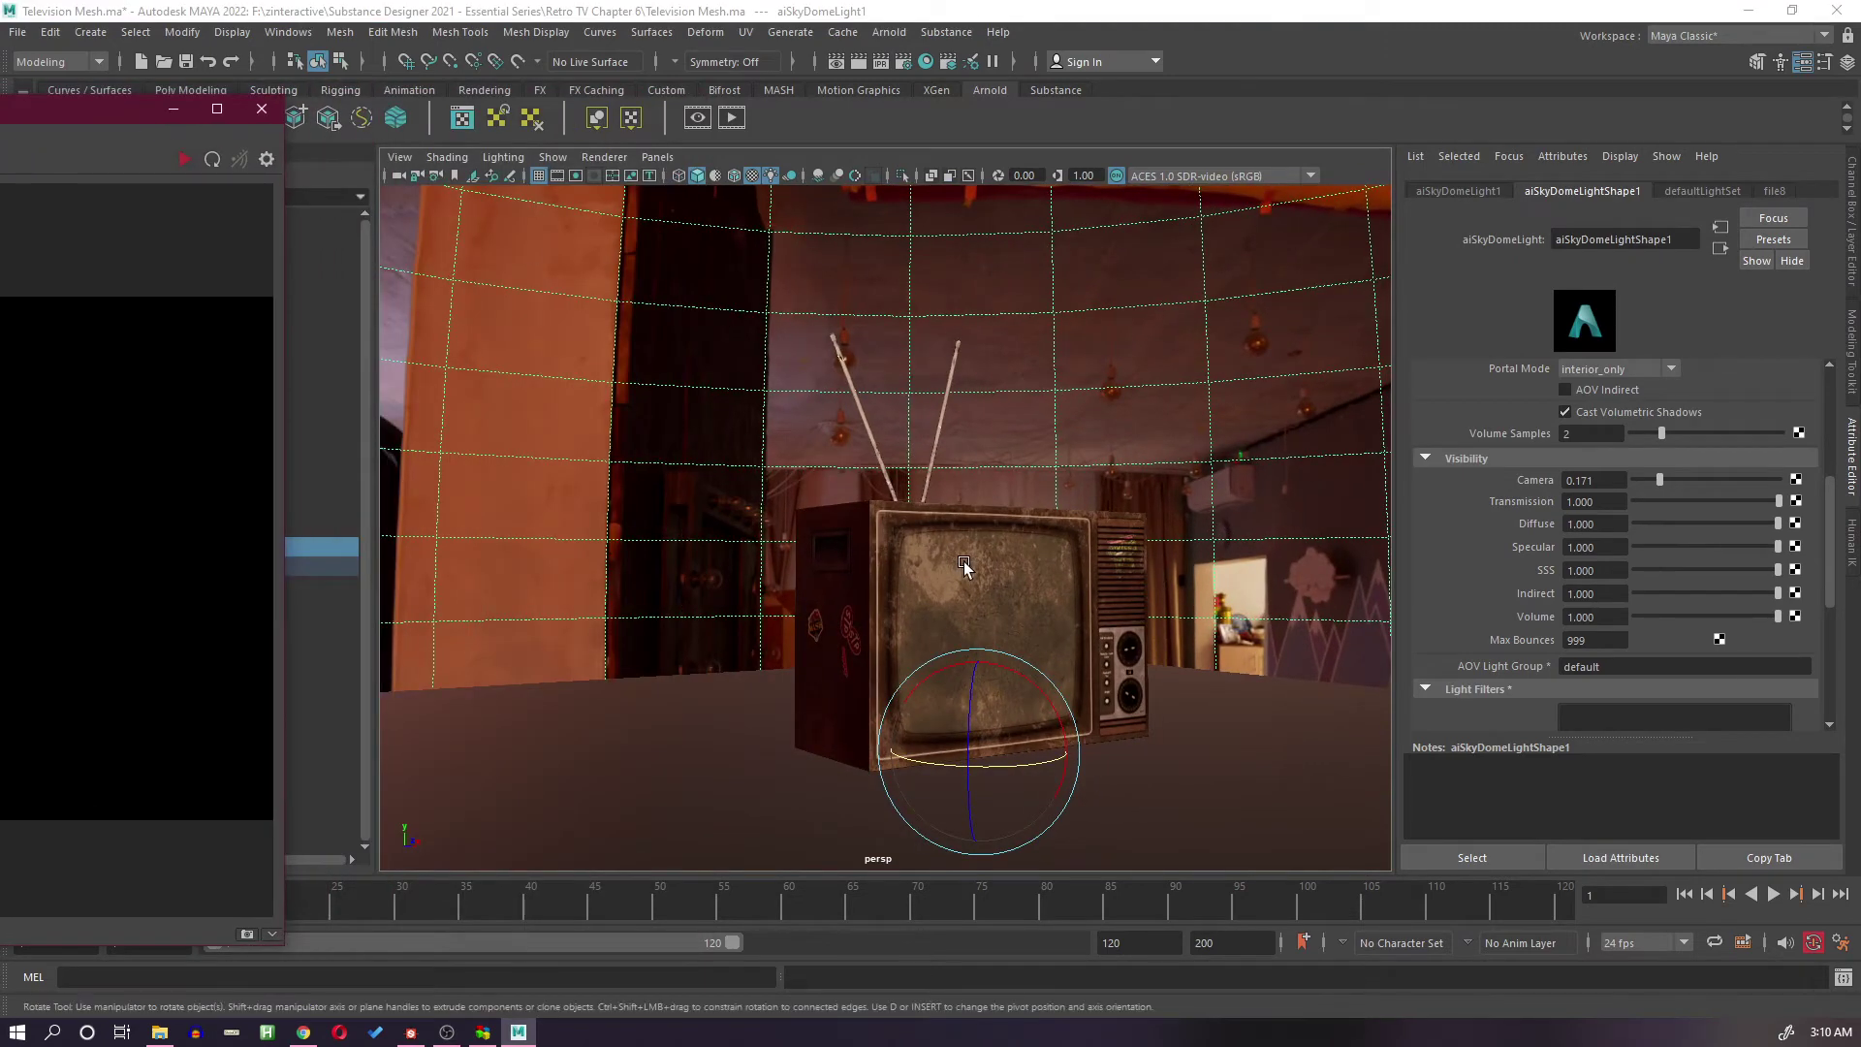
alt+drag(960, 562, 926, 683)
drag(101, 114, 1113, 99)
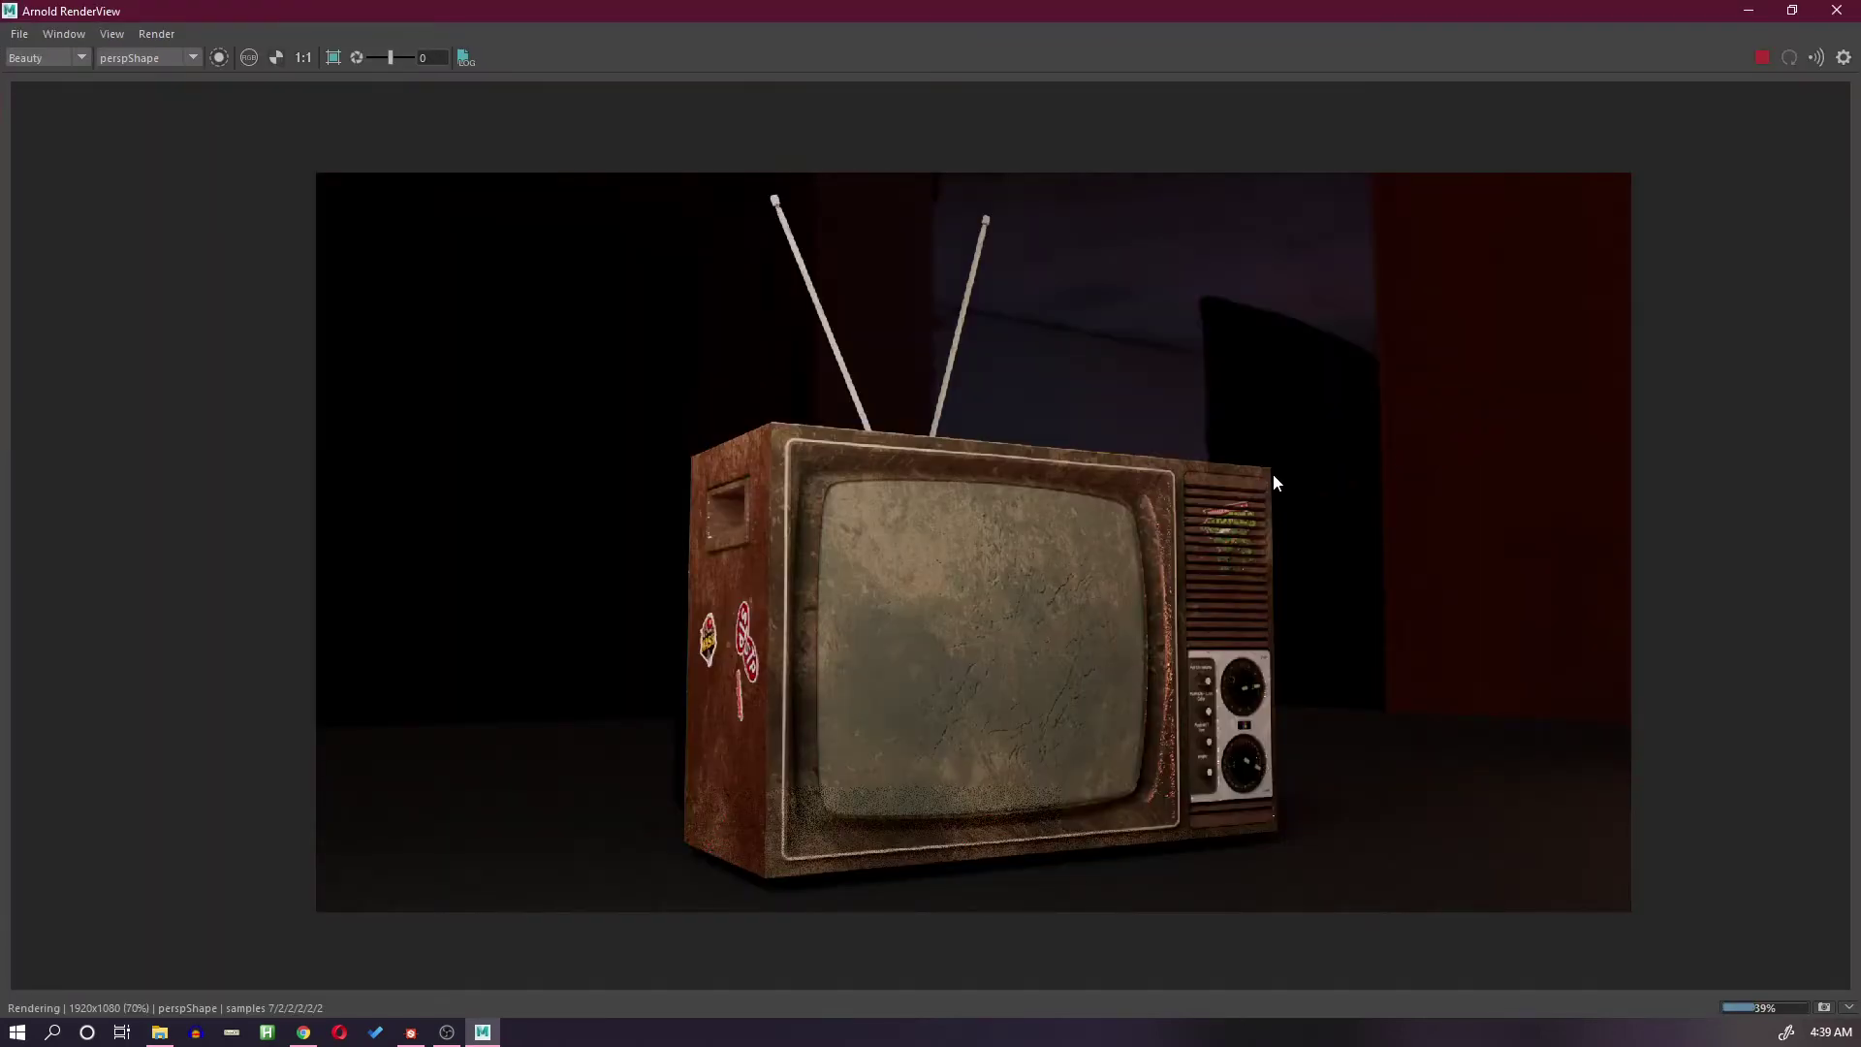
Step: Examine the rendered television up close from the front and its sides in the Arnold RenderView
middle_drag(1270, 482, 1262, 487)
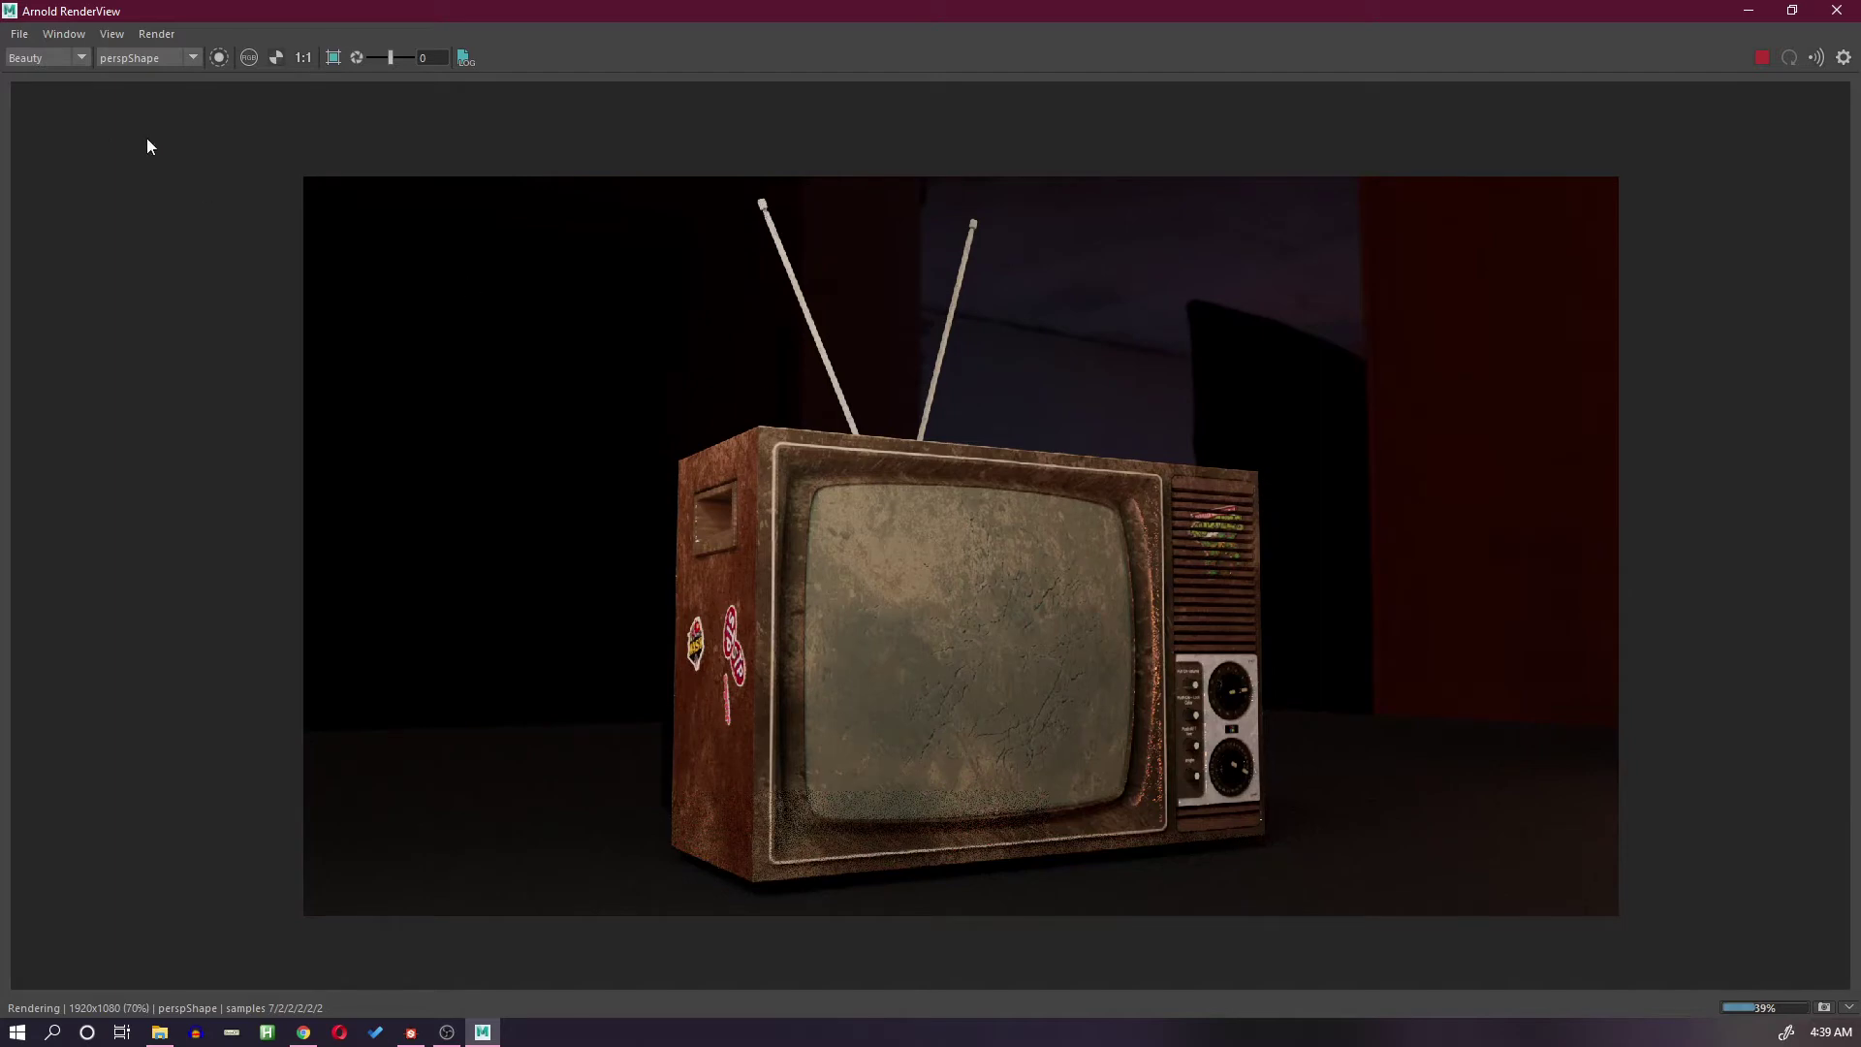
click(52, 32)
click(109, 194)
click(64, 34)
click(97, 186)
scroll(1083, 532, up, 1)
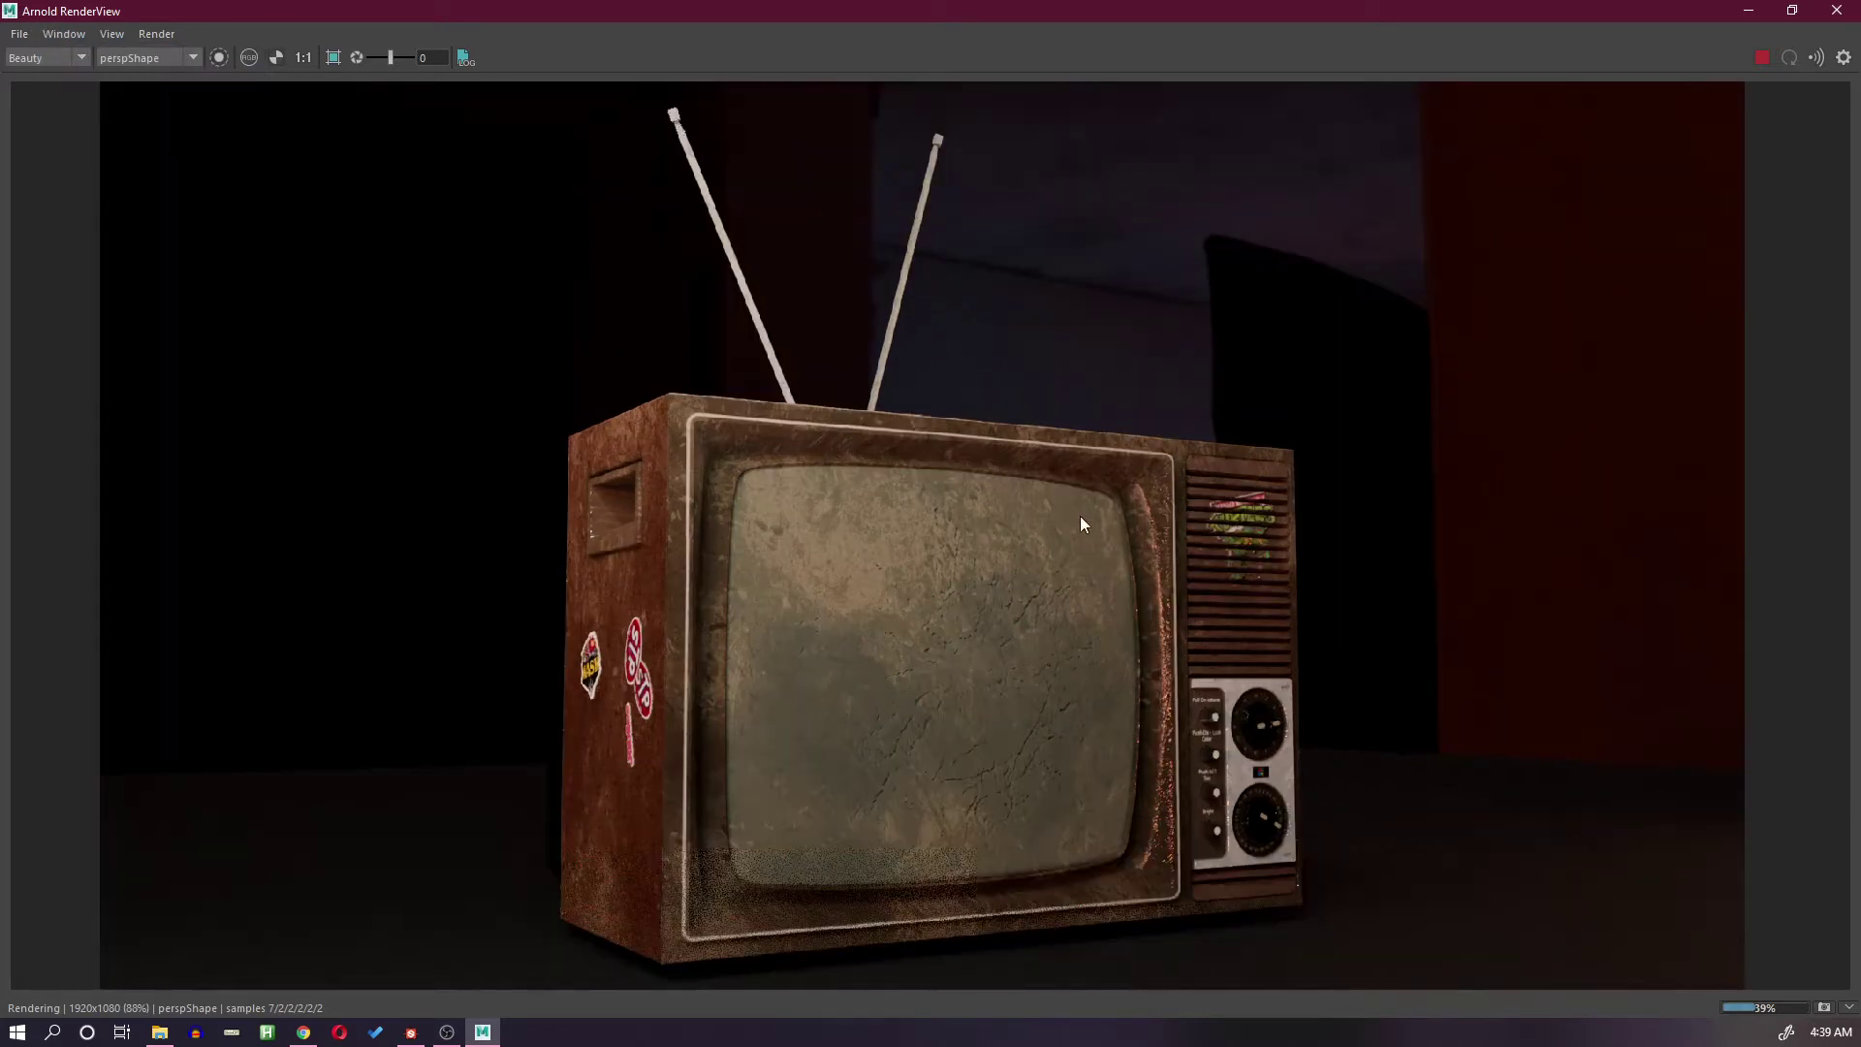
alt+drag(1019, 579, 977, 586)
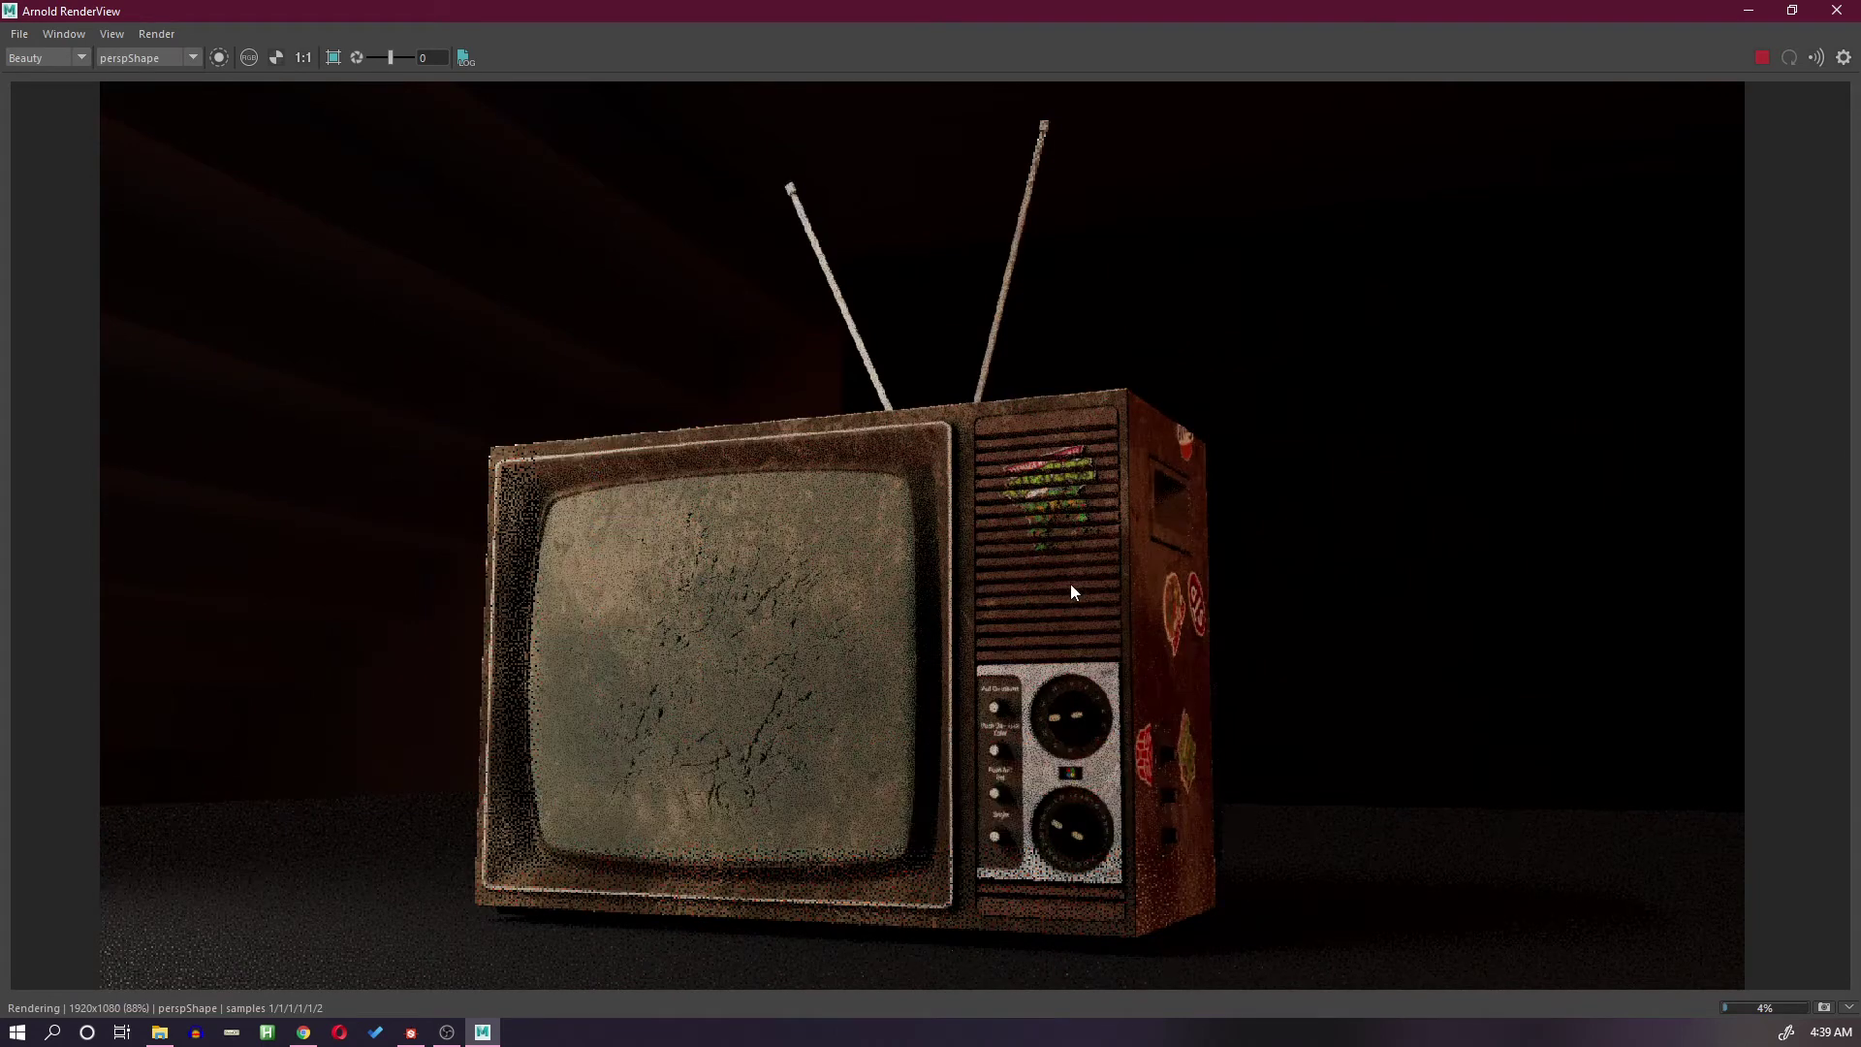
alt+drag(1070, 584, 971, 588)
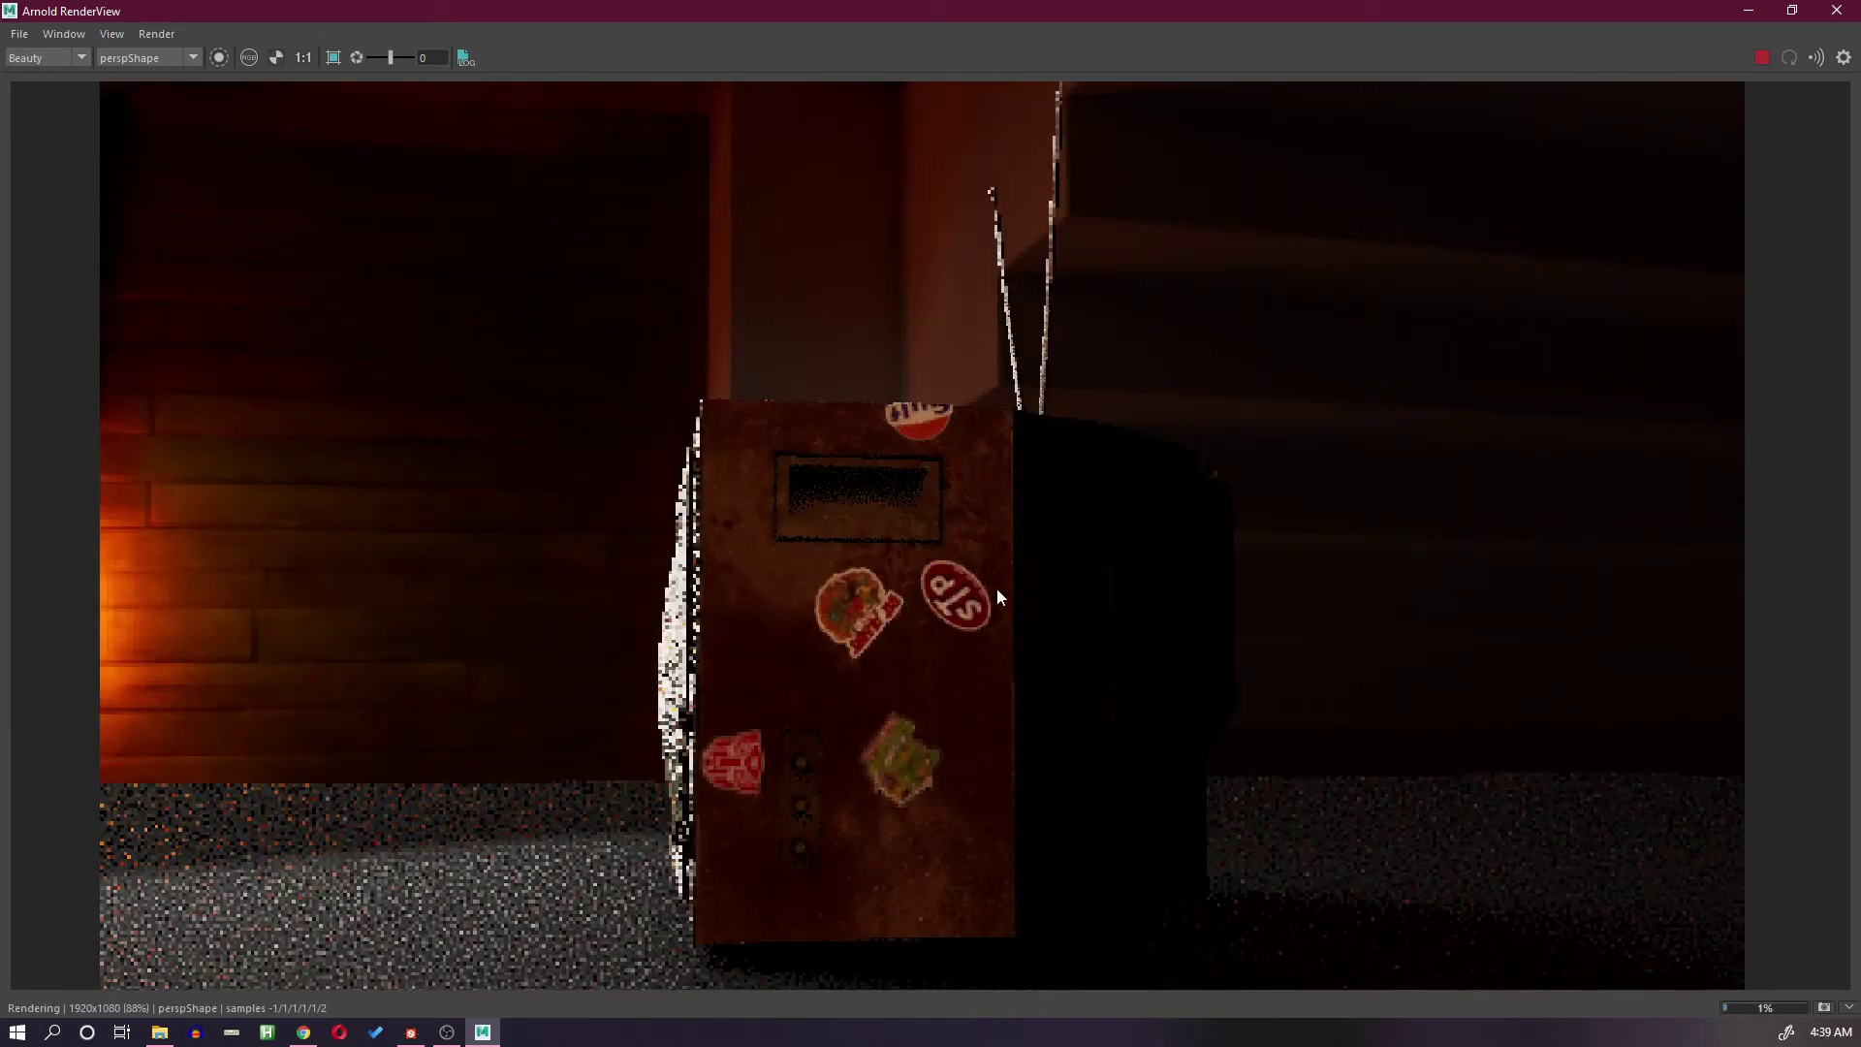
alt+drag(1059, 499, 997, 502)
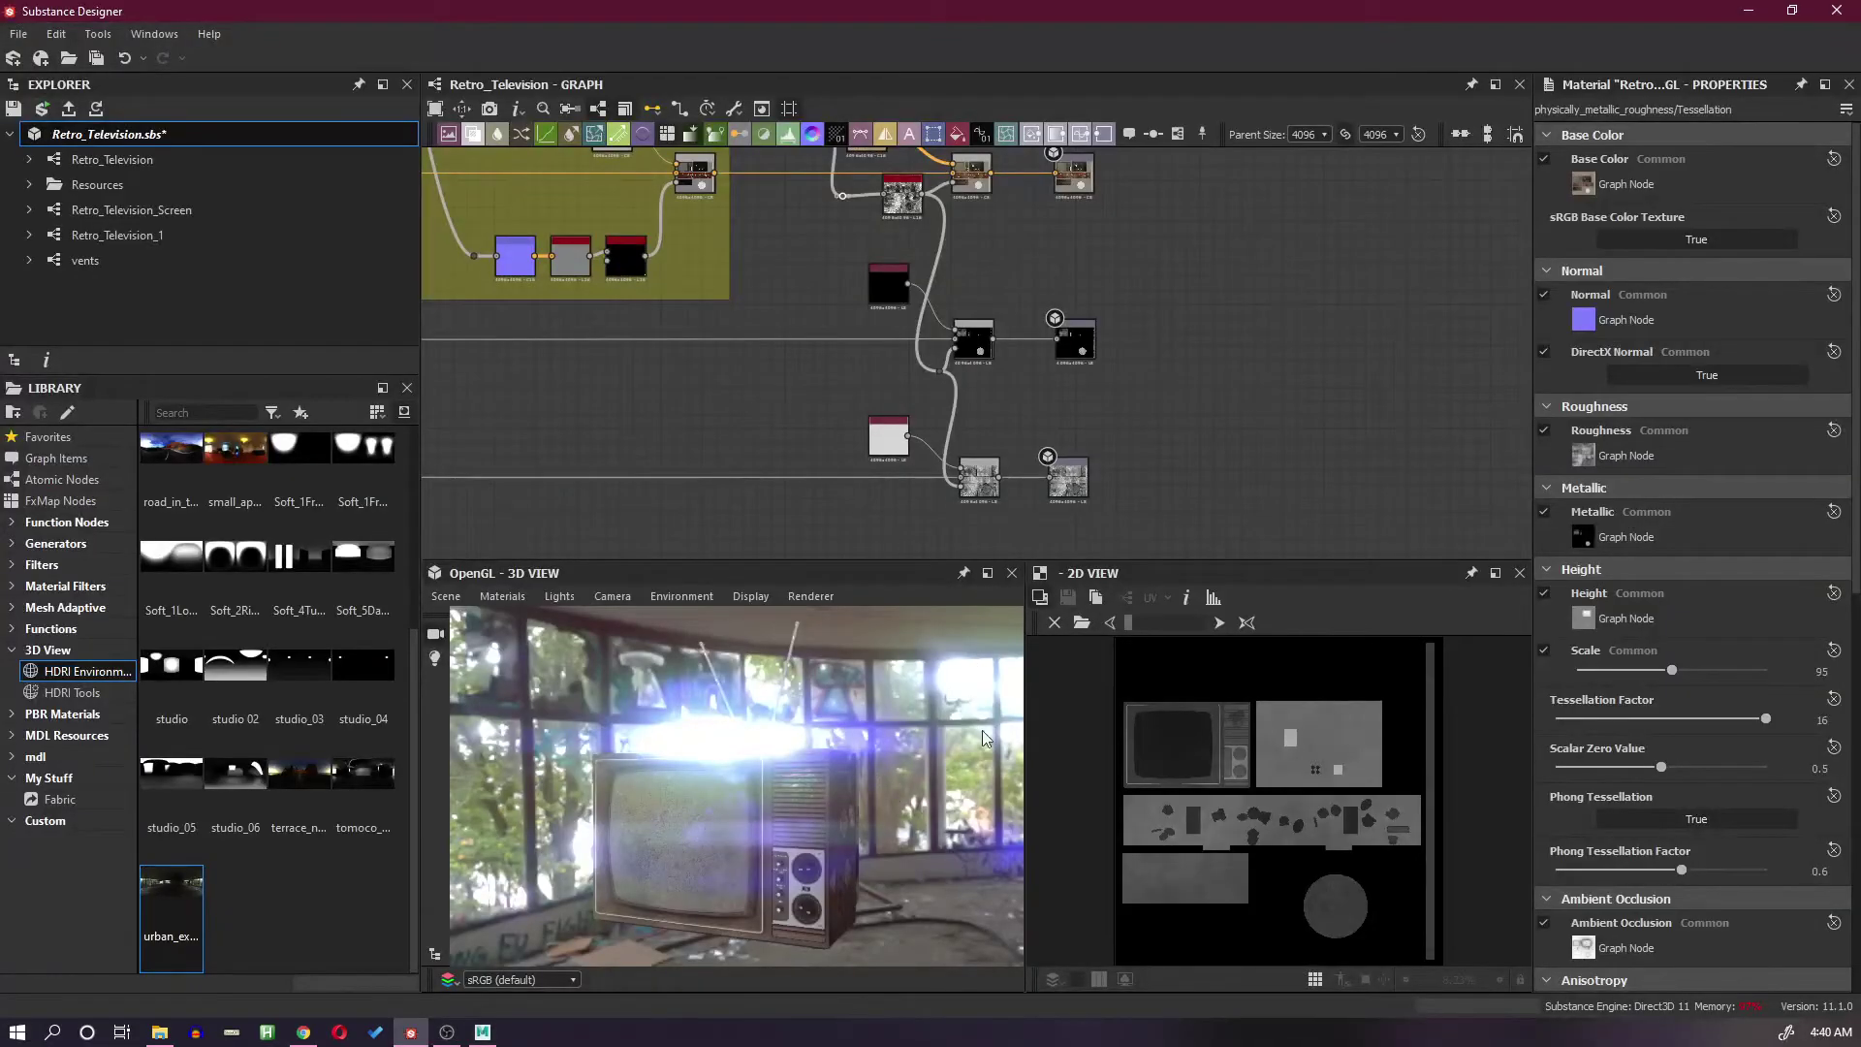
Step: Switch to Substance Designer and examine the Retro_Television graph, viewing the Blend node in the red frame before the Edgewear section
middle_drag(1021, 258, 1113, 452)
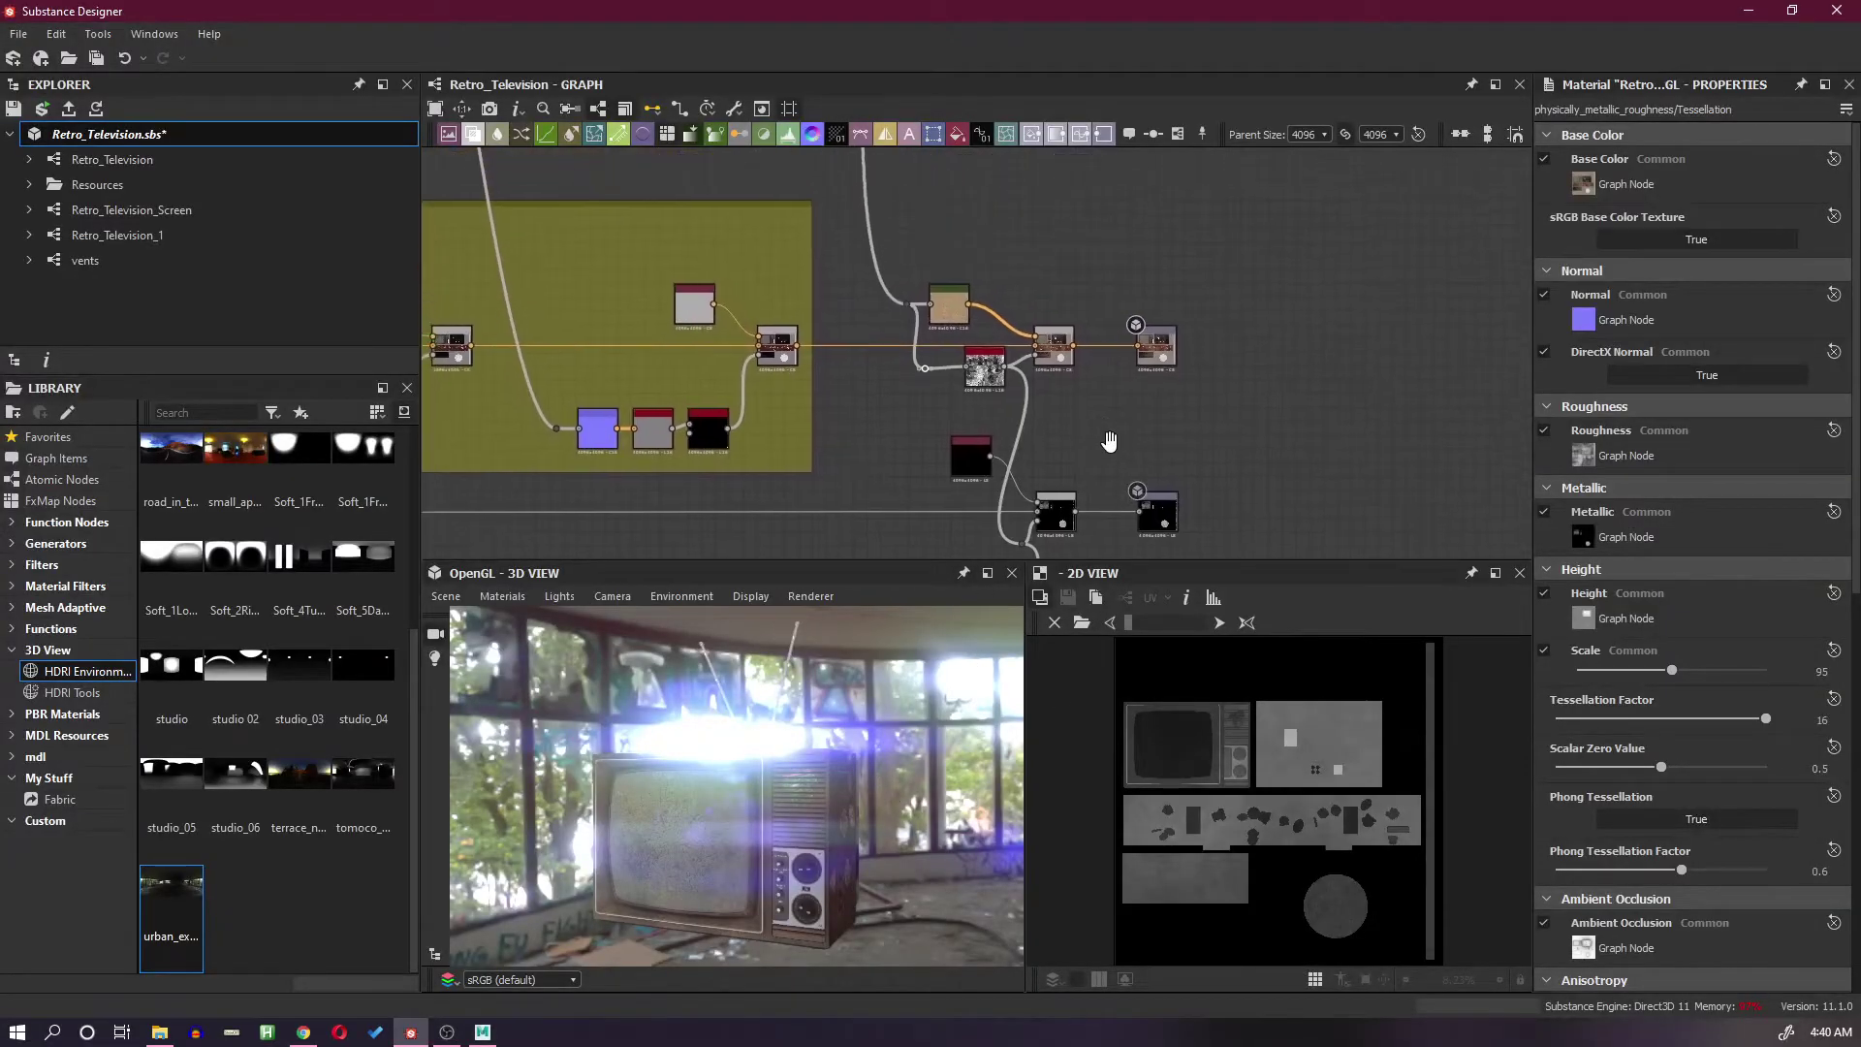
scroll(1199, 390, down, 3)
scroll(1198, 390, up, 2)
scroll(1161, 392, down, 3)
middle_drag(1158, 388, 1176, 362)
scroll(1283, 523, up, 3)
middle_drag(1283, 524, 1260, 254)
scroll(762, 302, up, 5)
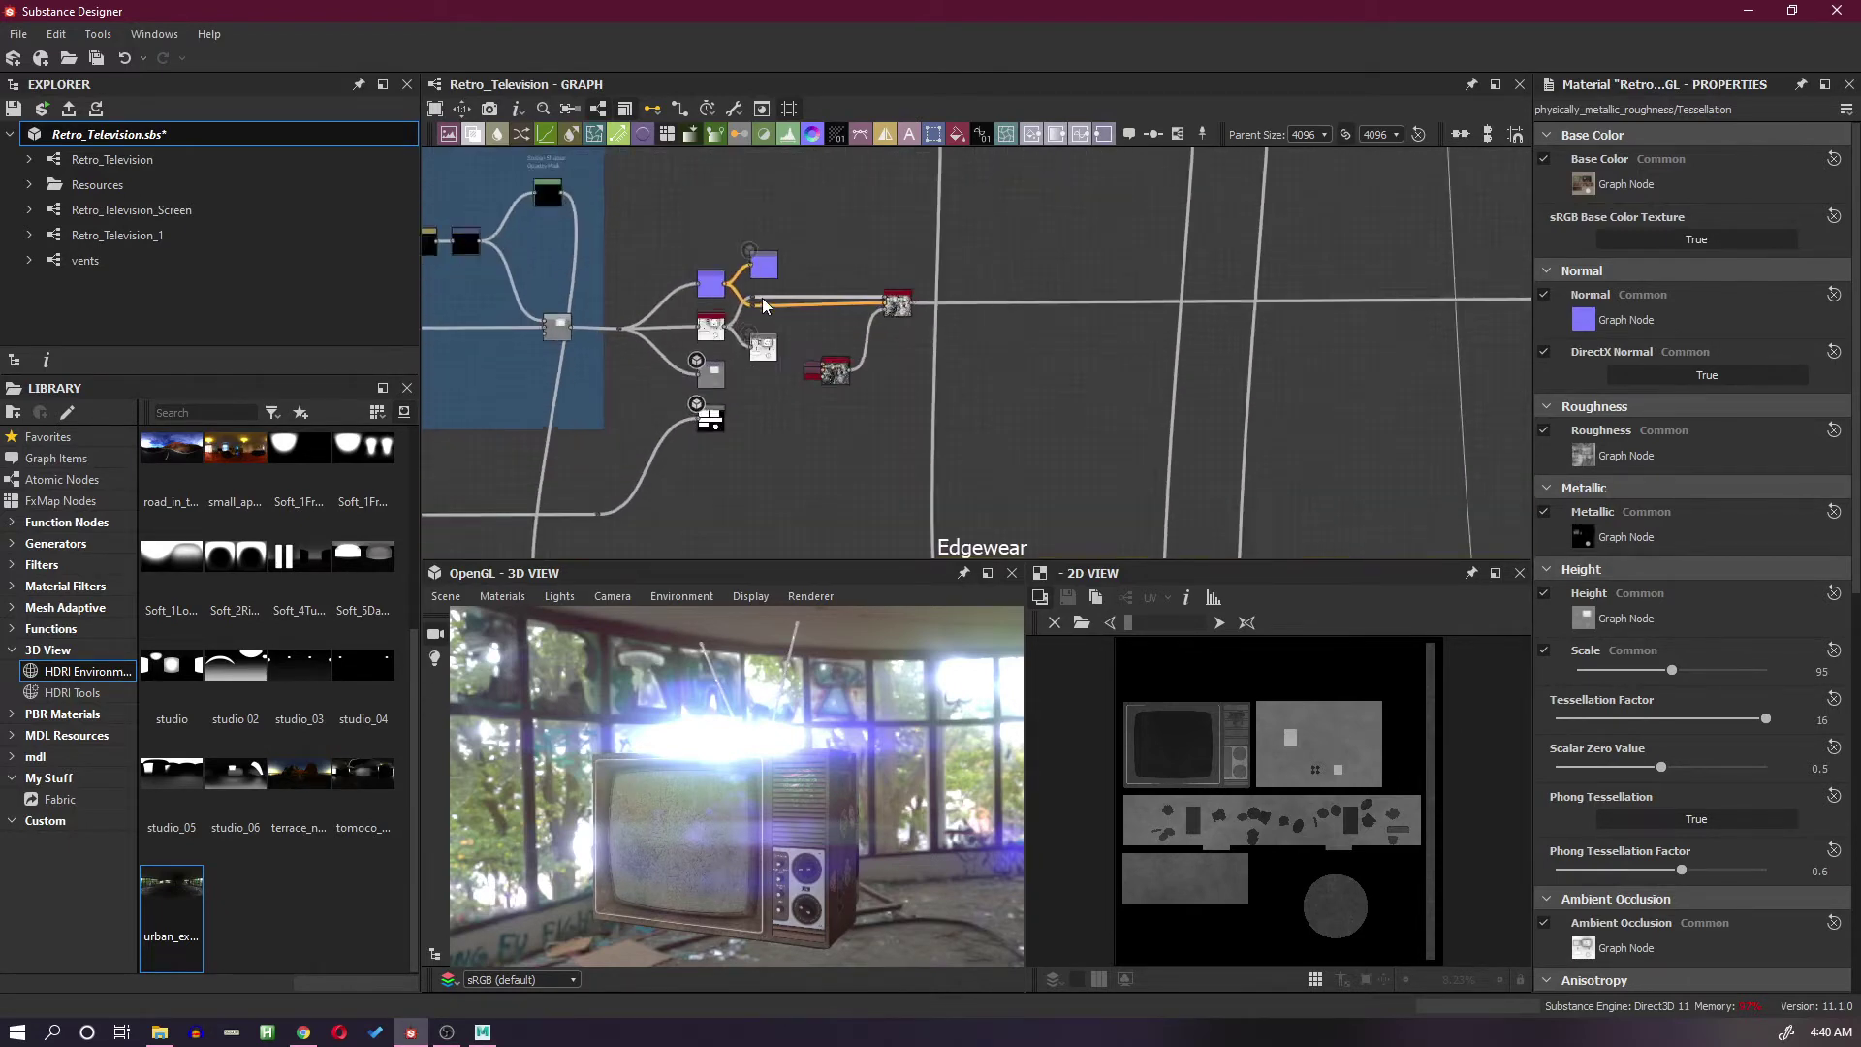
scroll(762, 299, down, 3)
scroll(765, 451, up, 2)
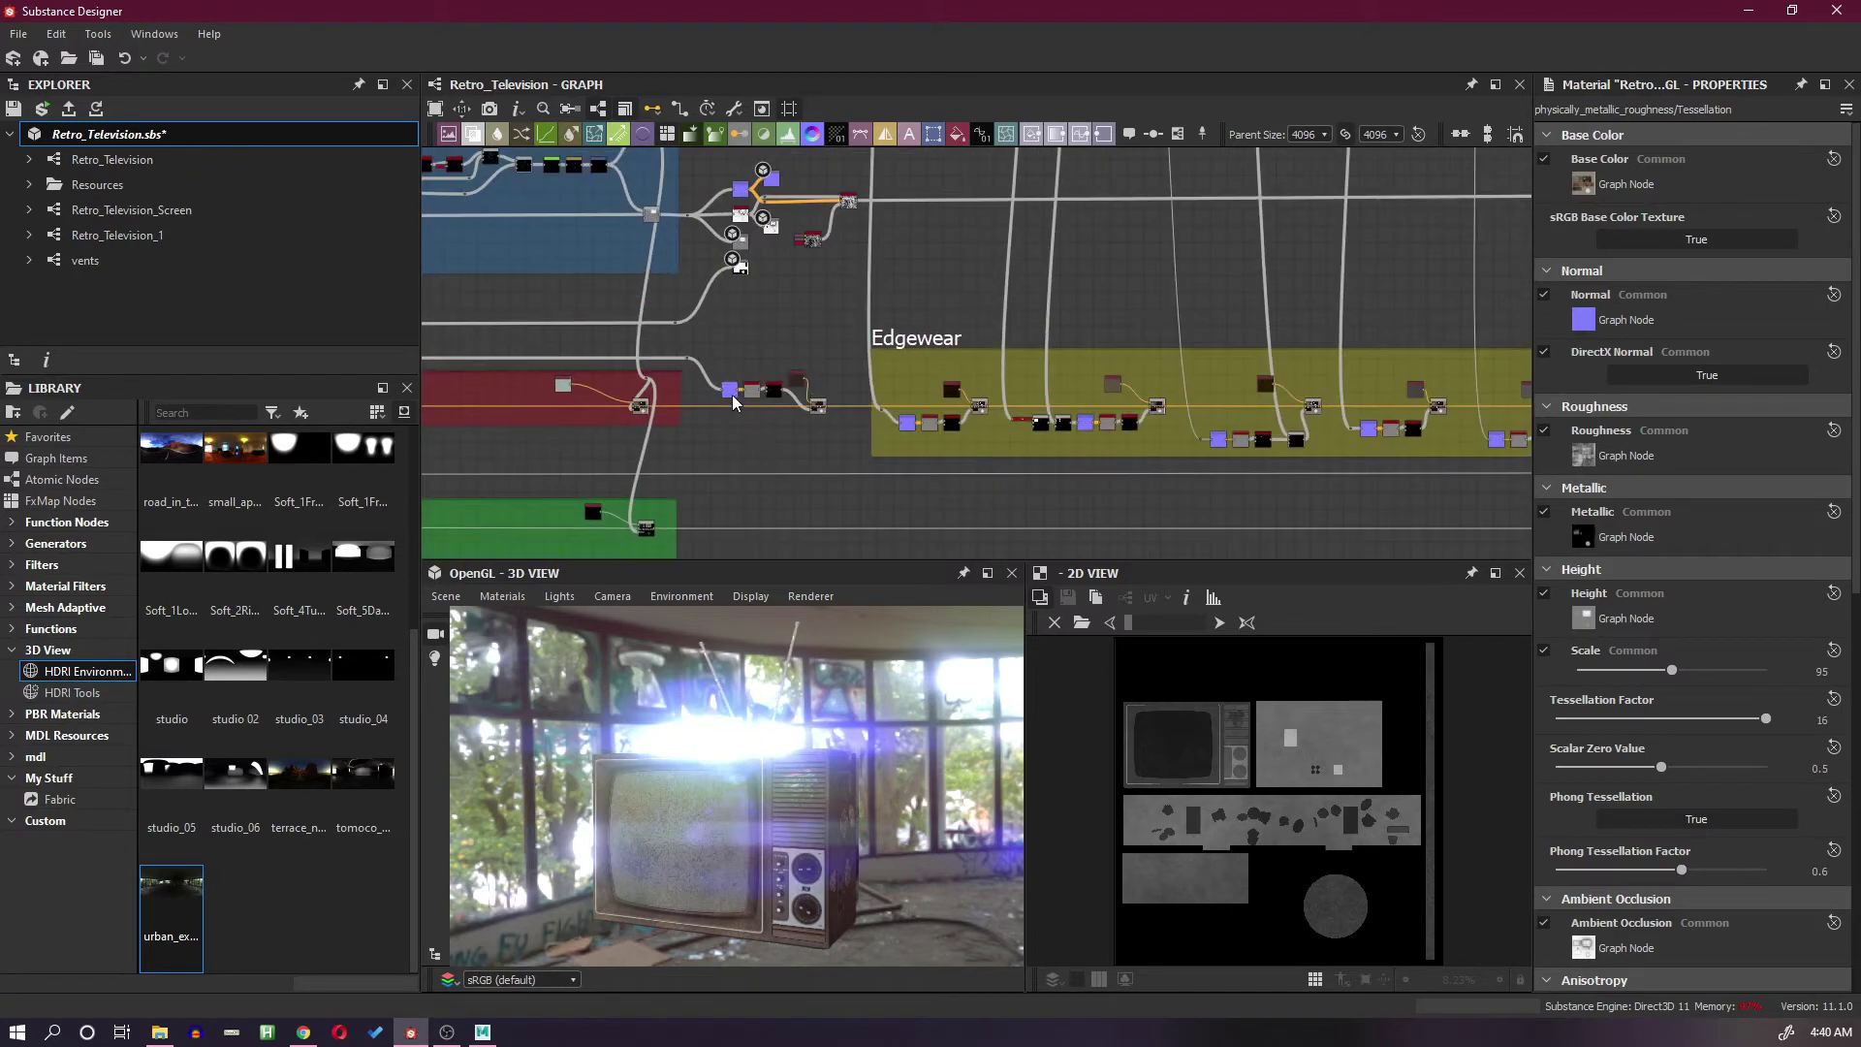
scroll(730, 393, up, 2)
double_click(601, 411)
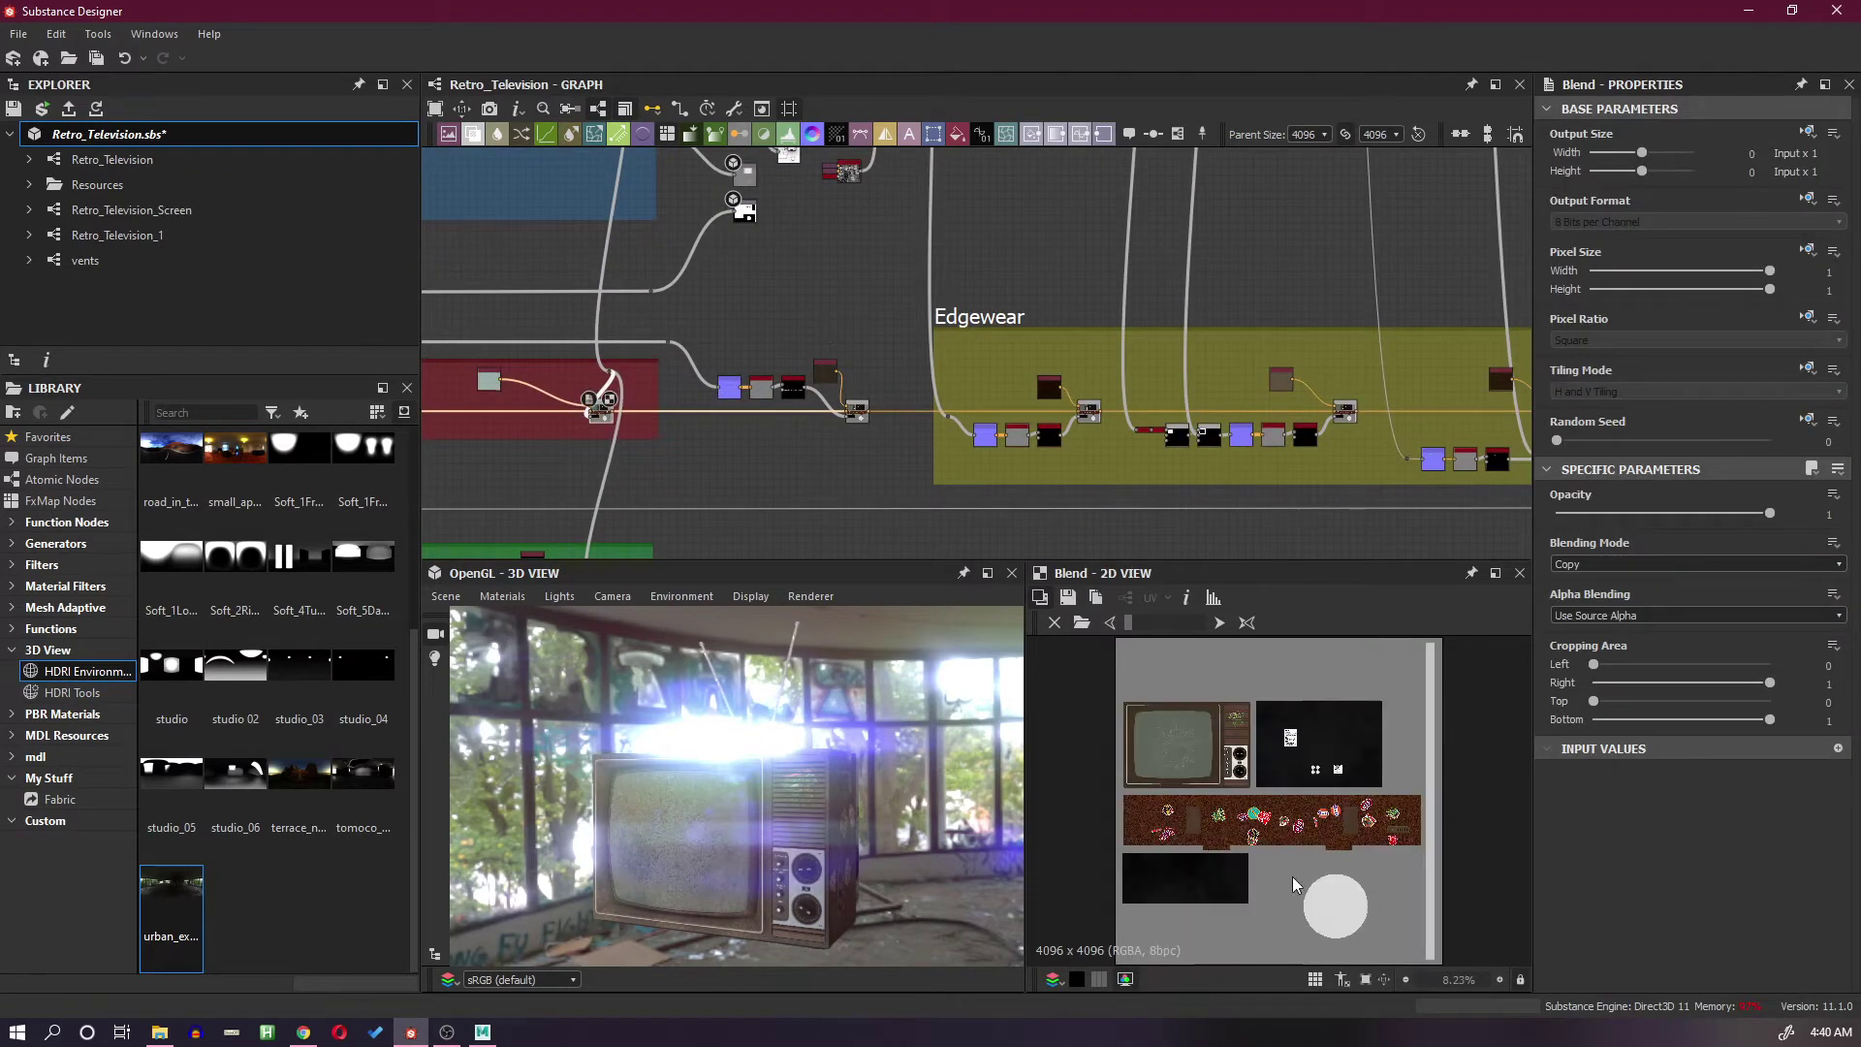
scroll(1294, 884, up, 1)
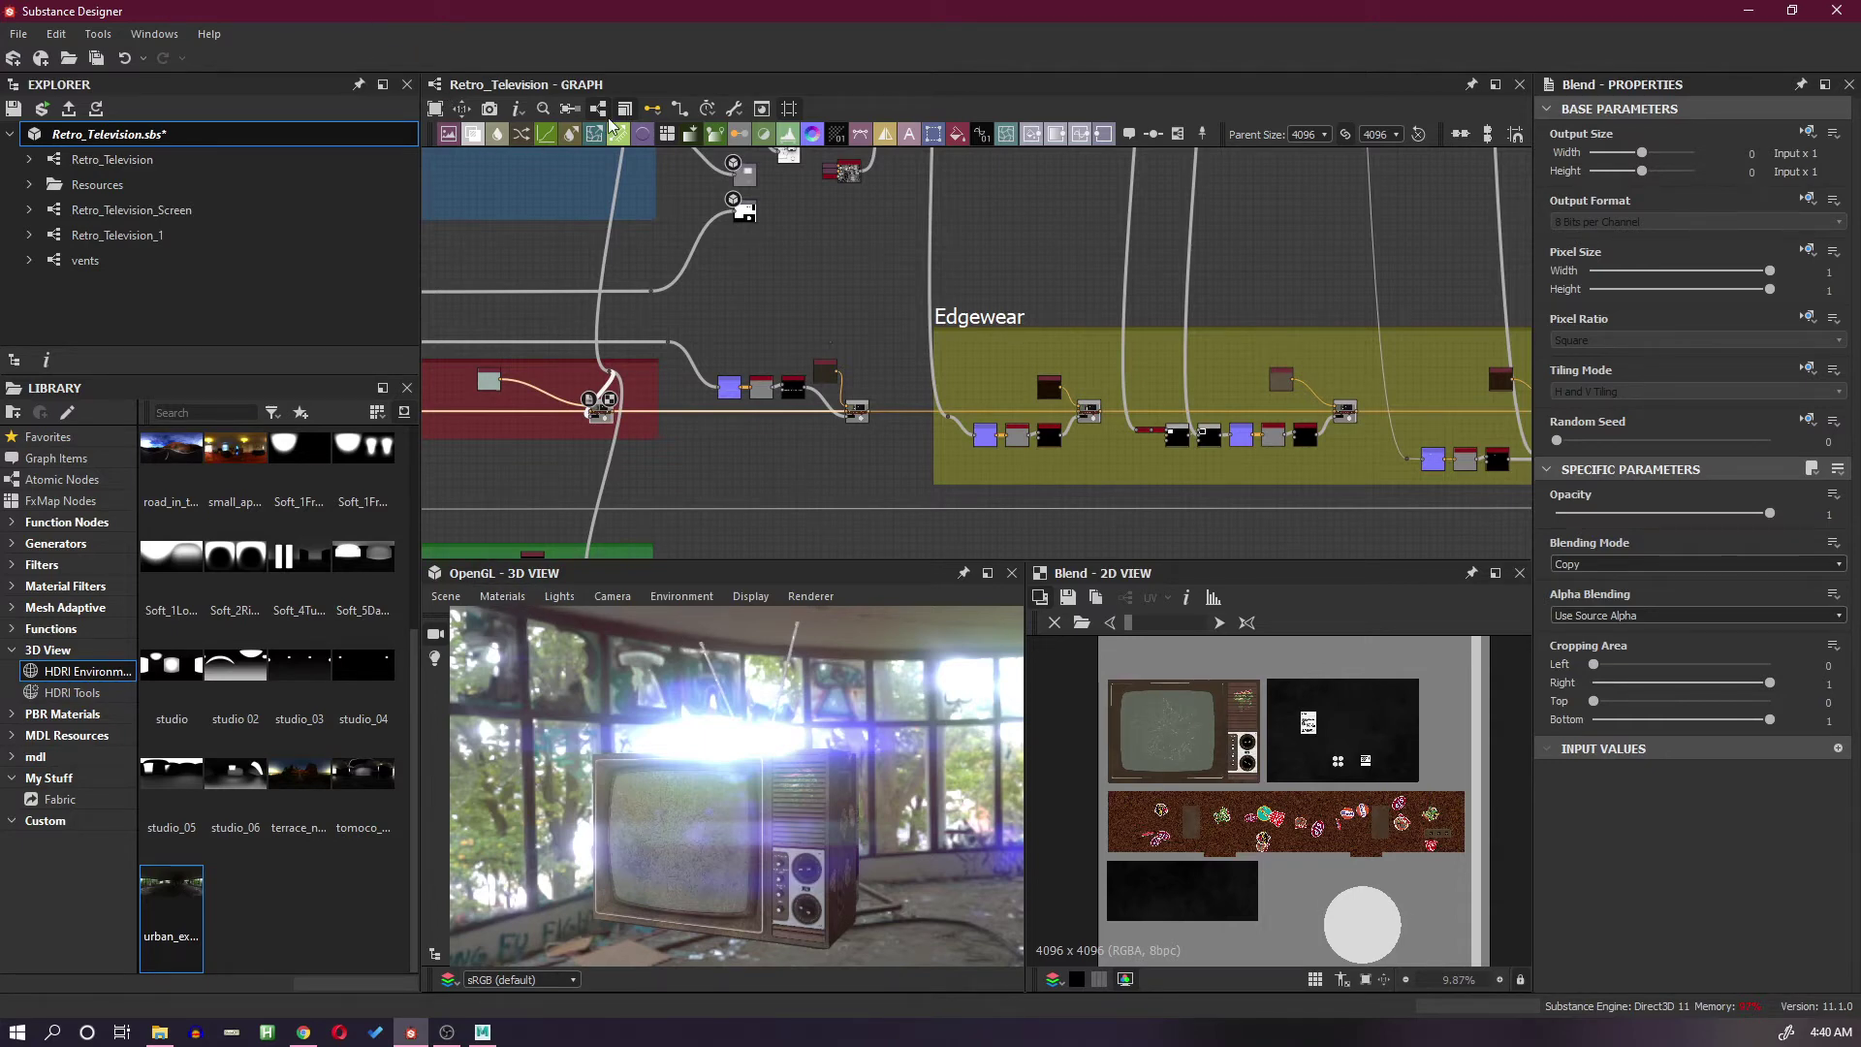
Step: Export all graph outputs as TIFF images to the Substance Designer Material folder, with automatic export on output changes toggled
click(734, 109)
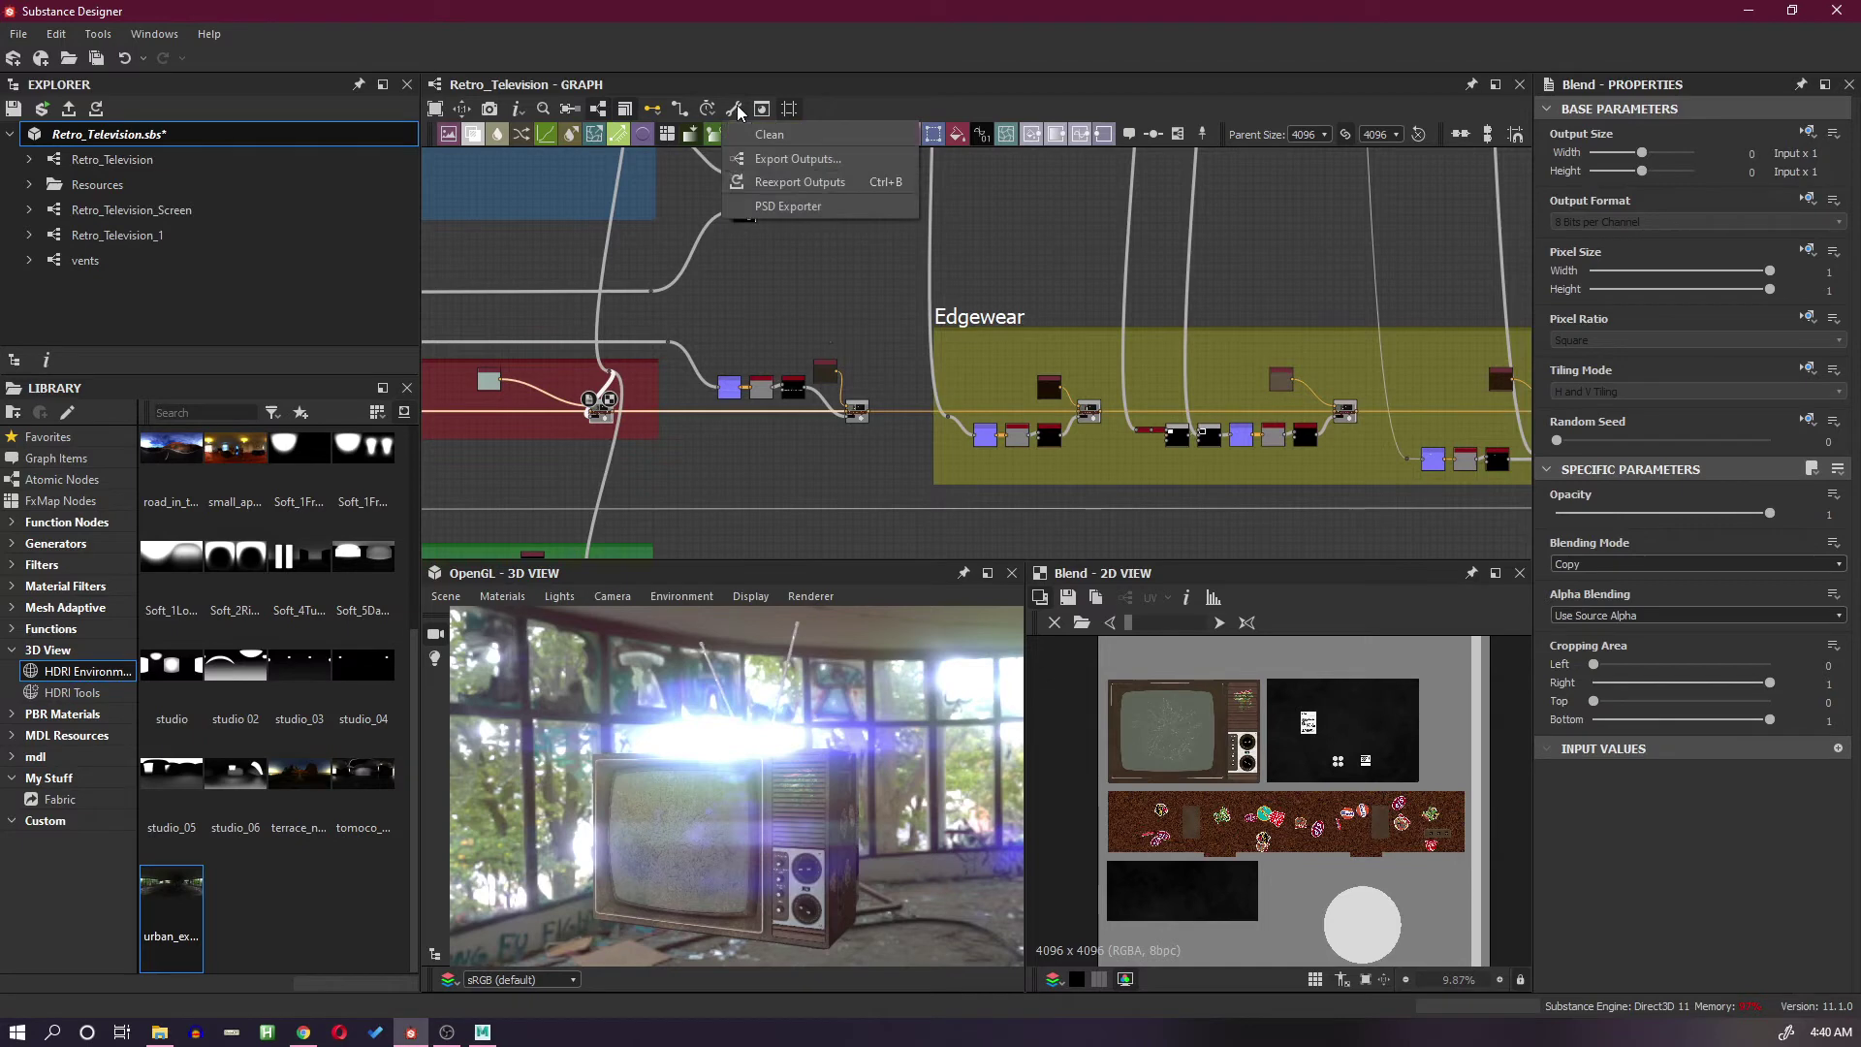
click(858, 160)
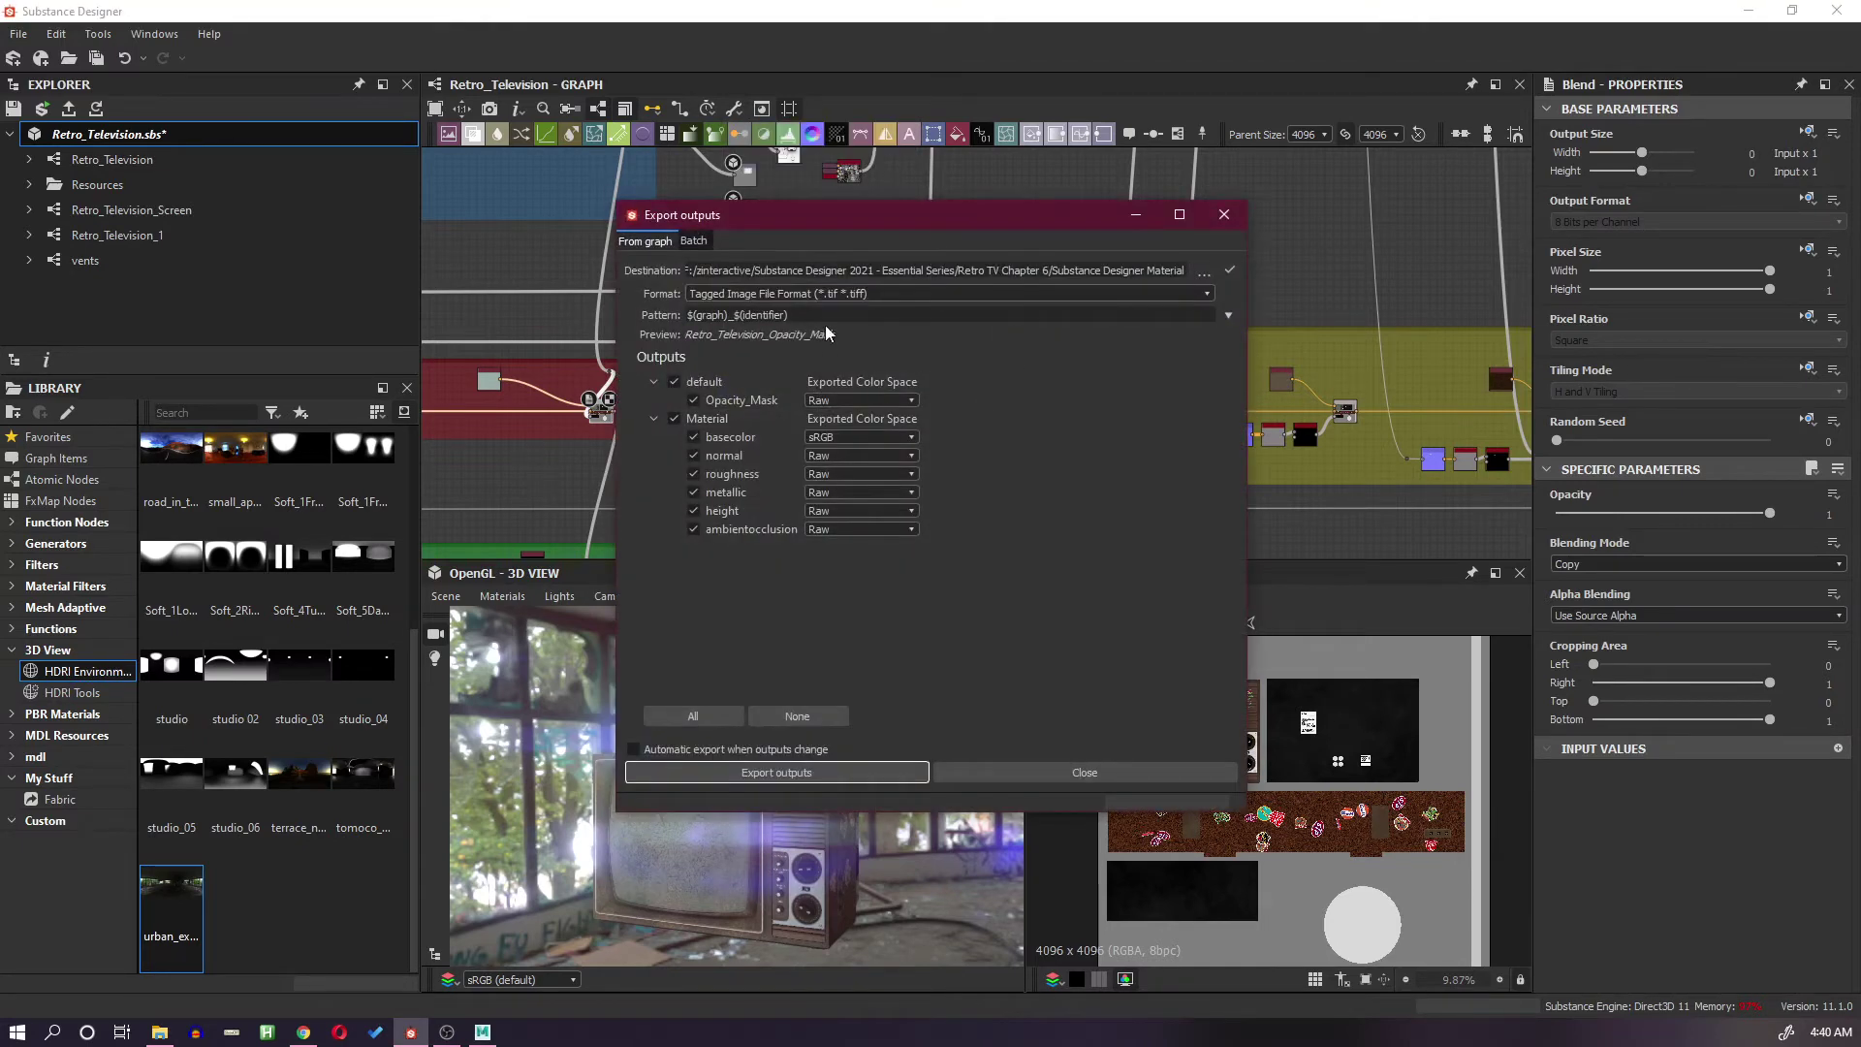
click(768, 749)
click(878, 779)
click(1148, 771)
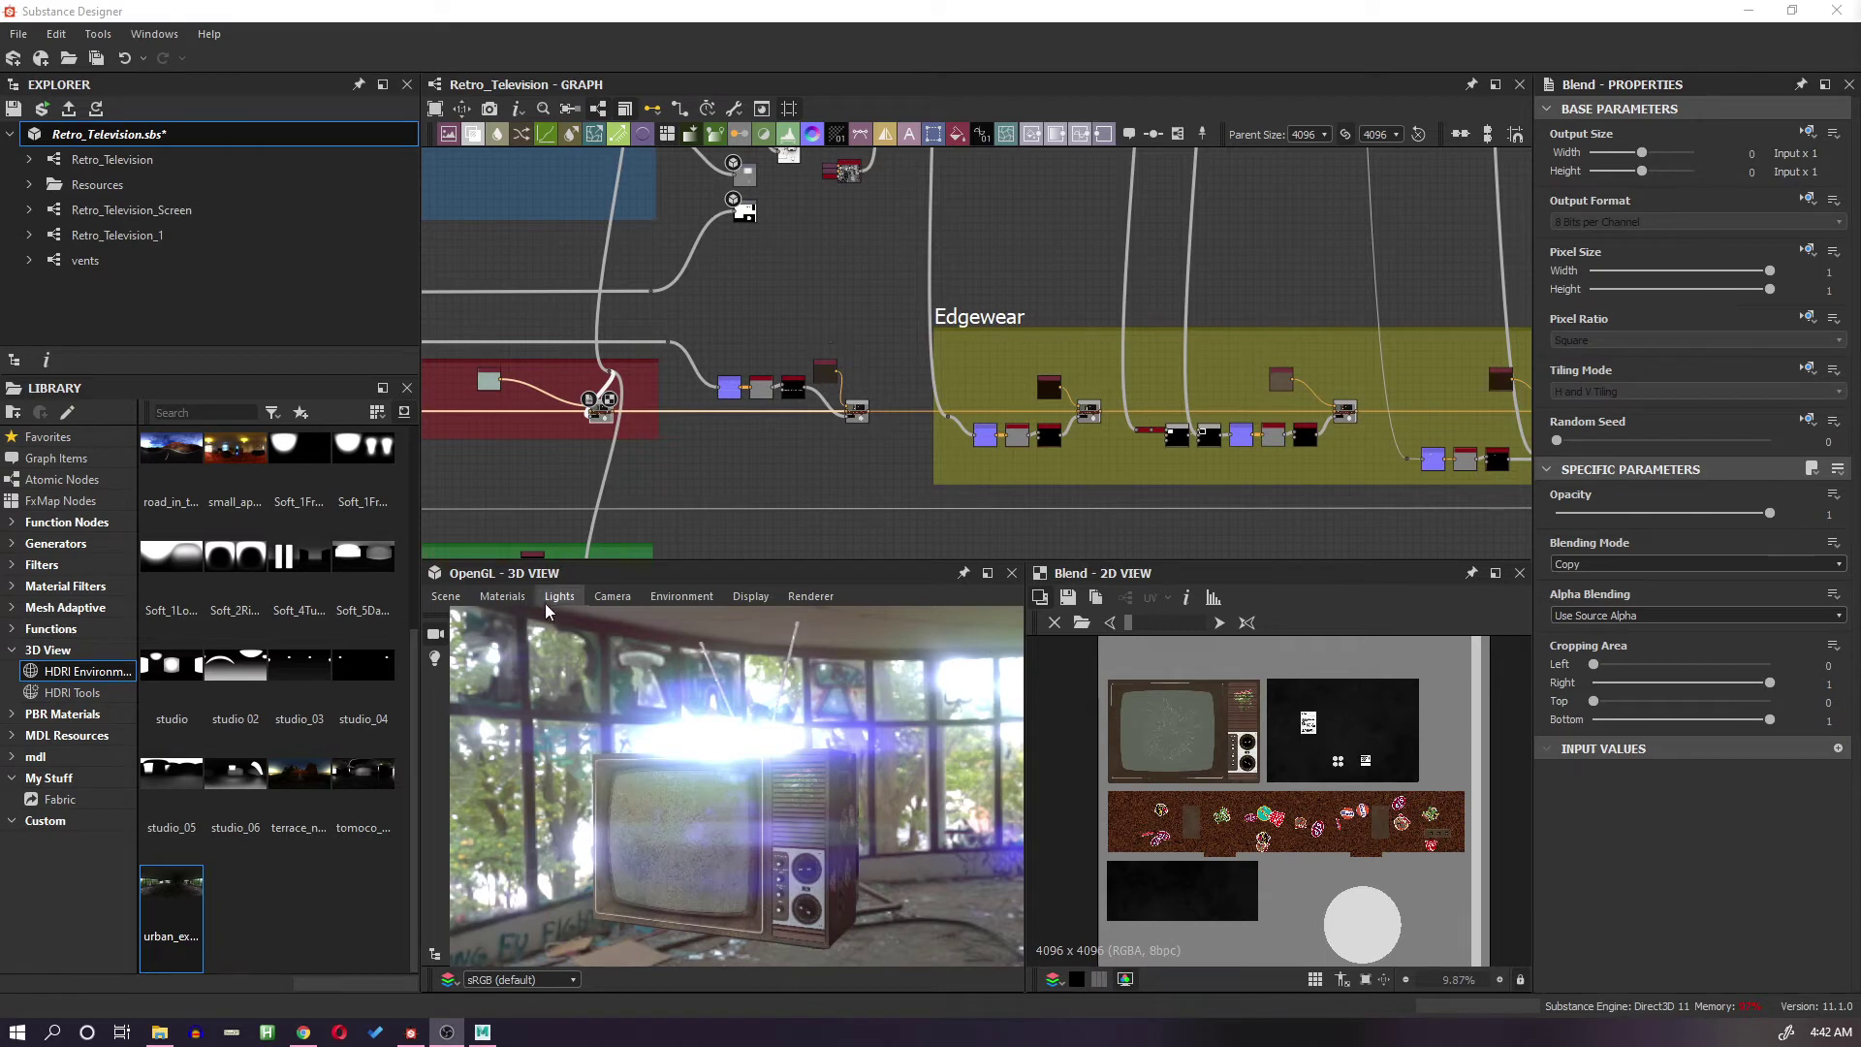
Step: Export the 3D view scene as an Autodesk FBX named Television Set Mesh in the Substance Designer Material folder
click(446, 596)
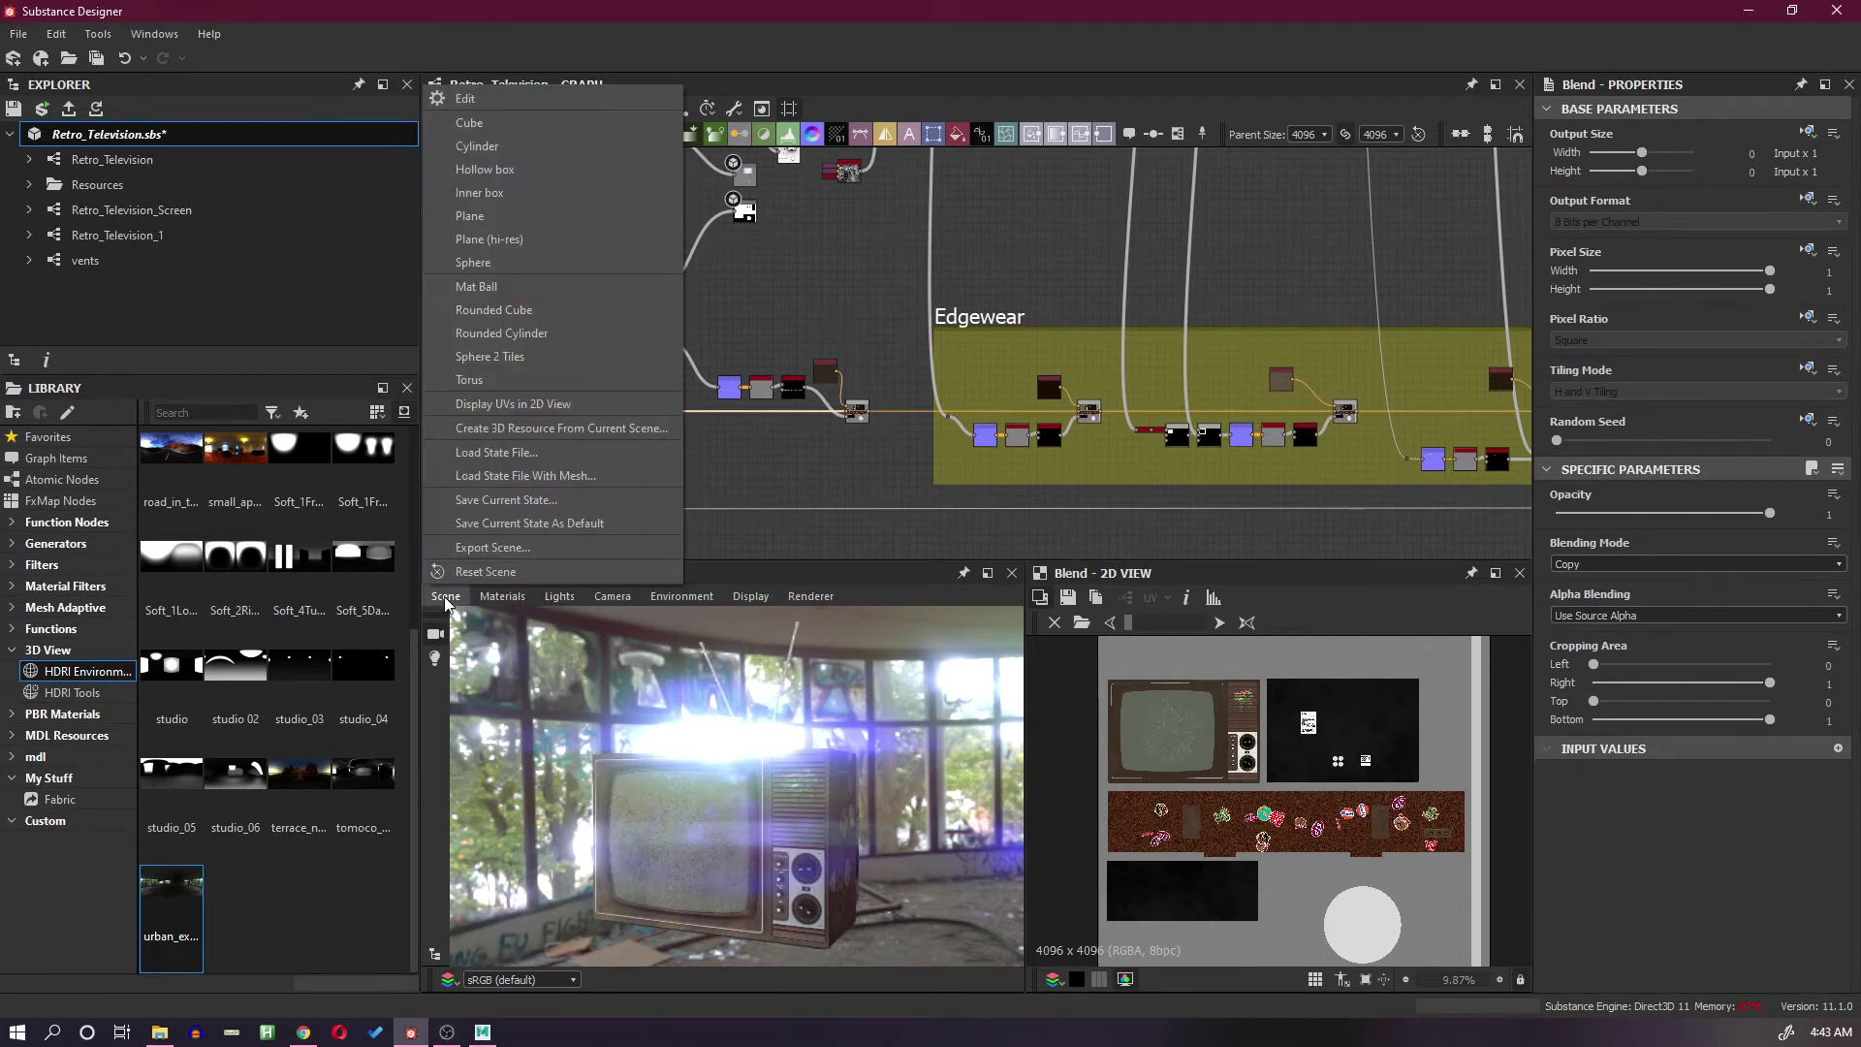
click(518, 549)
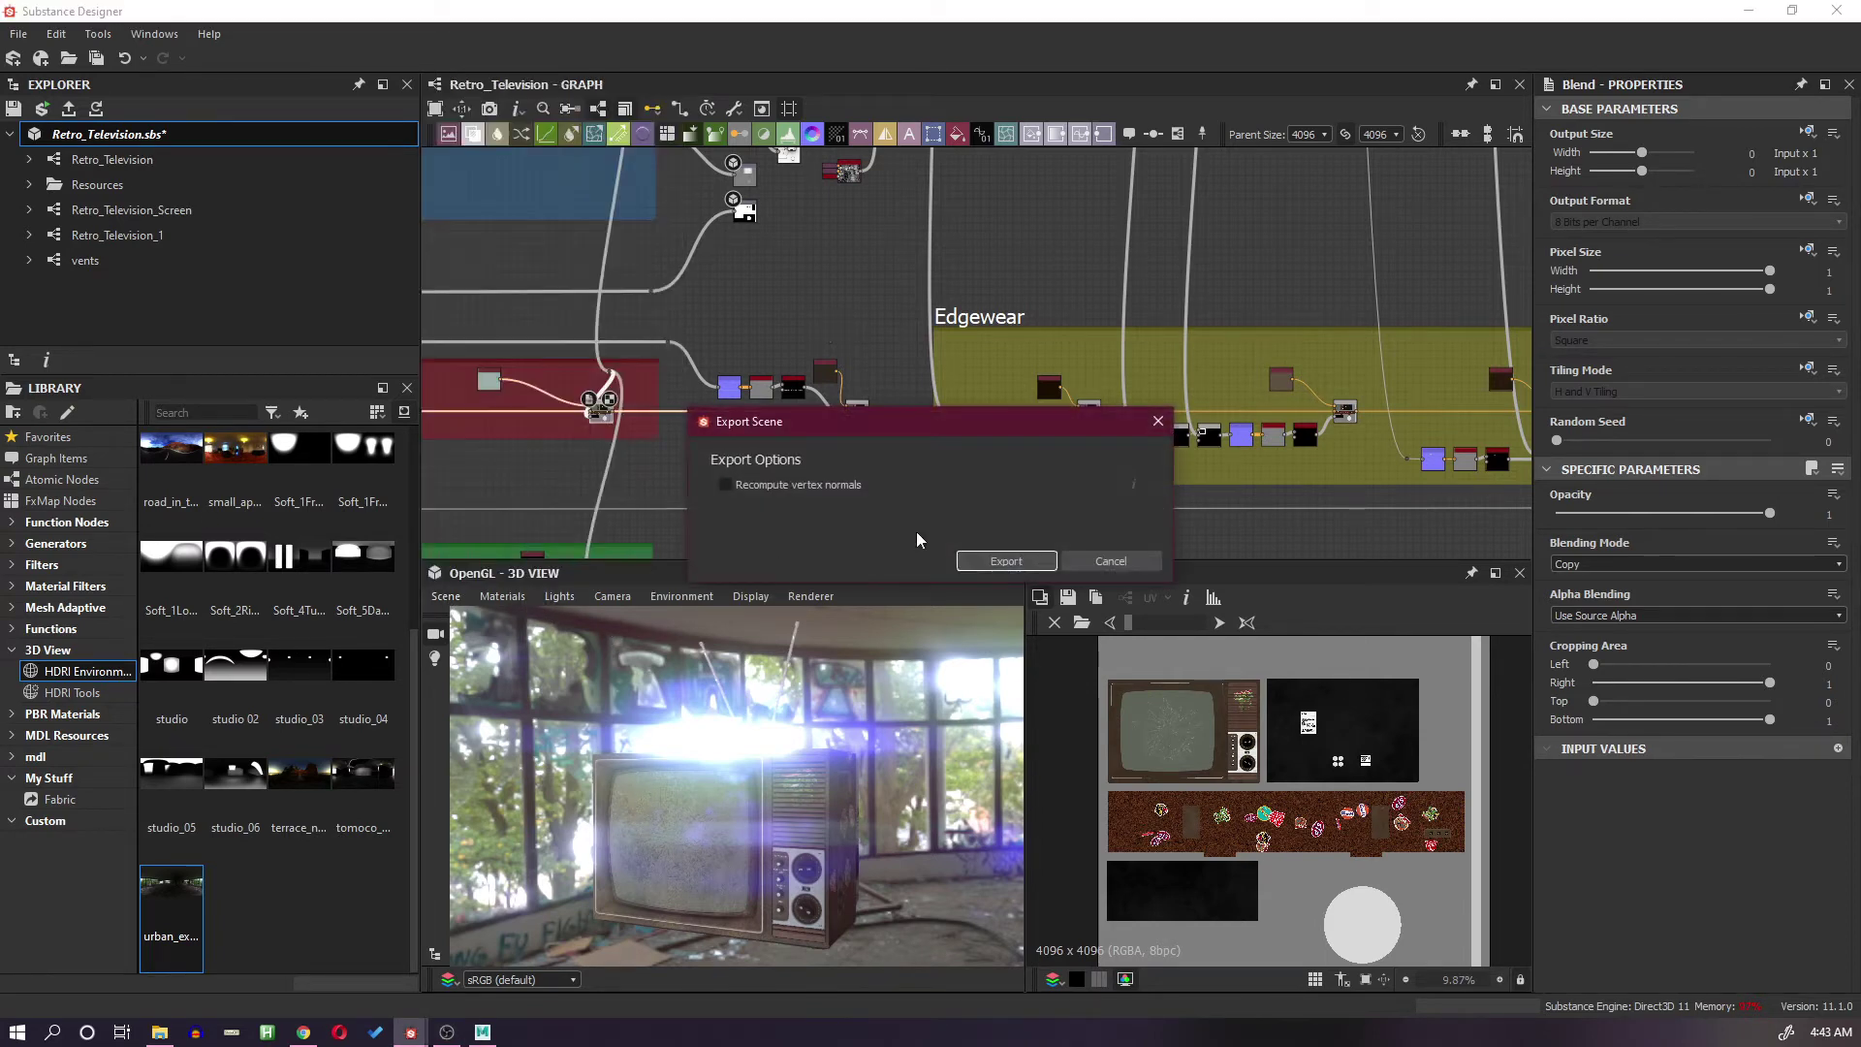
click(978, 563)
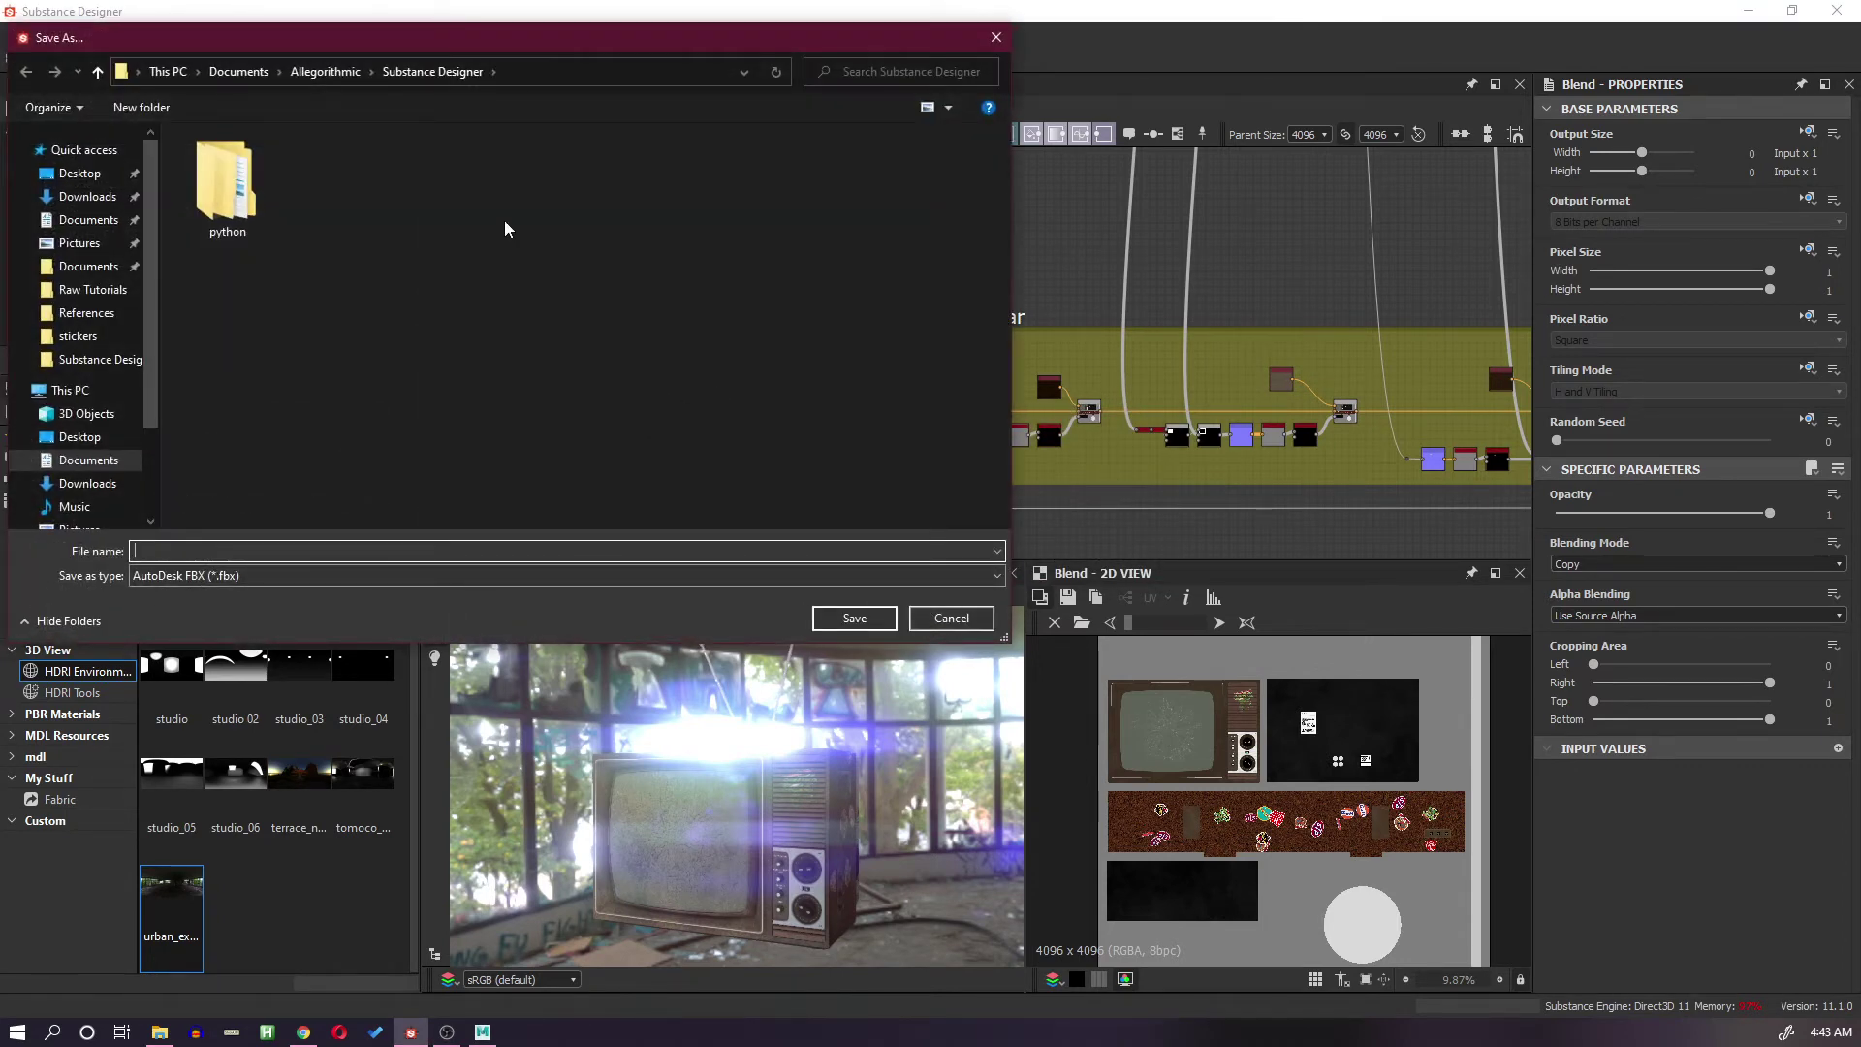
click(92, 359)
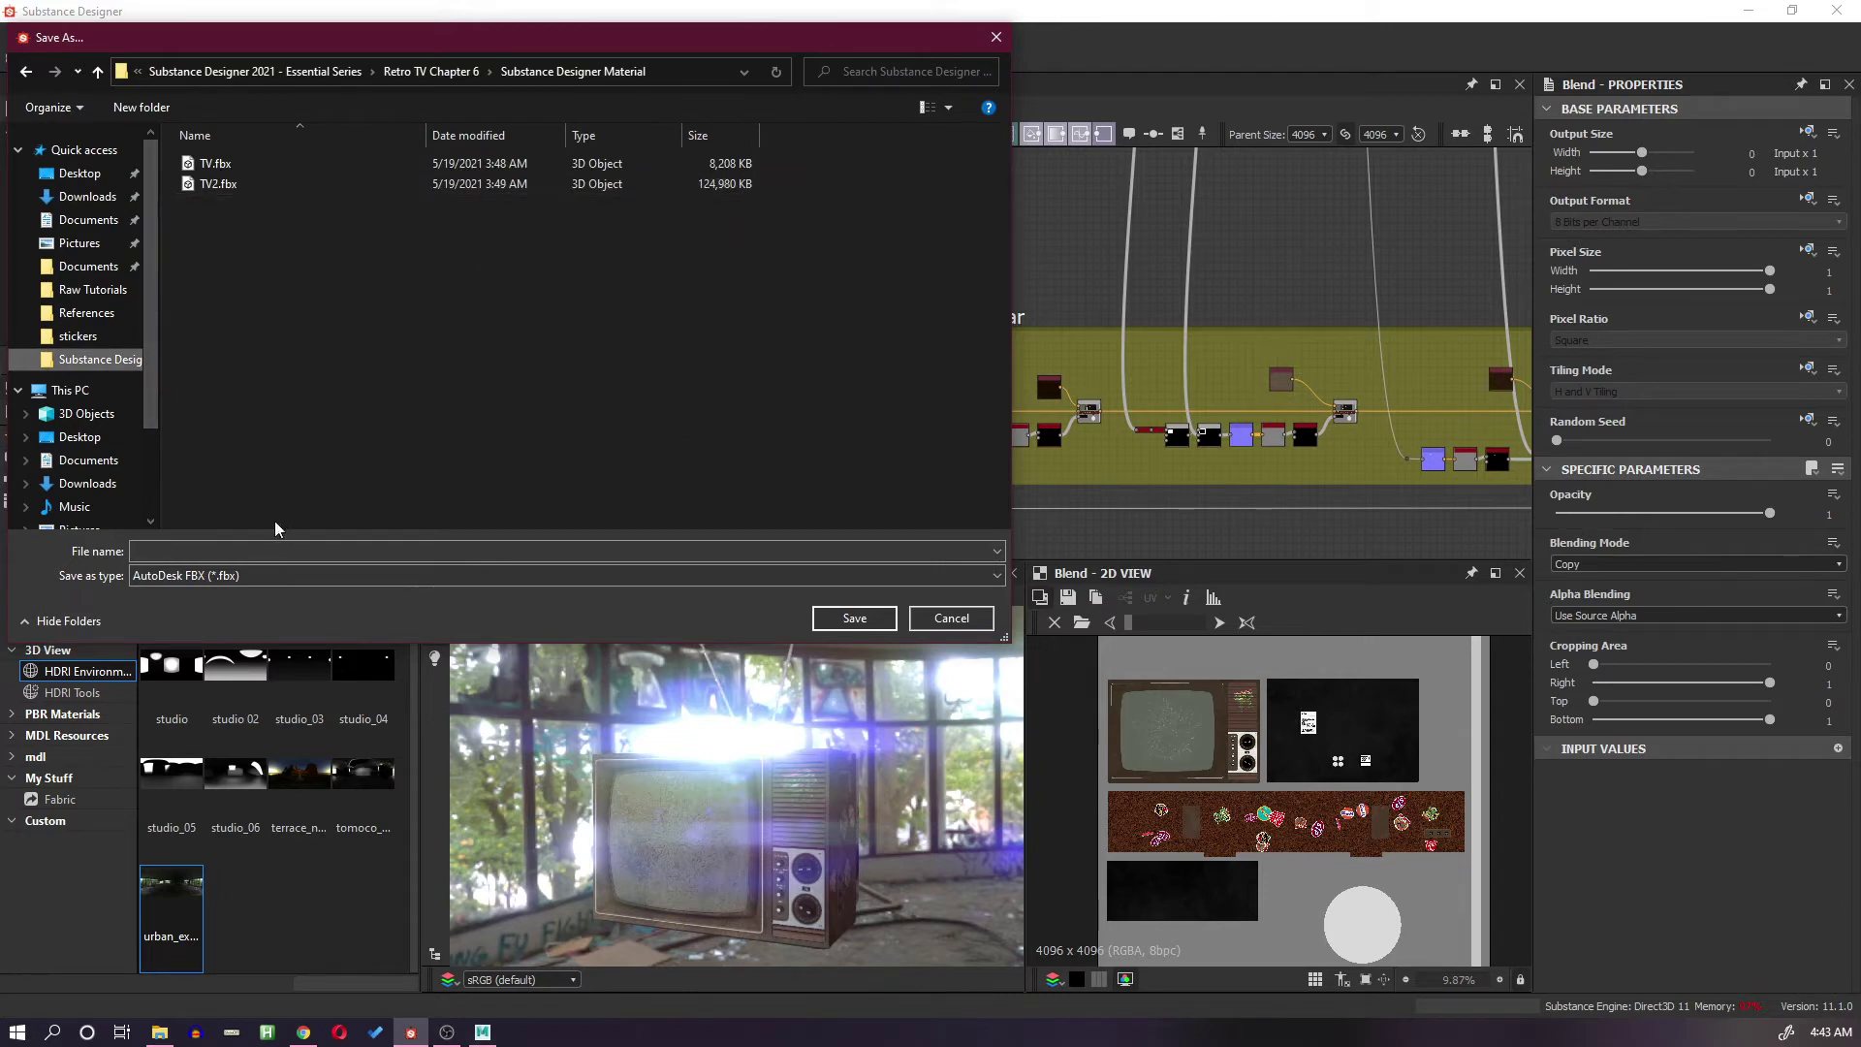
click(286, 552)
text(TV)
key(BackSpace)
text(e)
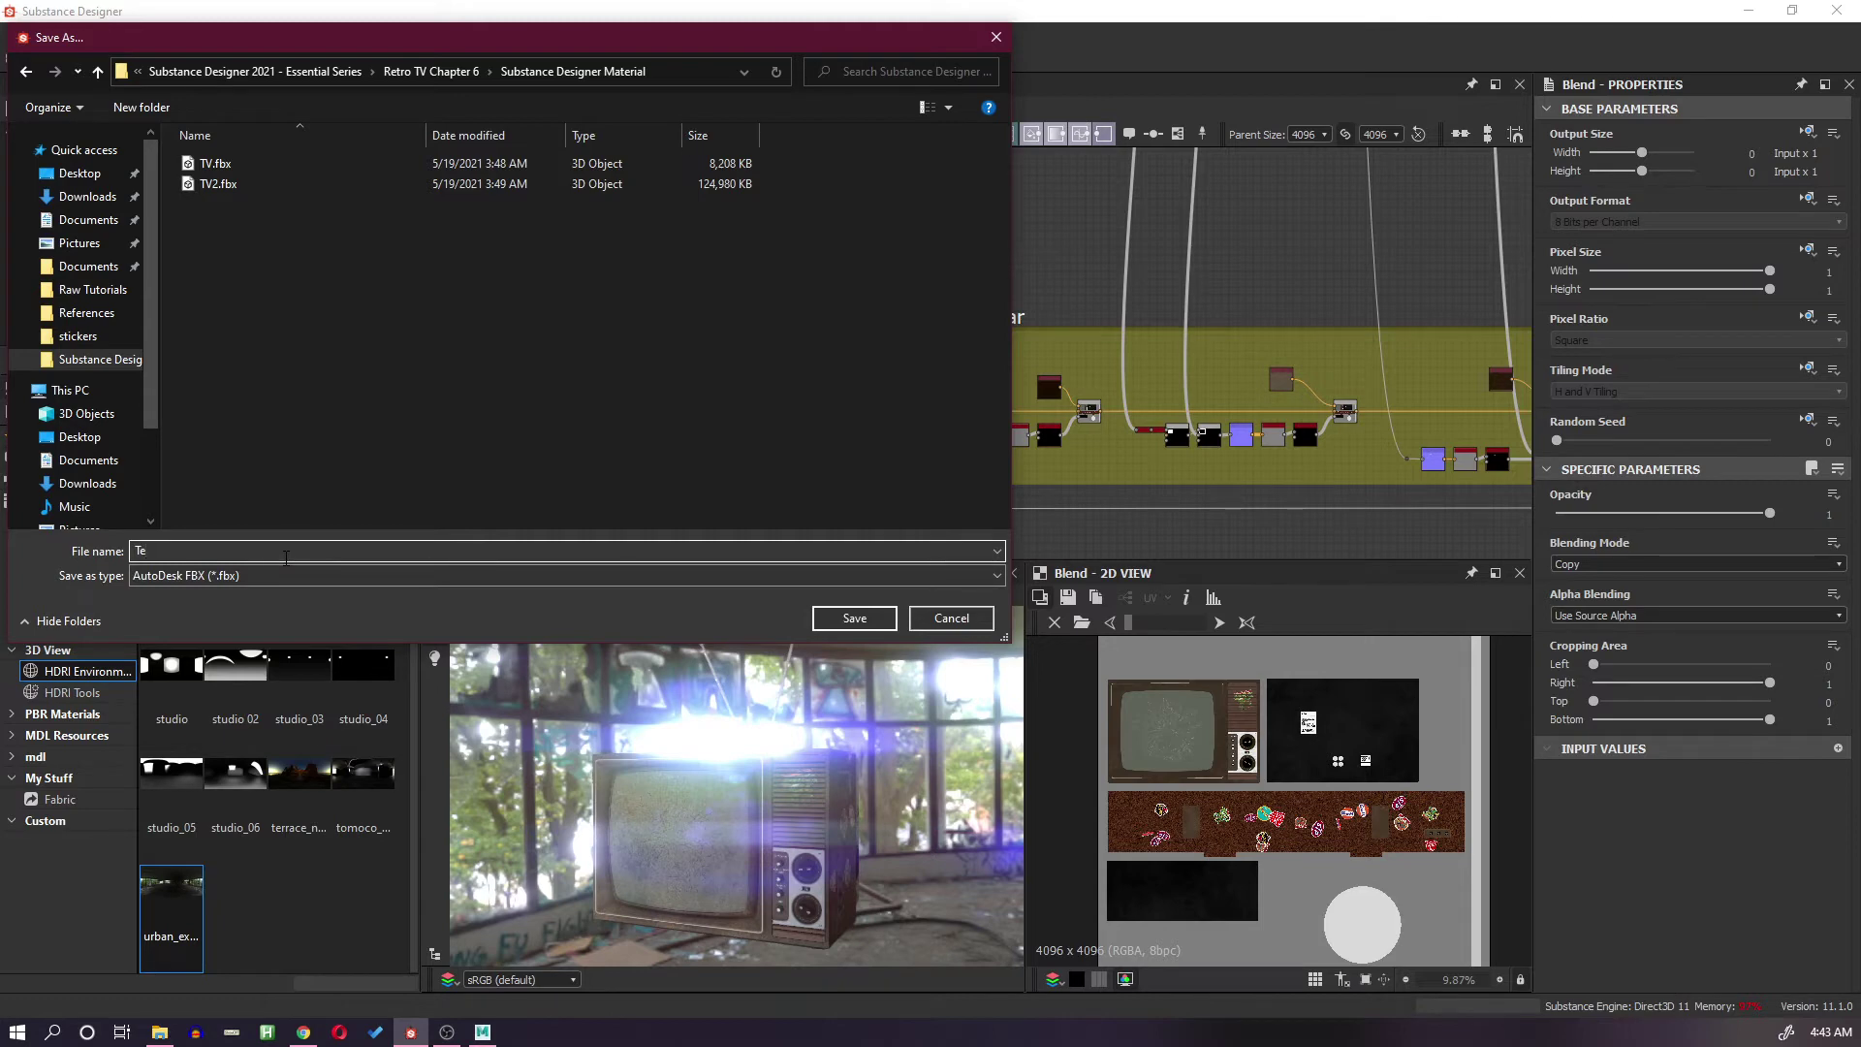
text(levision Set Mesh)
key(Return)
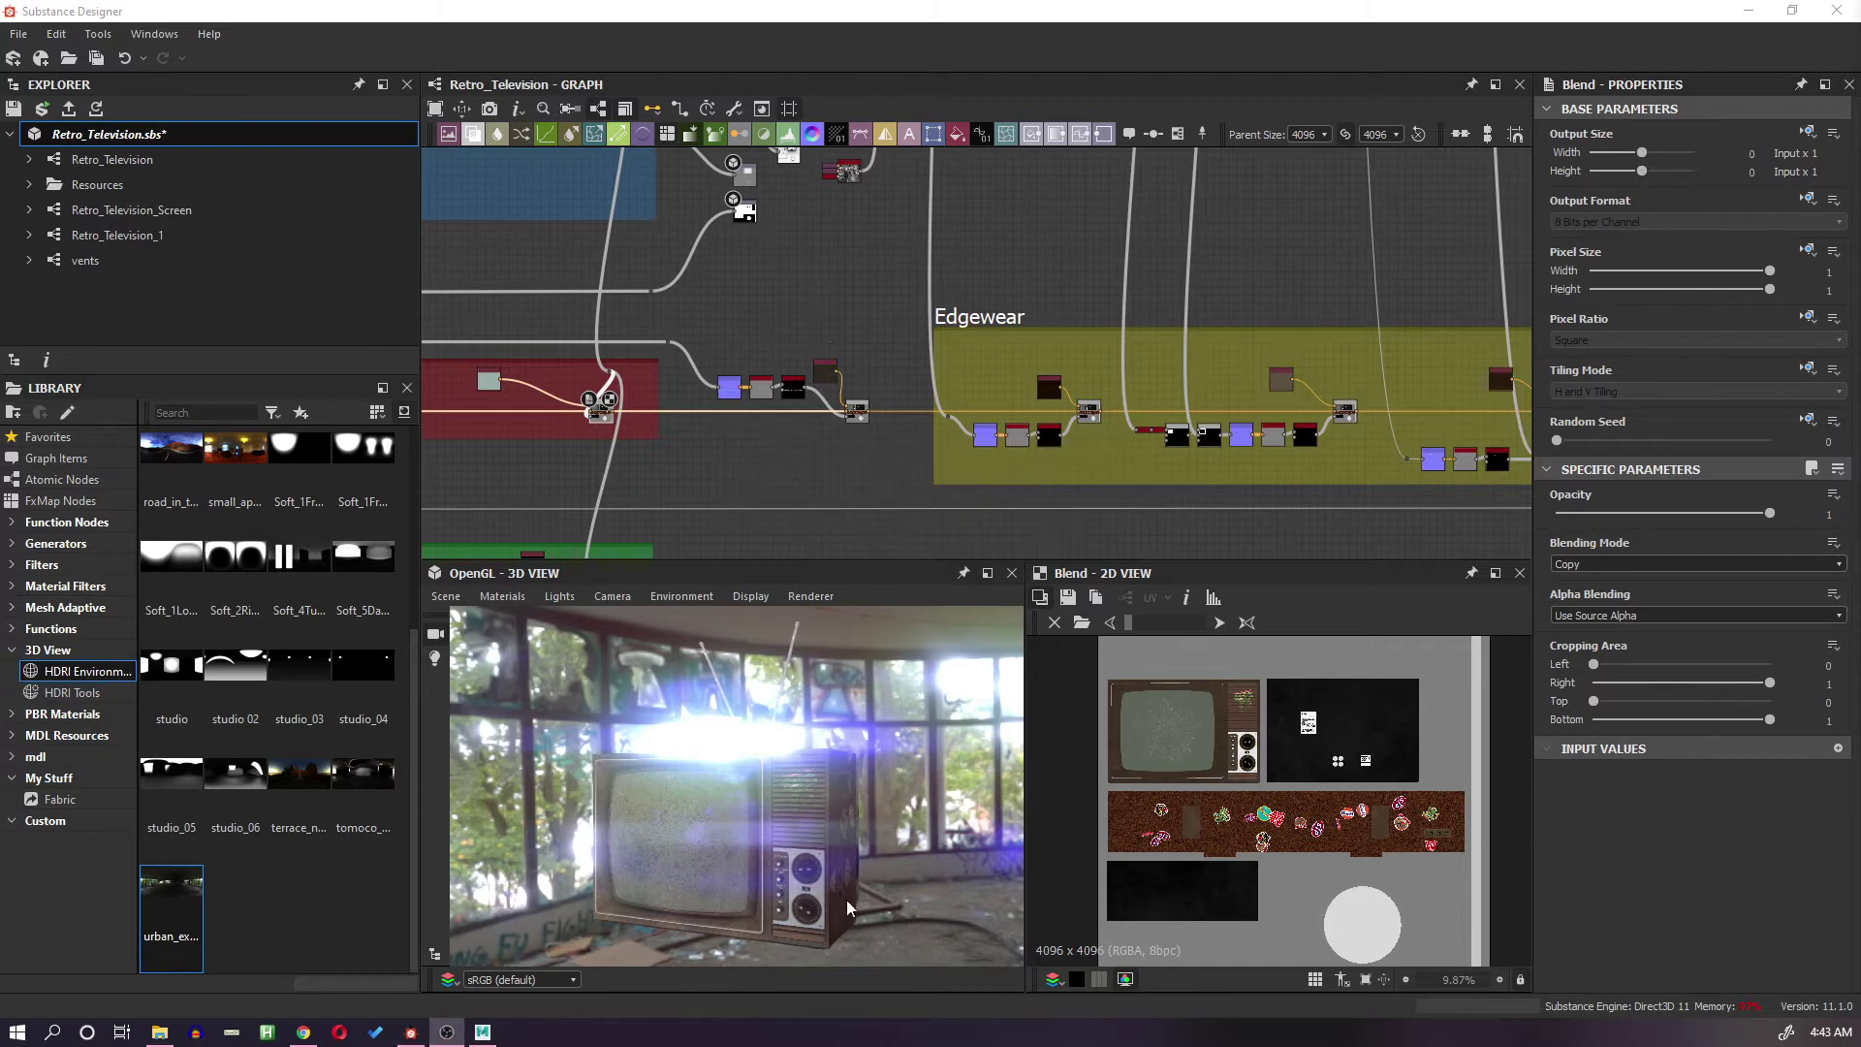
Step: Switch to Maya, import Television.fbx from the Retro TV Chapter 6 folder, and inspect the imported model
click(481, 1031)
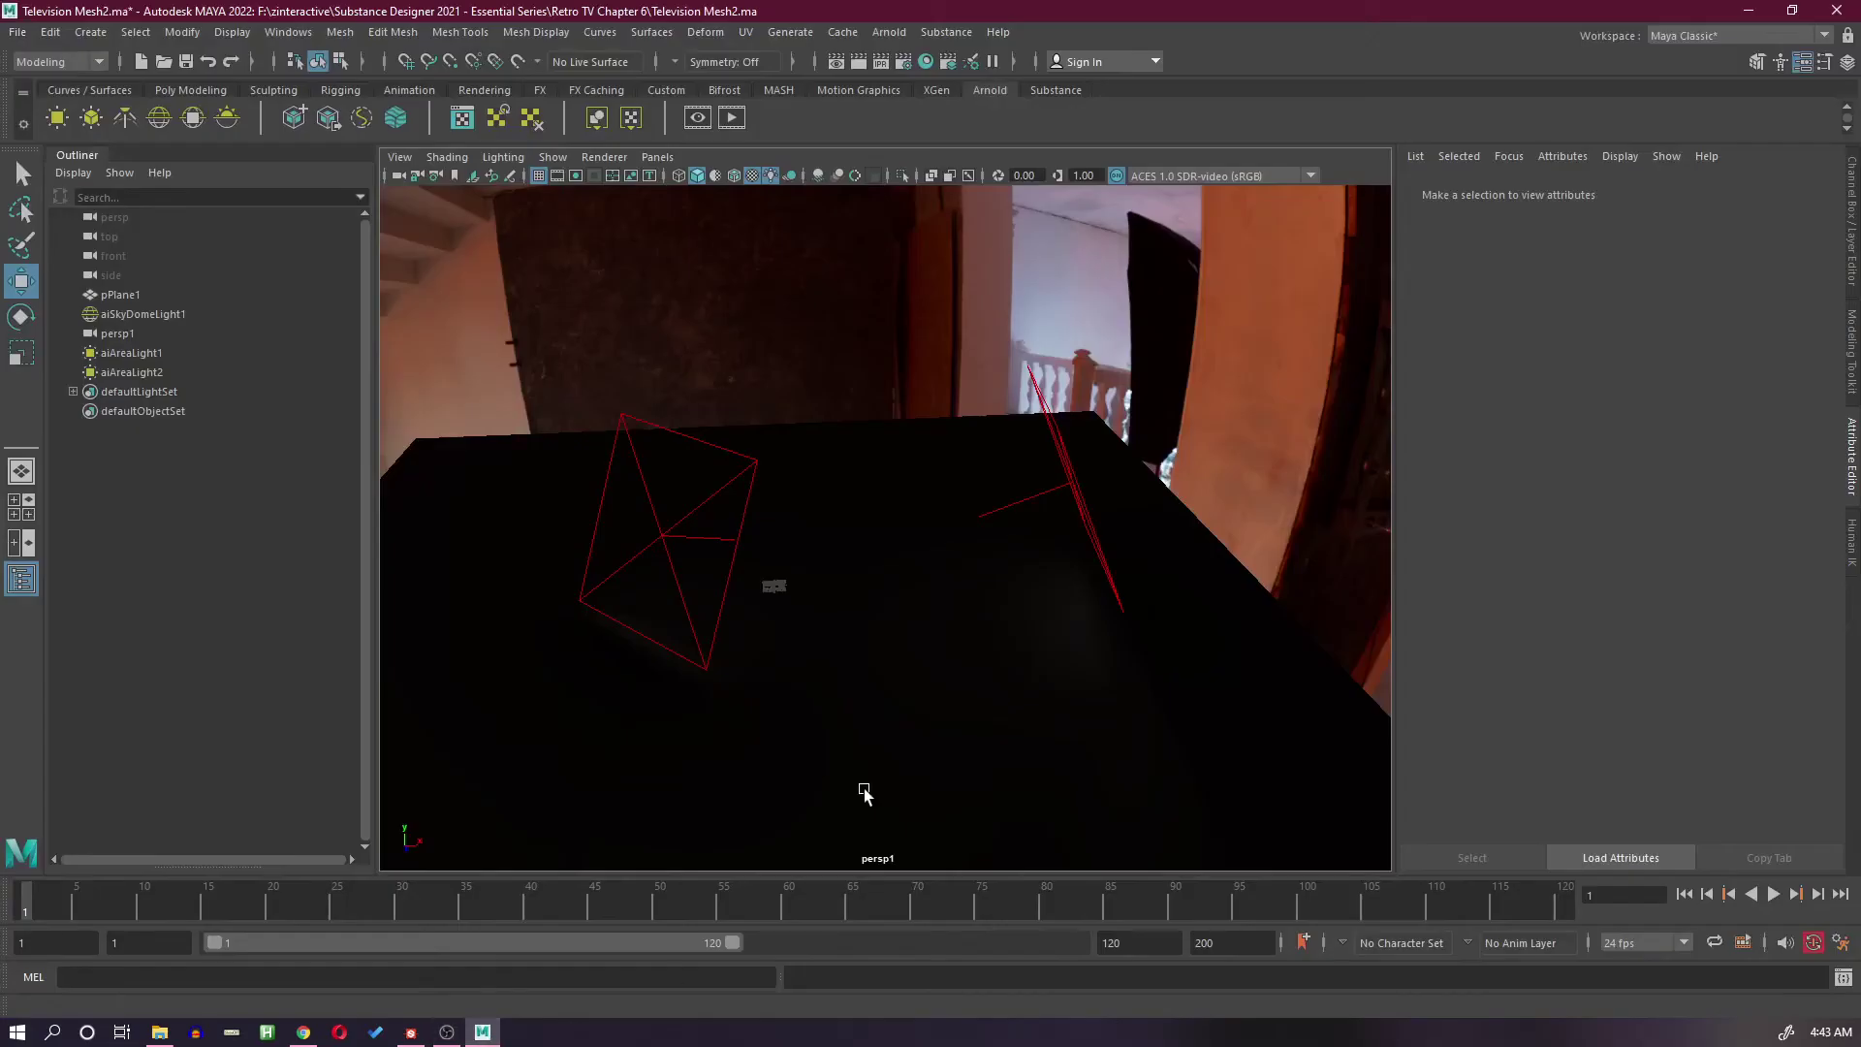
click(17, 32)
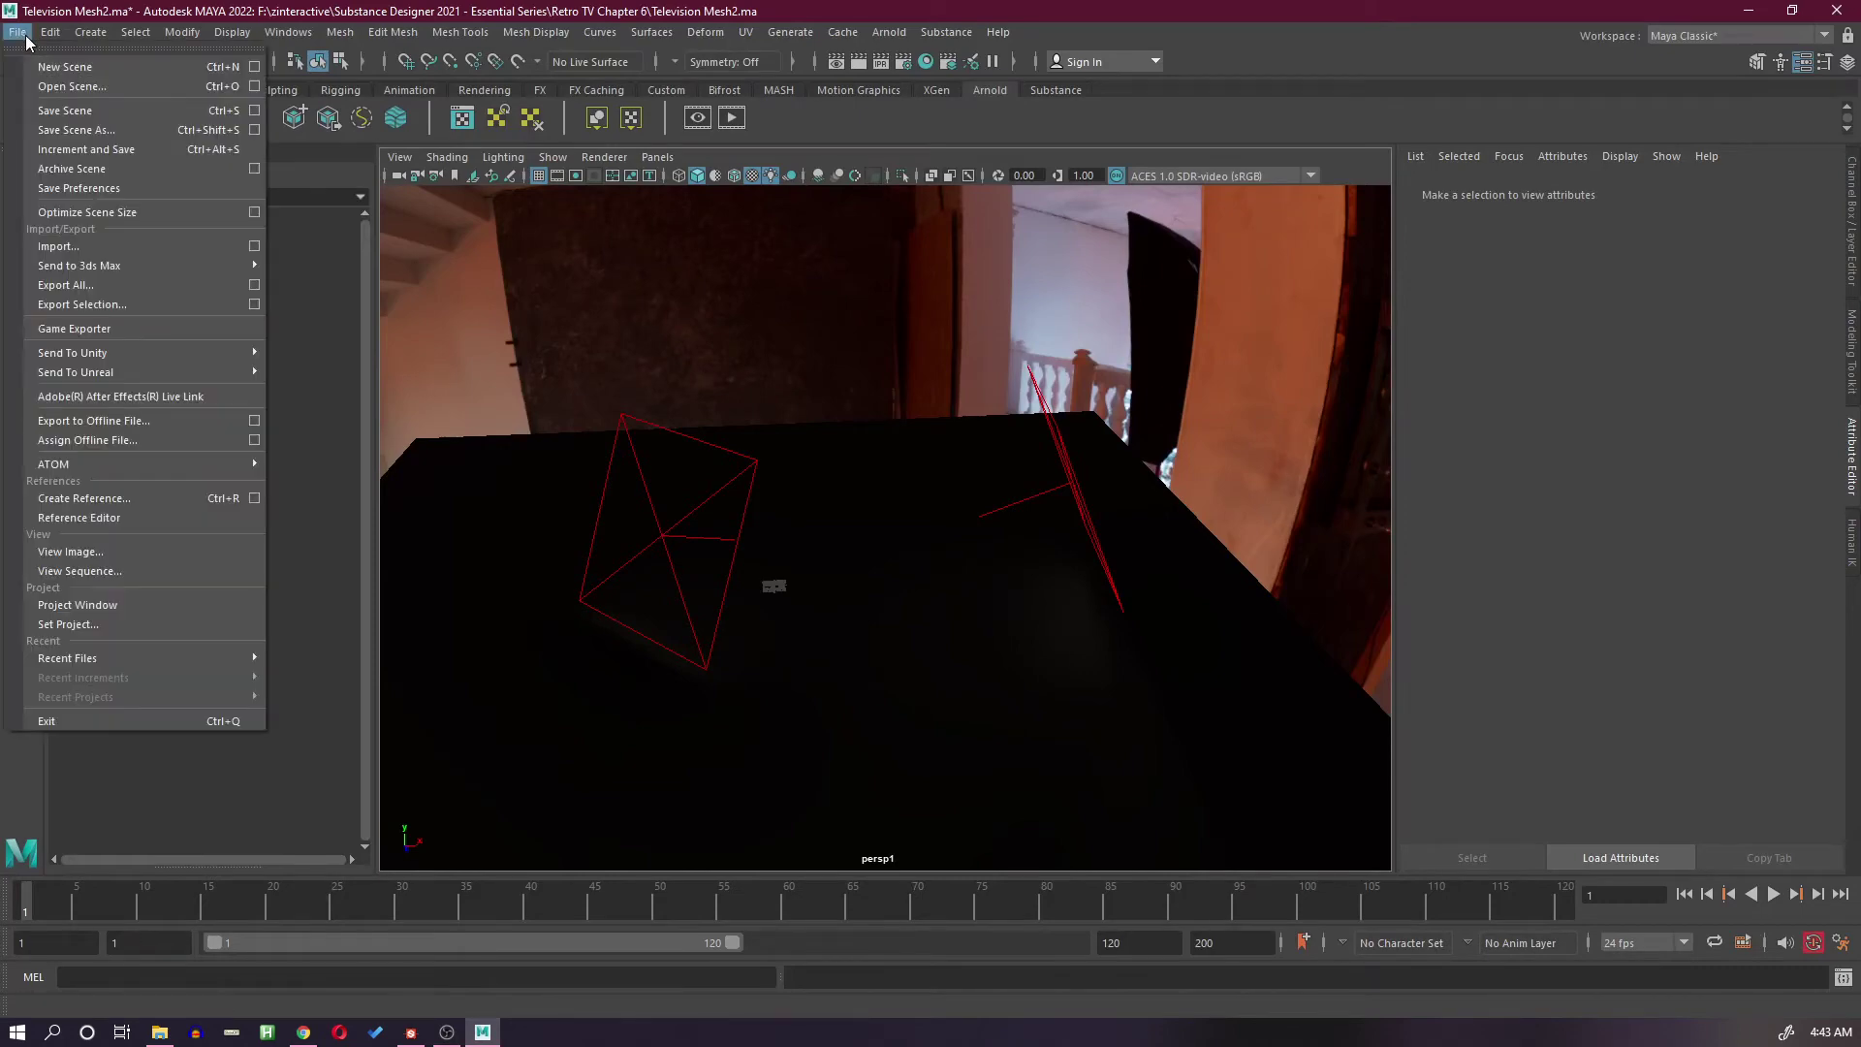
click(124, 250)
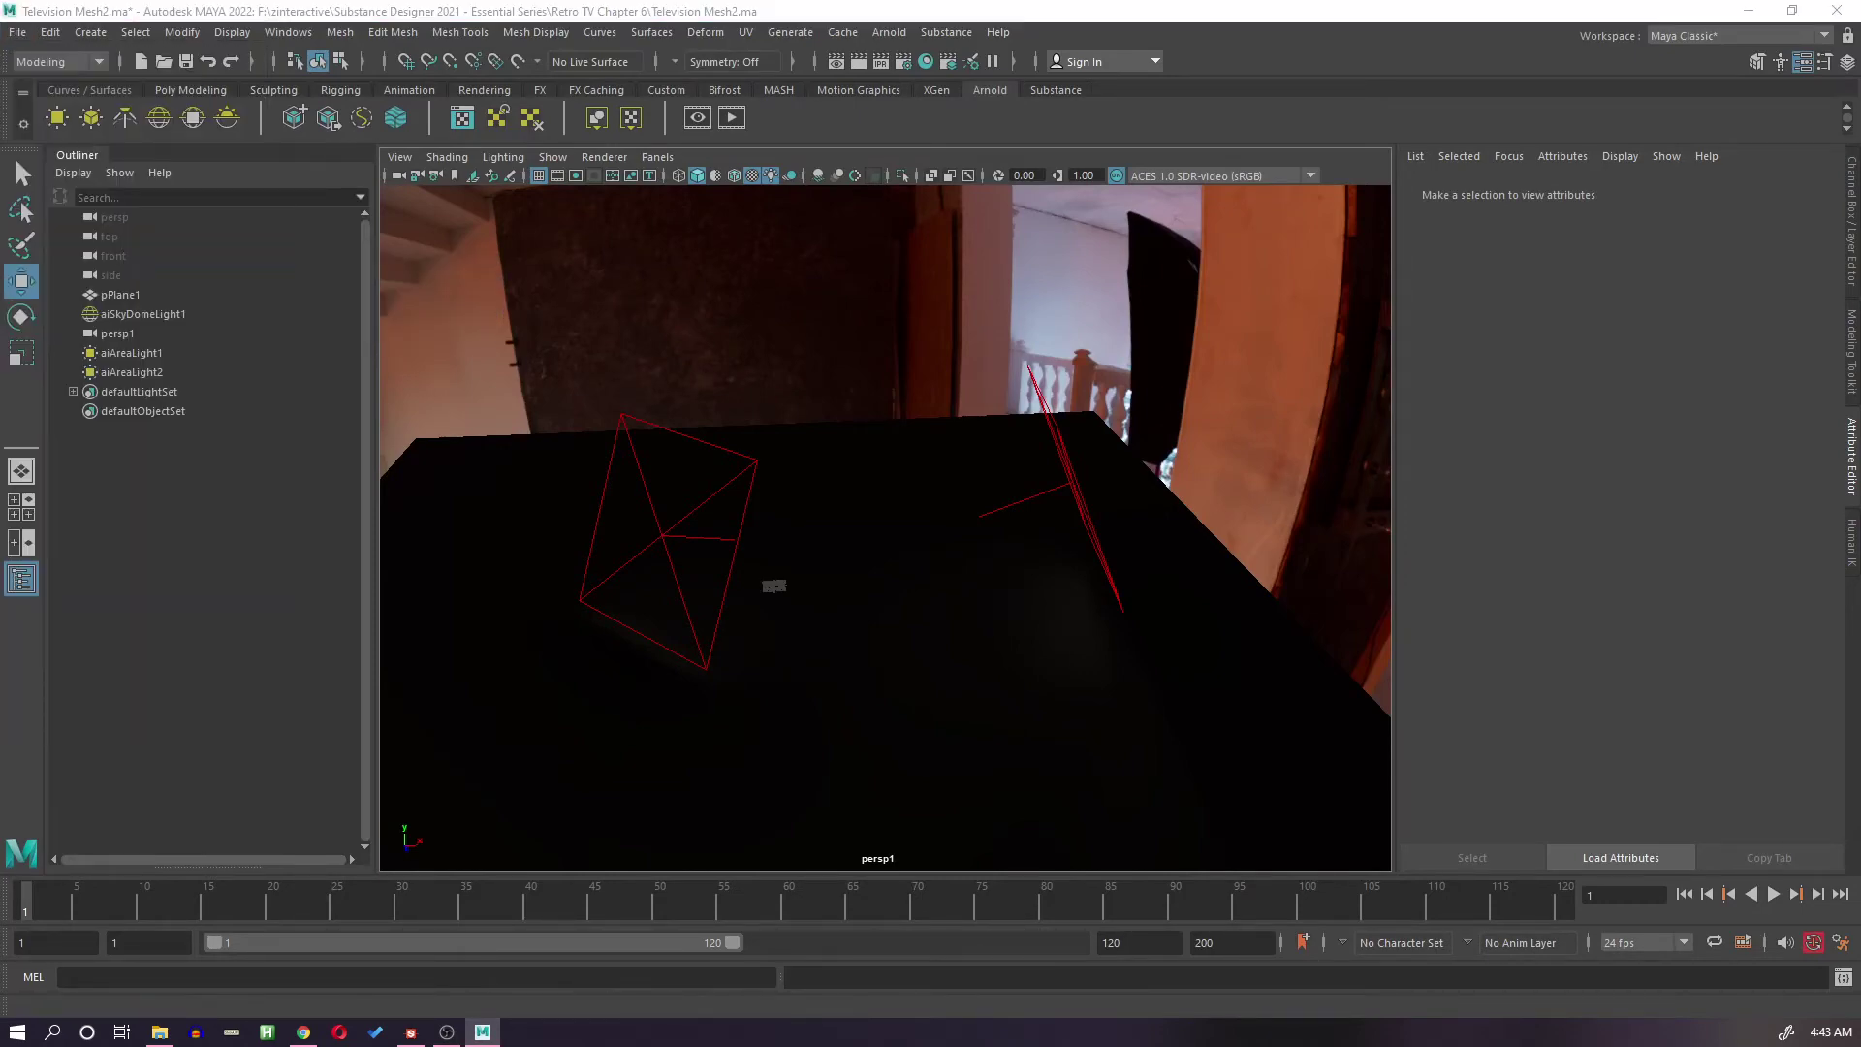
drag(159, 182, 1305, 195)
key(Escape)
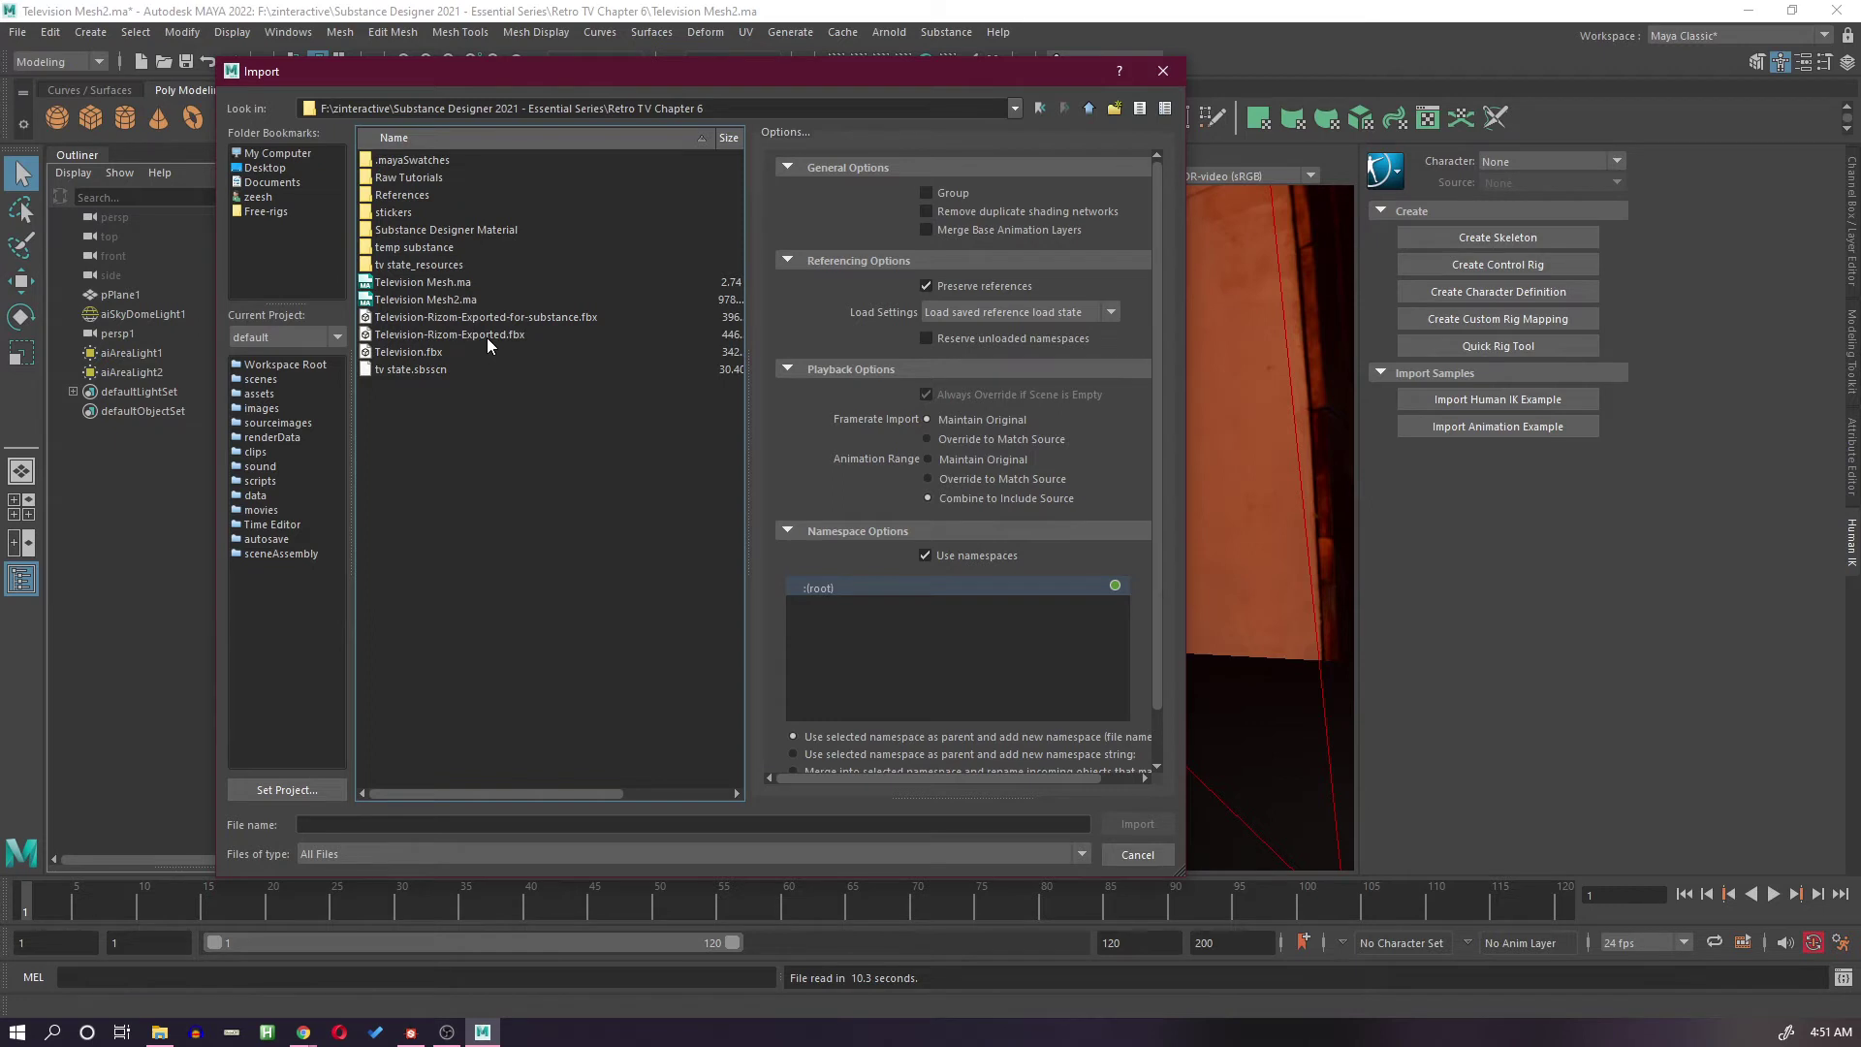
click(433, 349)
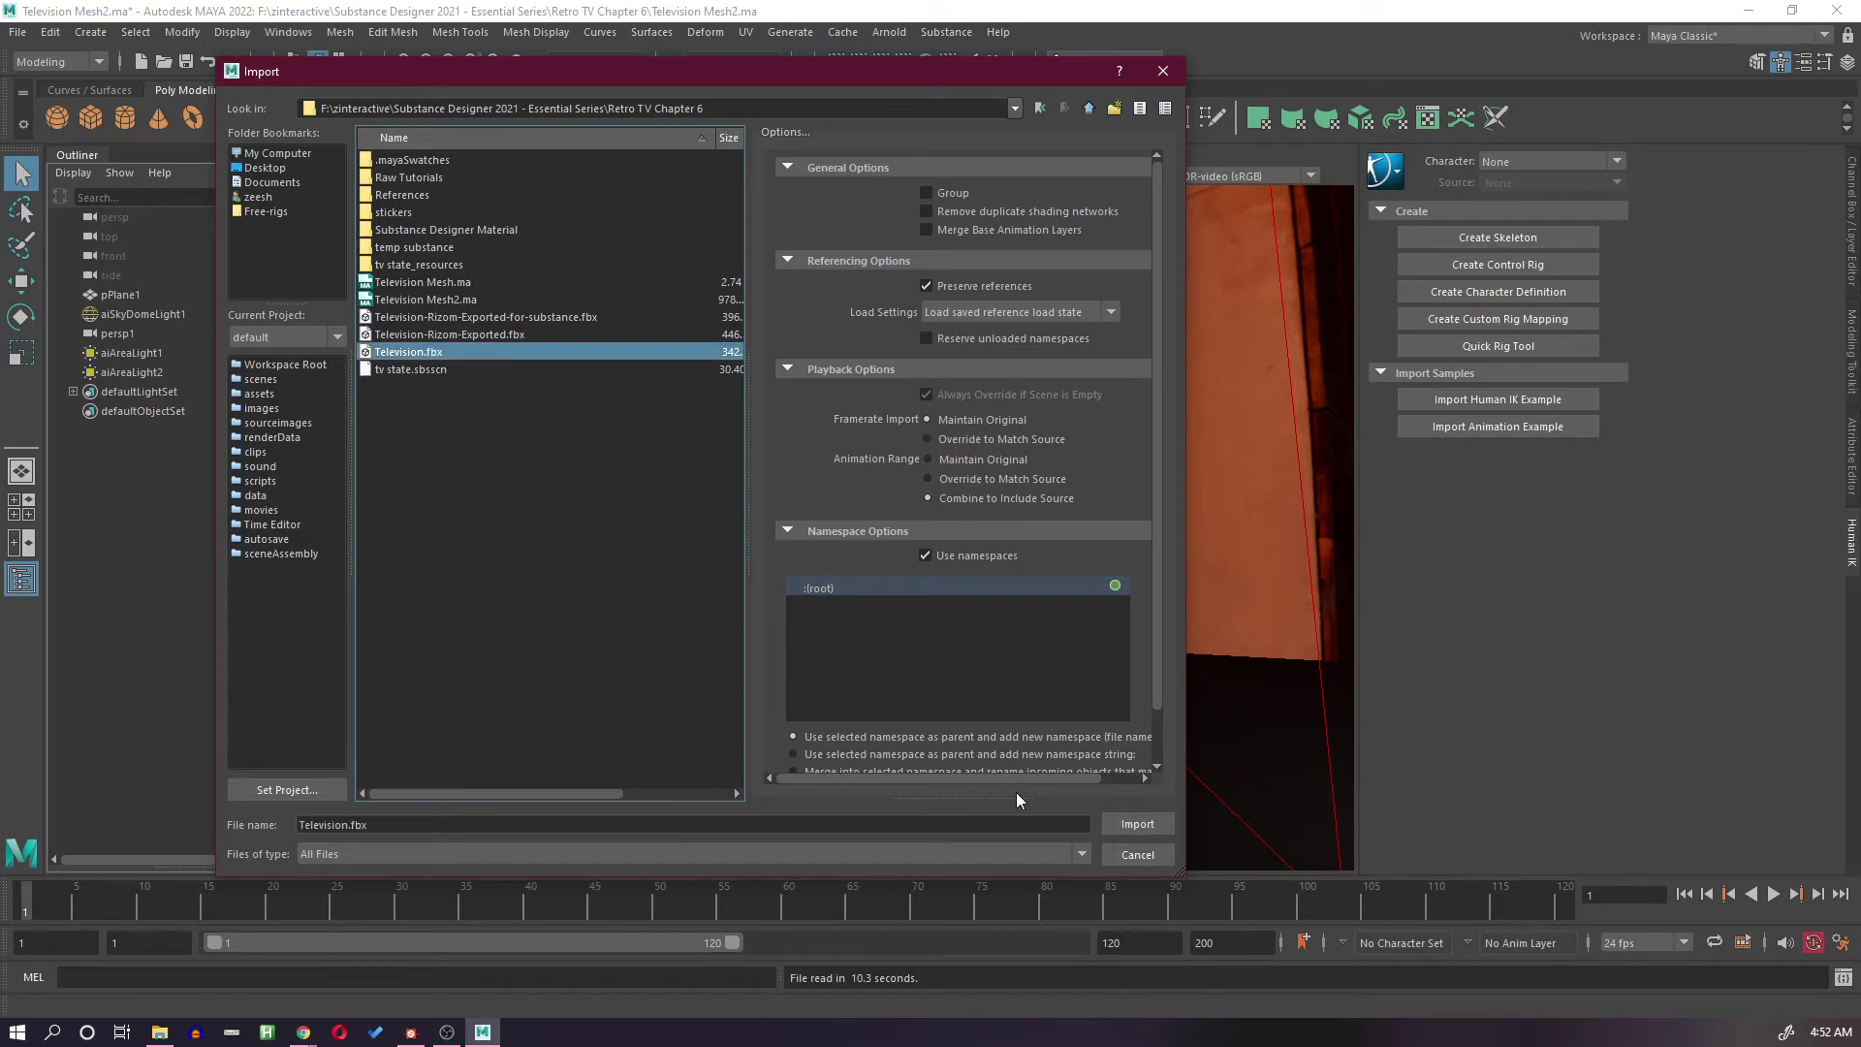
click(1139, 824)
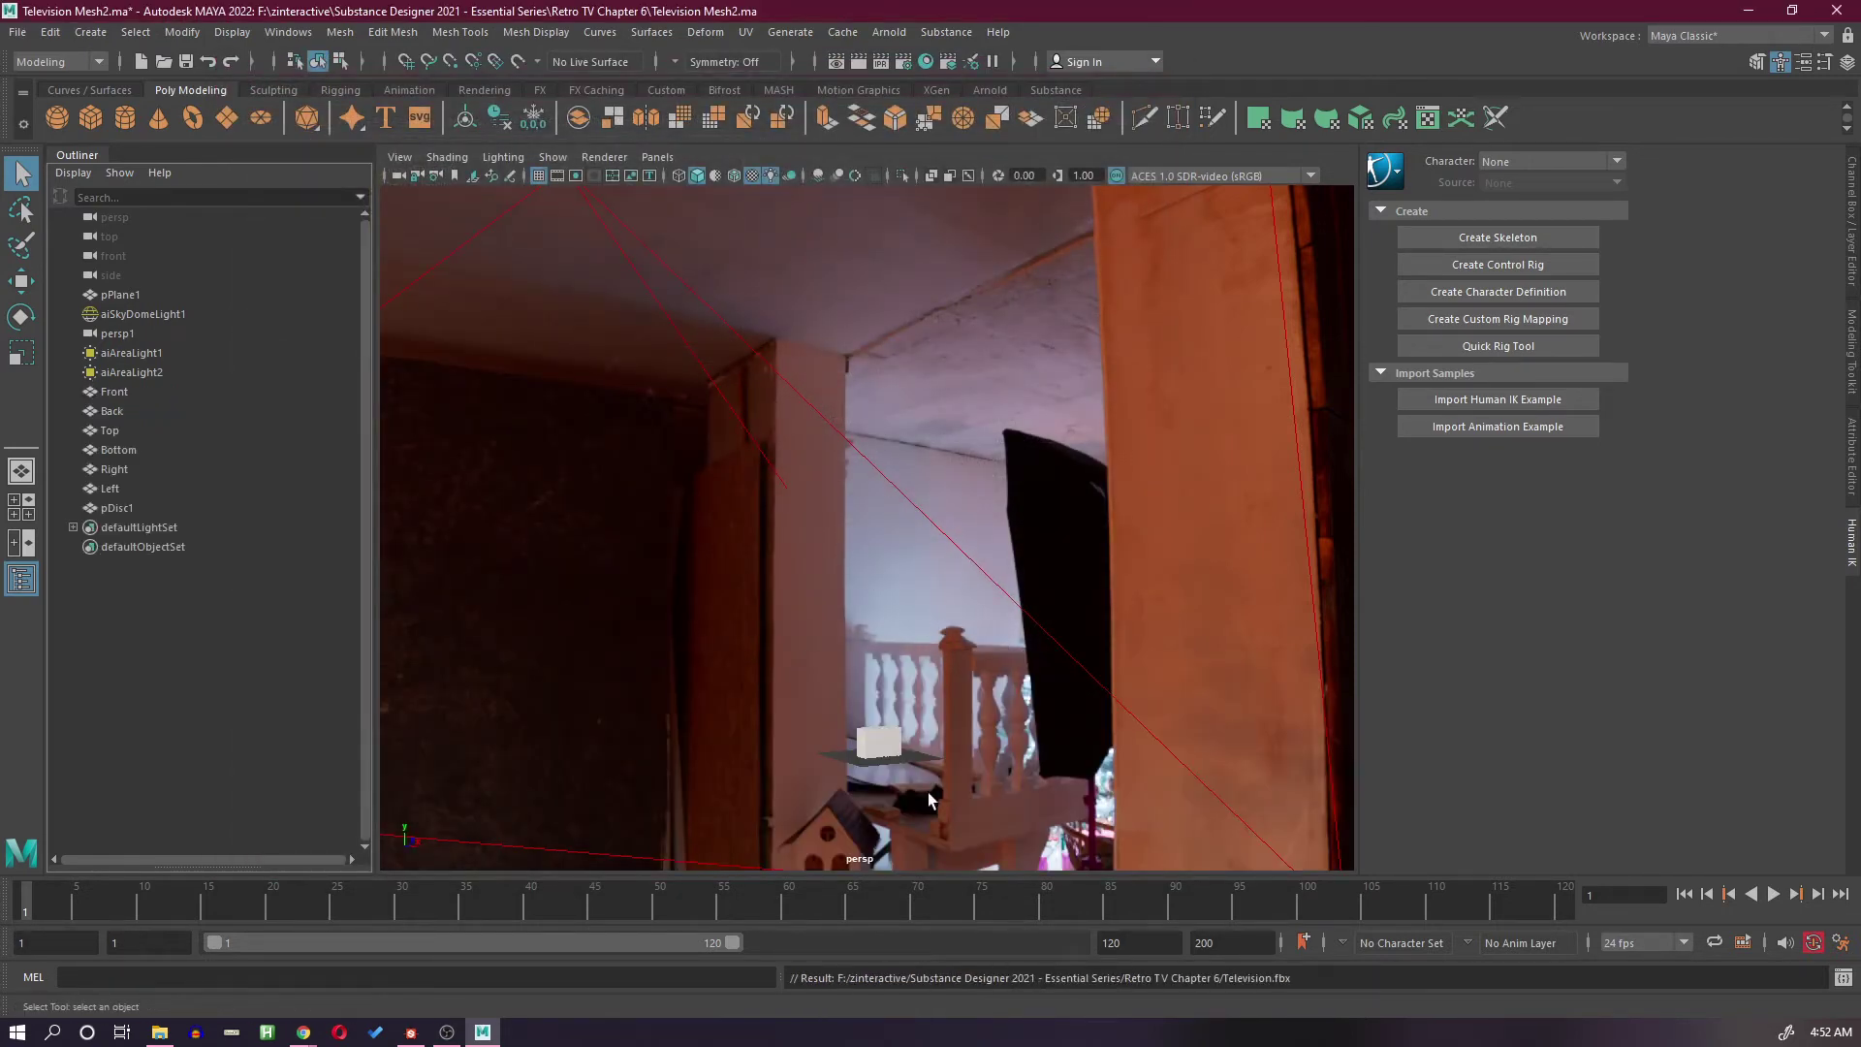
scroll(928, 799, up, 3)
alt+middle_drag(915, 752, 901, 630)
alt+right_drag(901, 630, 903, 727)
alt+middle_drag(903, 727, 904, 632)
alt+right_drag(901, 630, 876, 694)
mouse_move(876, 695)
alt+mouse_down()
mouse_move(906, 653)
mouse_move(852, 669)
mouse_move(964, 657)
mouse_move(818, 668)
mouse_move(834, 703)
mouse_move(876, 672)
mouse_move(931, 692)
mouse_move(852, 652)
mouse_move(856, 690)
mouse_move(872, 663)
alt+mouse_up()
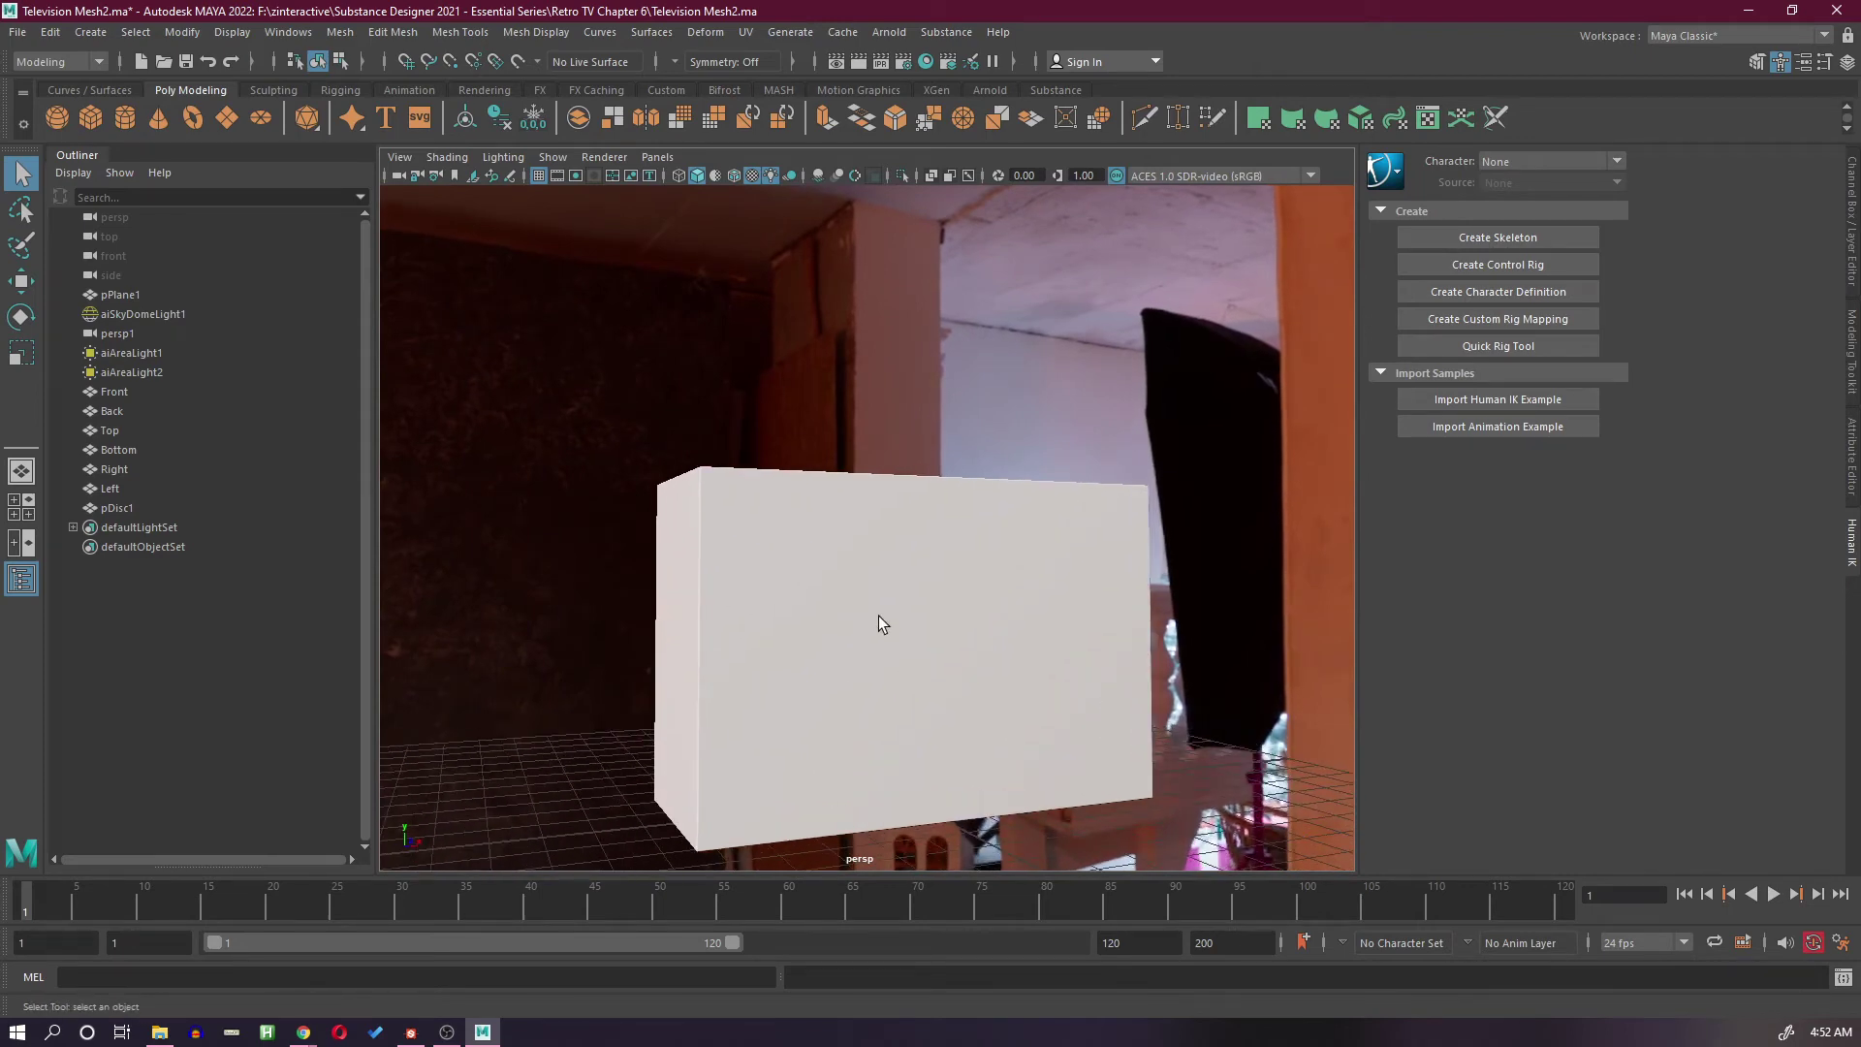
Step: Delete the imported Front, Back, Top, Bottom, Right, Left and pDisc1 meshes from the scene
key(ctrl+z)
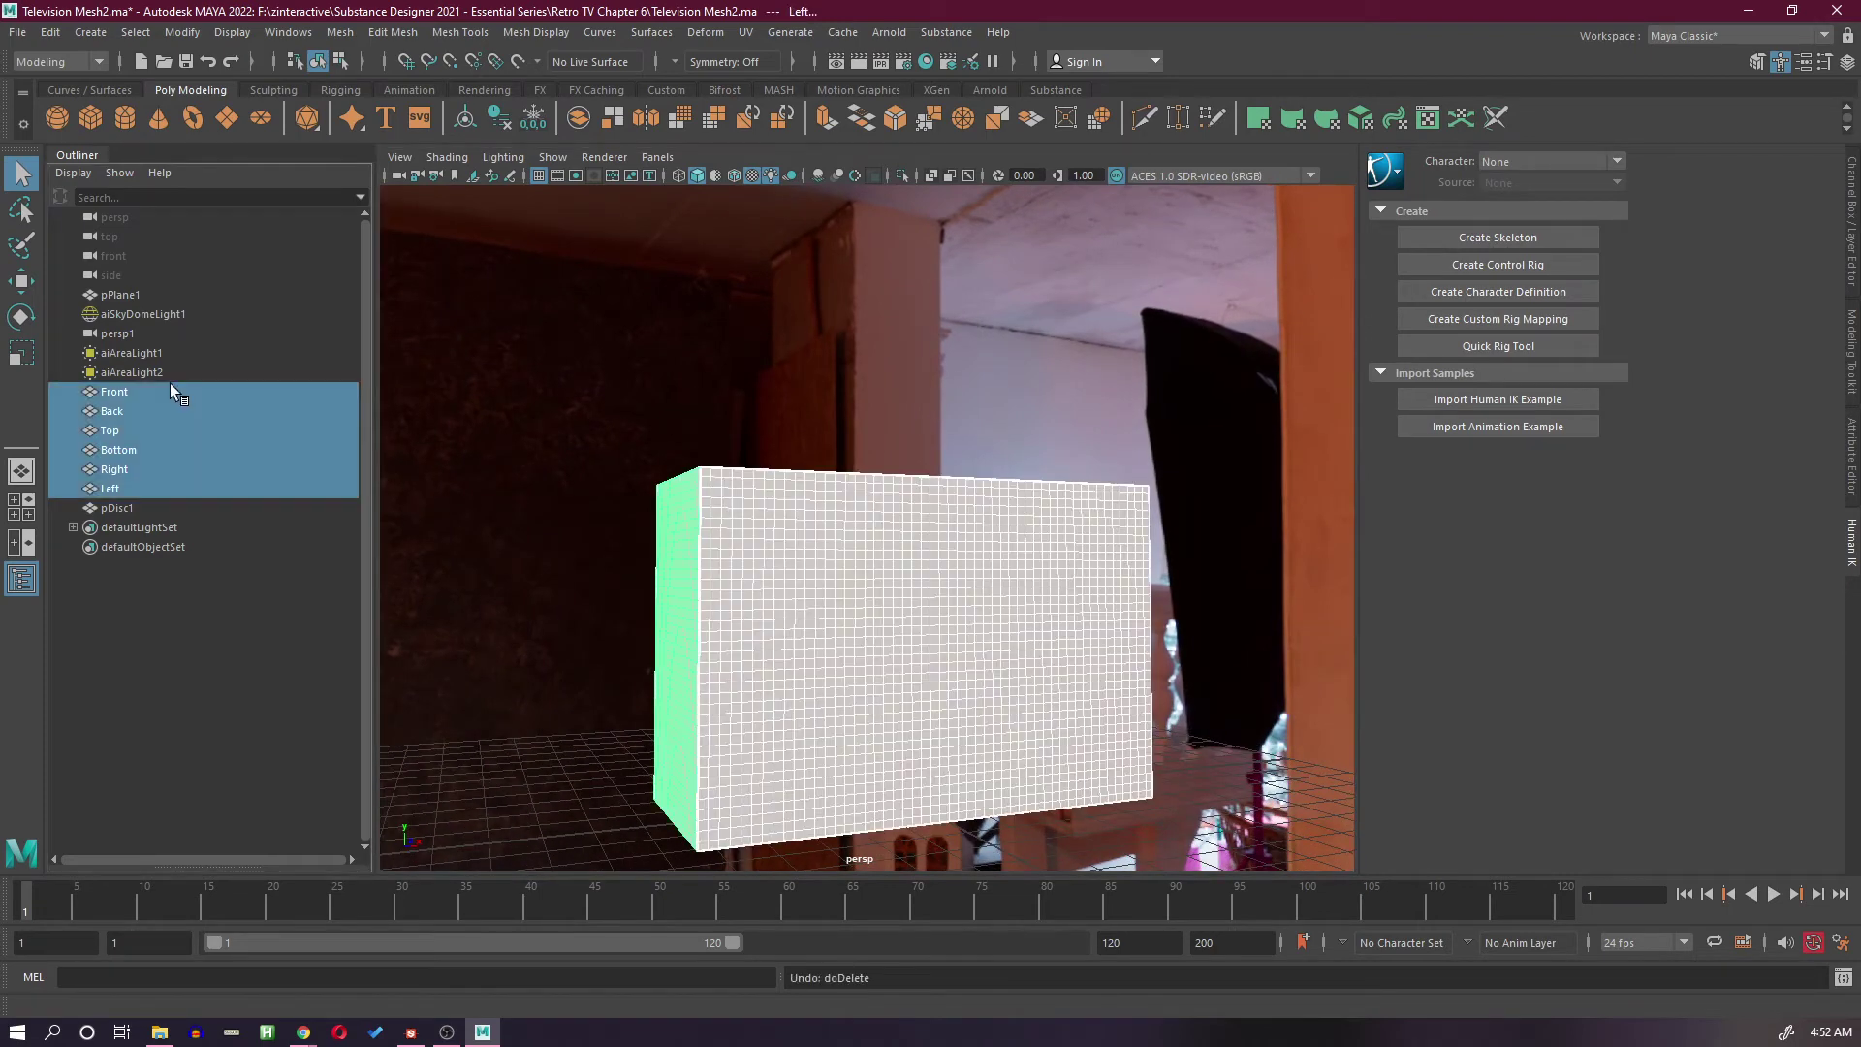
ctrl+click(161, 514)
key(Delete)
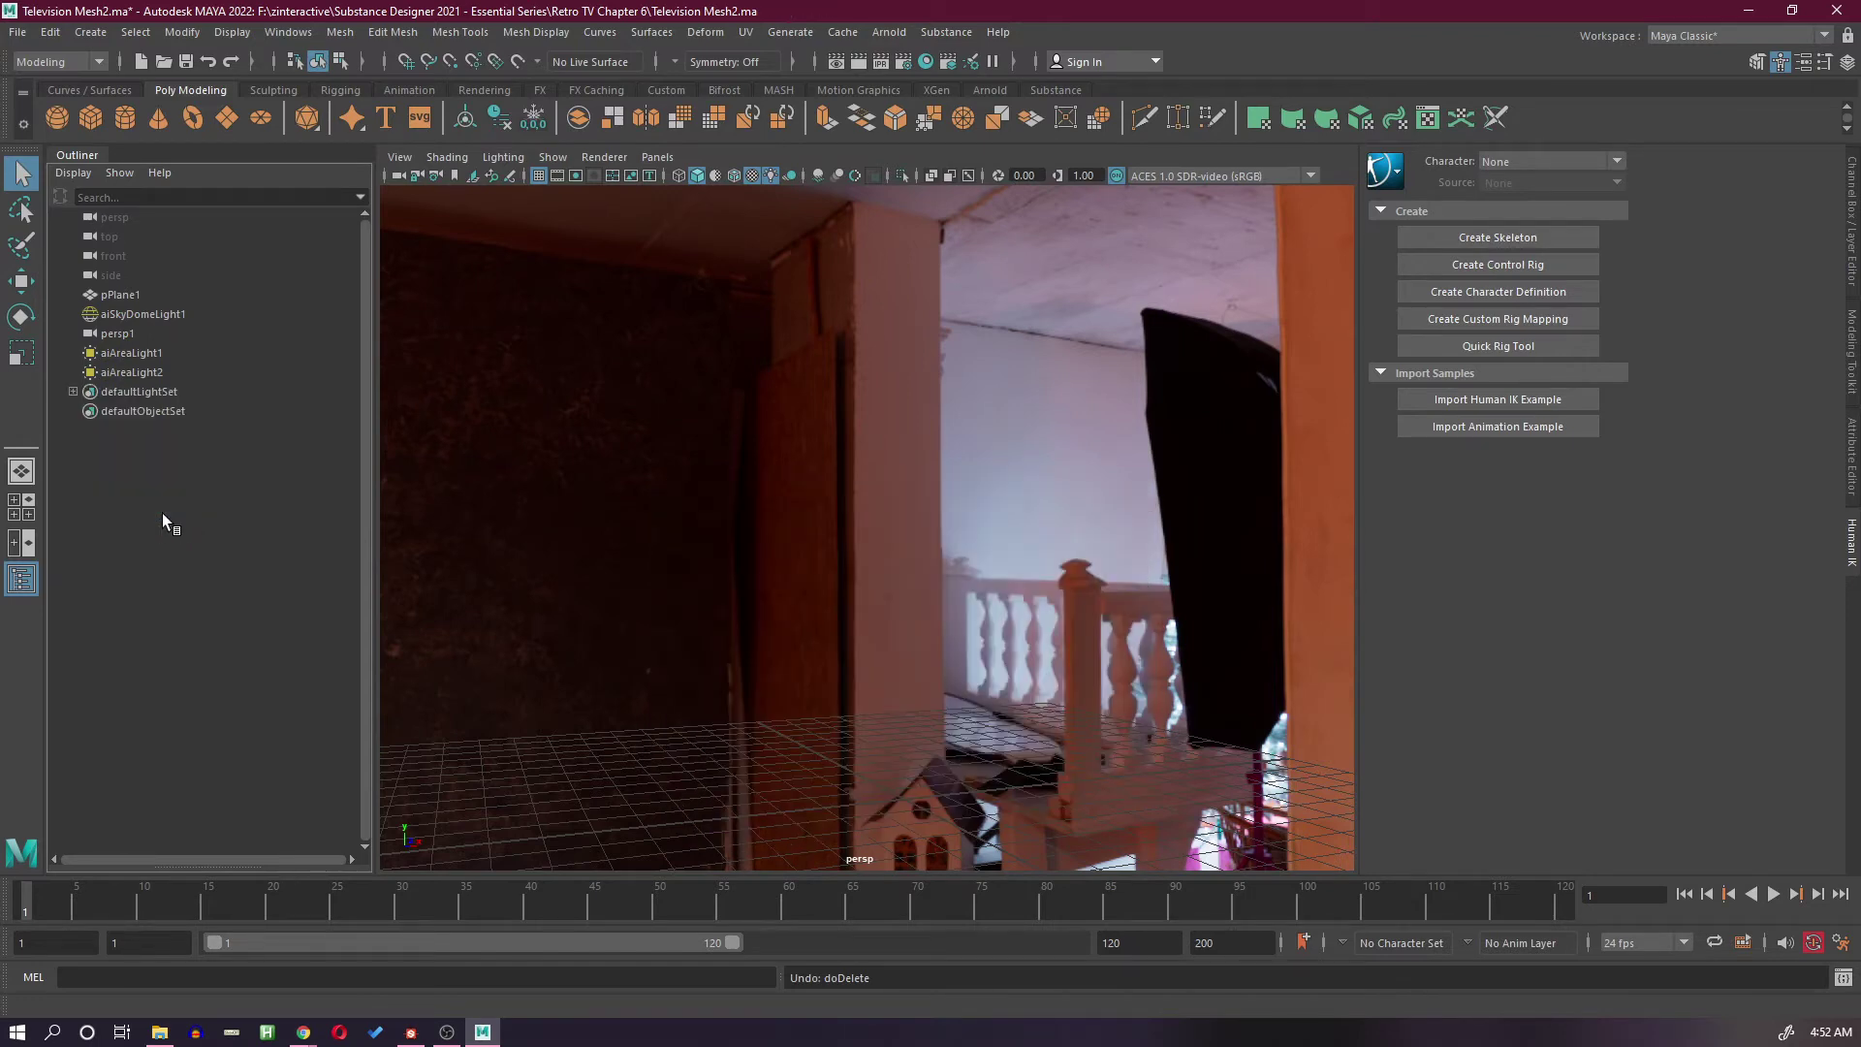
Step: Import Television Set Mesh.fbx from the Substance Designer Material folder and frame the television in the perspective view
click(18, 32)
click(122, 242)
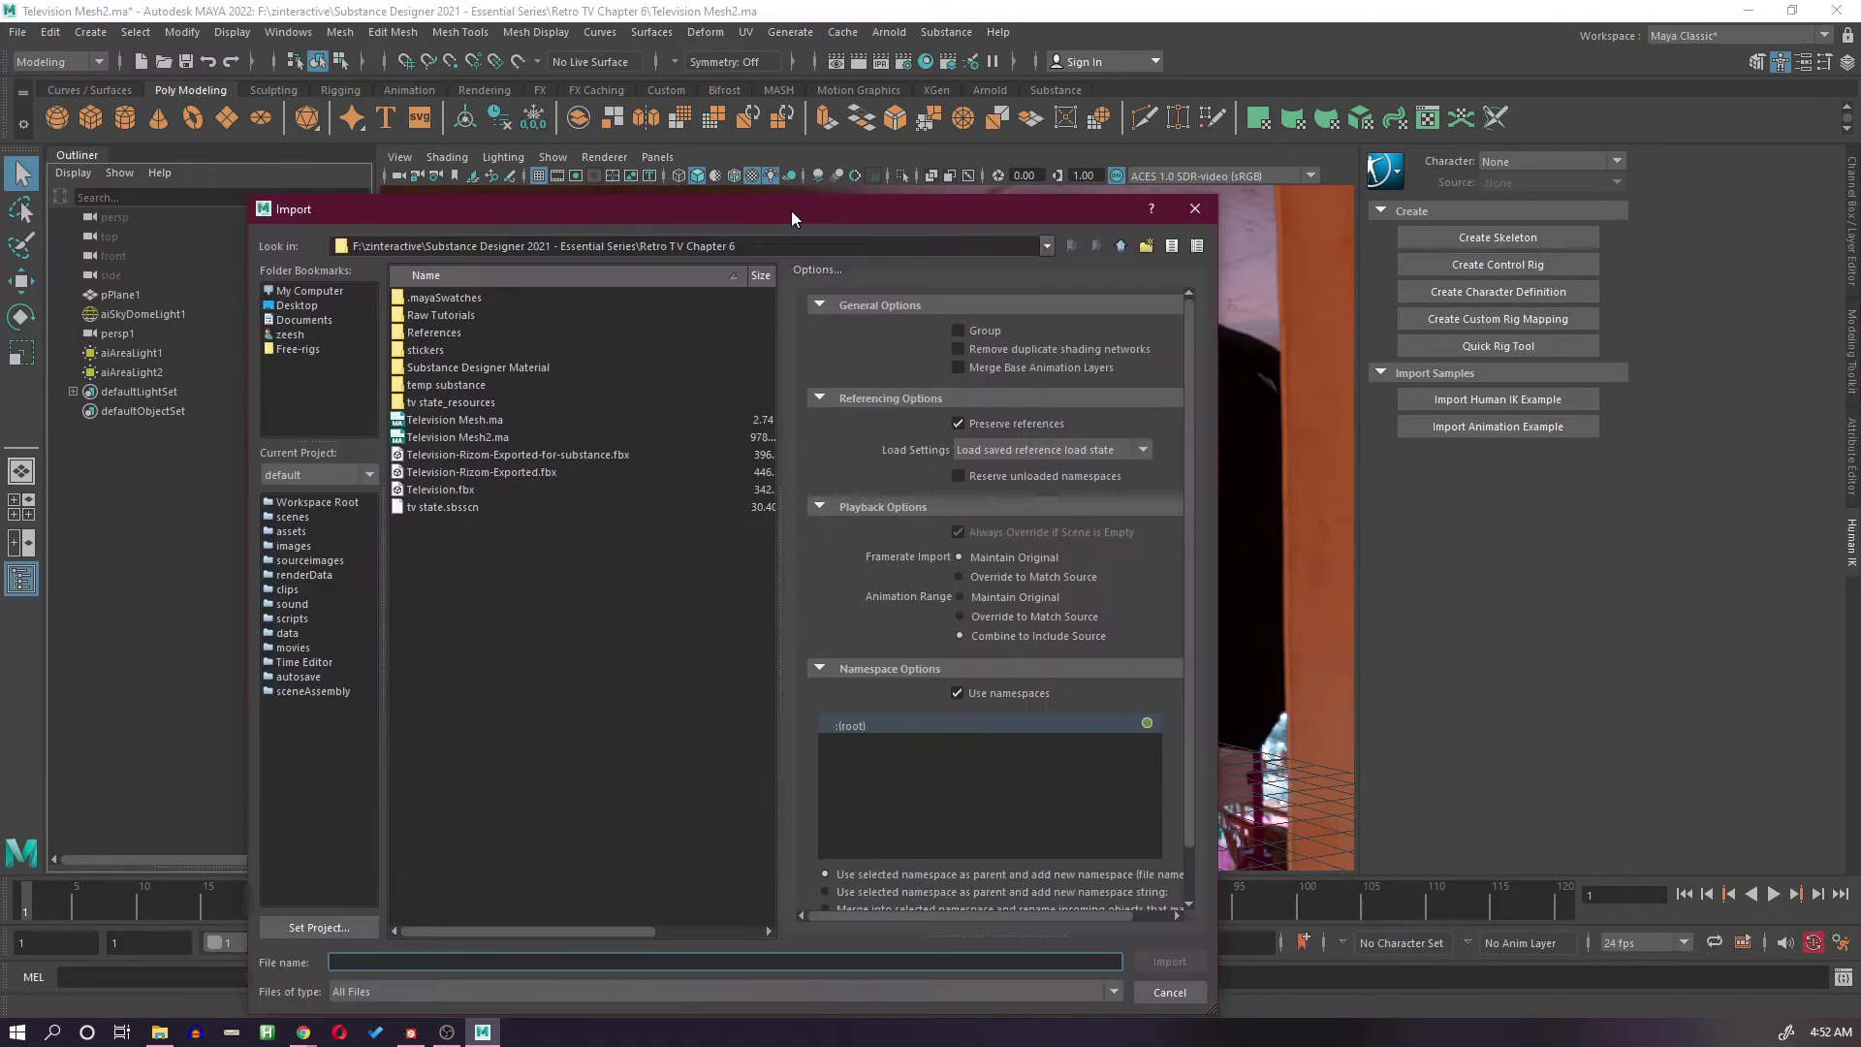
drag(792, 211, 842, 175)
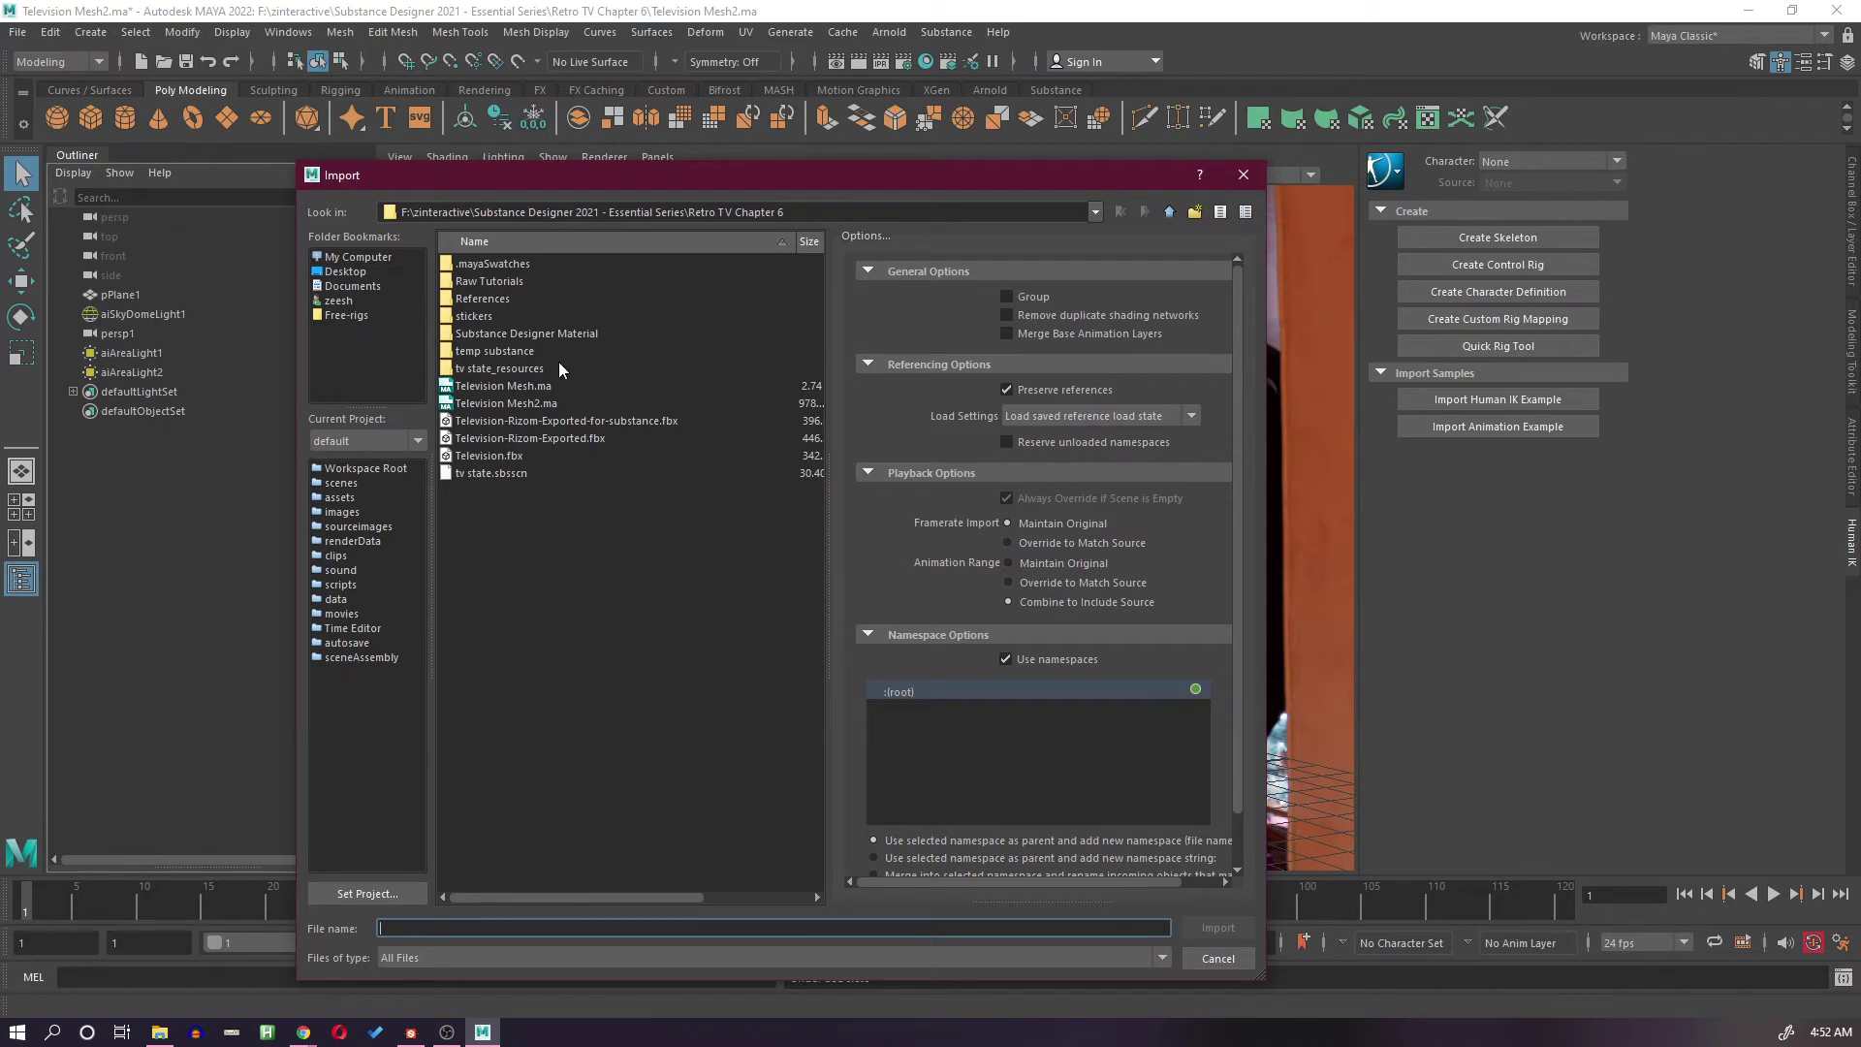
double_click(577, 335)
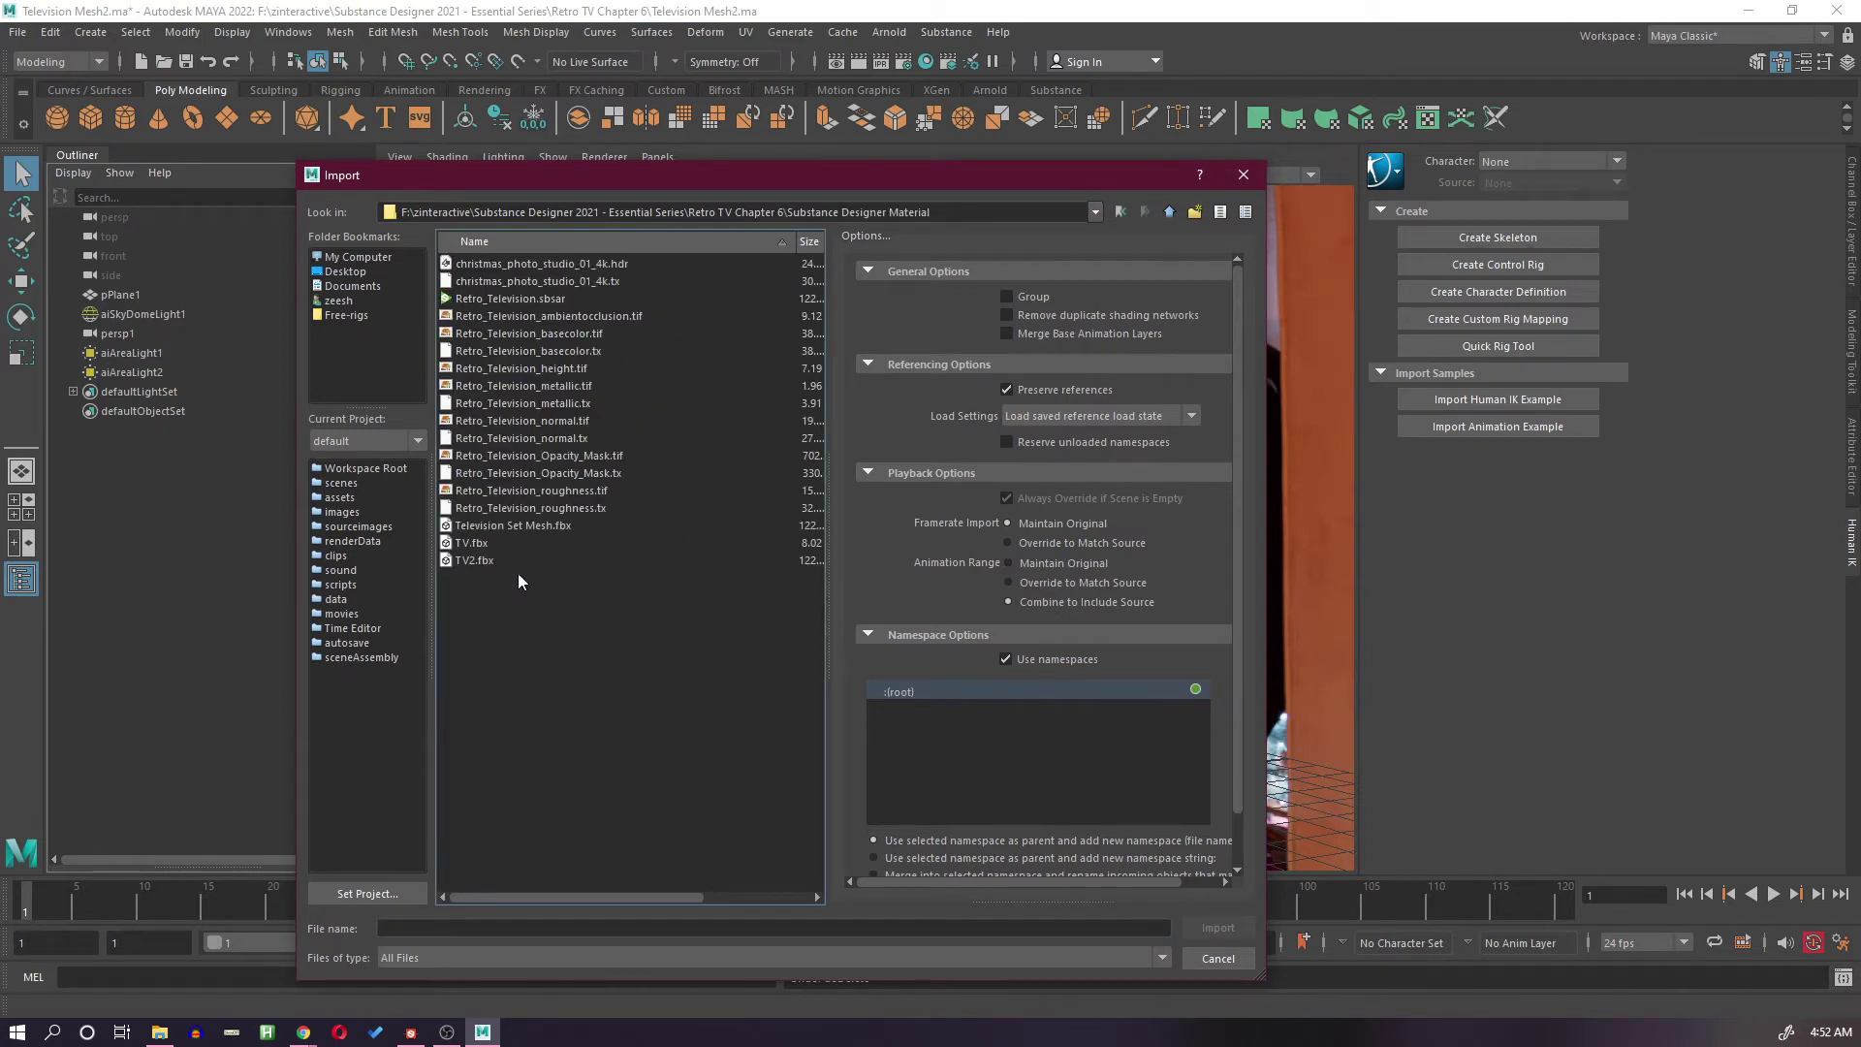
click(541, 530)
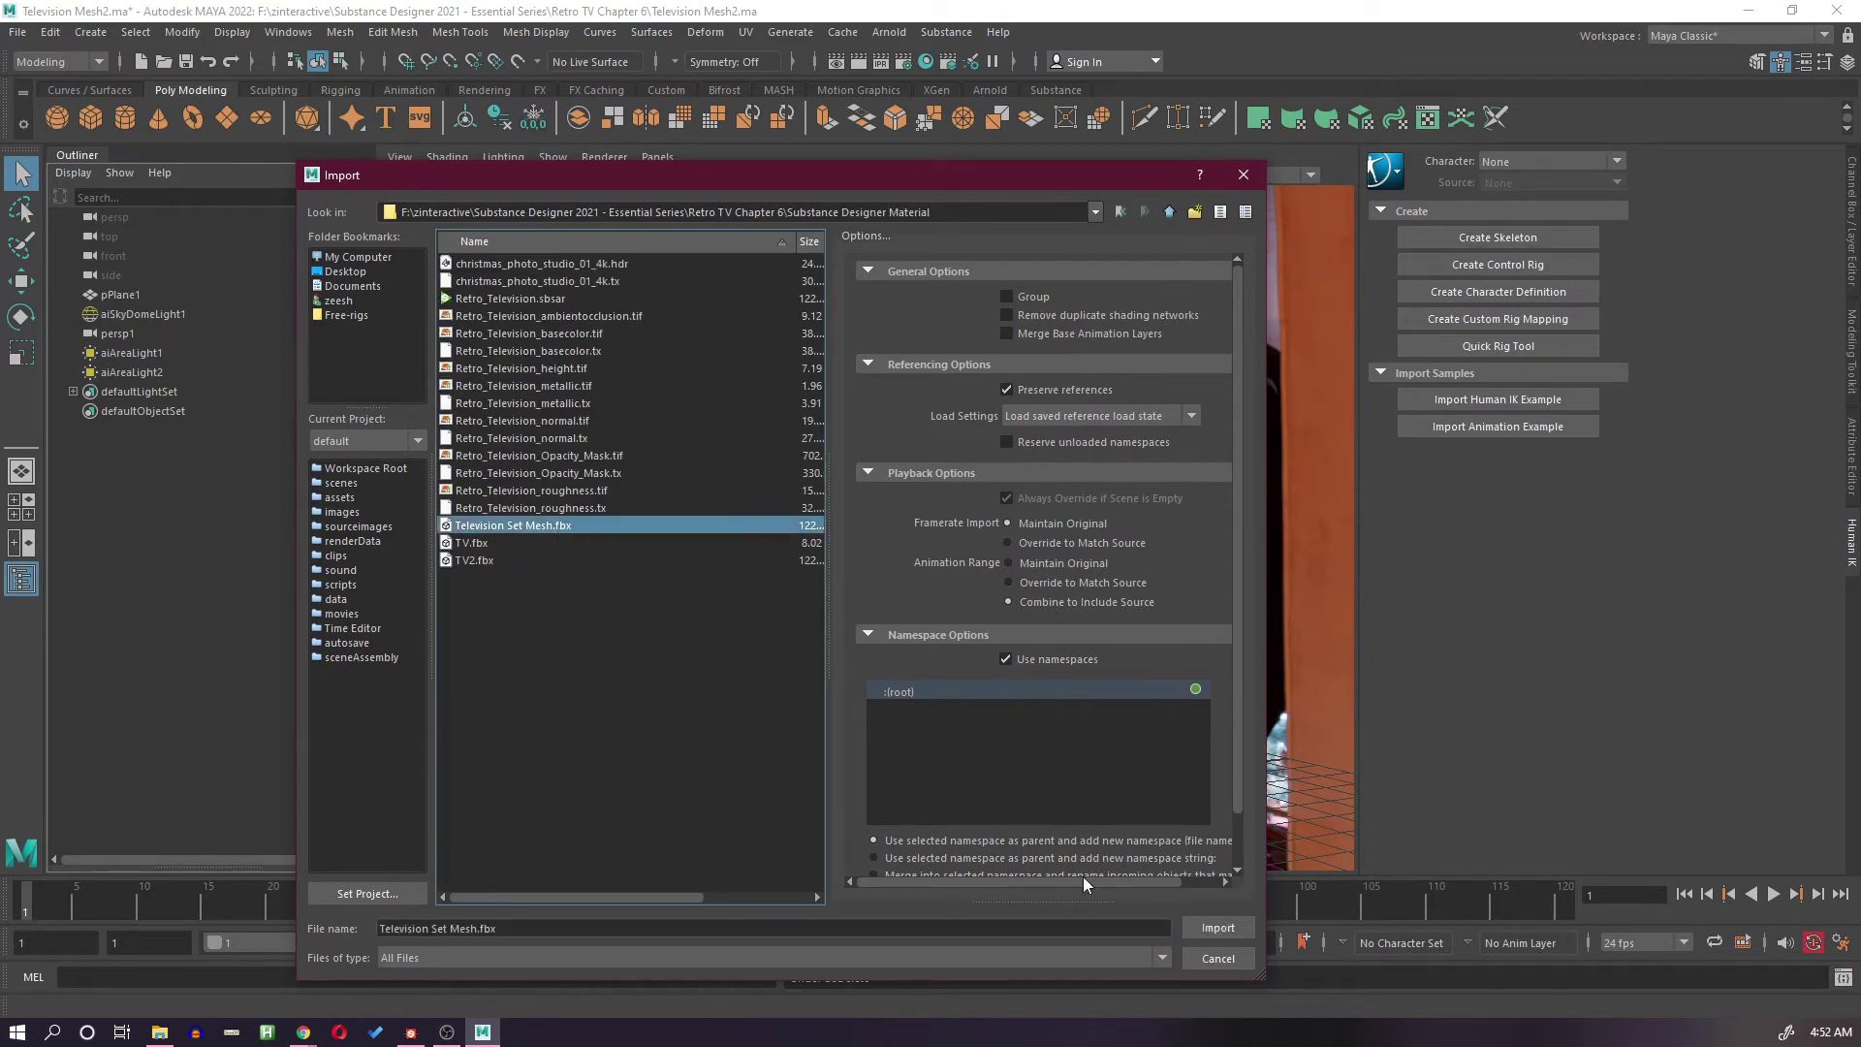
click(1219, 927)
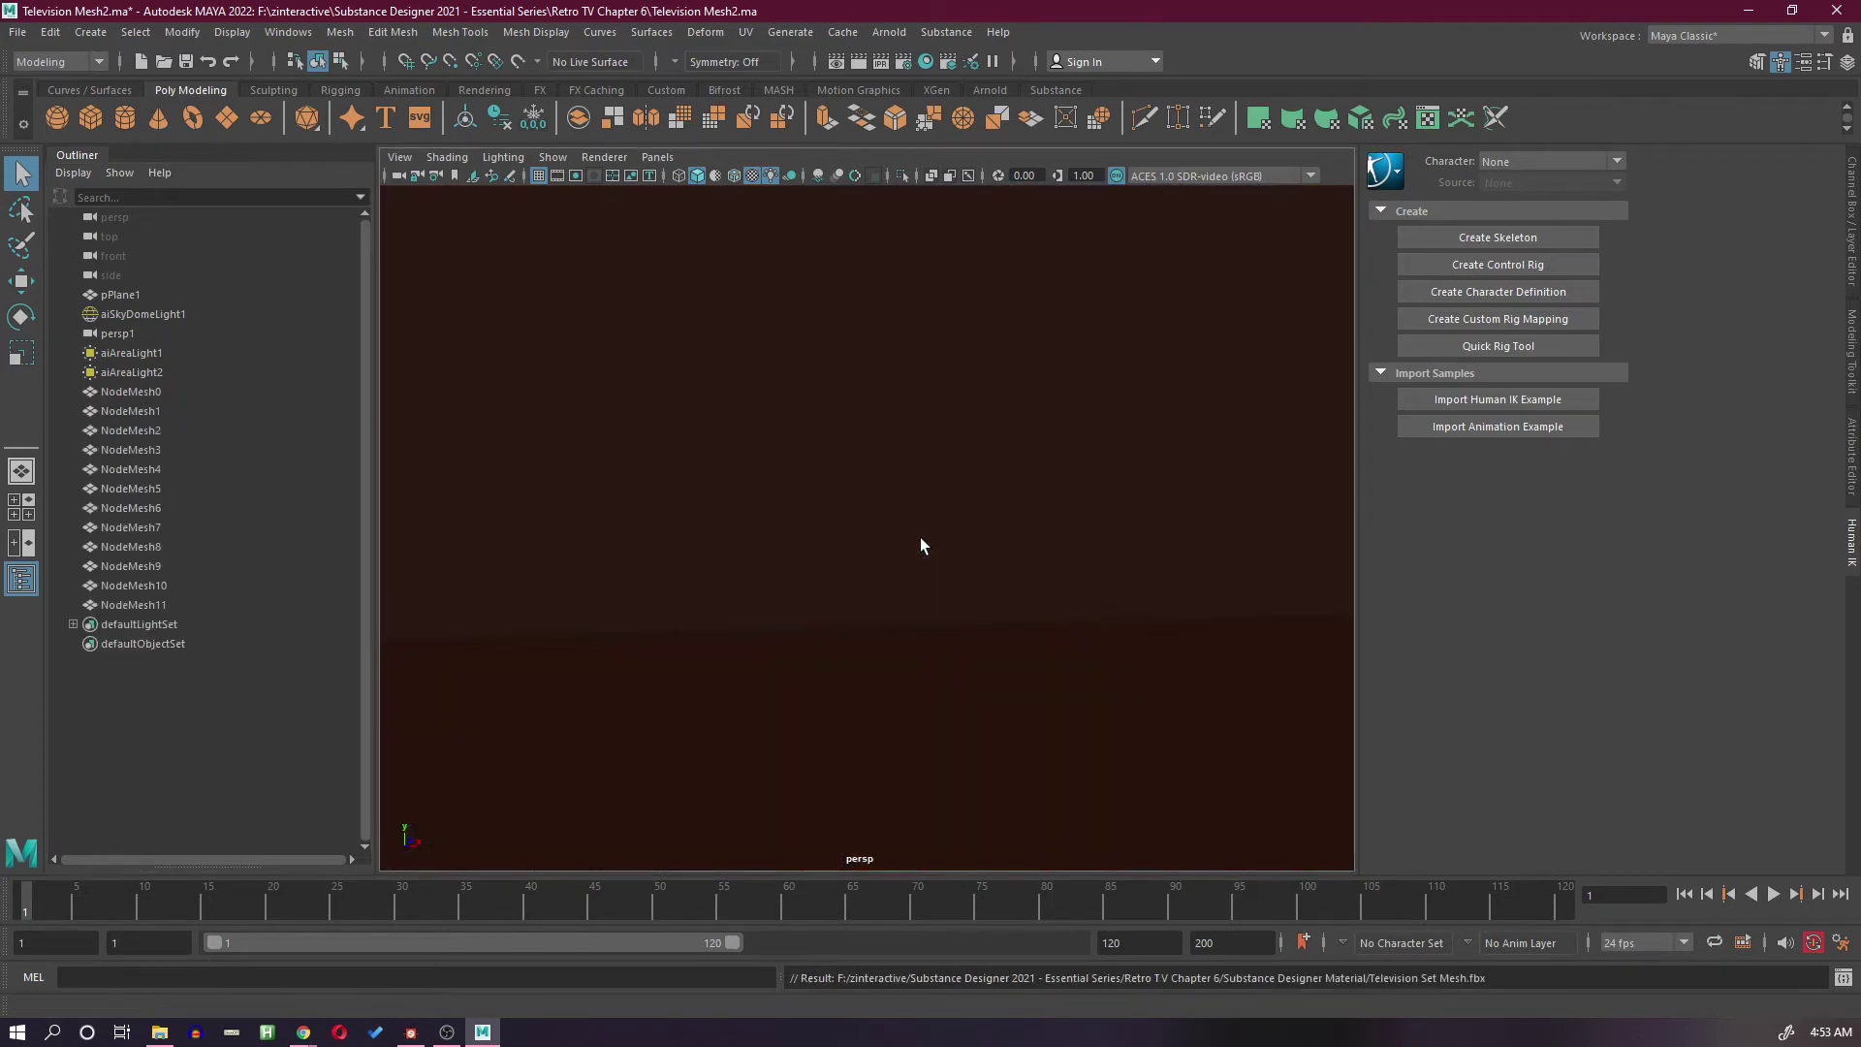
scroll(915, 520, down, 5)
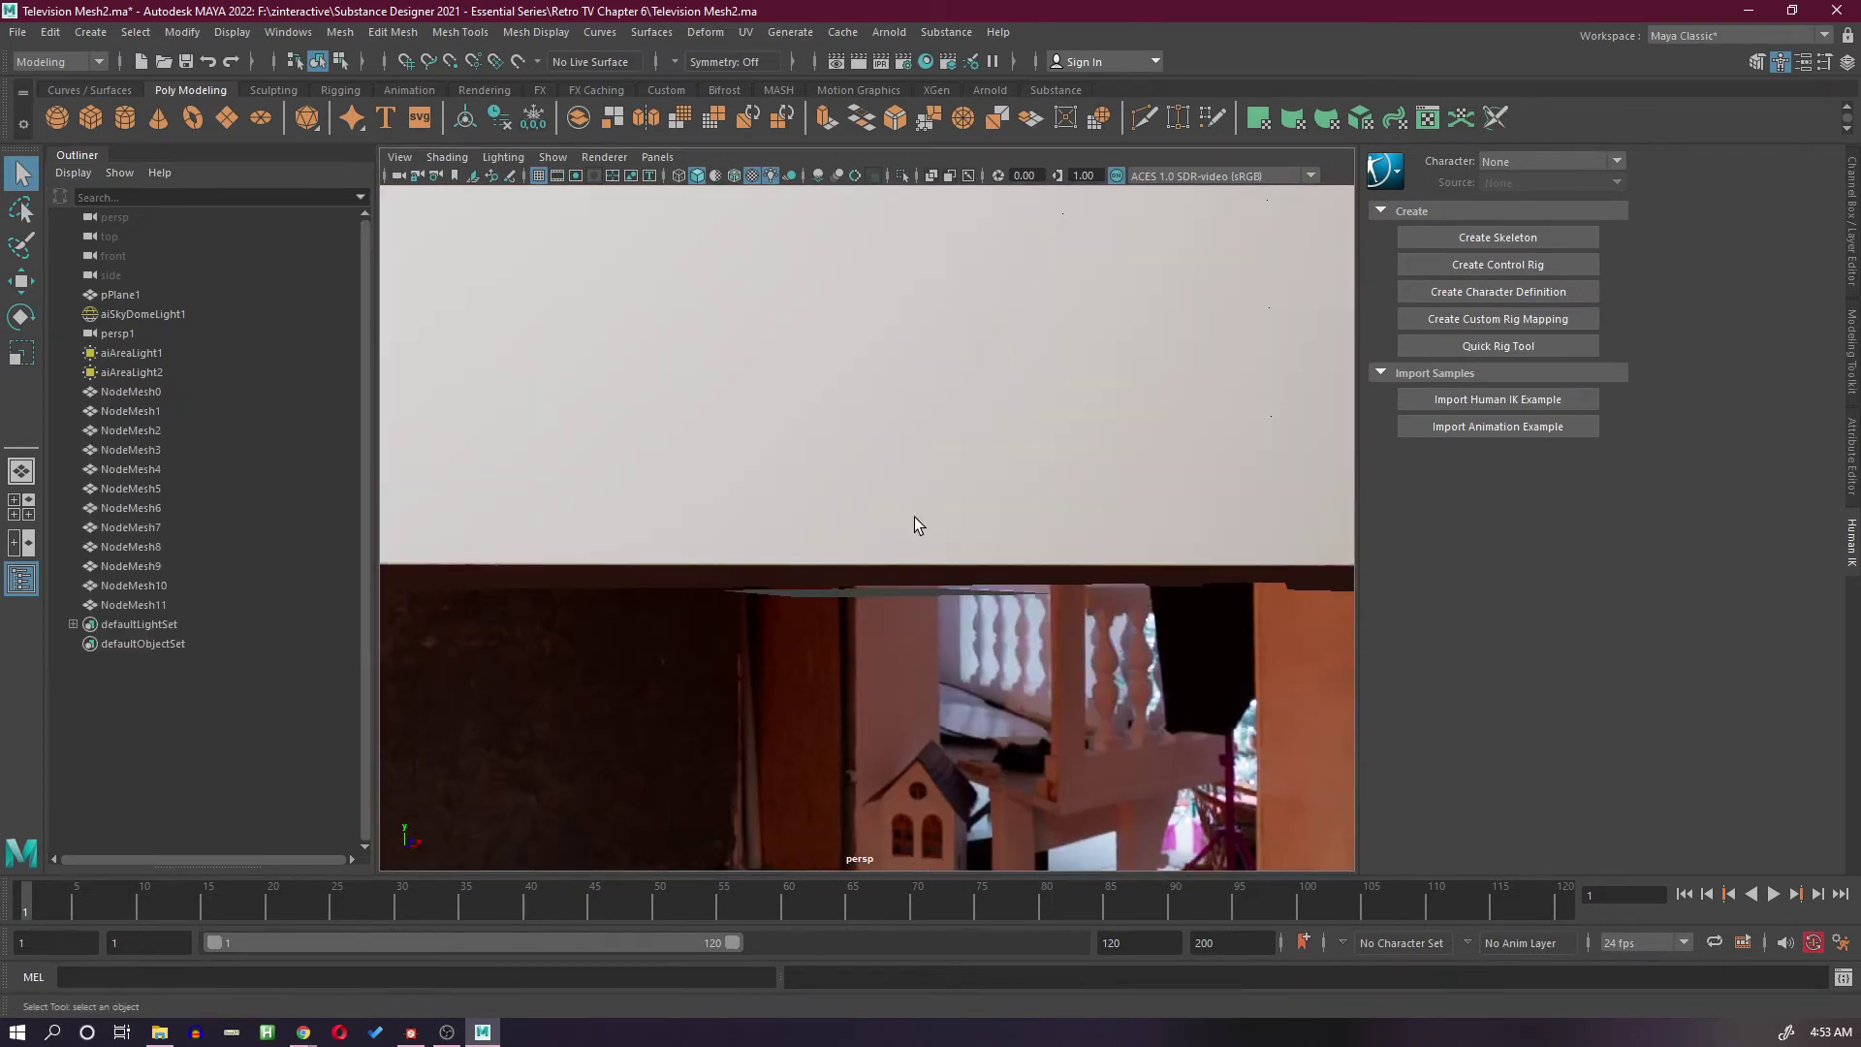
alt+drag(916, 516, 744, 563)
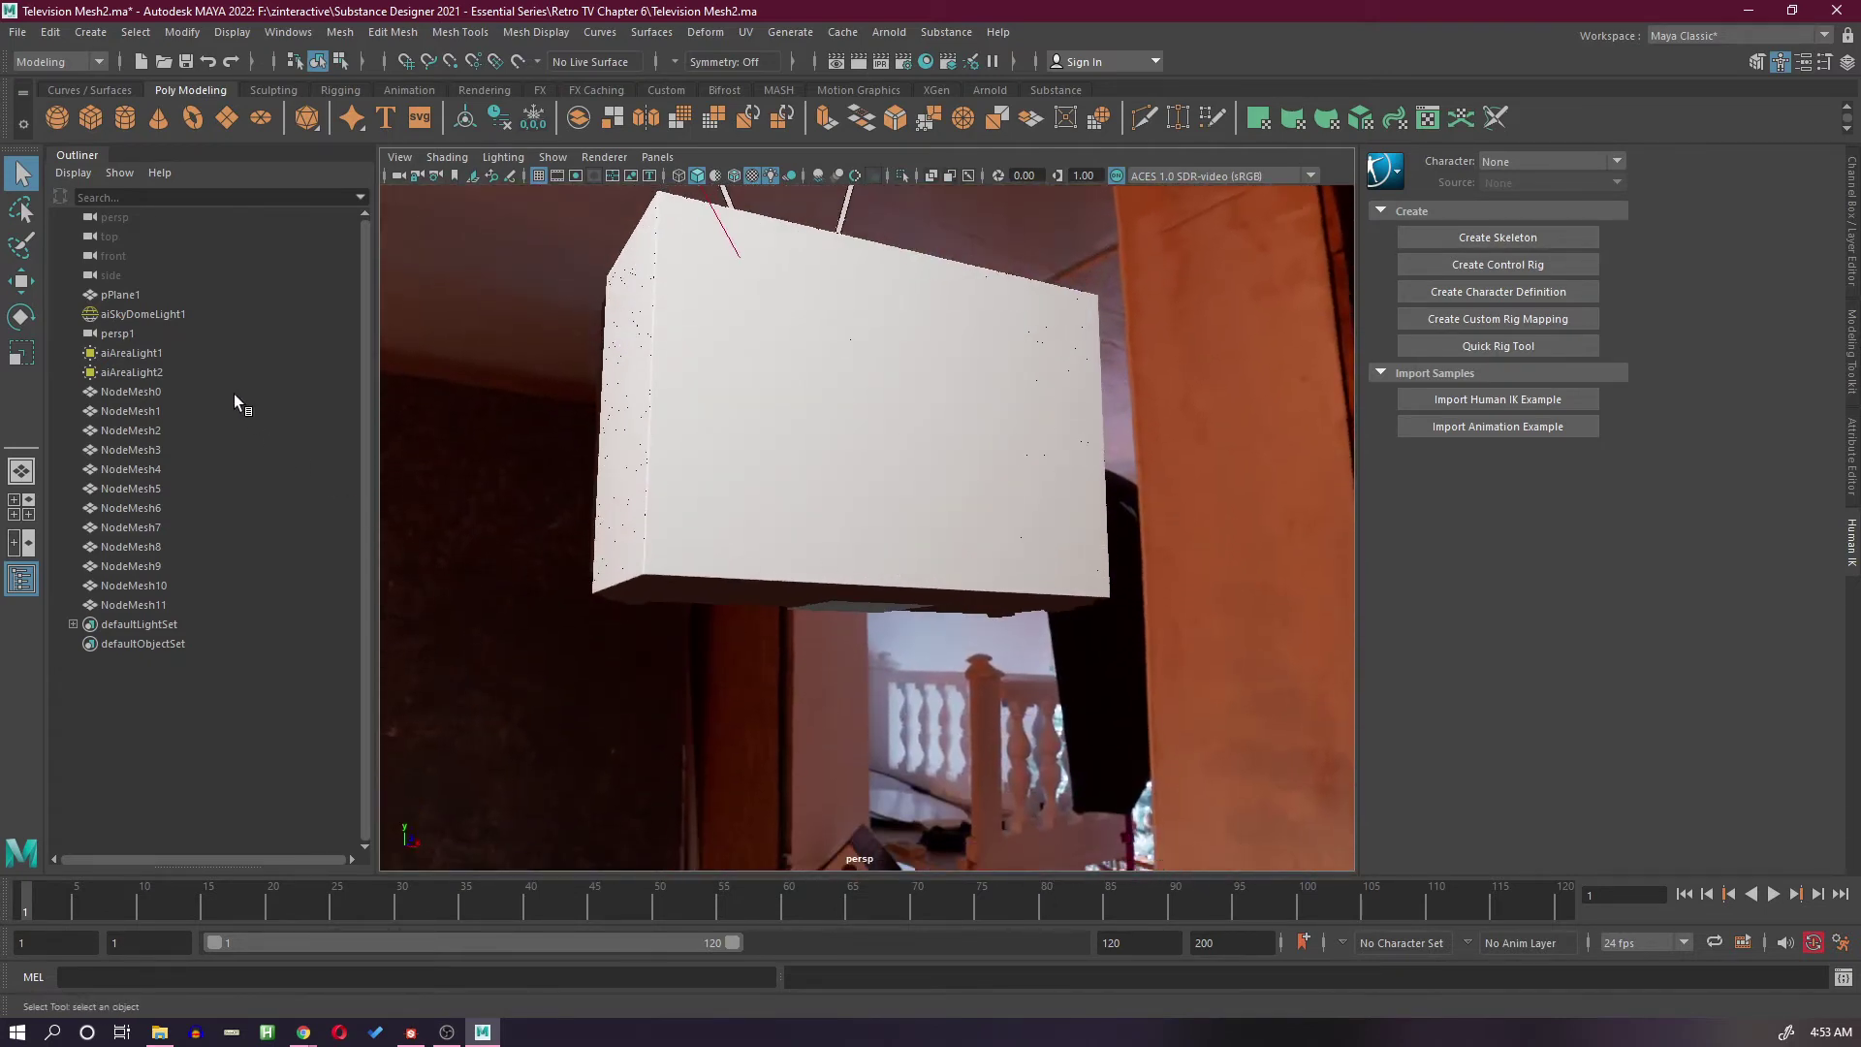
Step: Delete the old pPlane1 floor plane beneath the television
click(120, 294)
click(21, 353)
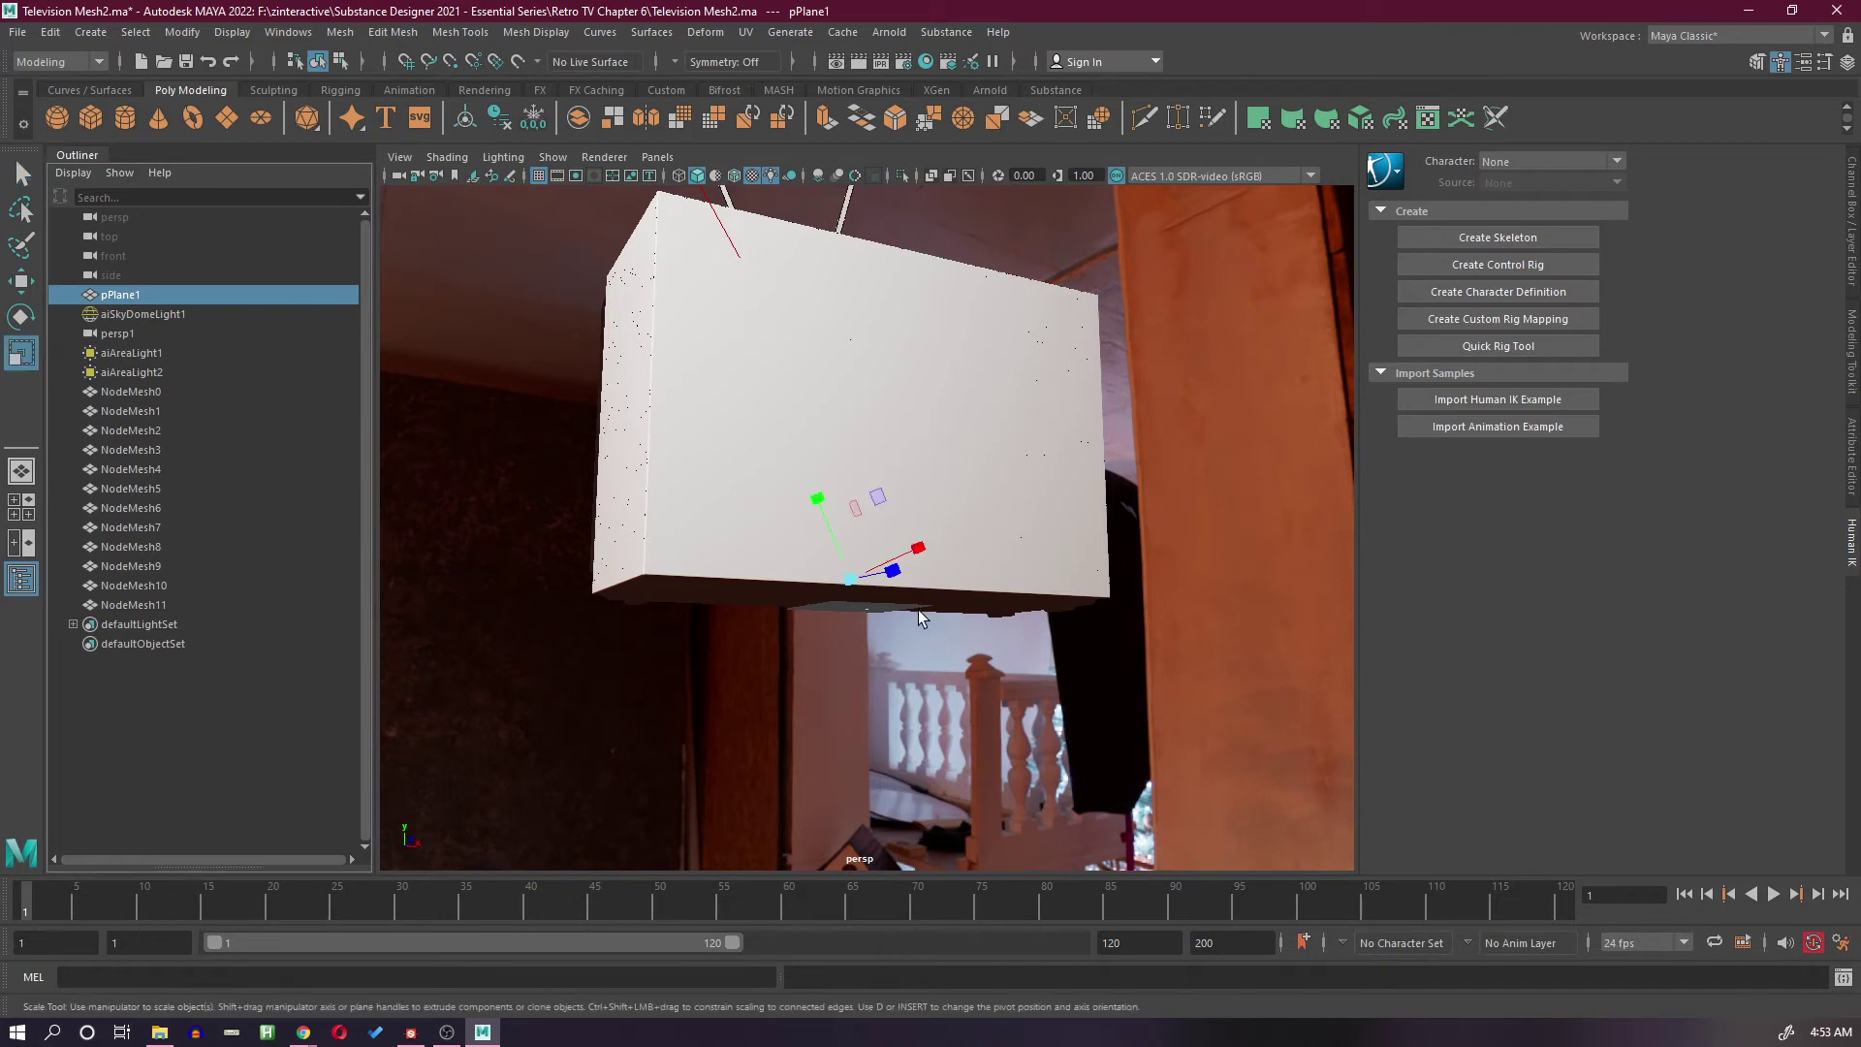
drag(849, 585, 1126, 421)
key(Delete)
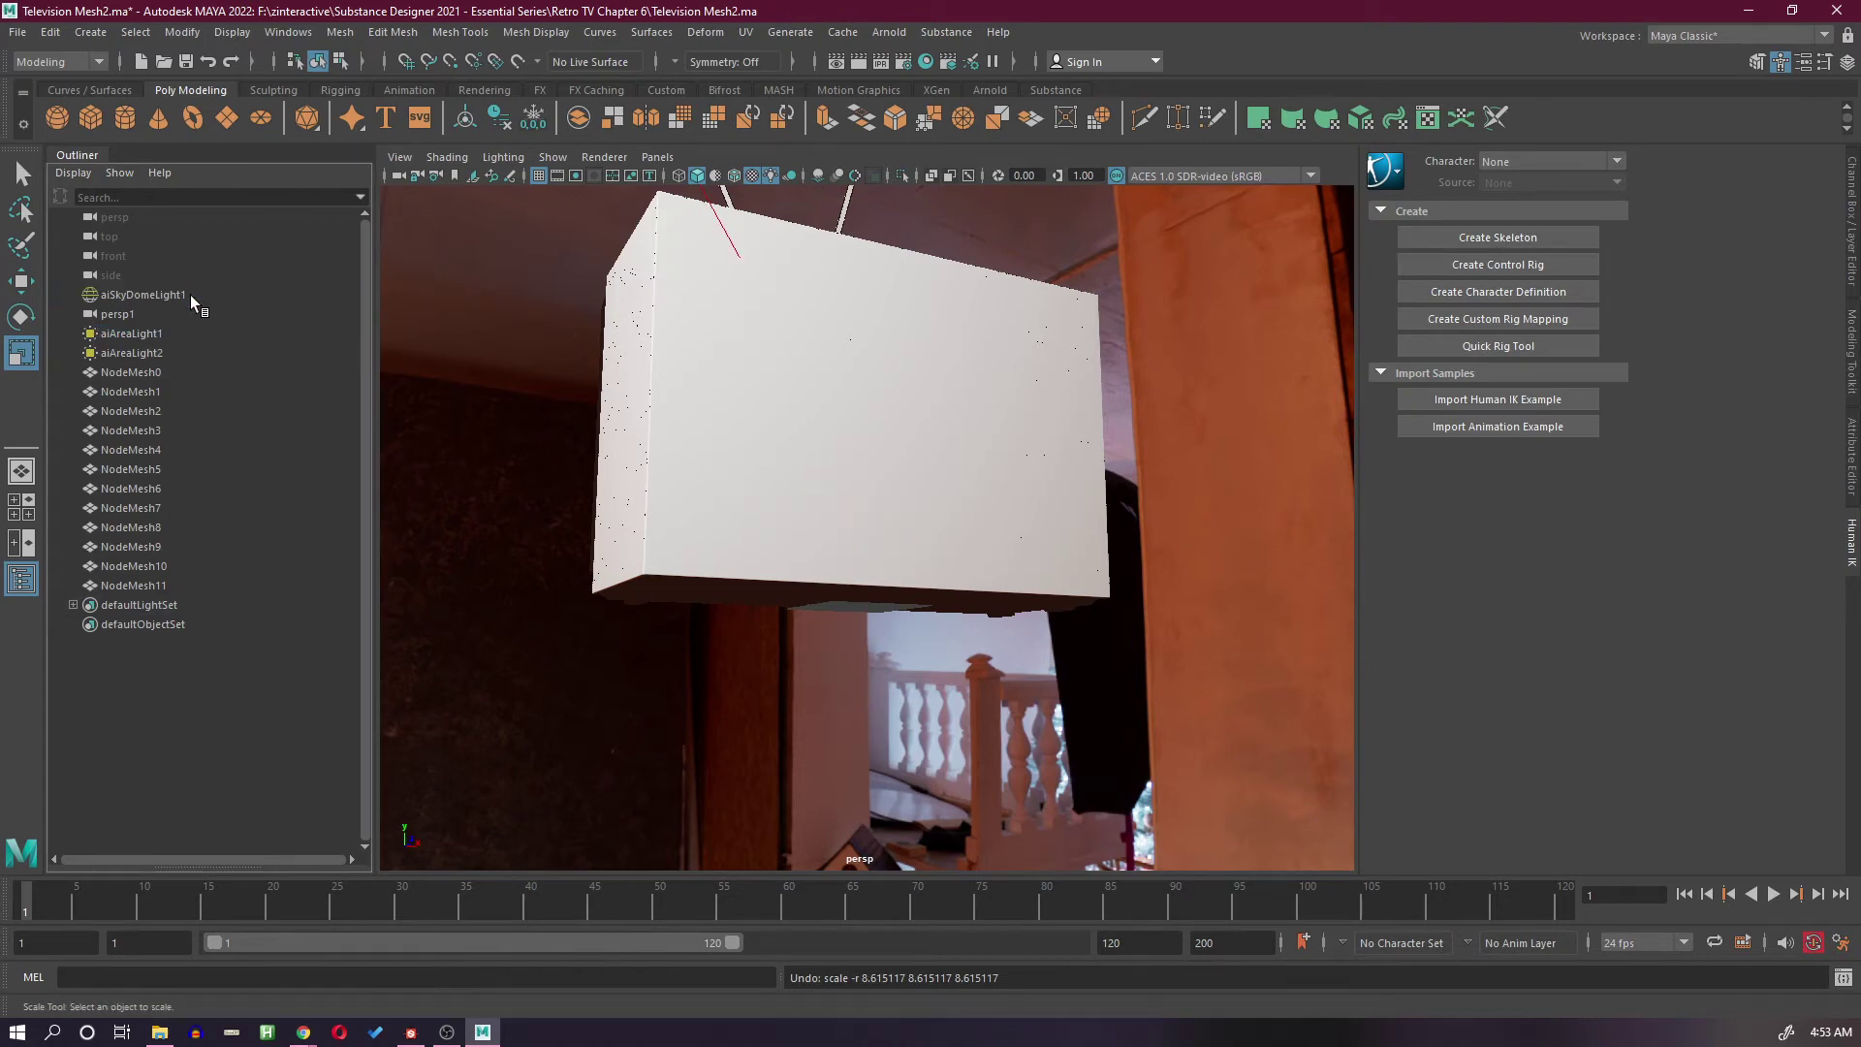
Step: Create a new polygon plane and scale it up uniformly into a large floor under the television
alt+drag(730, 439, 783, 599)
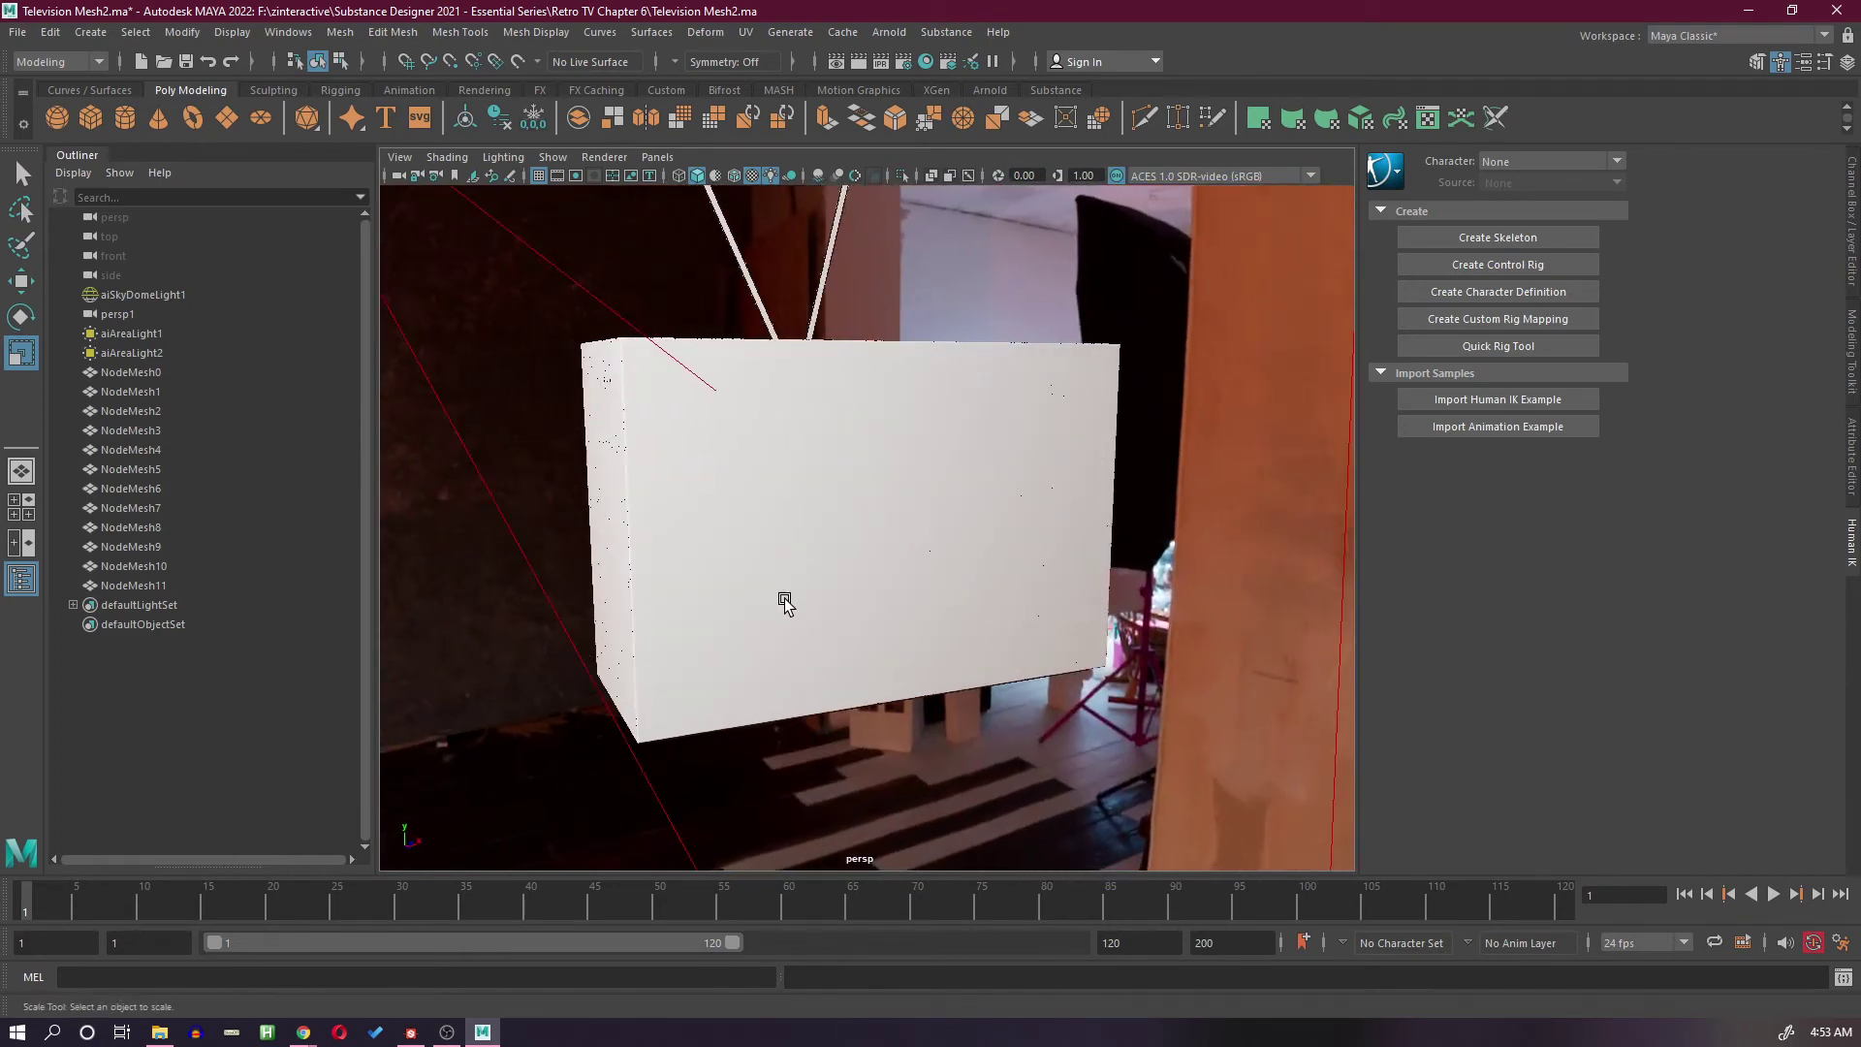
click(230, 118)
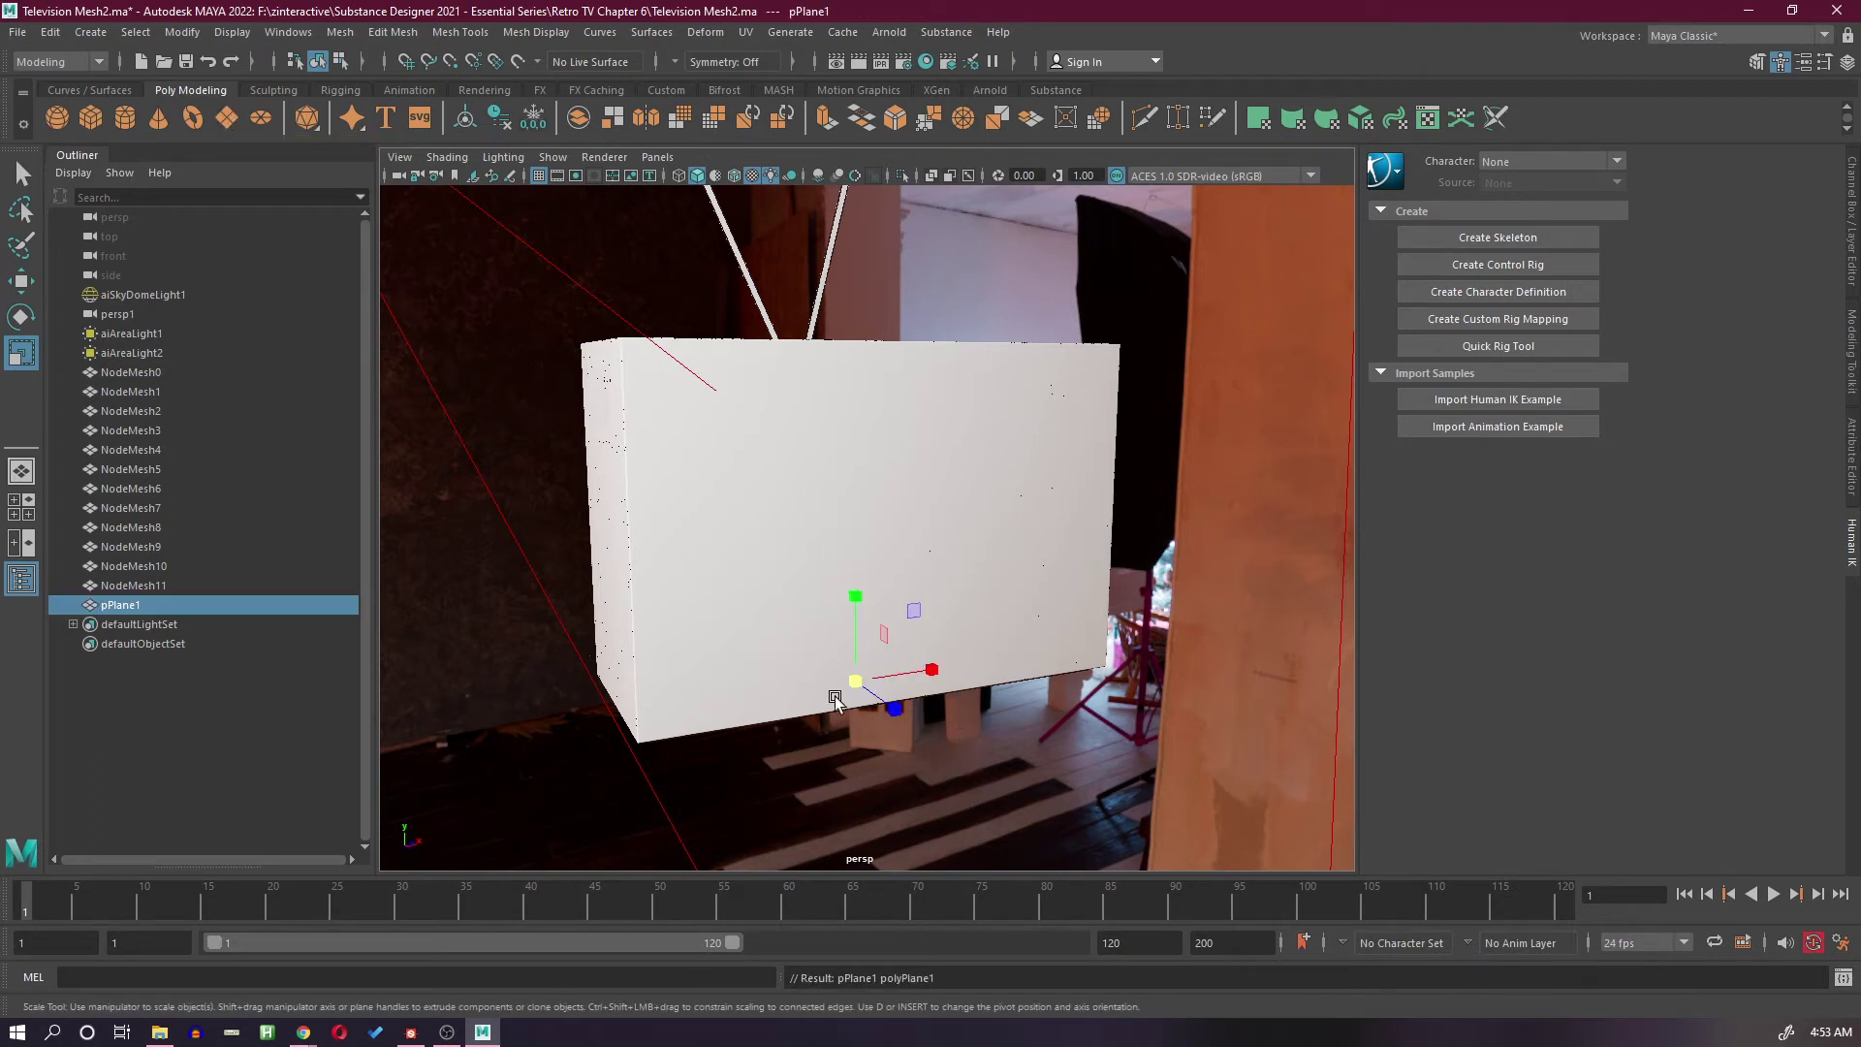
drag(855, 688, 1795, 452)
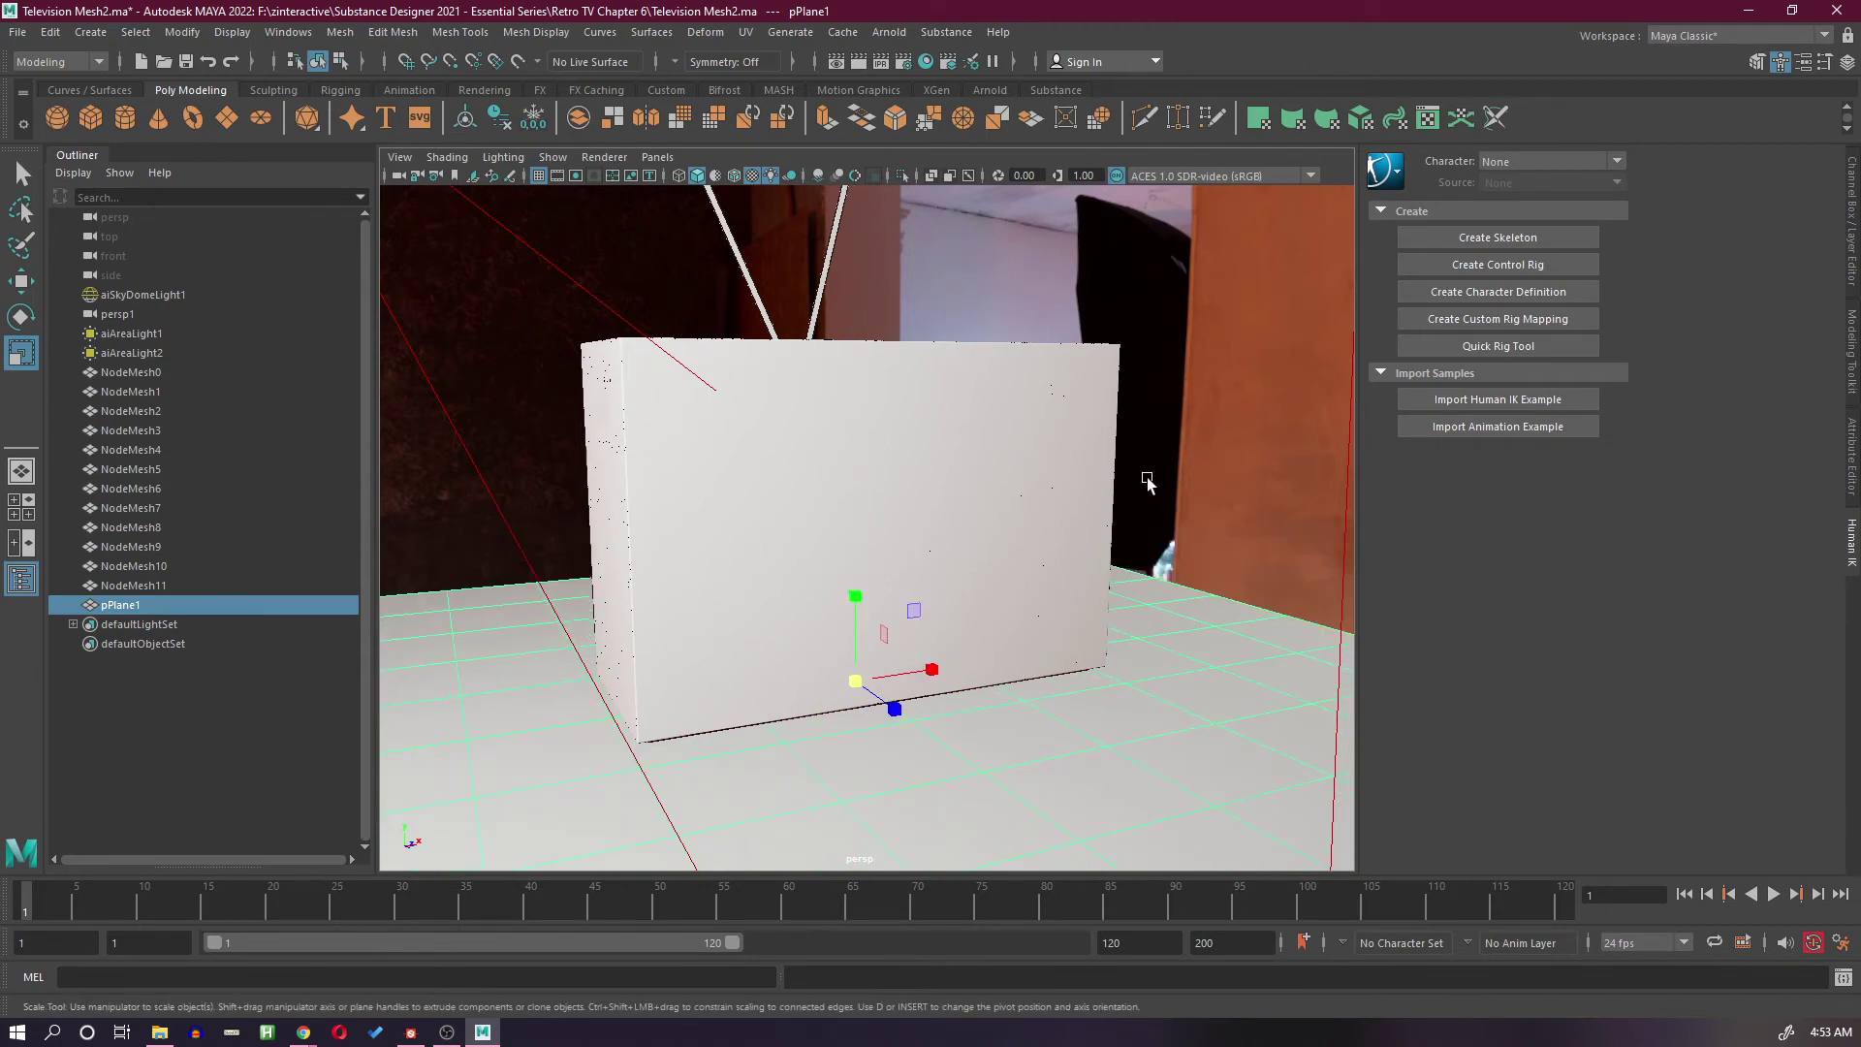
drag(859, 688, 1270, 500)
alt+drag(823, 831, 878, 762)
alt+right_drag(878, 762, 875, 632)
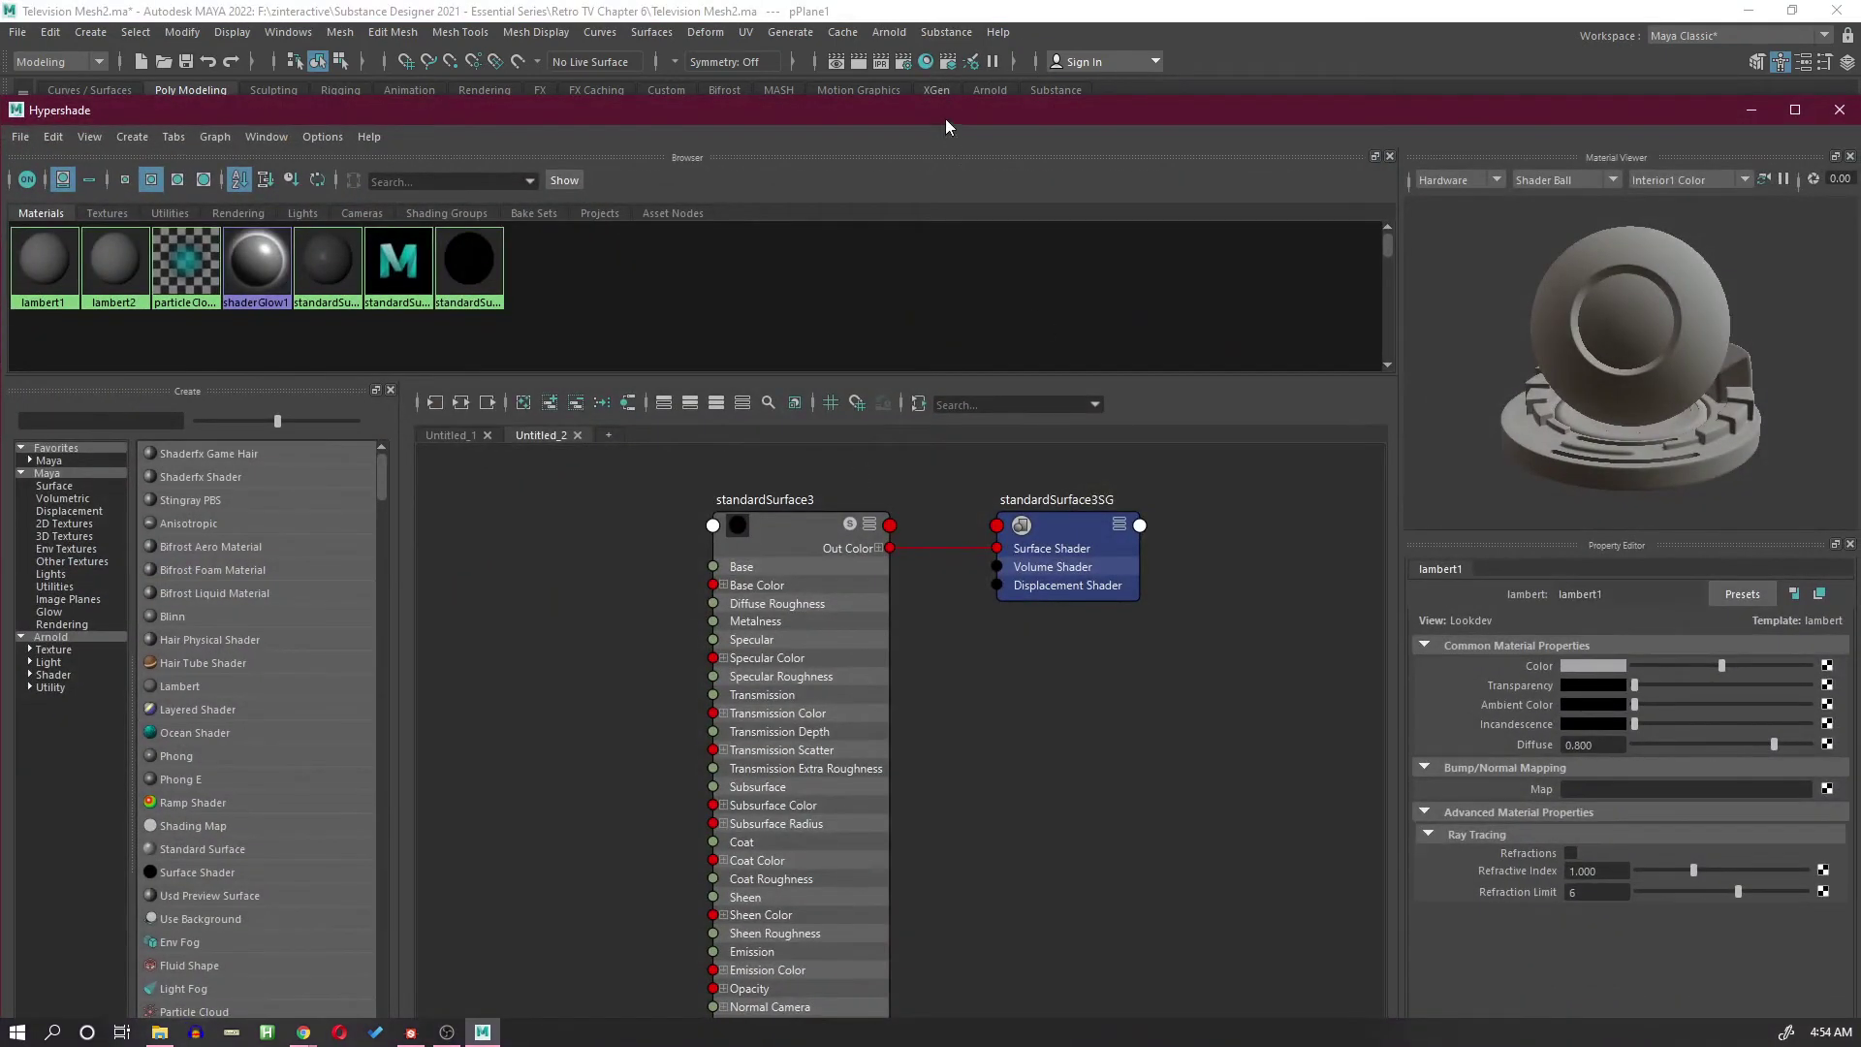
Step: Add a new empty graph tab in the Hypershade and maximize its window
drag(945, 118, 963, 729)
click(1198, 678)
drag(1191, 737, 1166, 291)
right_drag(785, 696, 791, 644)
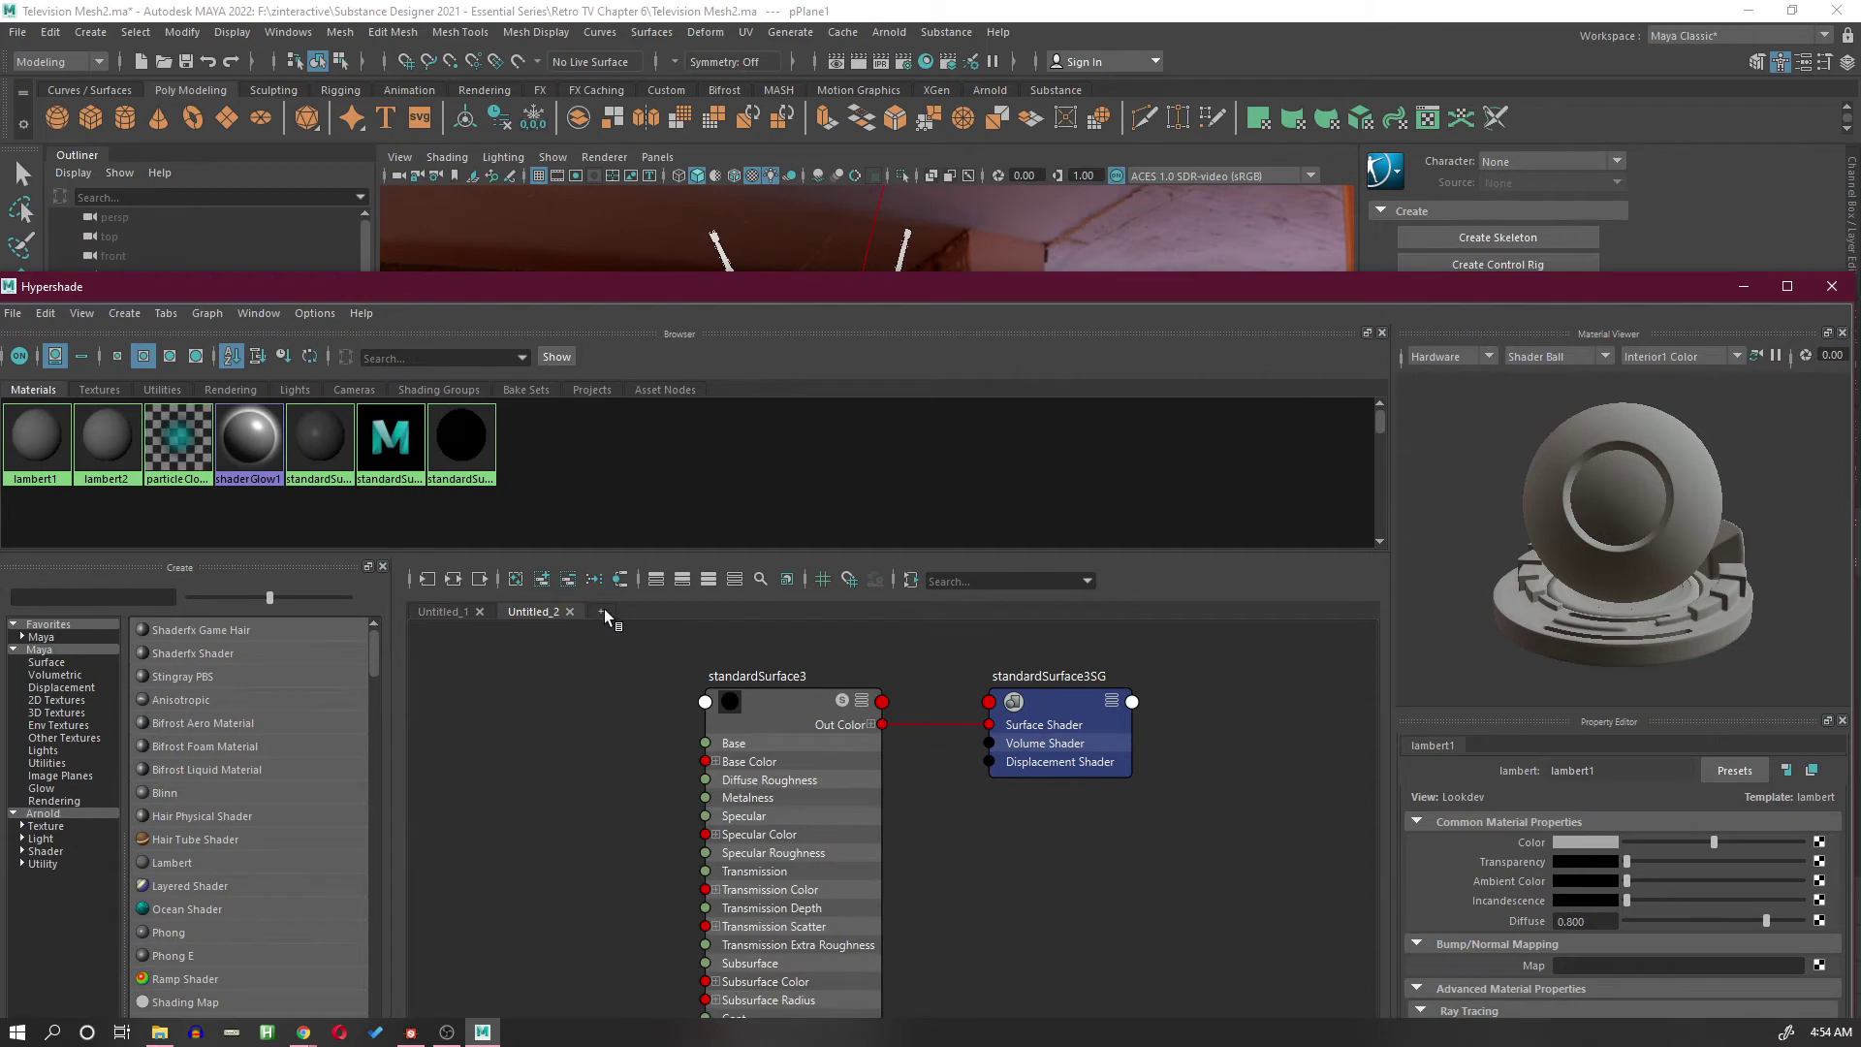
drag(983, 290, 1010, 131)
click(608, 547)
double_click(1010, 131)
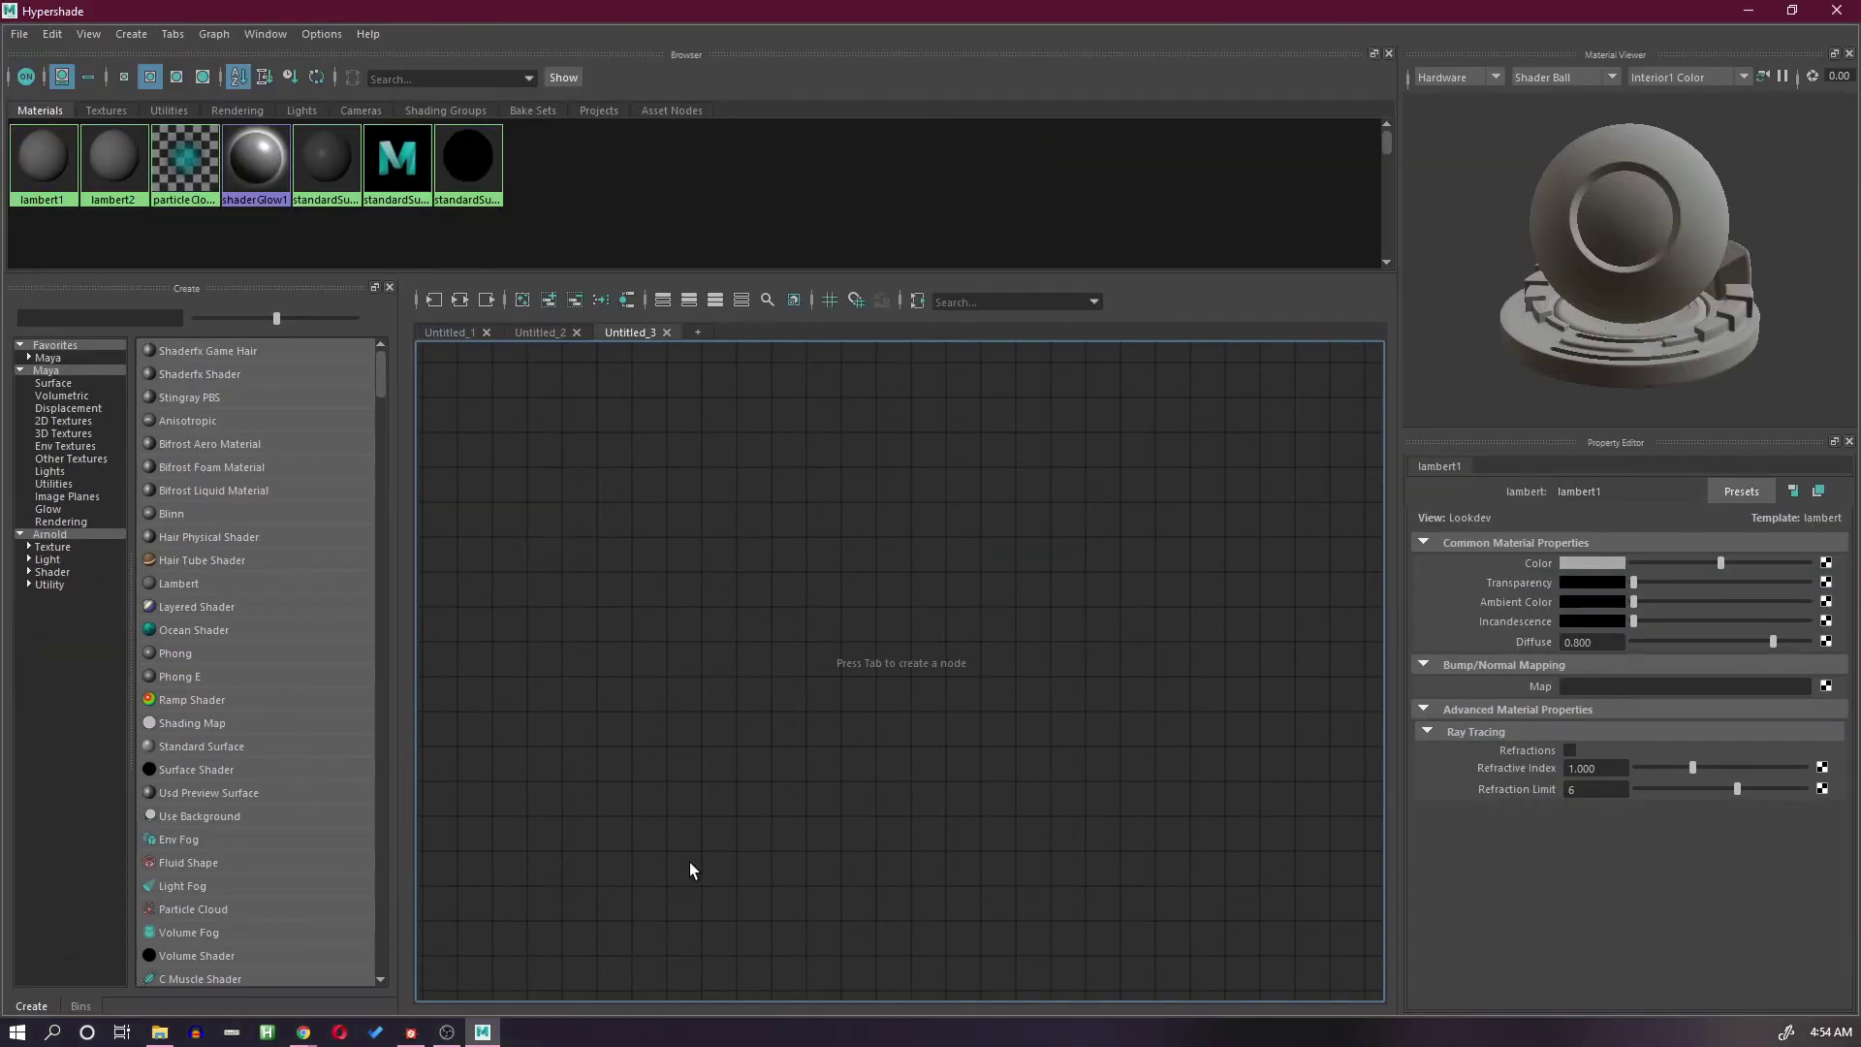
Step: Add the seven Retro_Television TIF maps, from ambient occlusion to roughness, to the new Hypershade graph as file textures
click(158, 1032)
click(1130, 374)
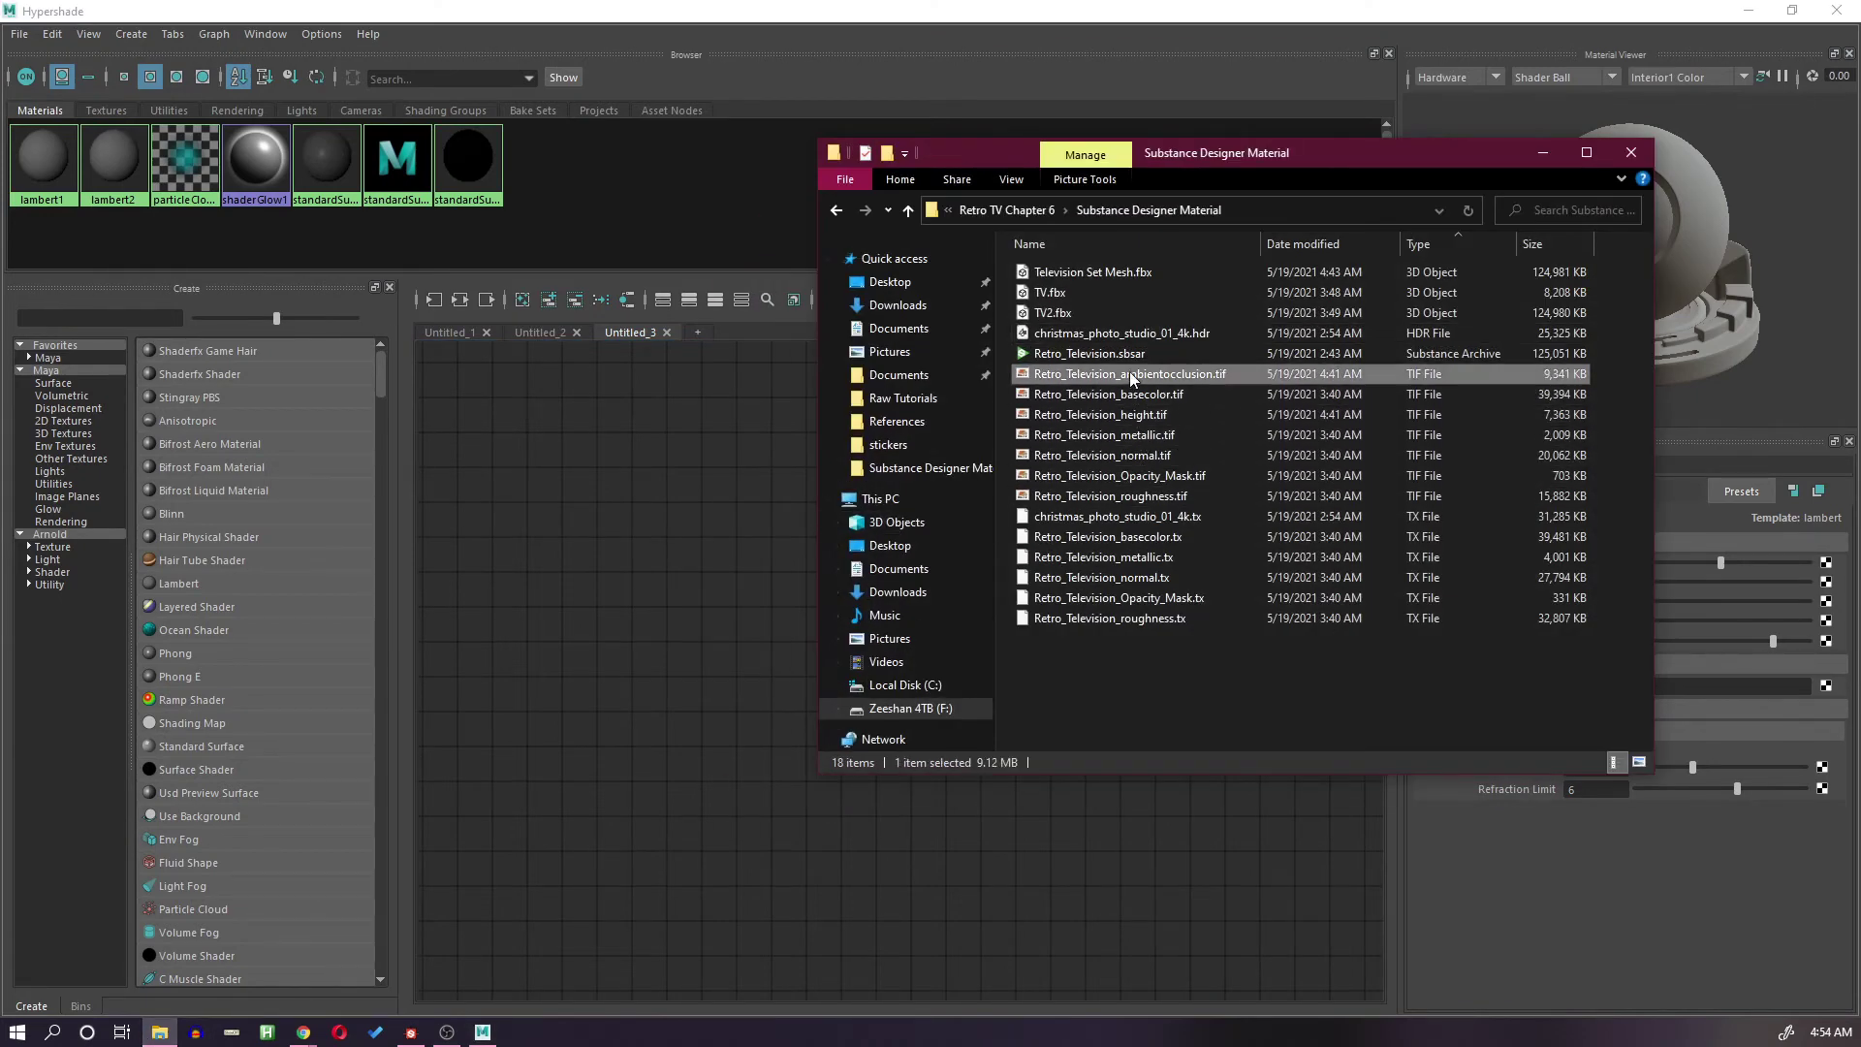
shift+click(1147, 495)
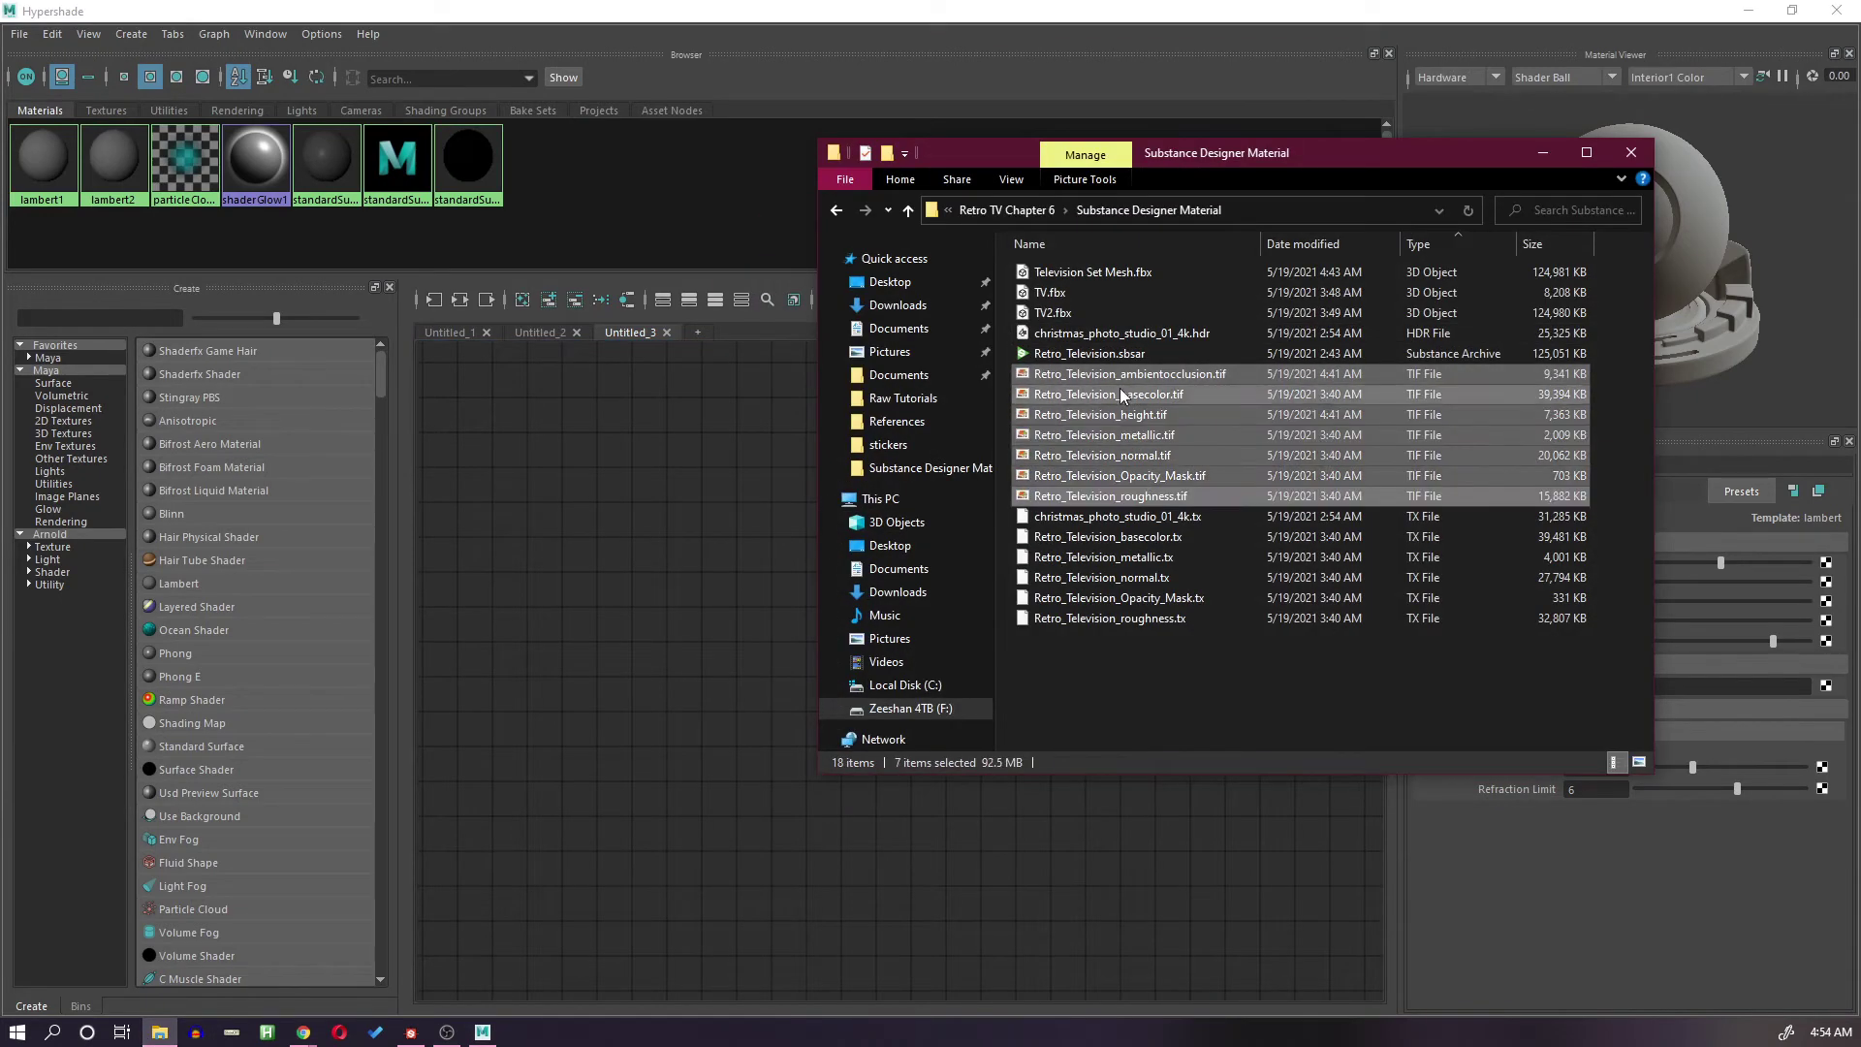
drag(1120, 380, 634, 550)
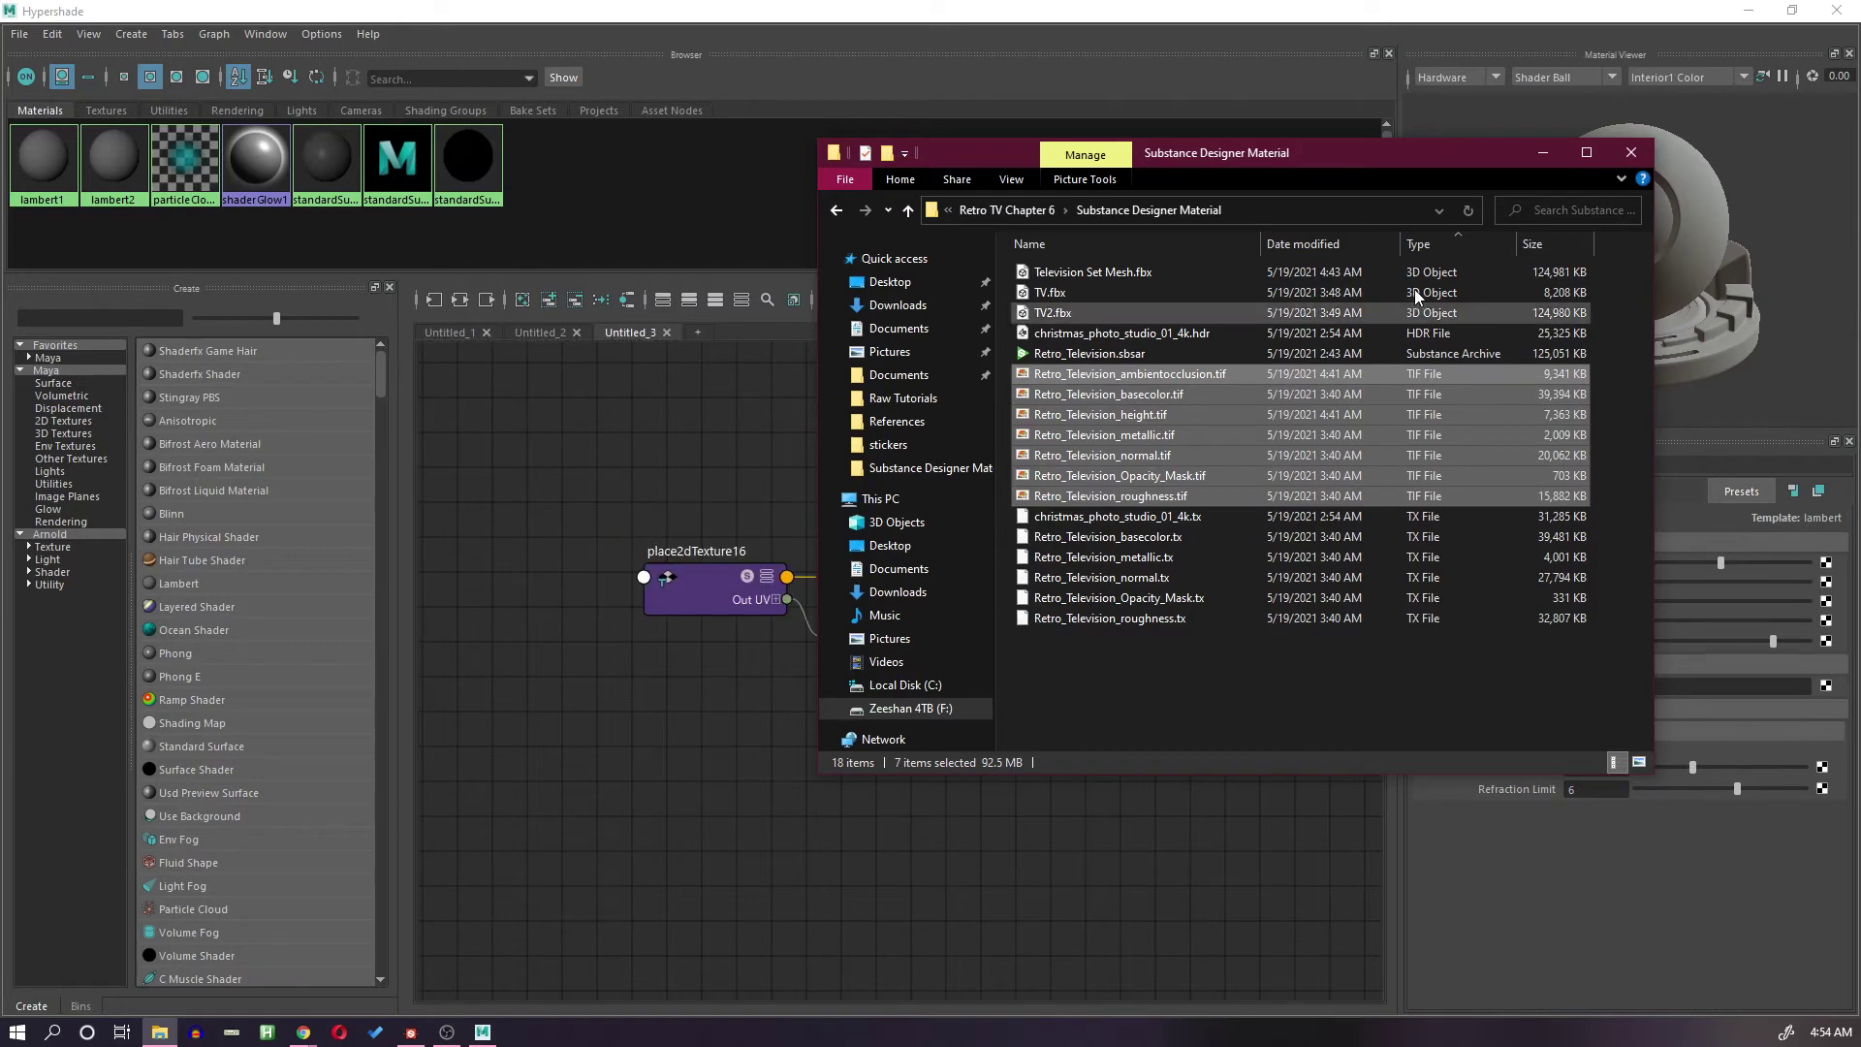
click(1542, 152)
Step: Select all the imported texture nodes in the graph and rearrange the graph into a tidy column
scroll(1114, 498, down, 5)
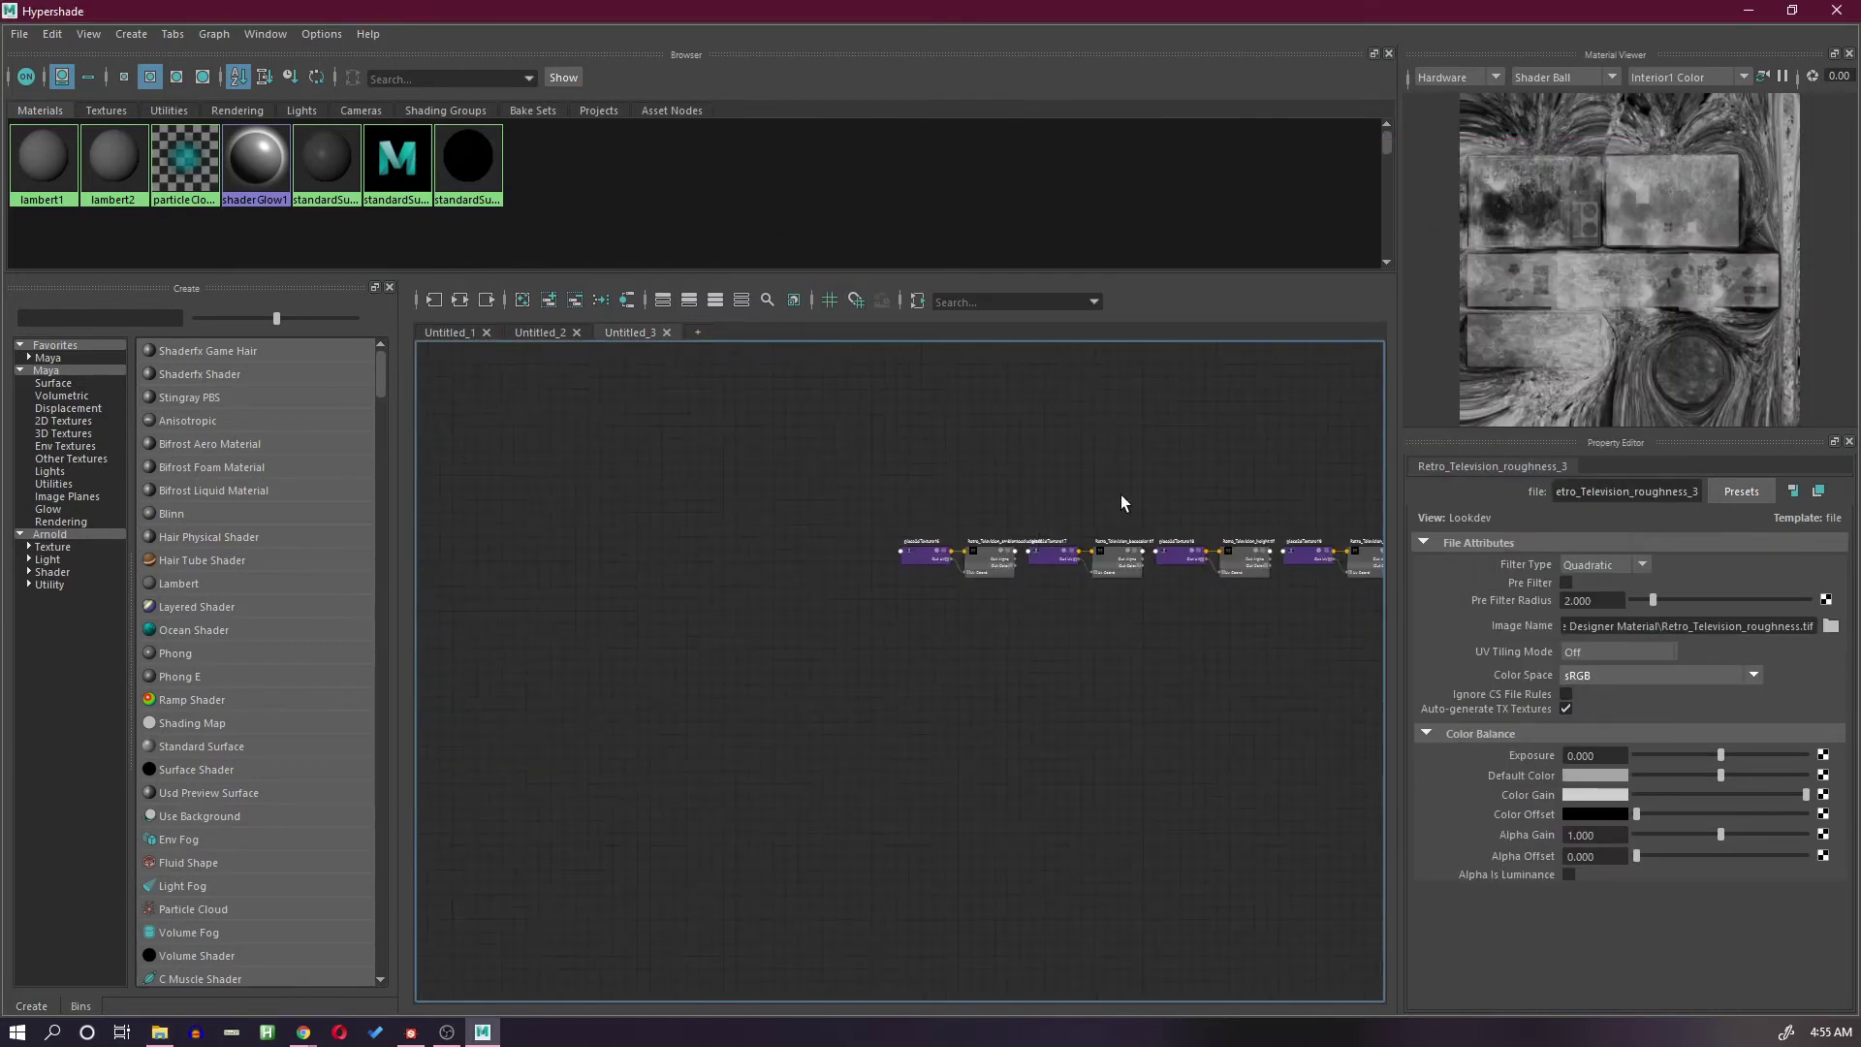
middle_drag(1114, 499, 727, 556)
scroll(700, 548, down, 2)
drag(522, 557, 1158, 658)
scroll(578, 496, up, 2)
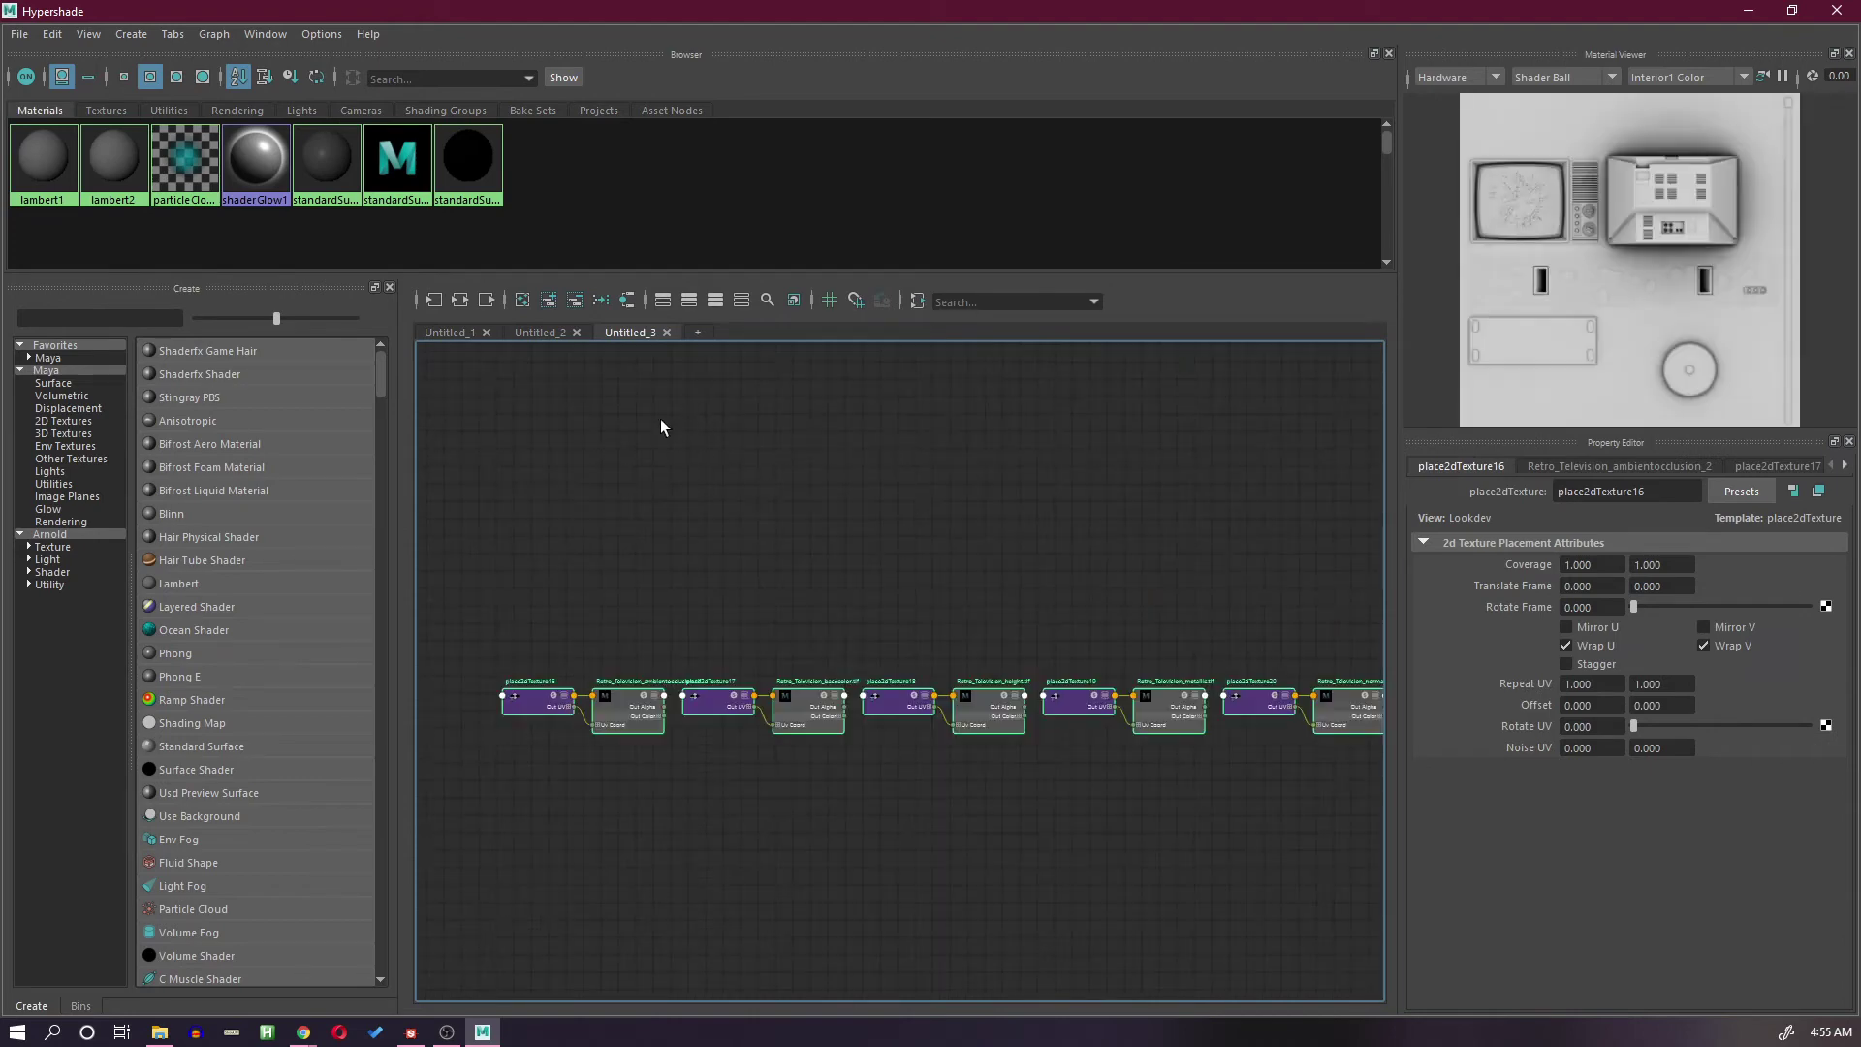
click(627, 300)
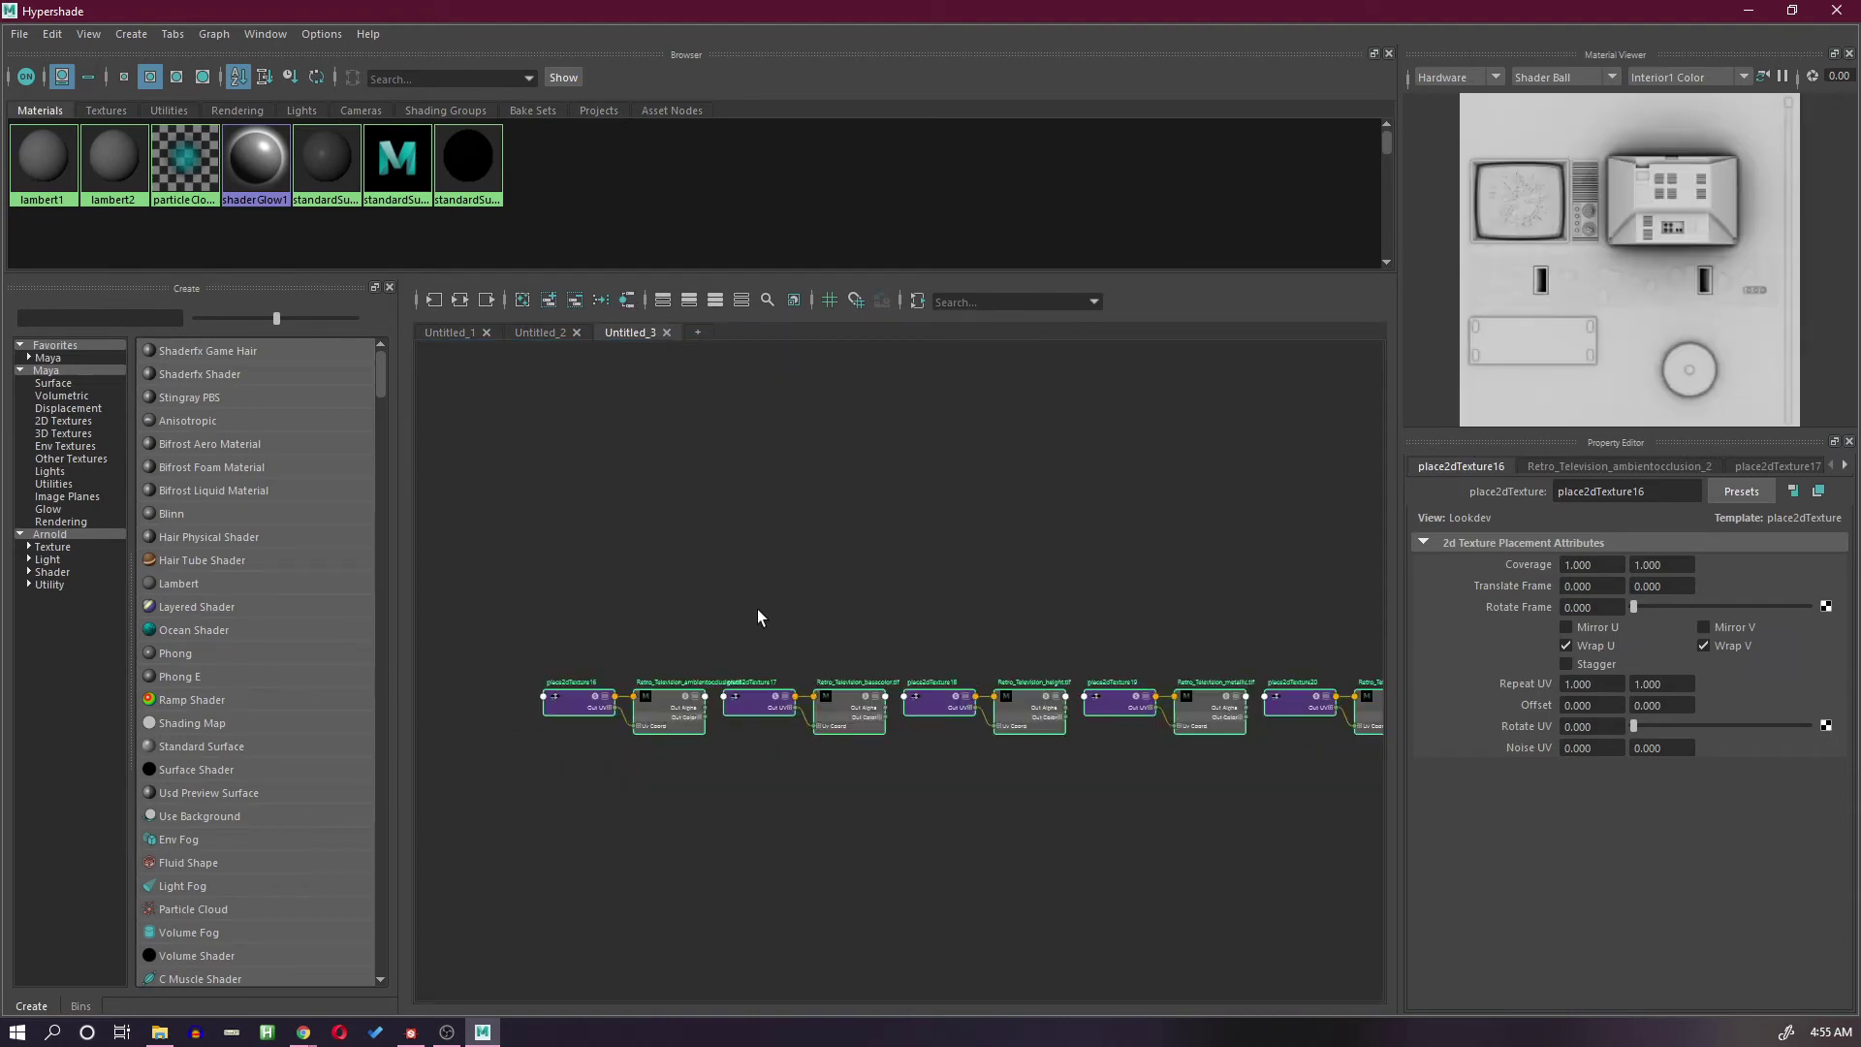
scroll(592, 565, up, 2)
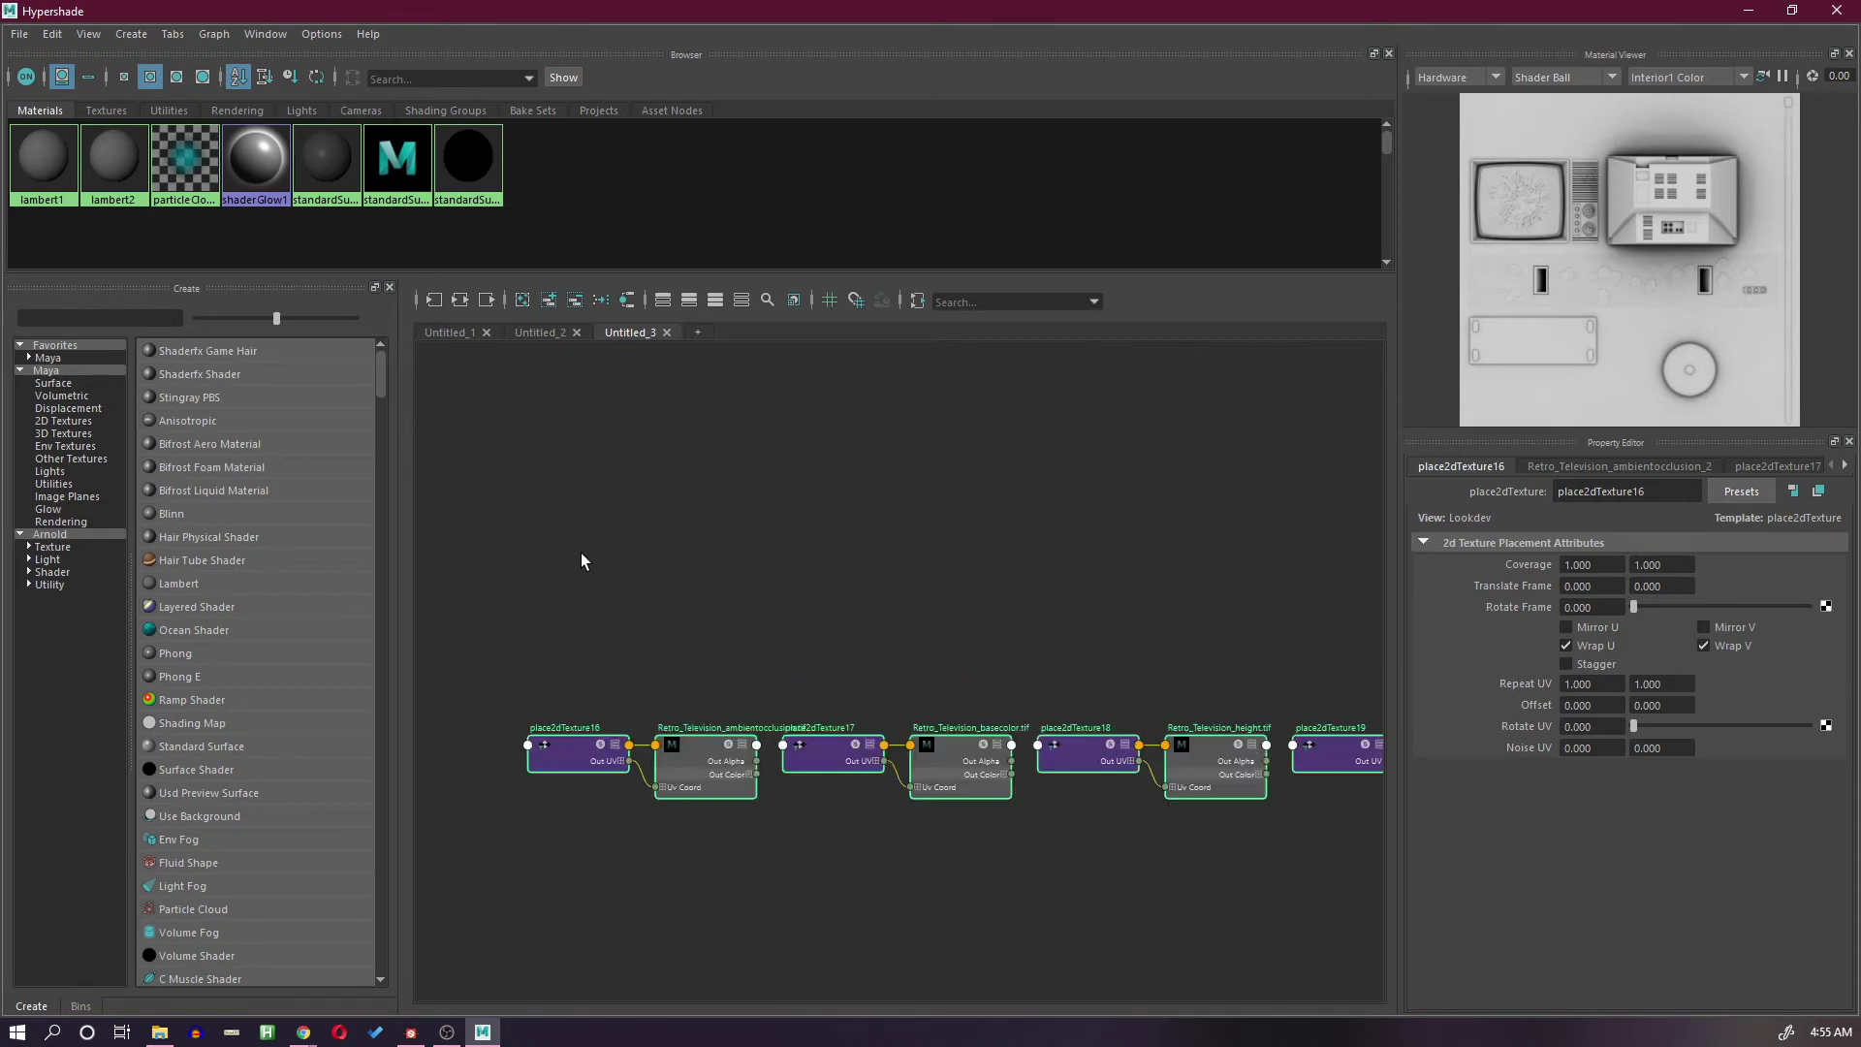
click(601, 301)
Step: Delete the ambient occlusion and height textures with their 2D placement nodes, and rearrange the remaining graph
scroll(1076, 509, up, 5)
alt+middle_drag(1047, 514, 1137, 564)
scroll(1136, 564, up, 2)
click(1176, 544)
drag(1155, 463, 584, 556)
key(Delete)
scroll(882, 607, down, 4)
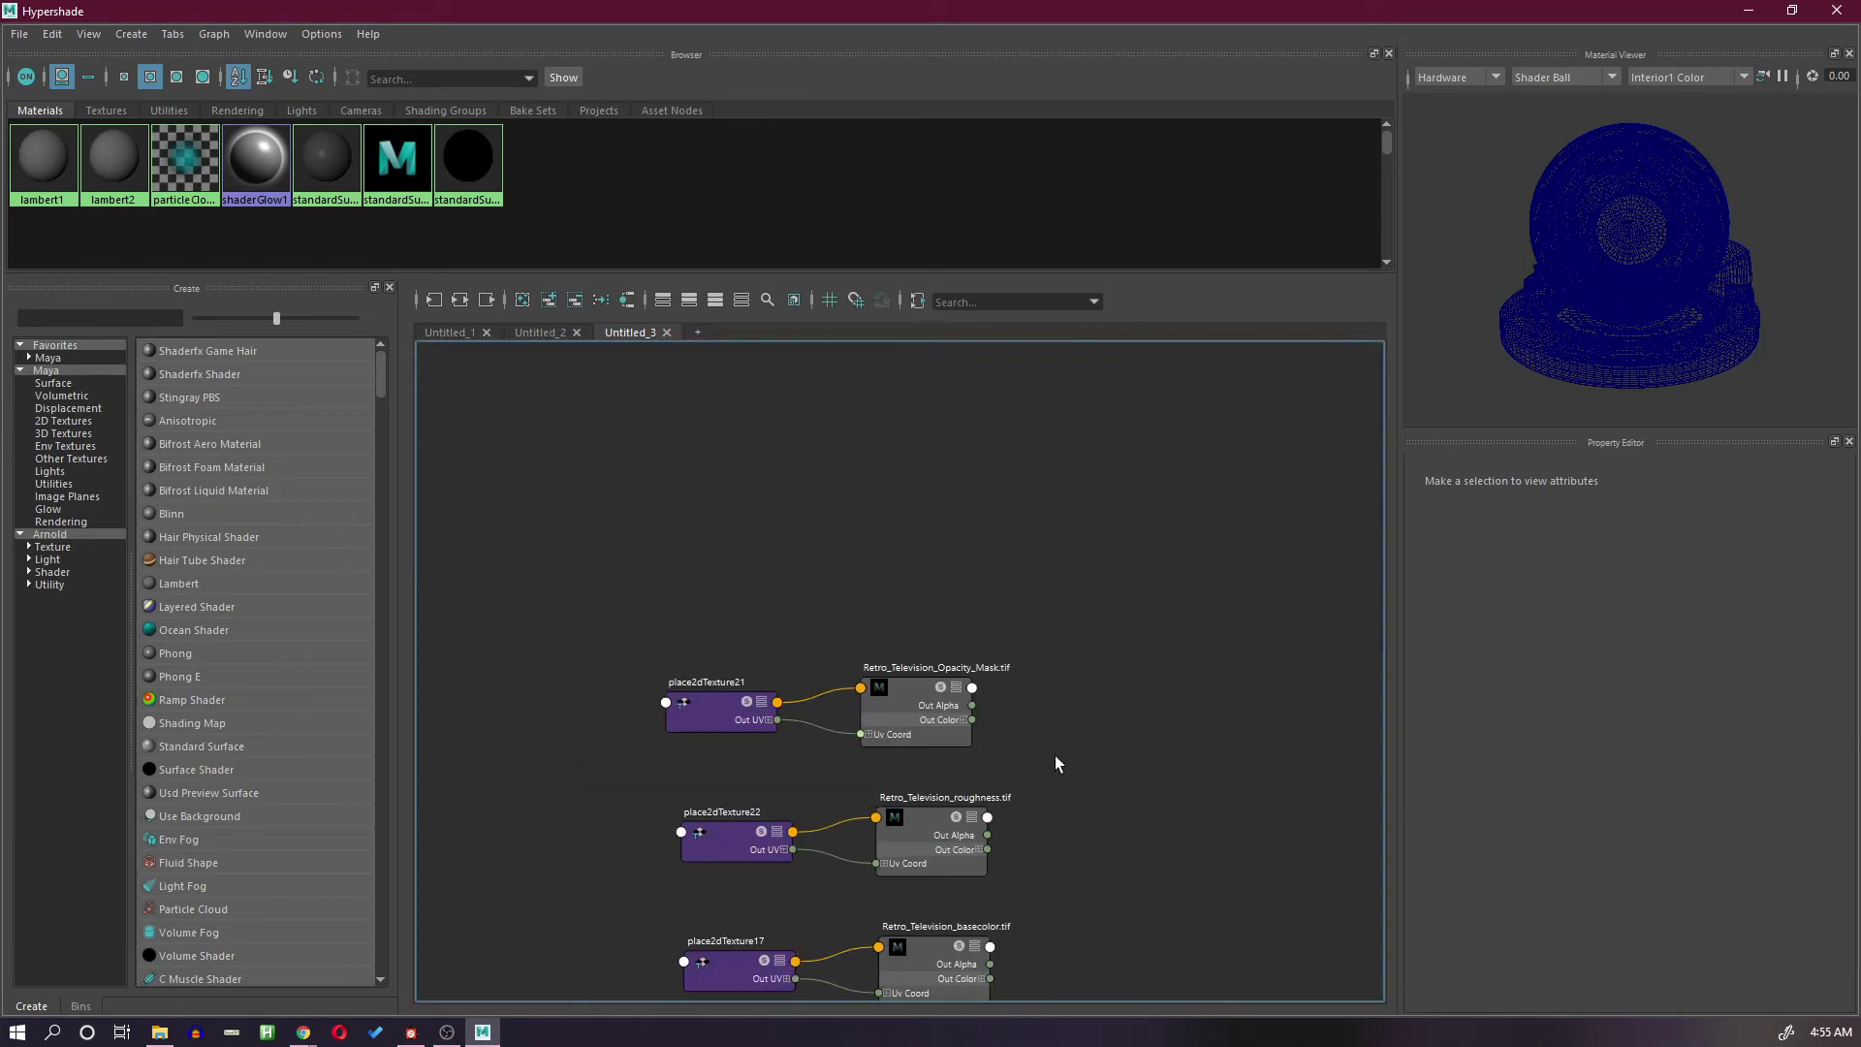
alt+middle_drag(1054, 760, 1095, 559)
drag(1143, 623, 733, 632)
key(Delete)
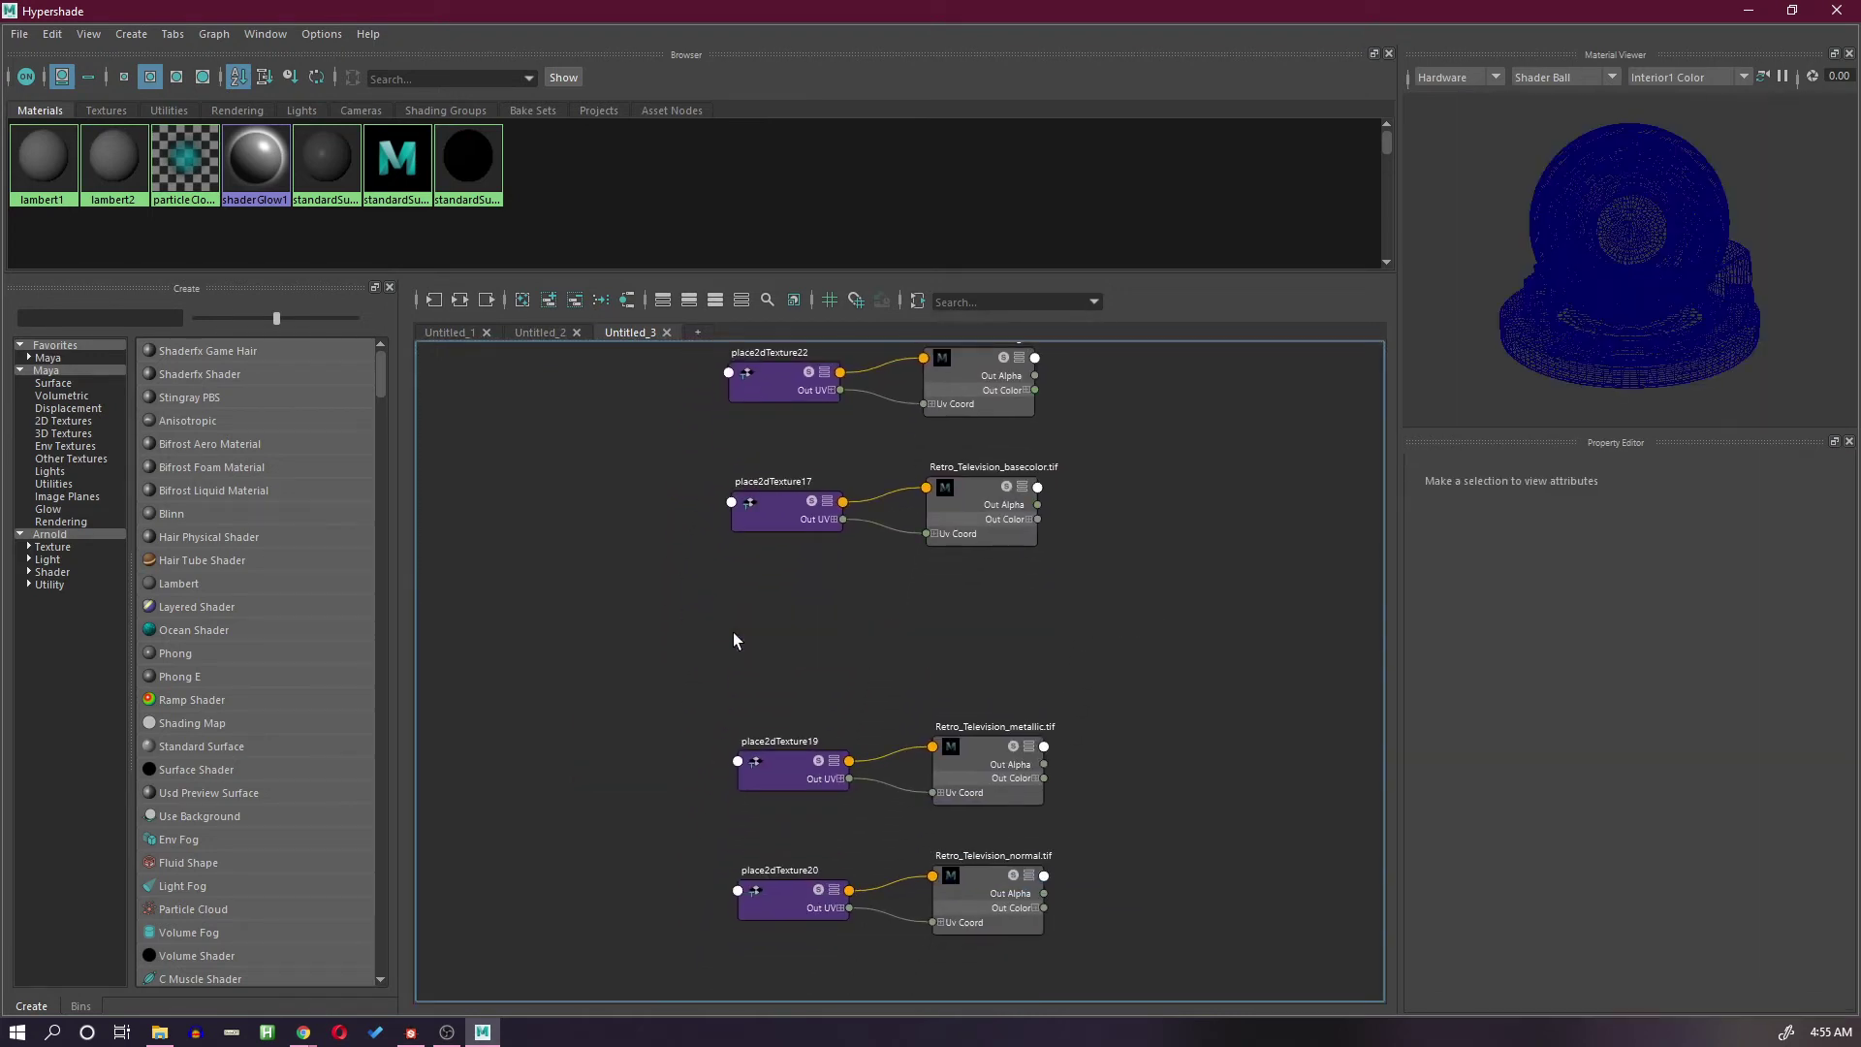
click(600, 300)
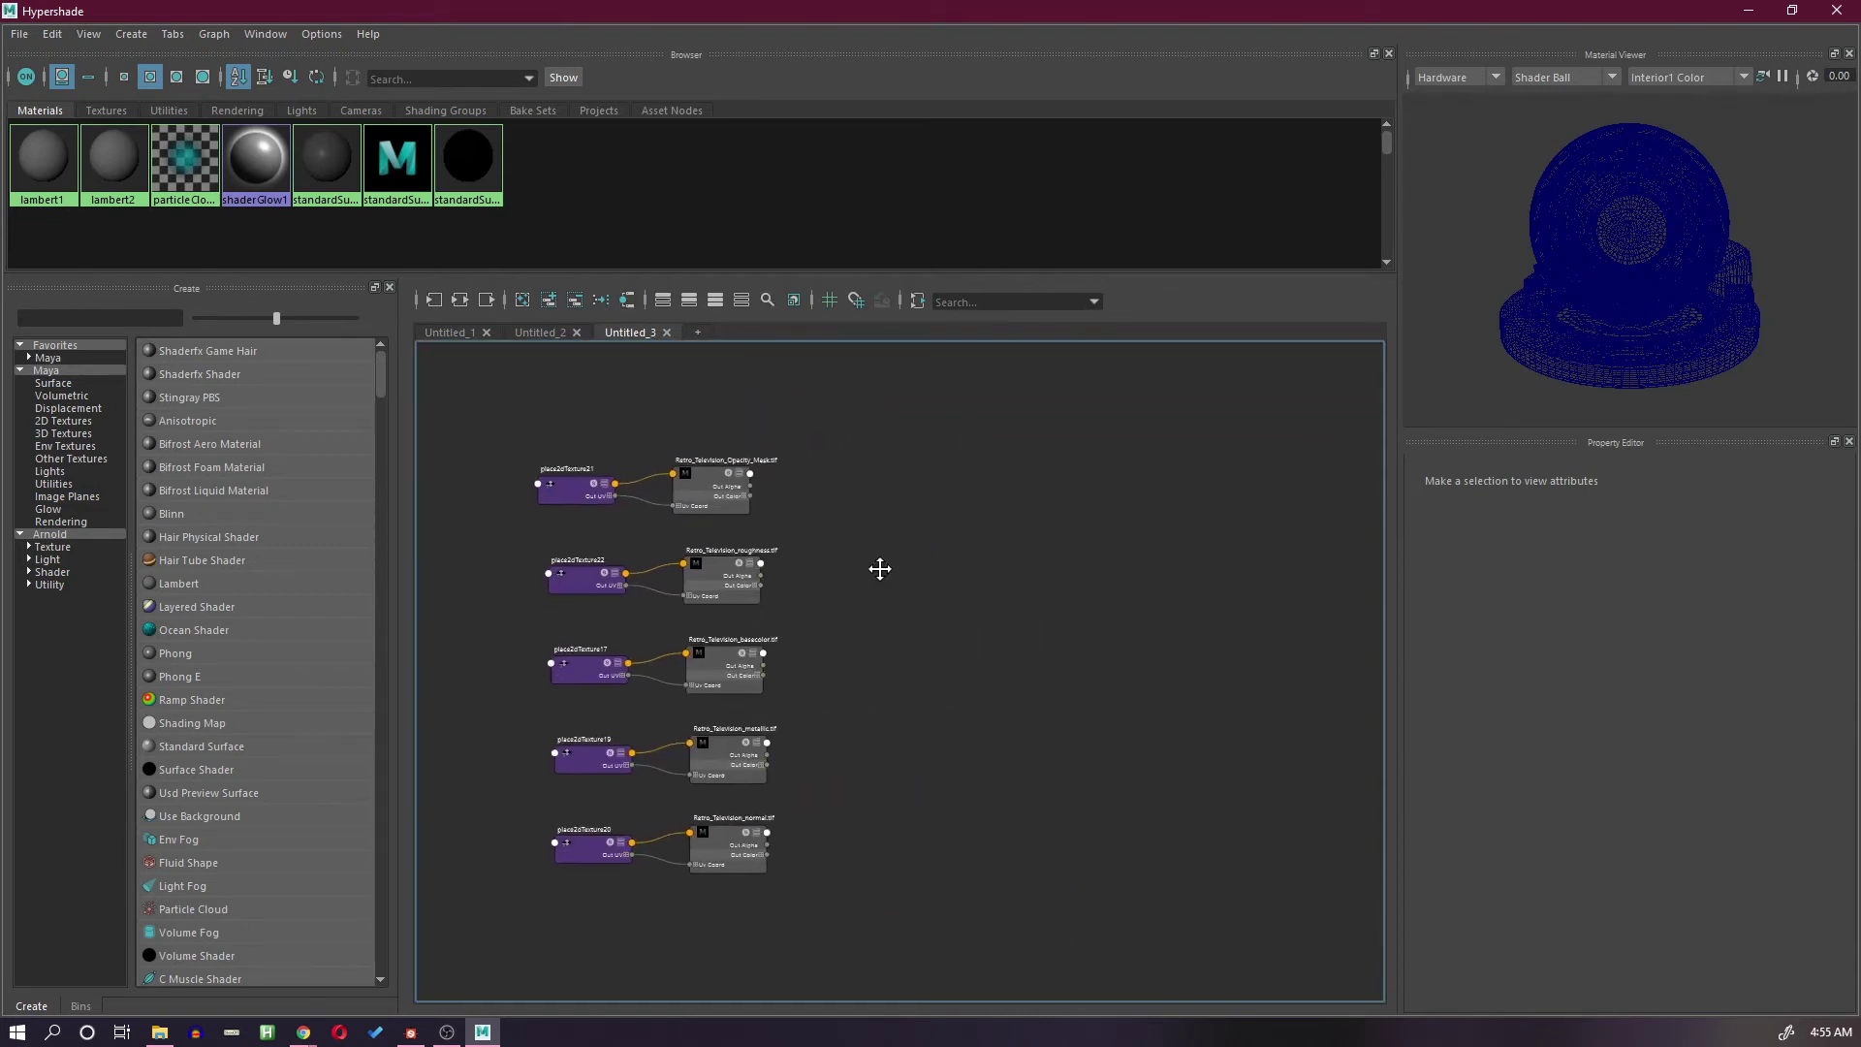
Step: Add a Standard Surface material to the graph and connect the opacity mask's Out Color to its Opacity
click(235, 742)
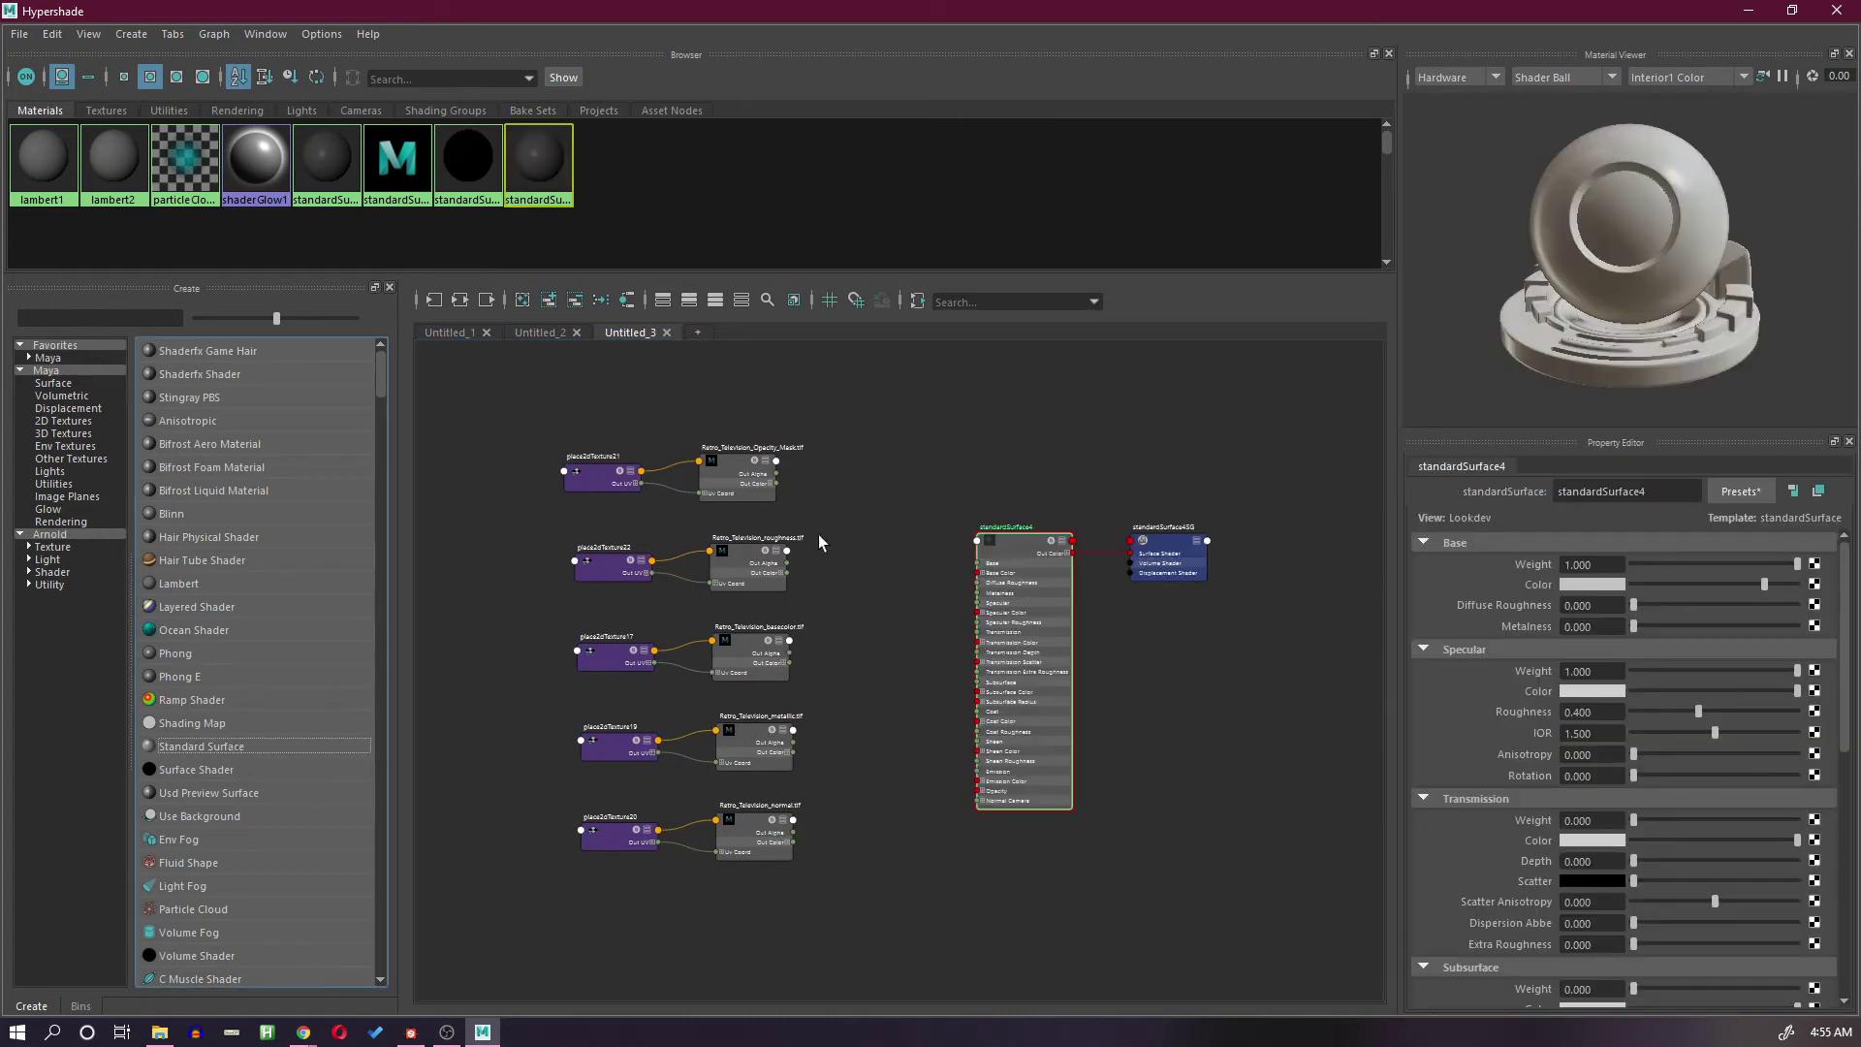
scroll(836, 487, up, 3)
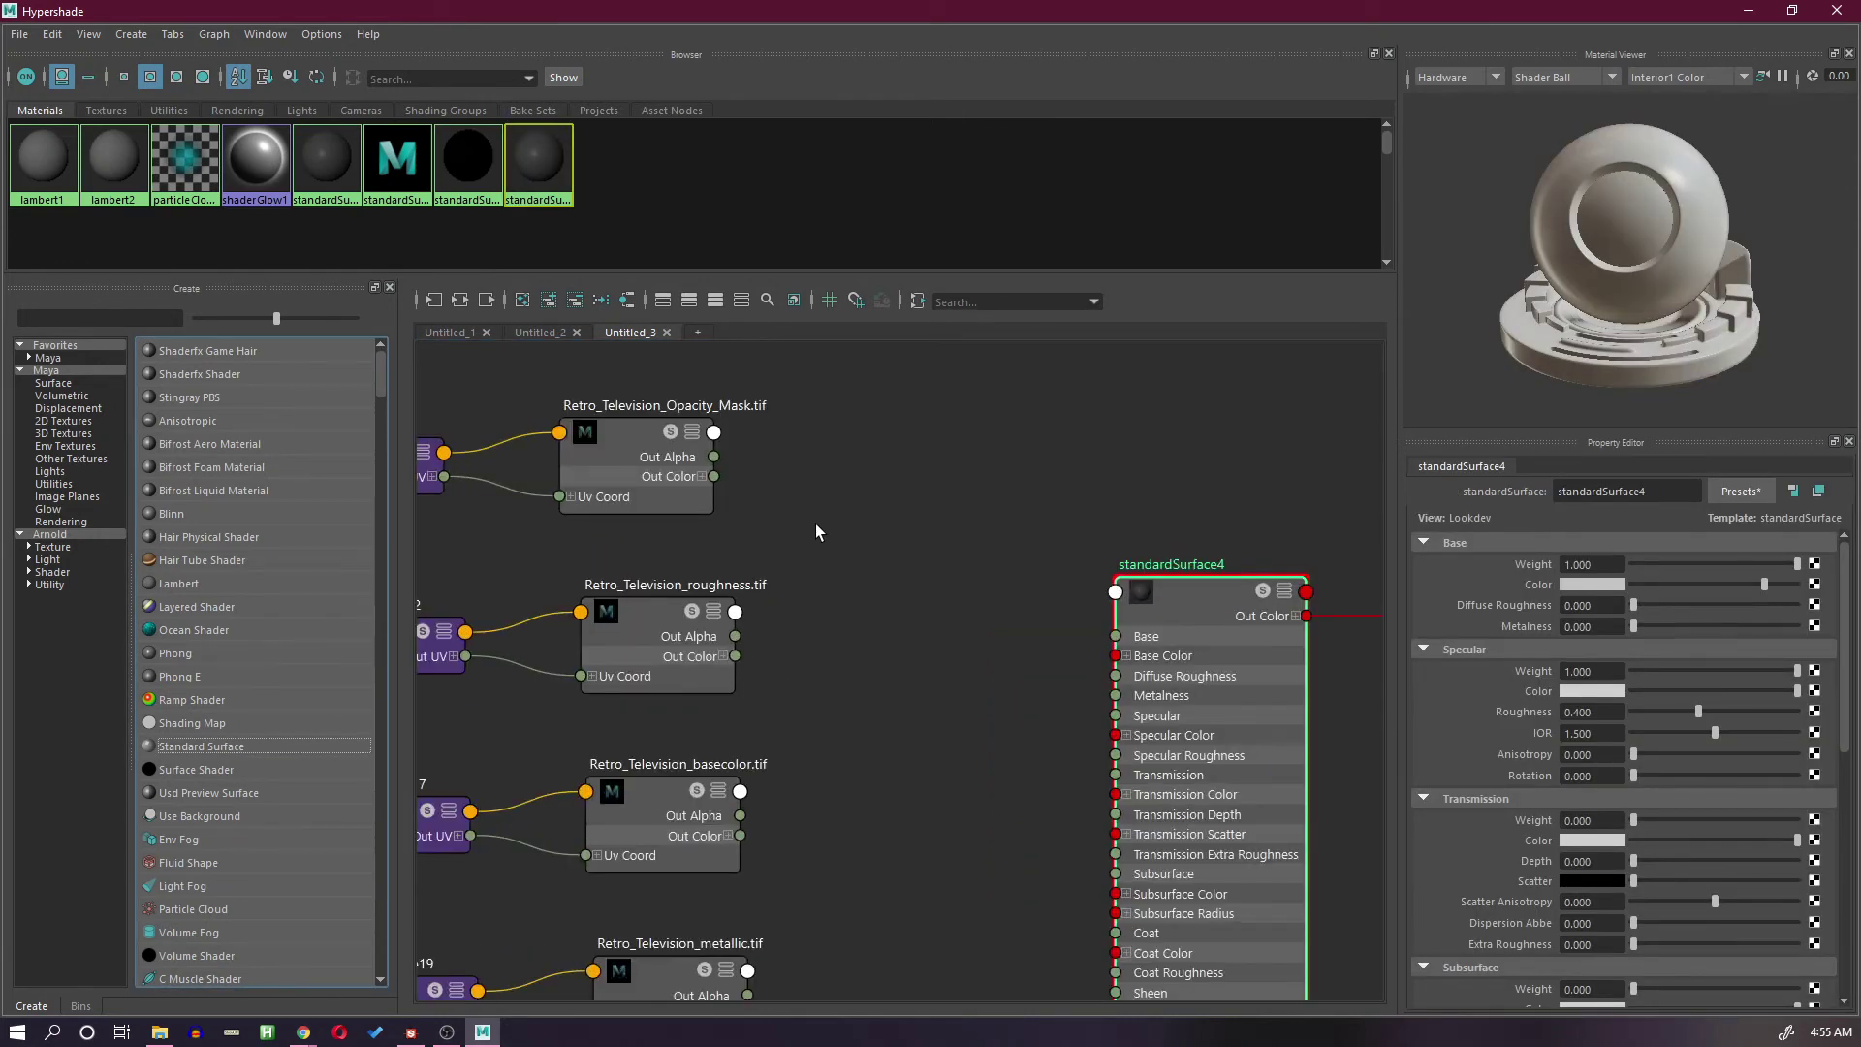
mouse_move(816, 524)
alt+middle_down()
mouse_move(930, 528)
mouse_move(860, 519)
mouse_move(897, 532)
mouse_move(898, 440)
alt+middle_up()
scroll(898, 442, down, 2)
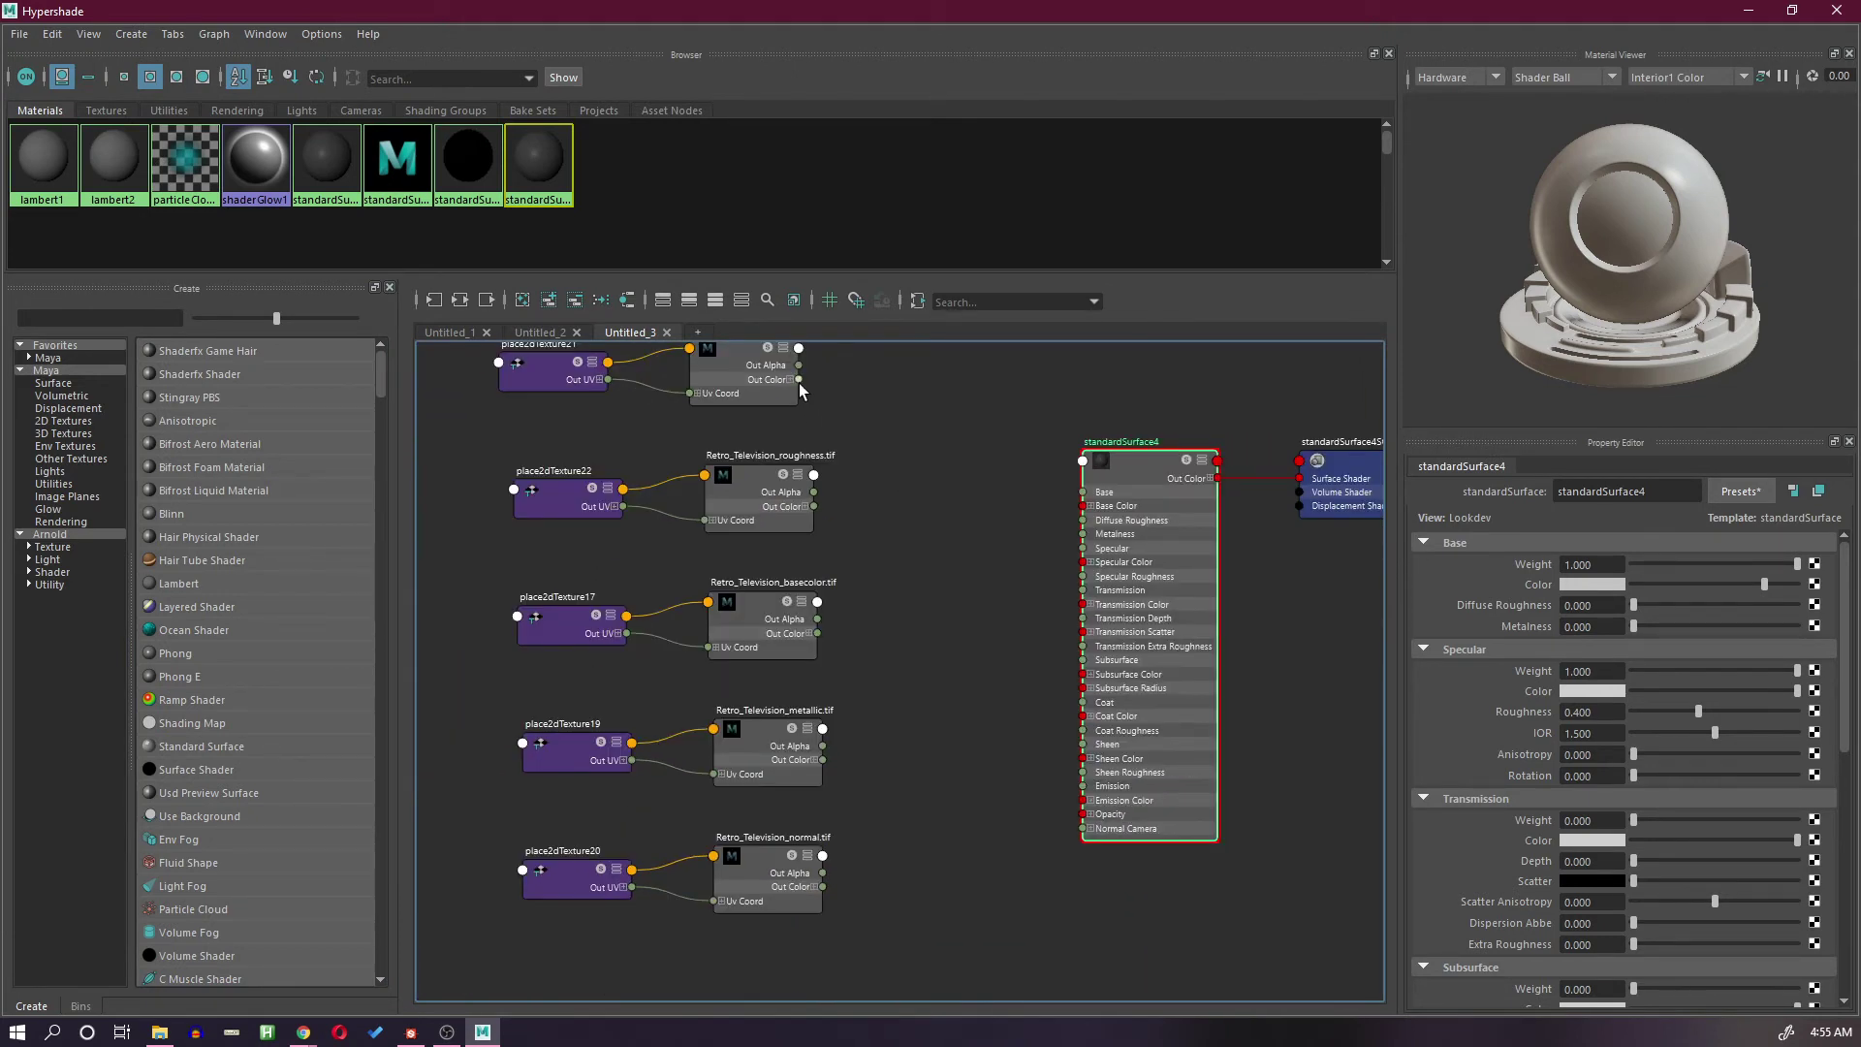
drag(798, 379, 1083, 822)
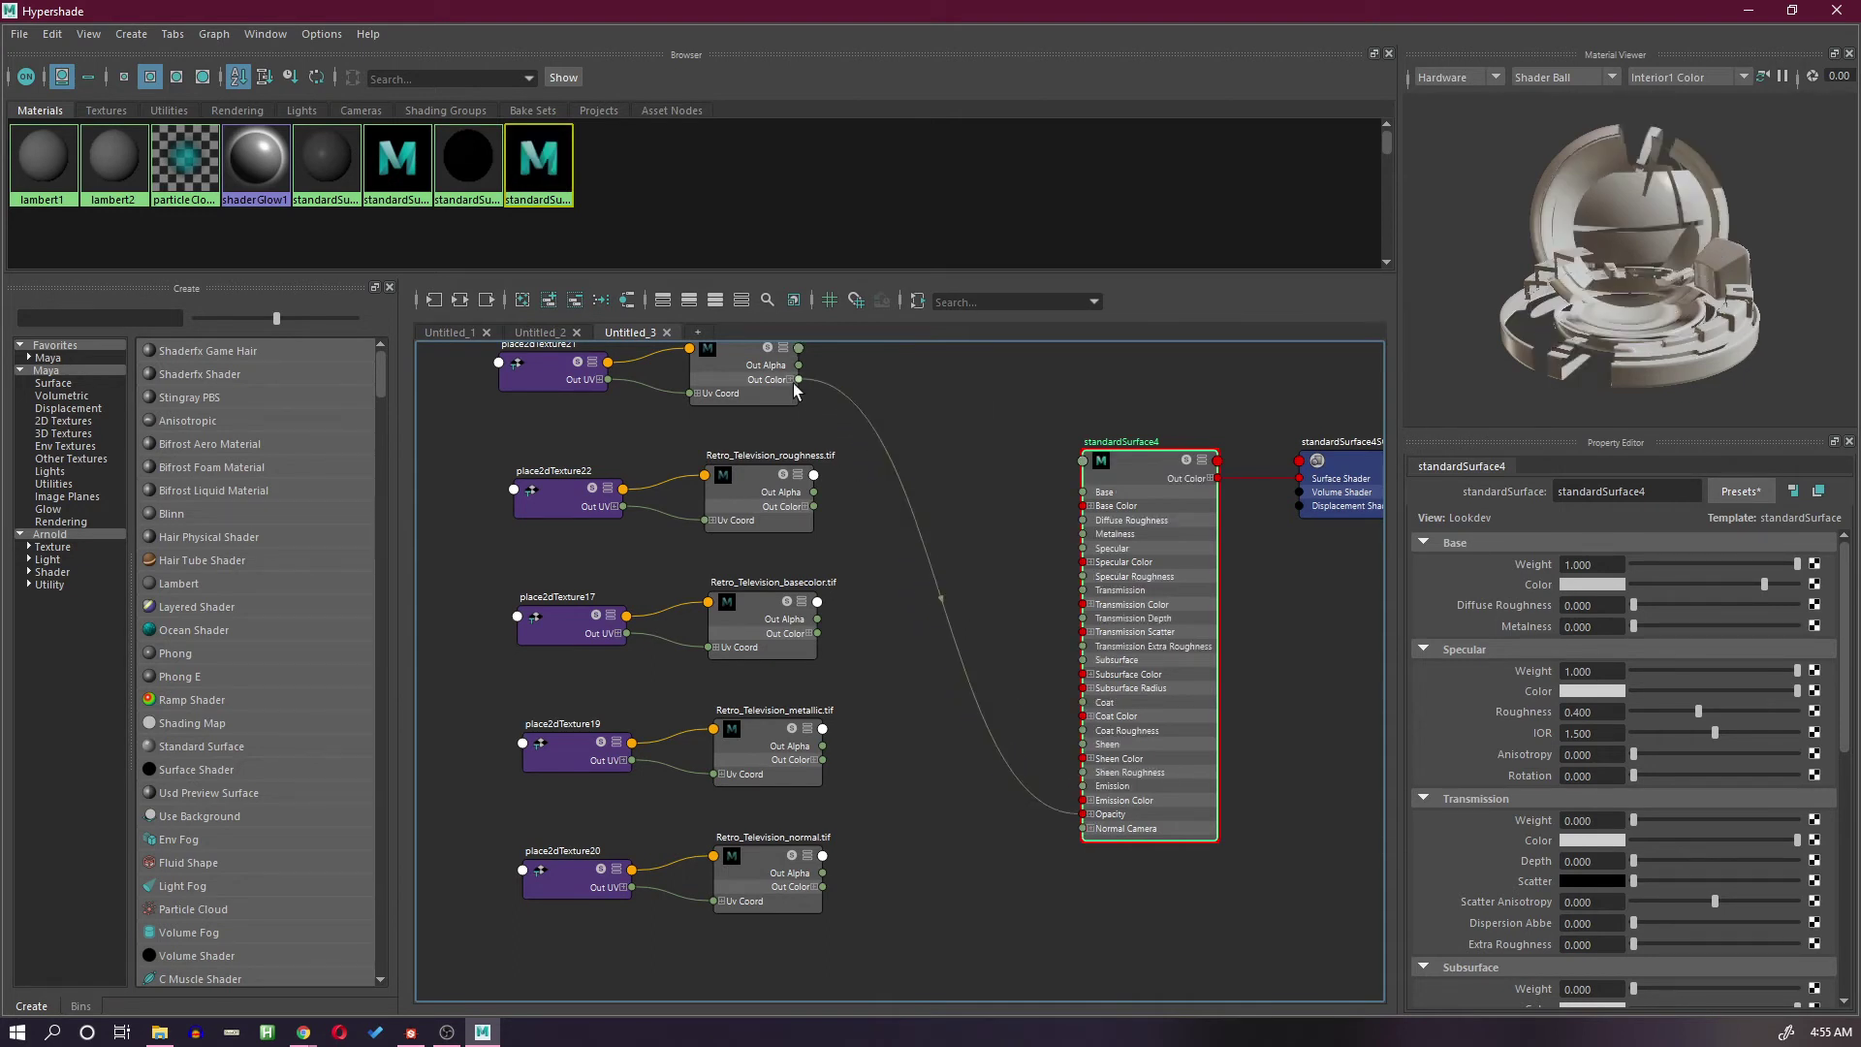
Step: Connect the roughness map's Out Color R to Specular Roughness and the base color map's Out Color to Base Color
scroll(900, 412, up, 2)
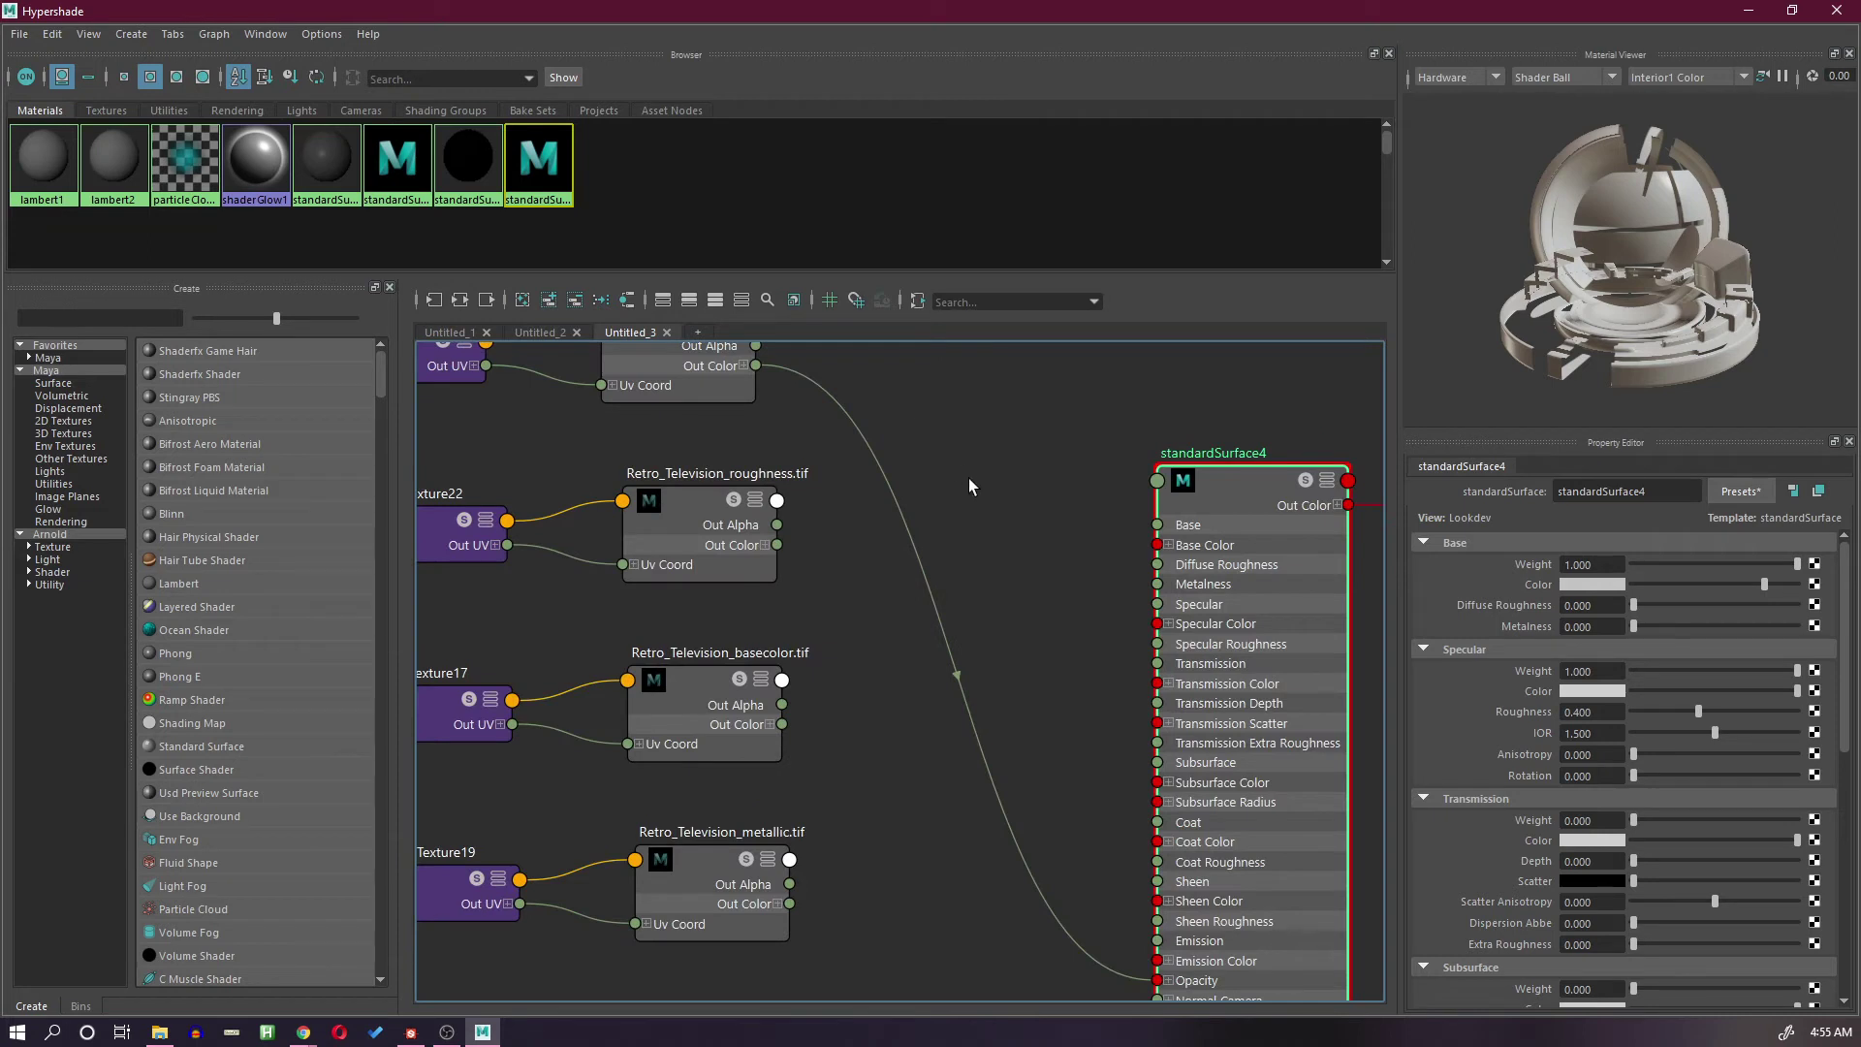
alt+middle_drag(969, 479, 937, 446)
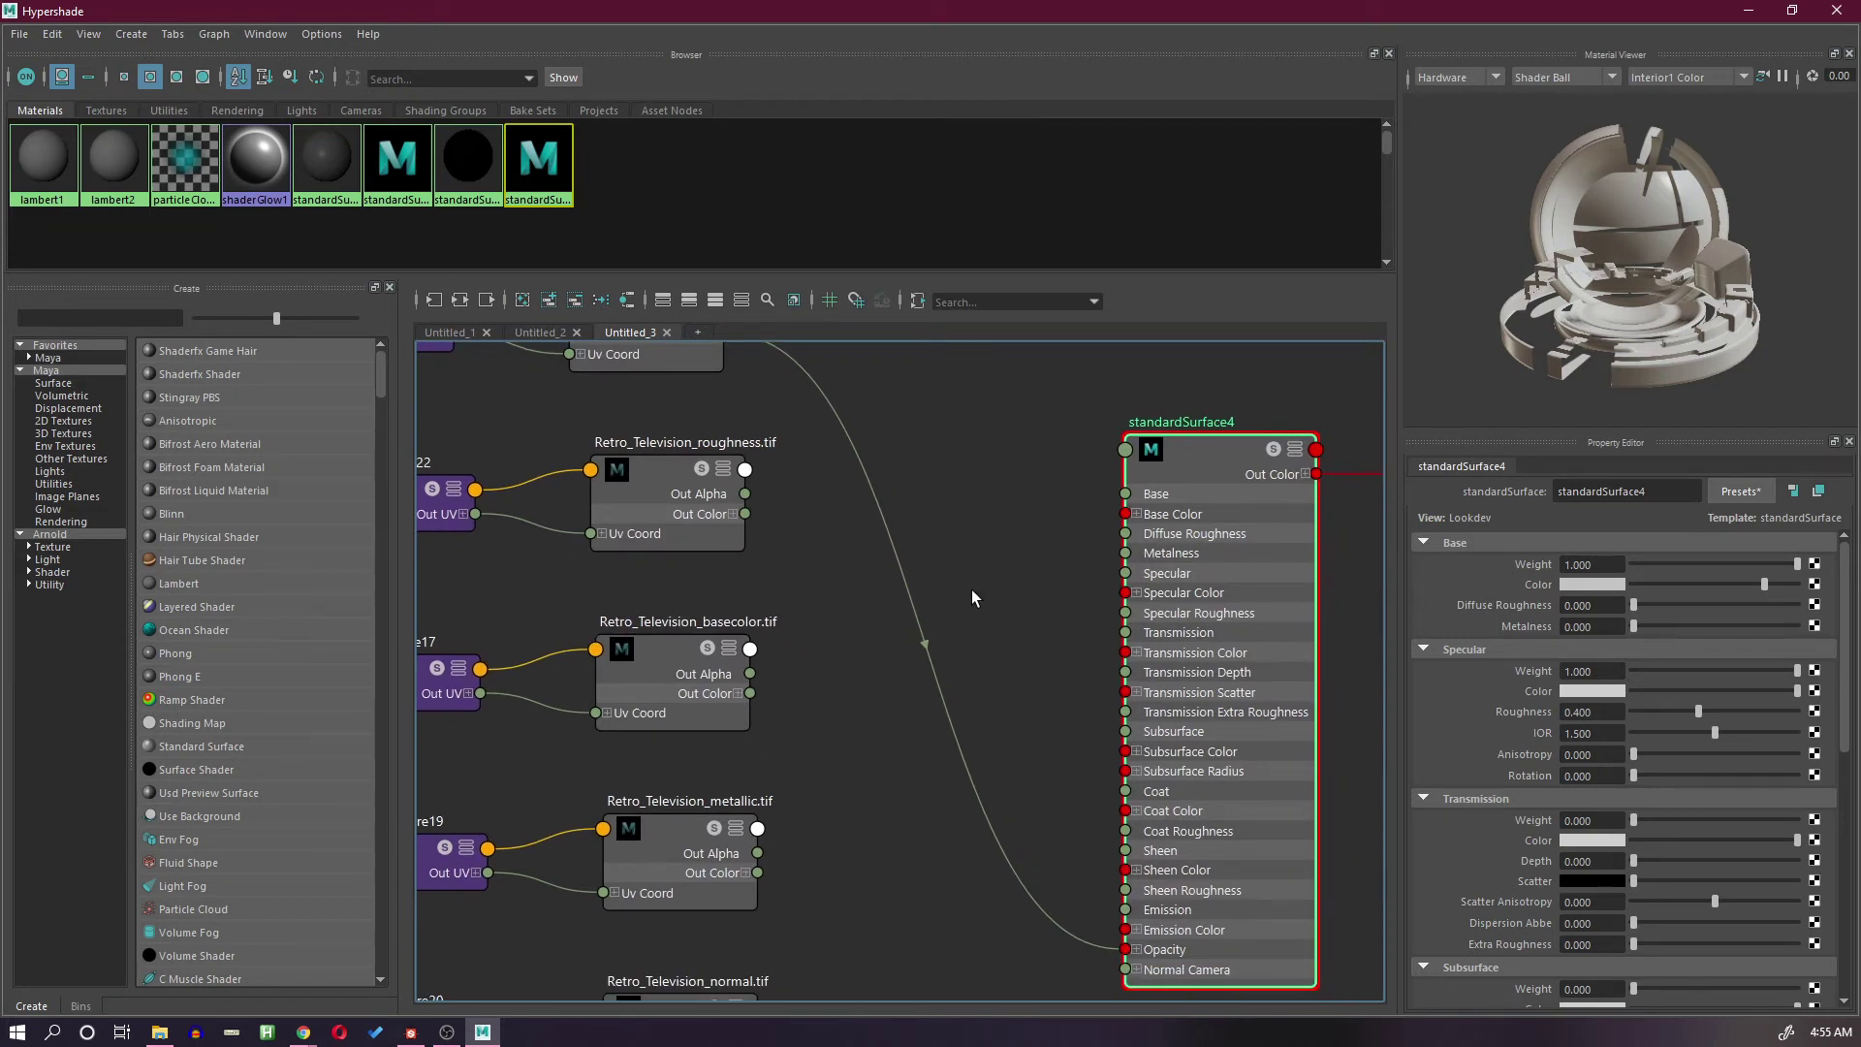
click(730, 515)
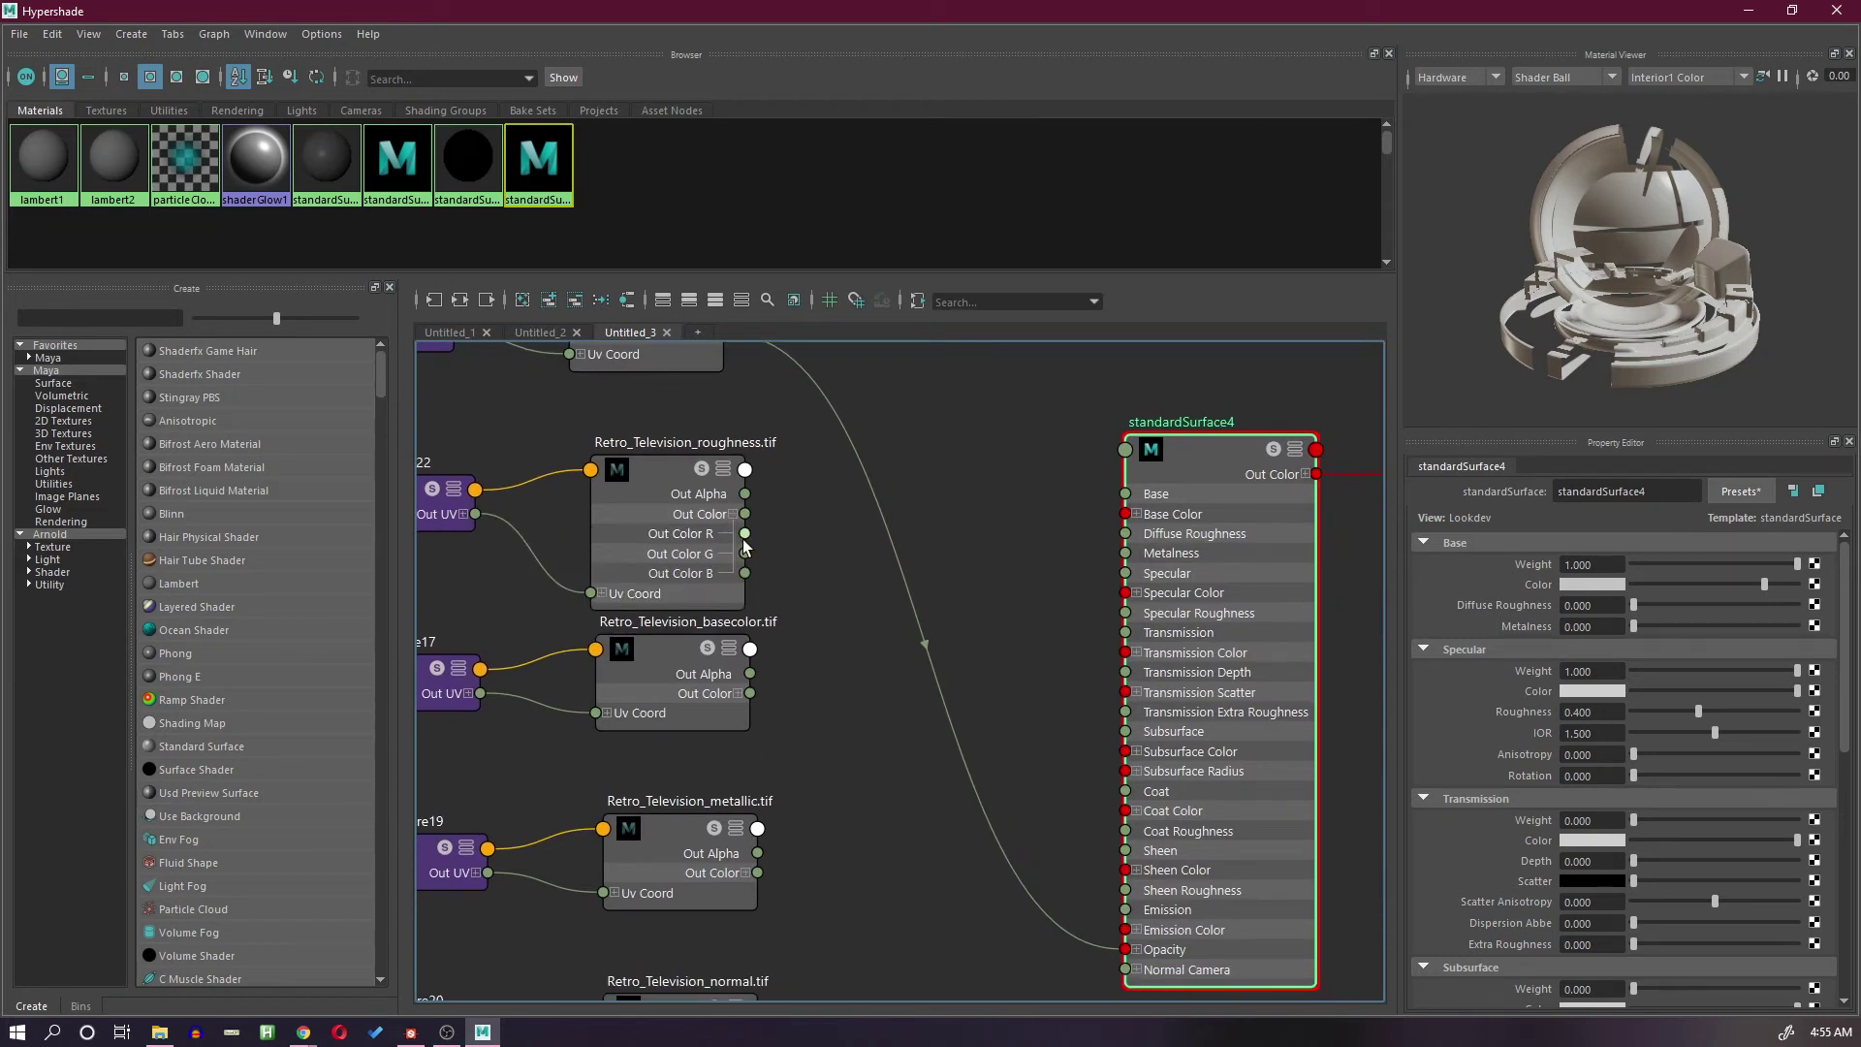
drag(745, 534, 1137, 621)
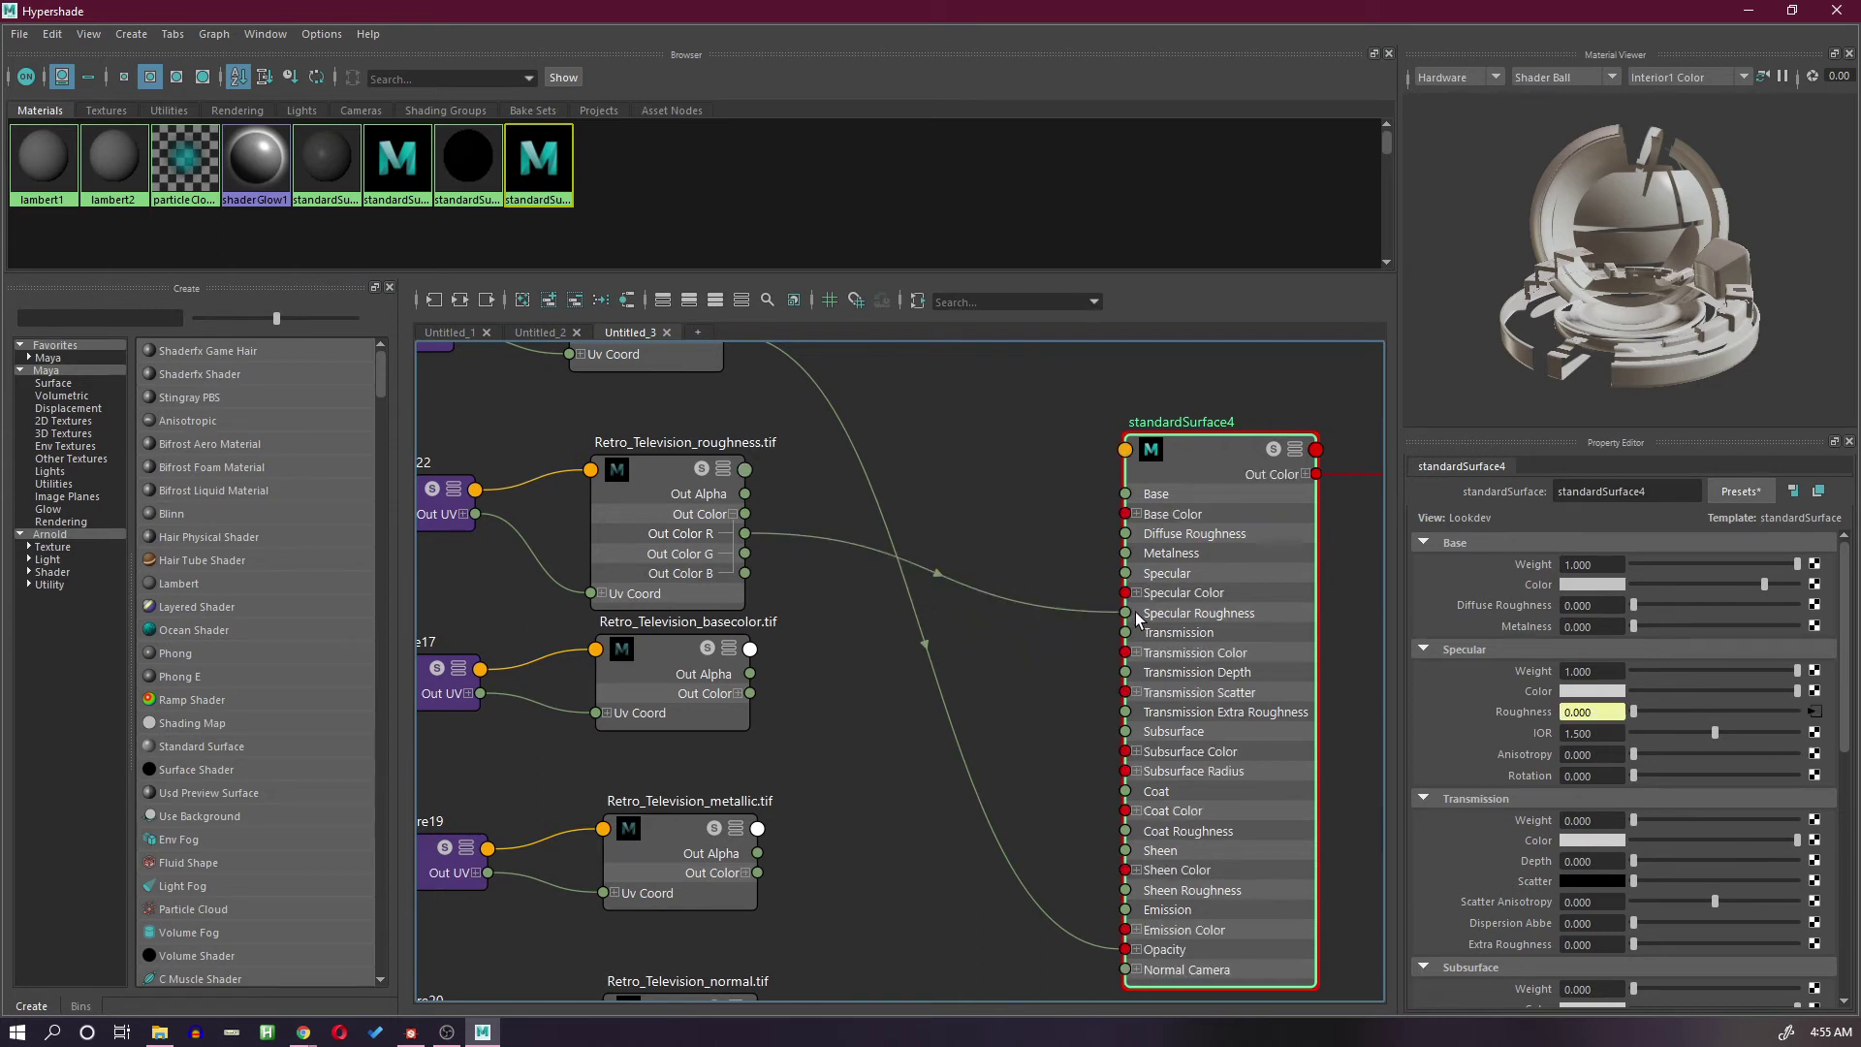
click(733, 515)
alt+middle_drag(819, 613, 805, 537)
drag(785, 640, 1115, 458)
Step: Connect the metallic map's Out Color R to the Standard Surface's Metalness
alt+middle_drag(858, 745, 863, 657)
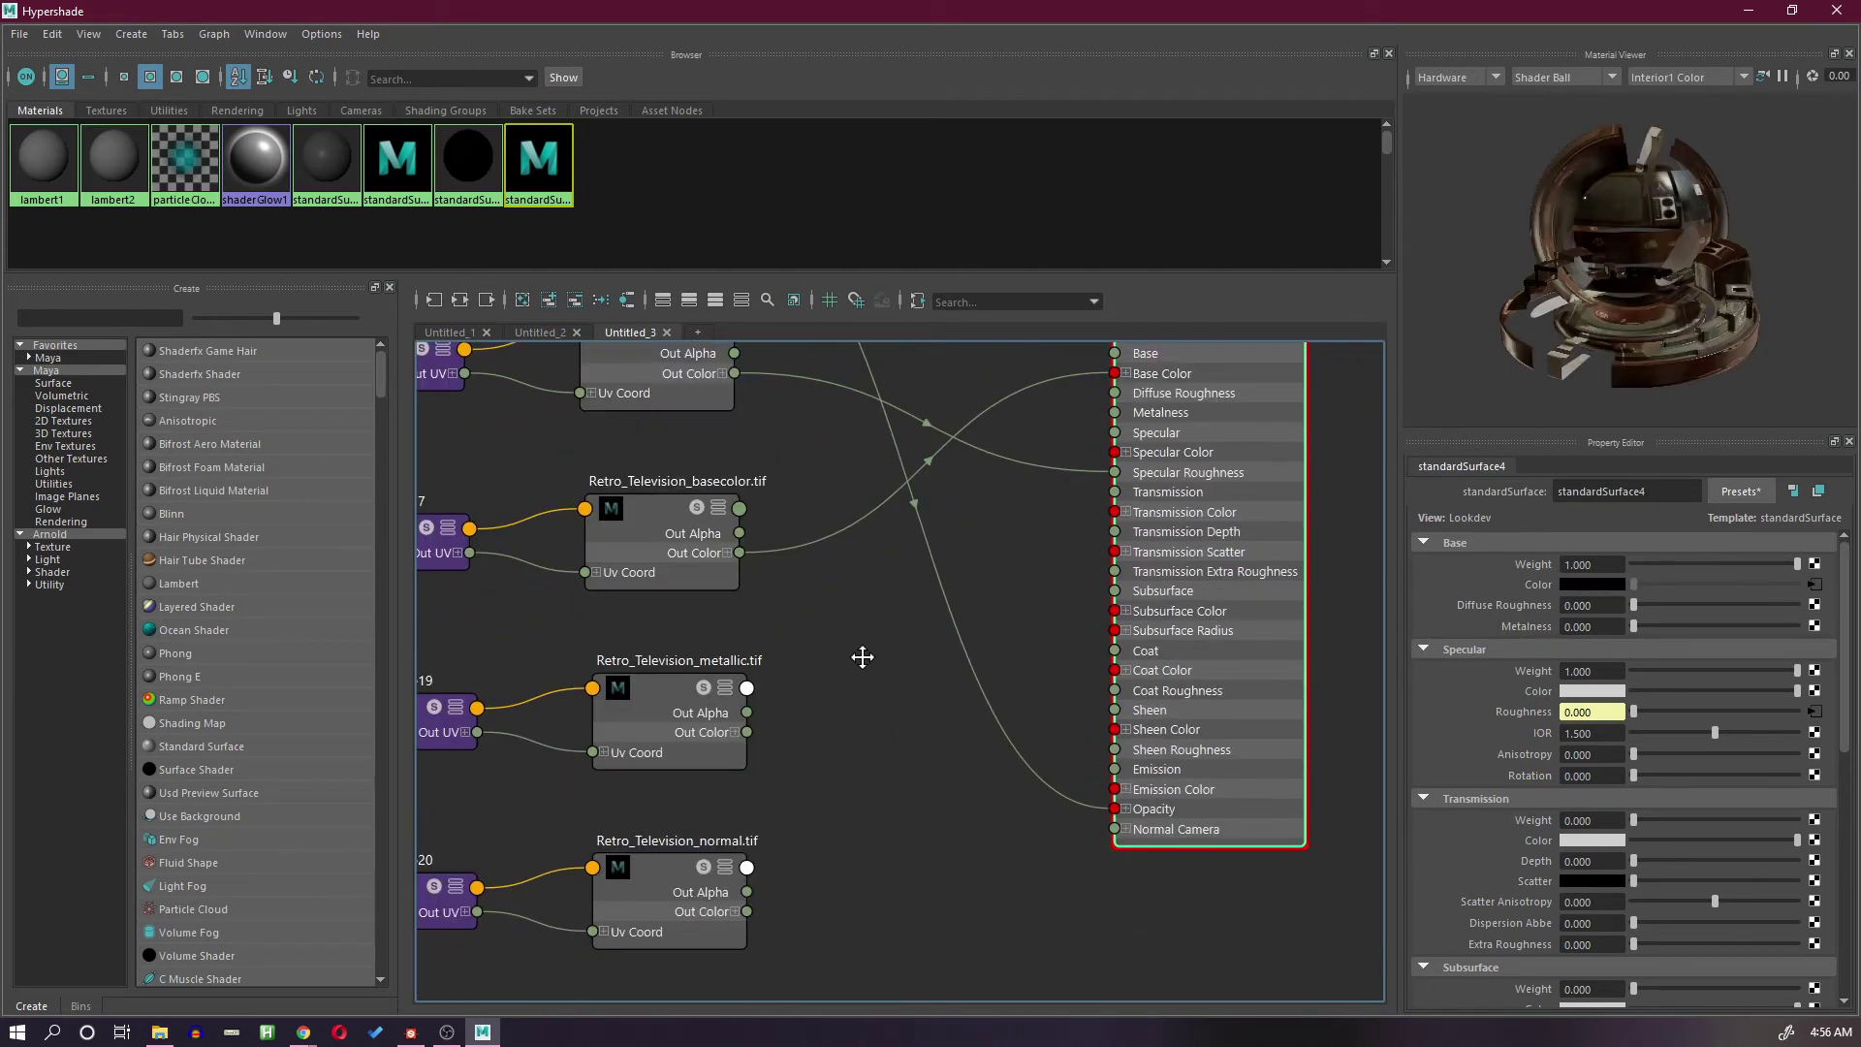
click(734, 732)
drag(746, 752, 1114, 412)
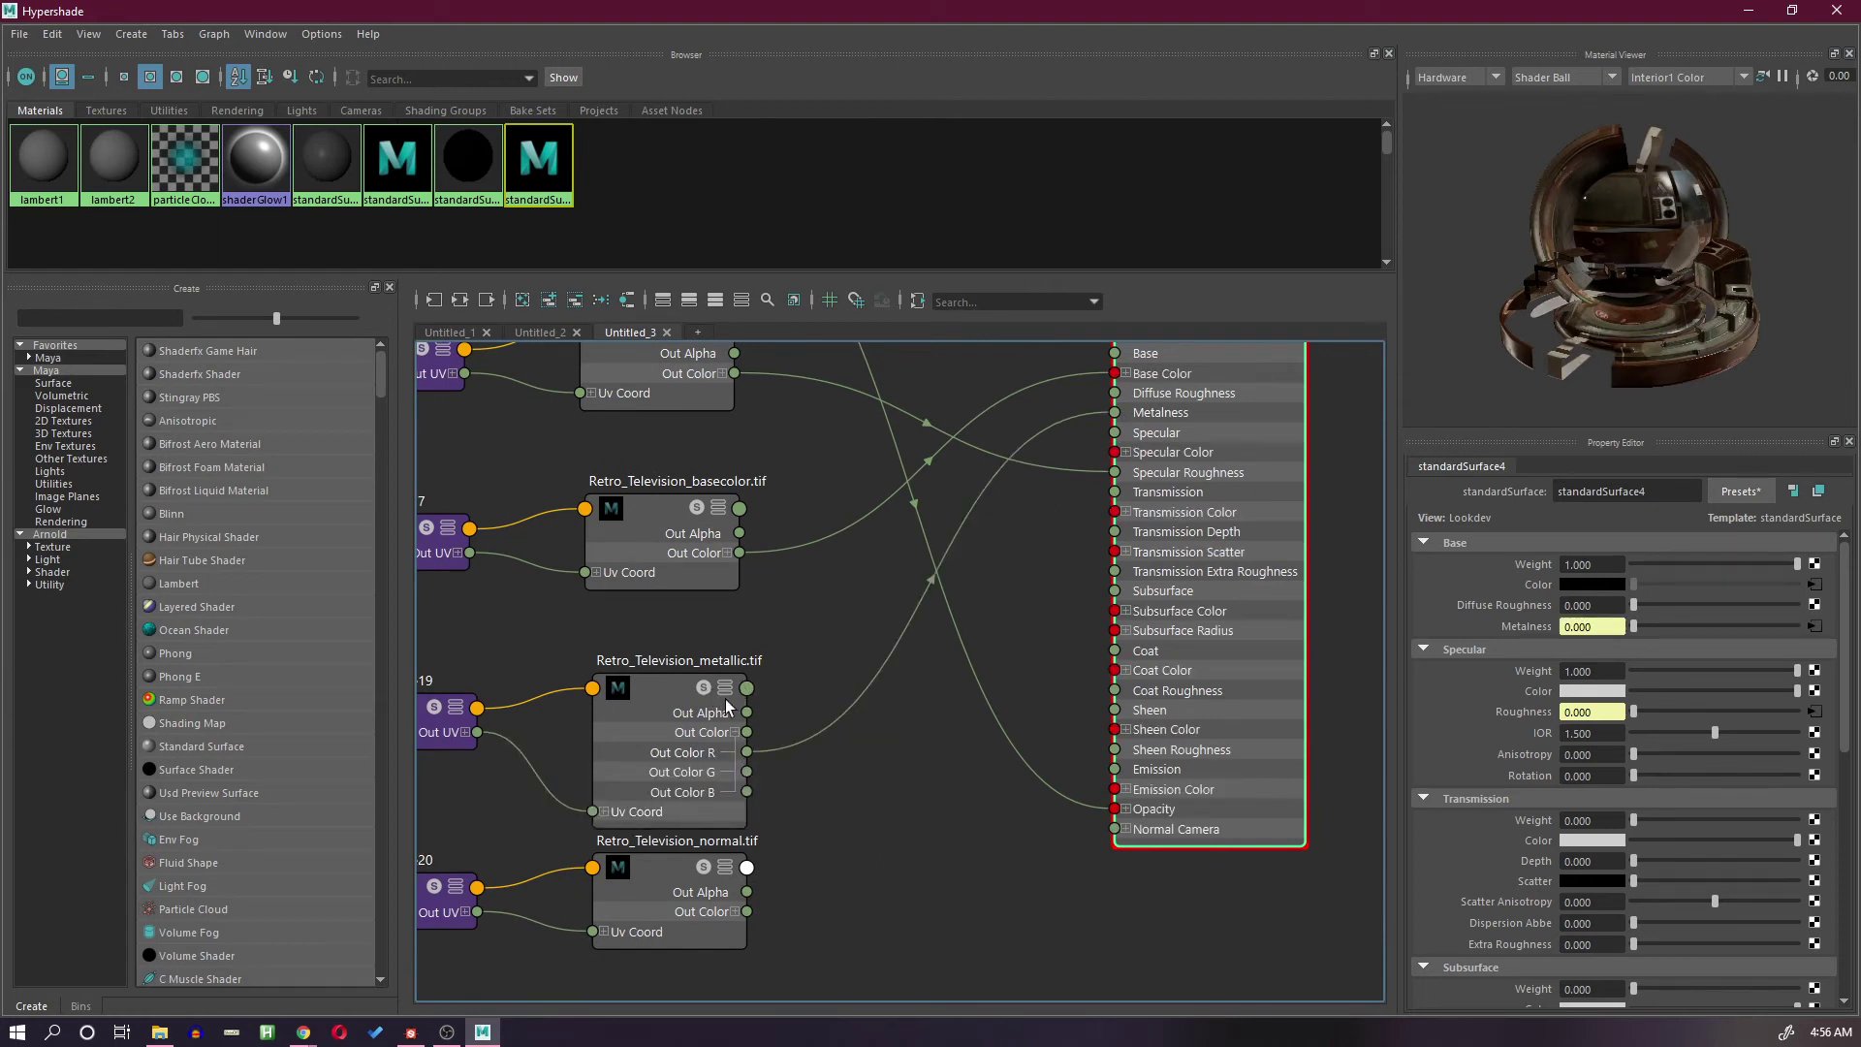
click(734, 733)
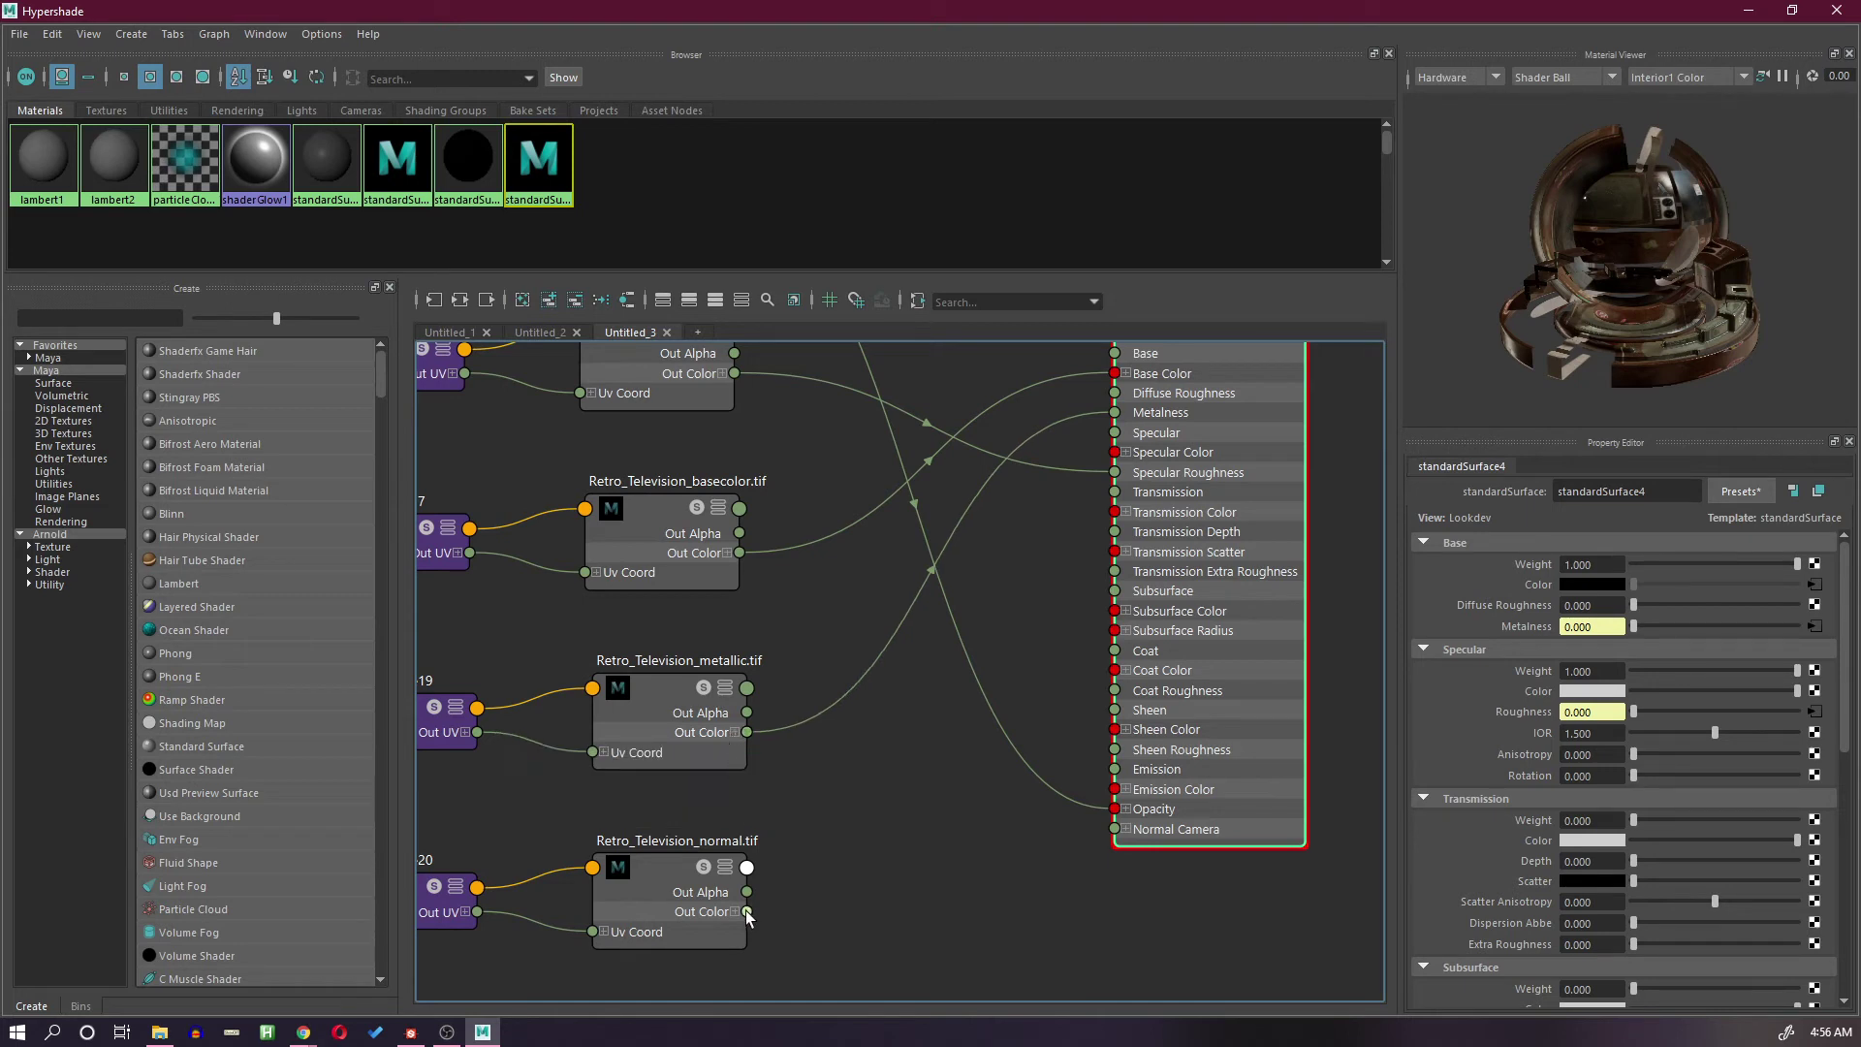
Step: Add an aiNormalMap node and route the normal map's Out Color through its Input to the material's Normal Camera
key(space)
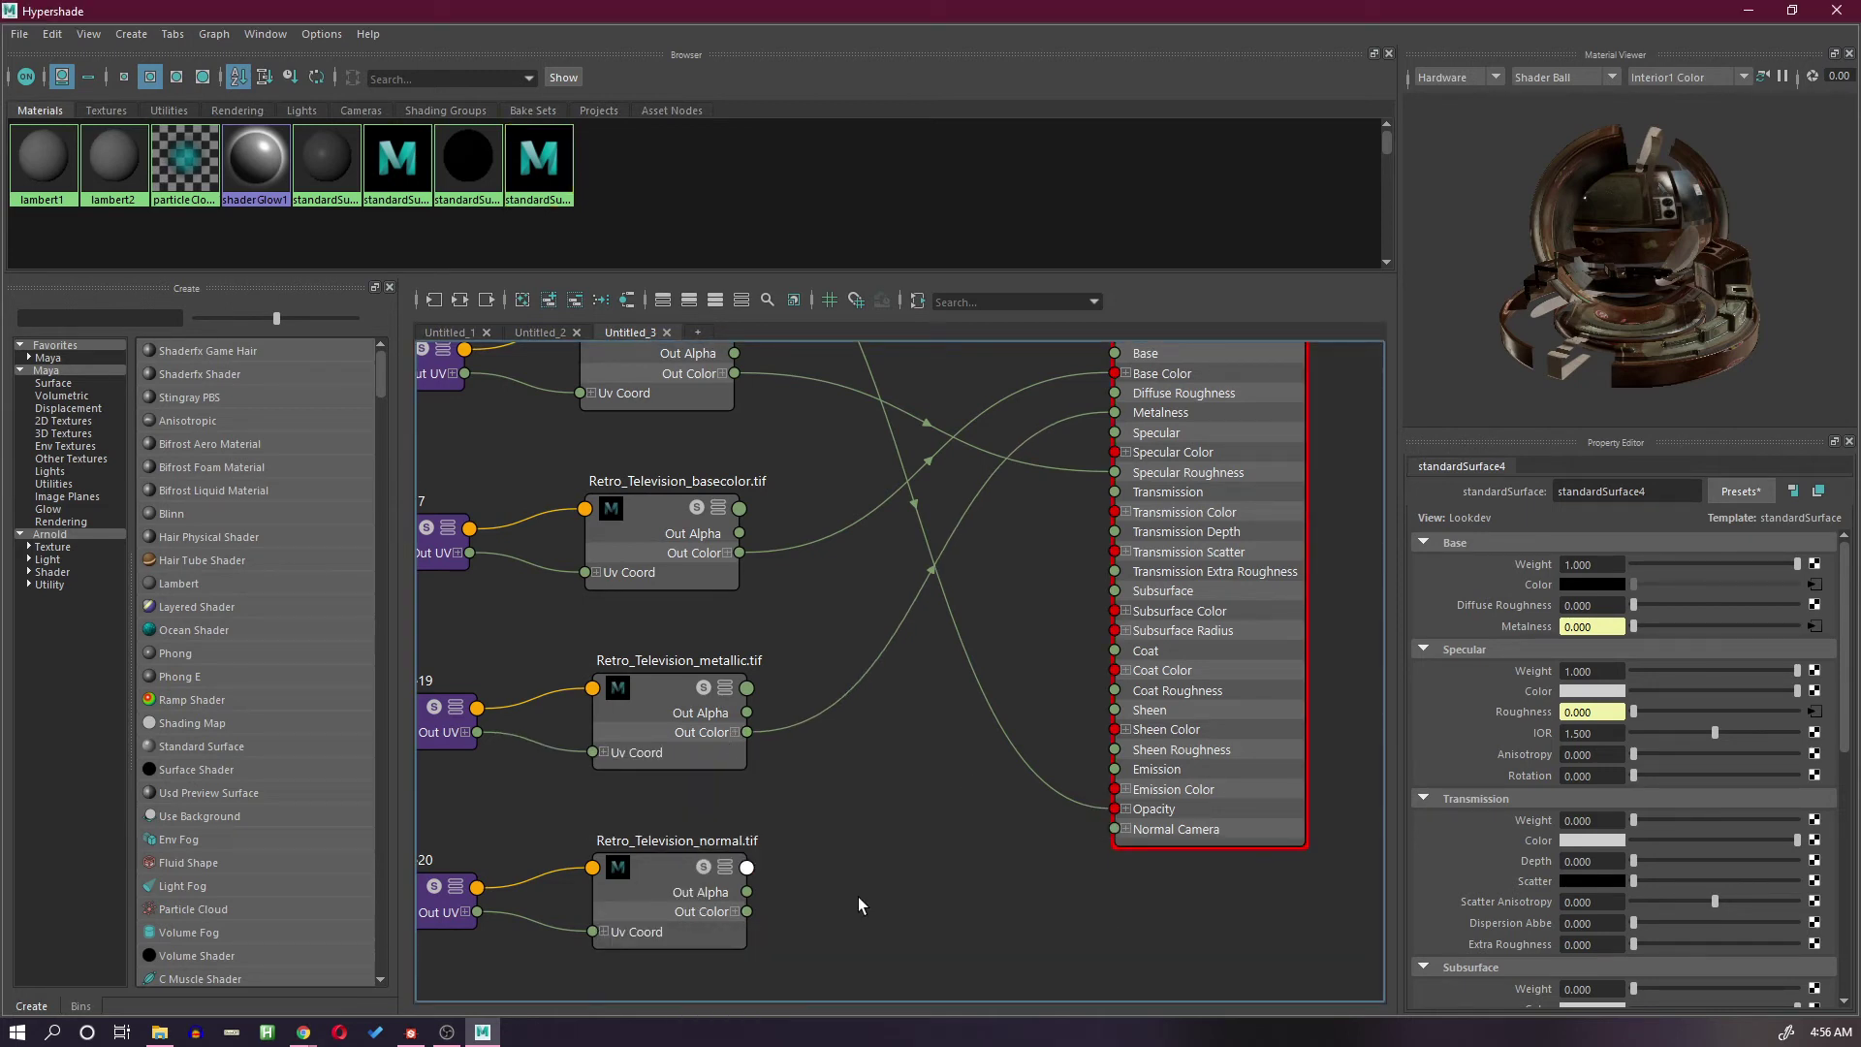
key(Tab)
text(norm)
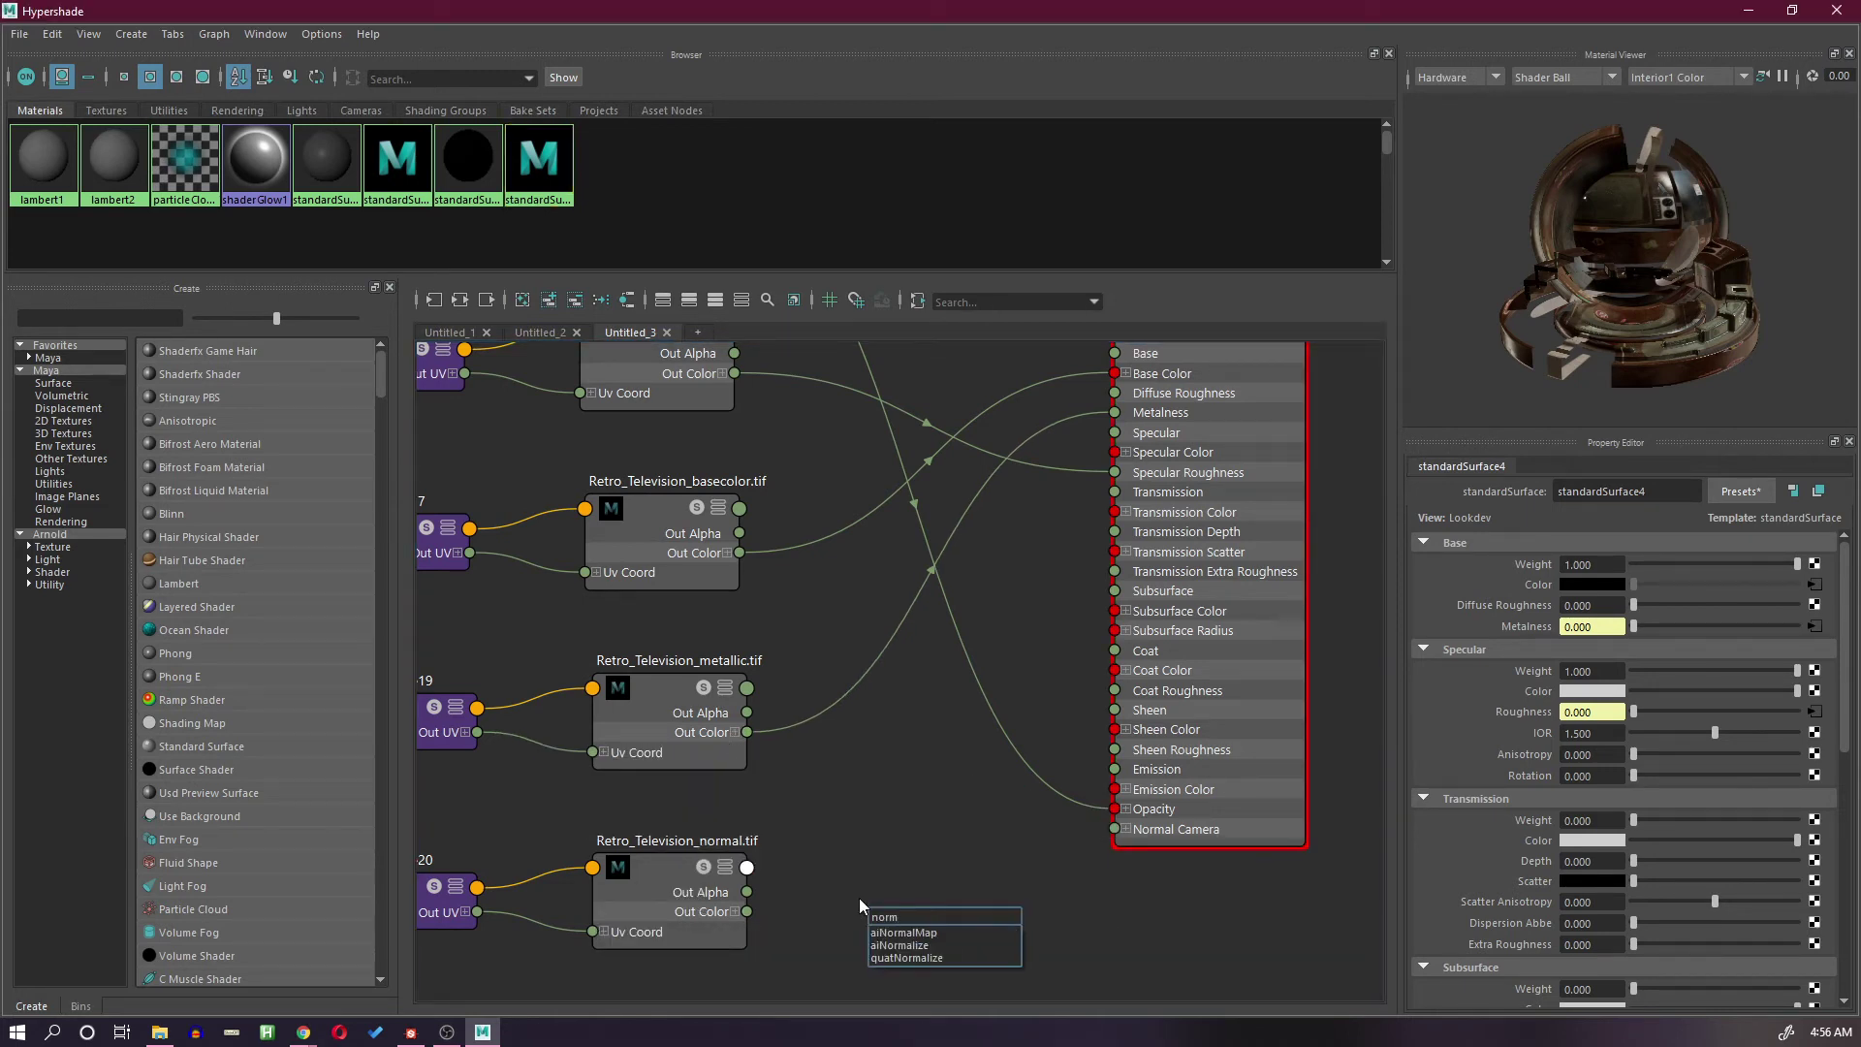
click(916, 932)
drag(915, 927, 900, 851)
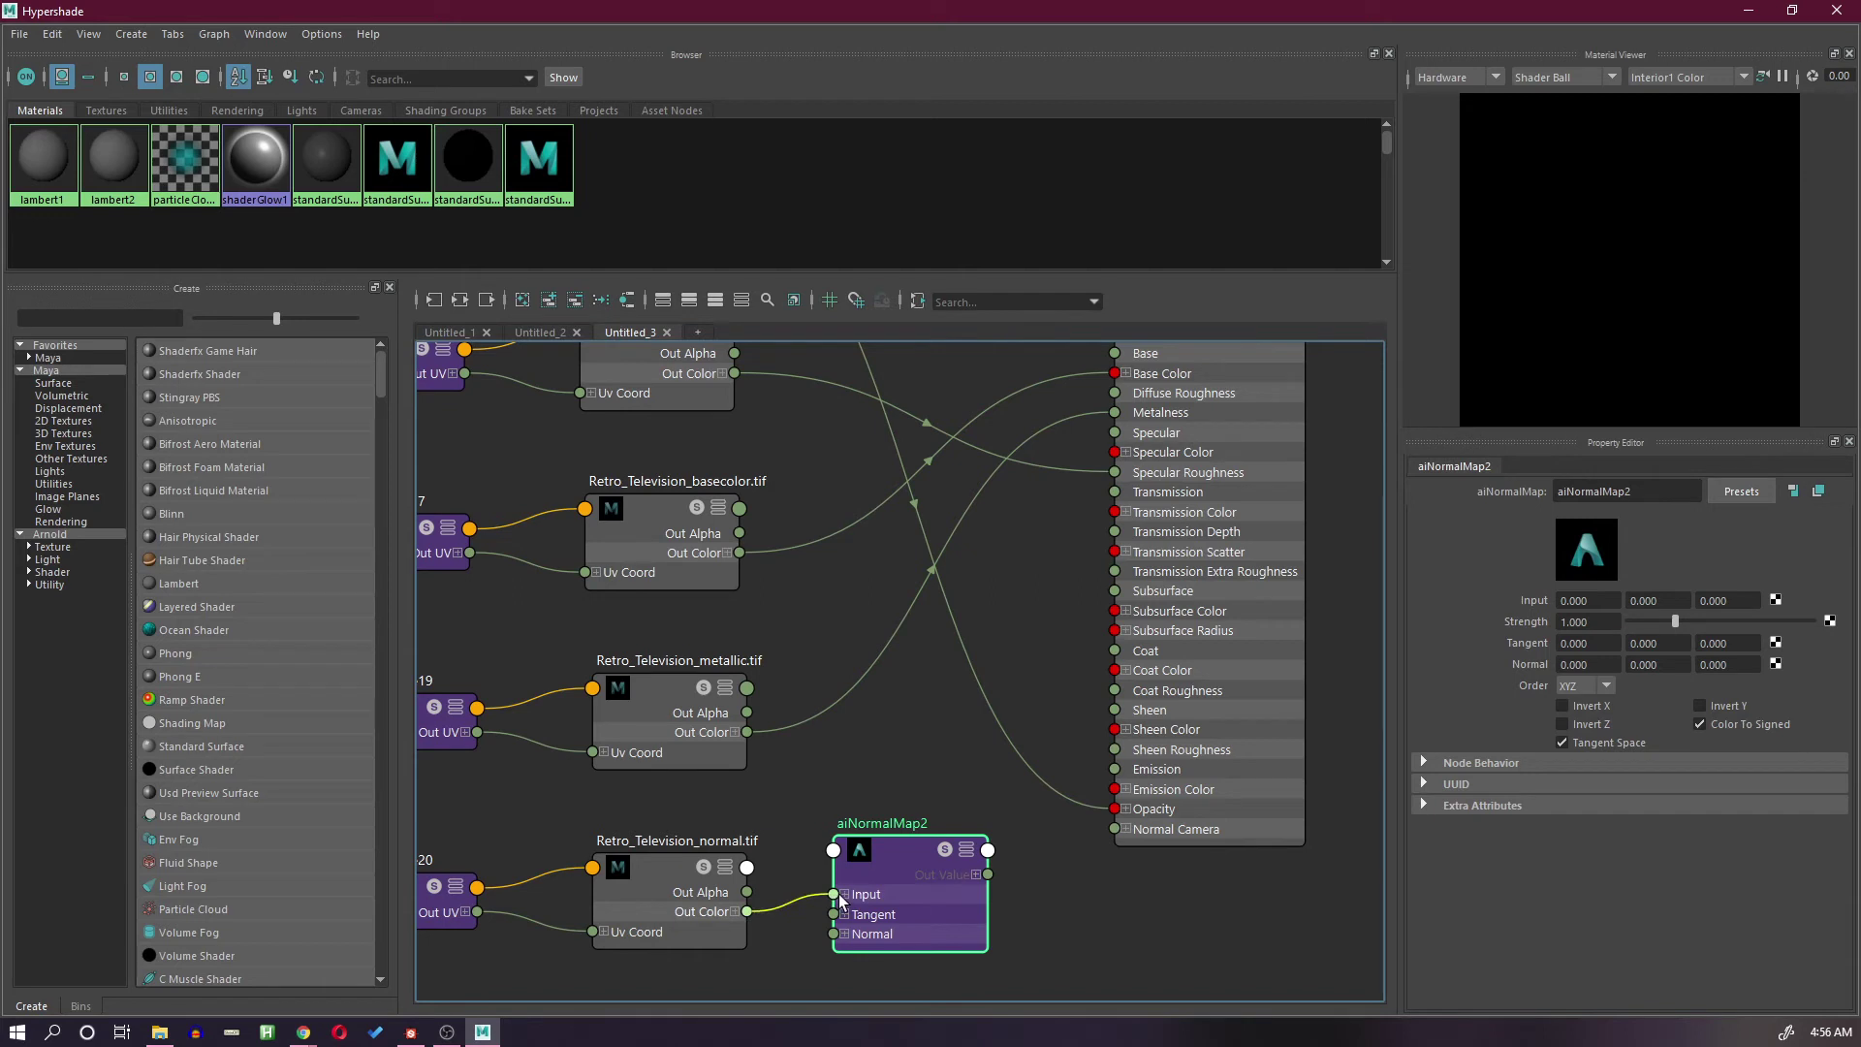
drag(840, 894, 840, 893)
drag(988, 876, 1112, 834)
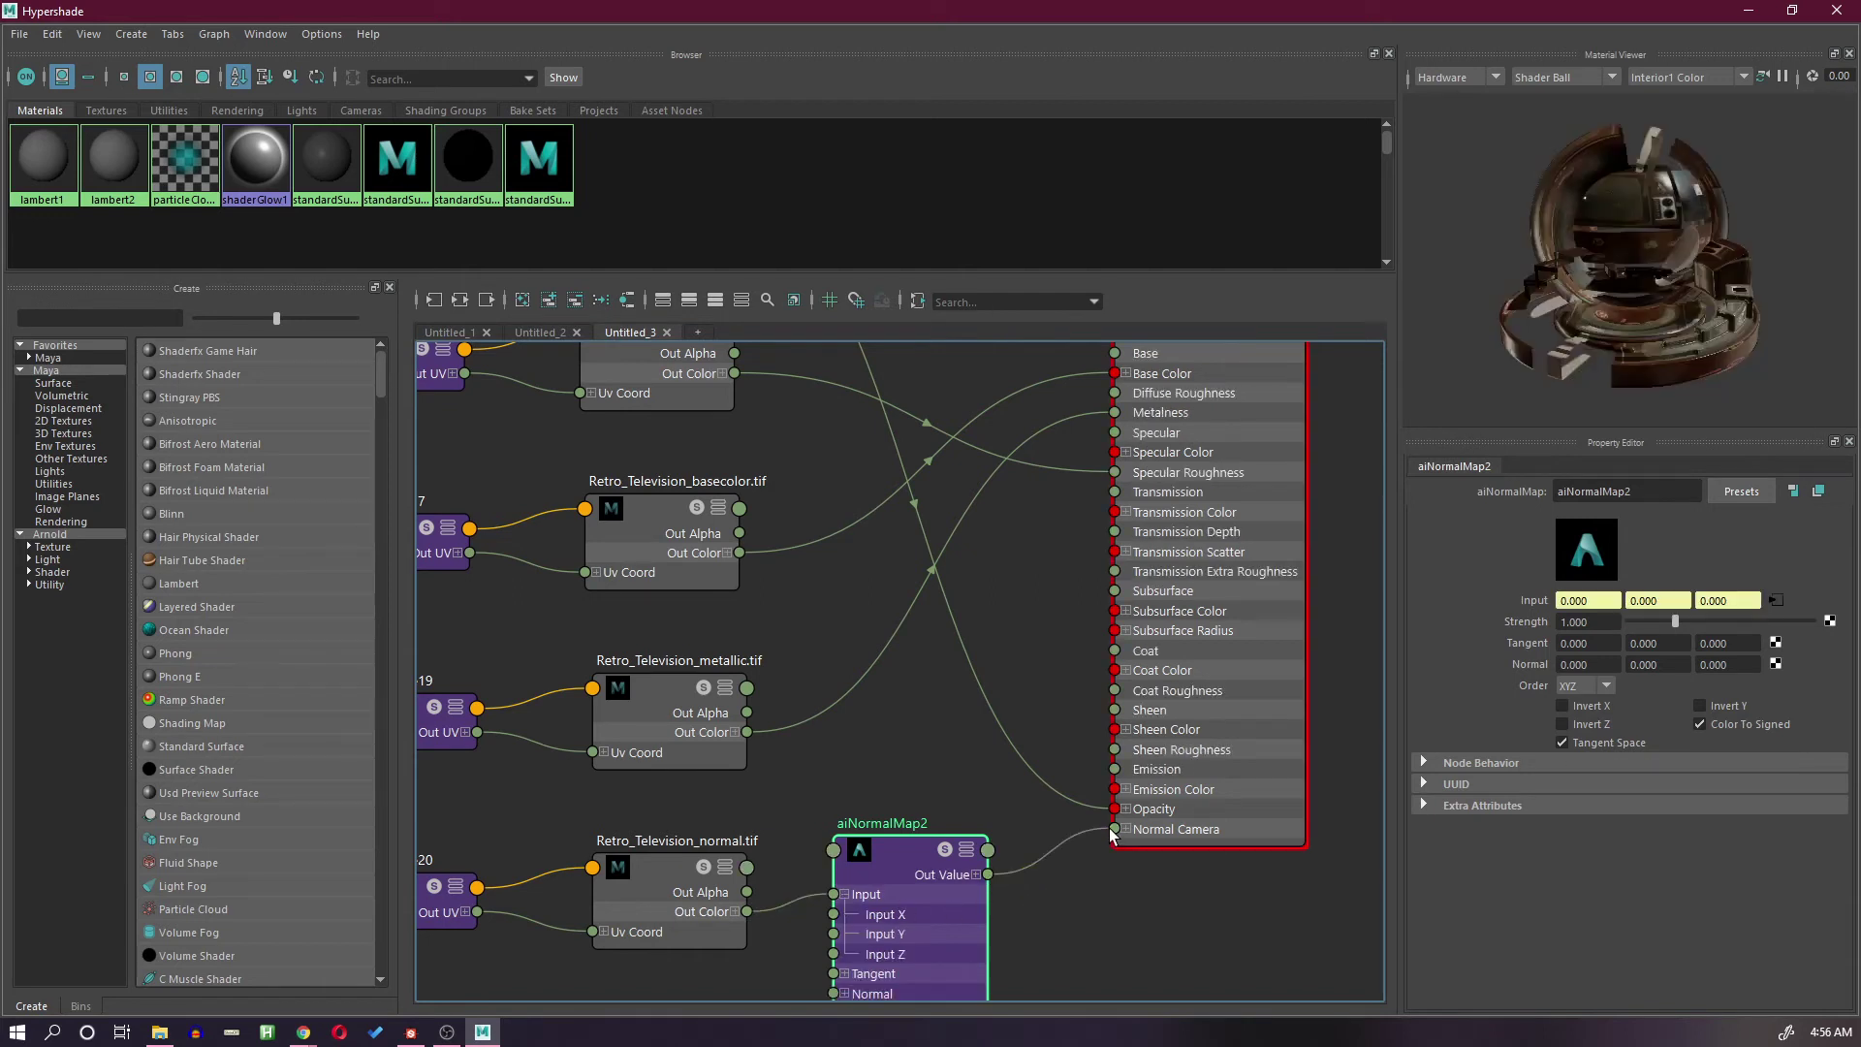
click(844, 894)
key(a)
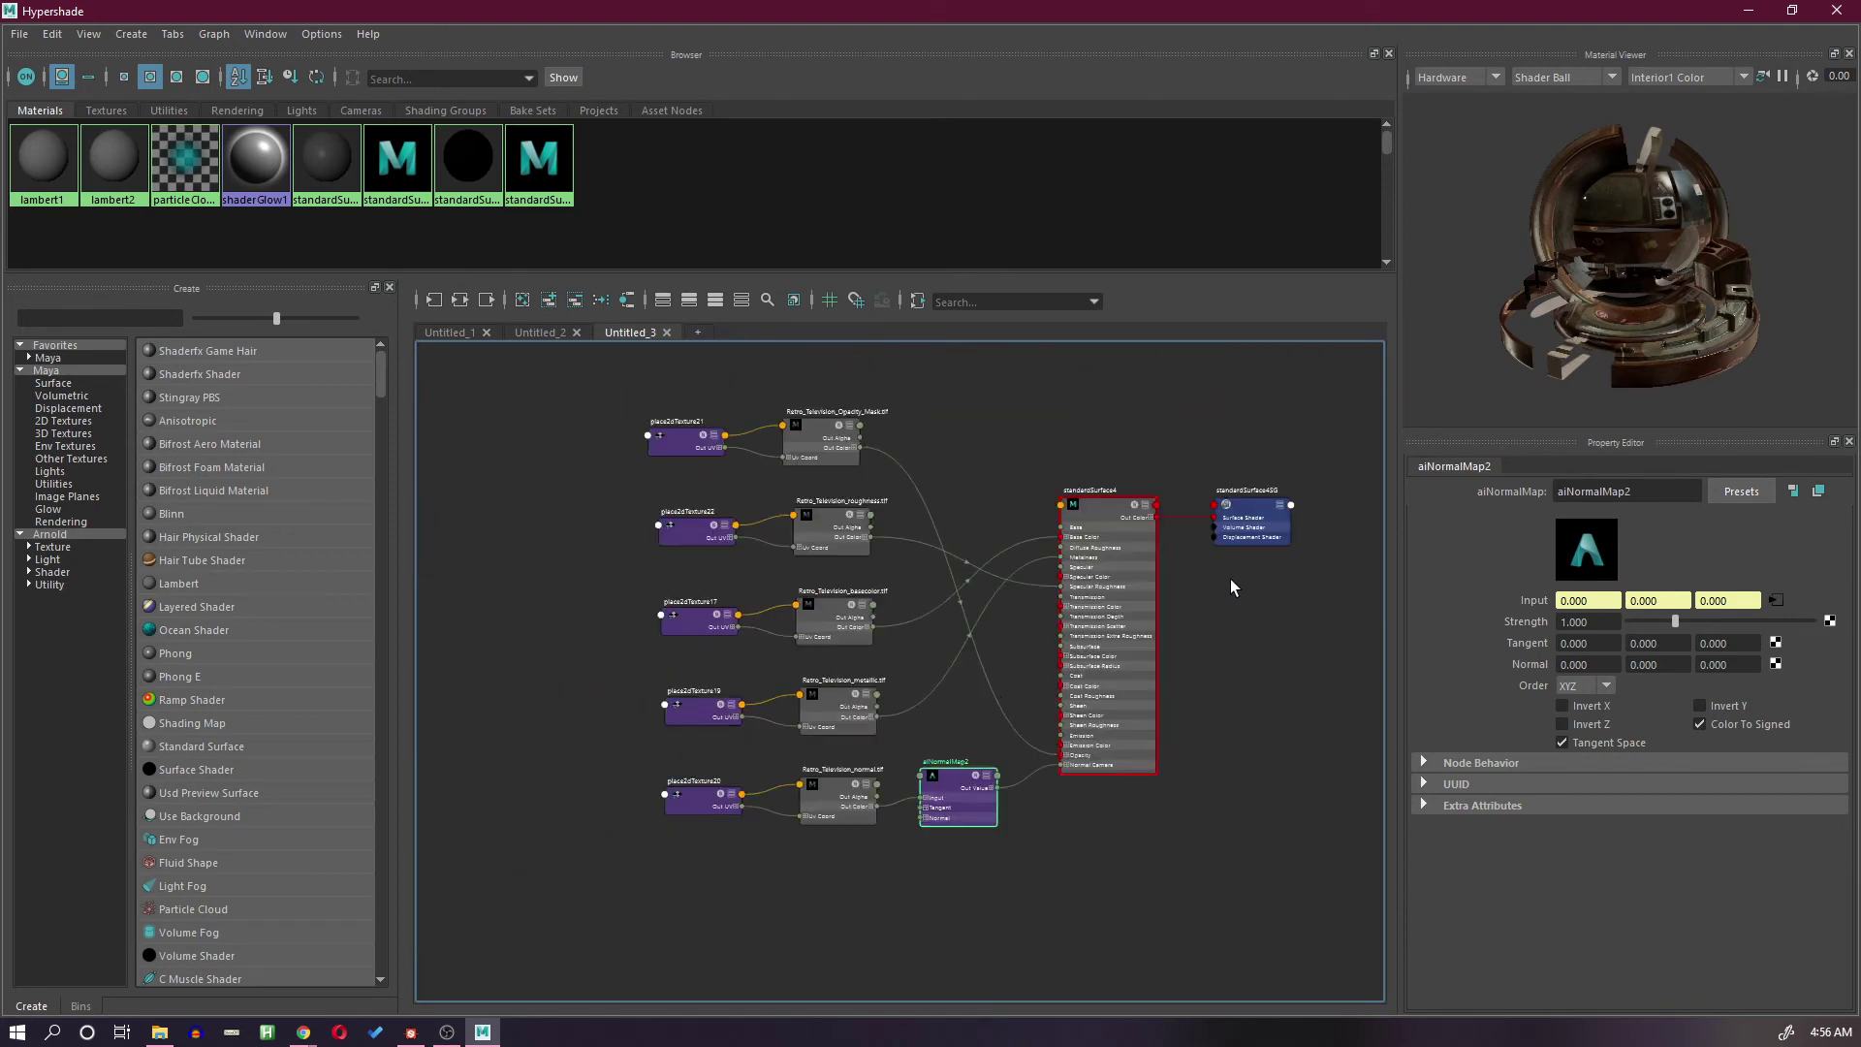
Step: Assign the standardSurface4 material to the television meshes NodeMesh0 through NodeMesh11, and minimize the Hypershade
click(984, 582)
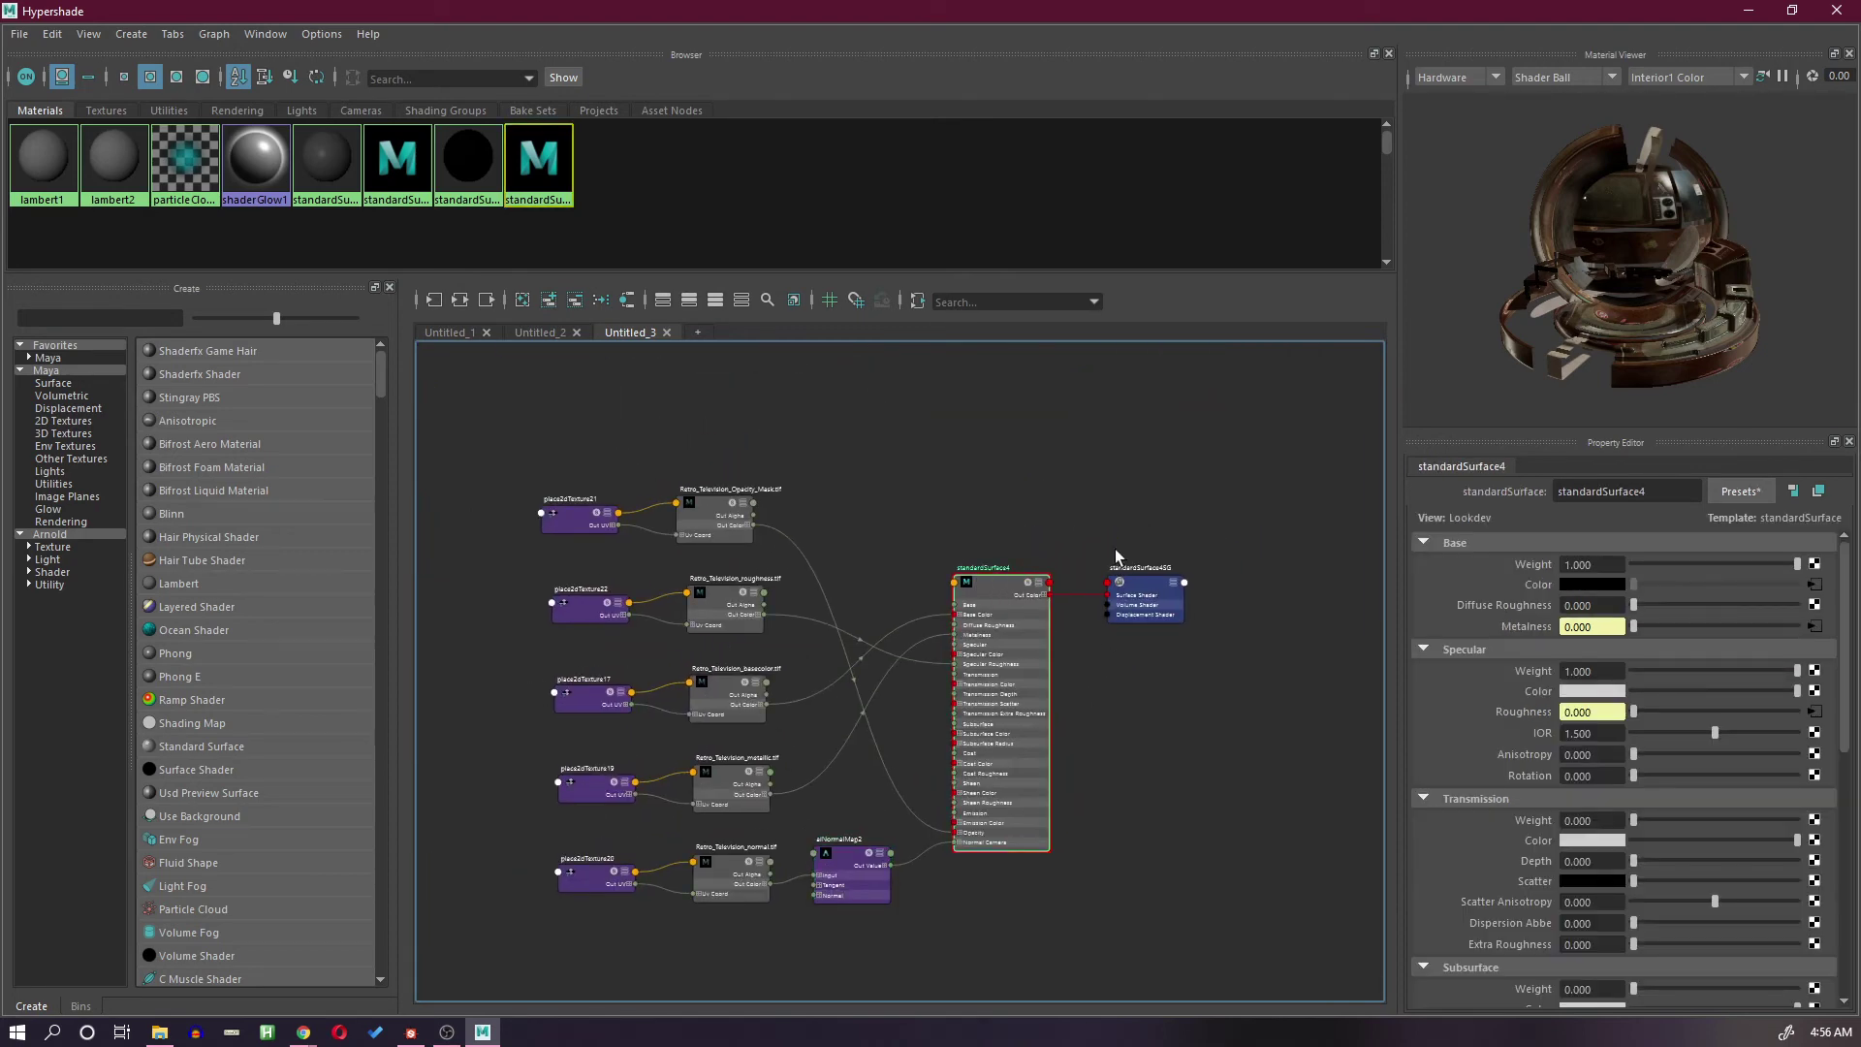
drag(1142, 19, 1062, 910)
click(175, 375)
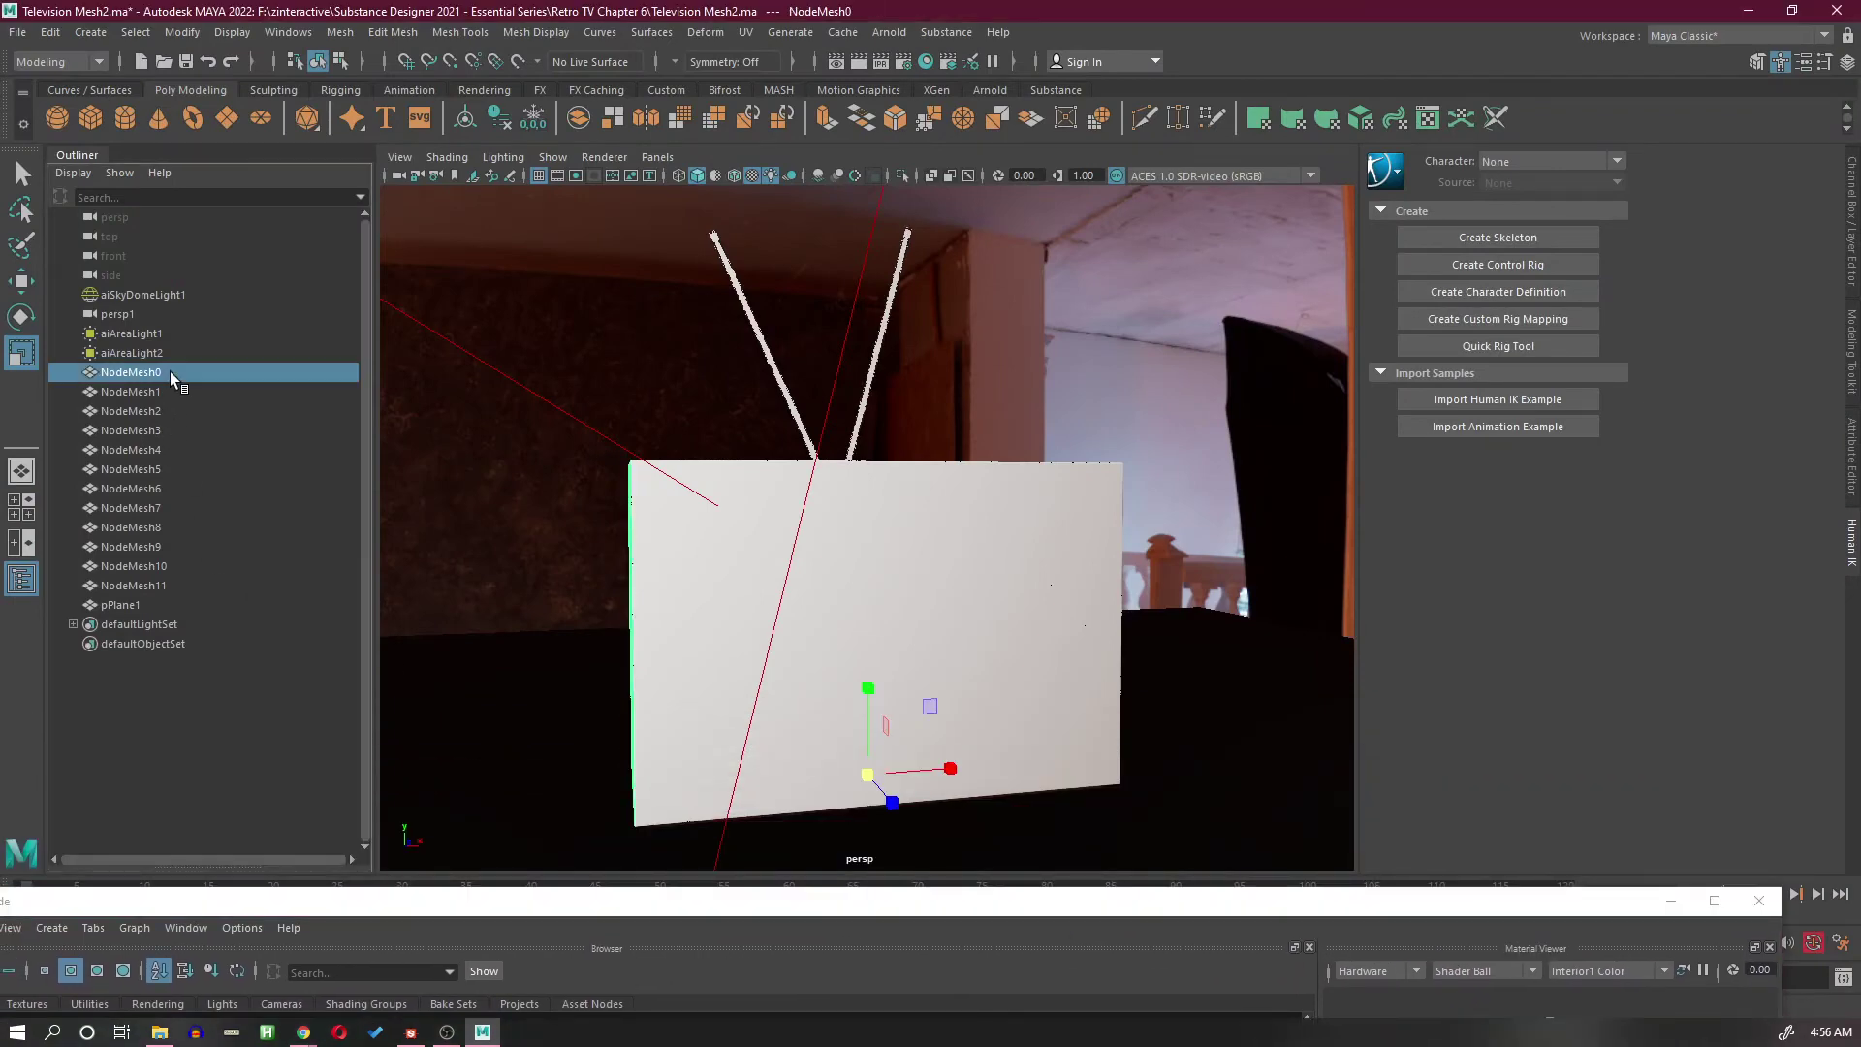
shift+click(197, 587)
drag(843, 906, 848, 244)
right_drag(927, 811, 917, 649)
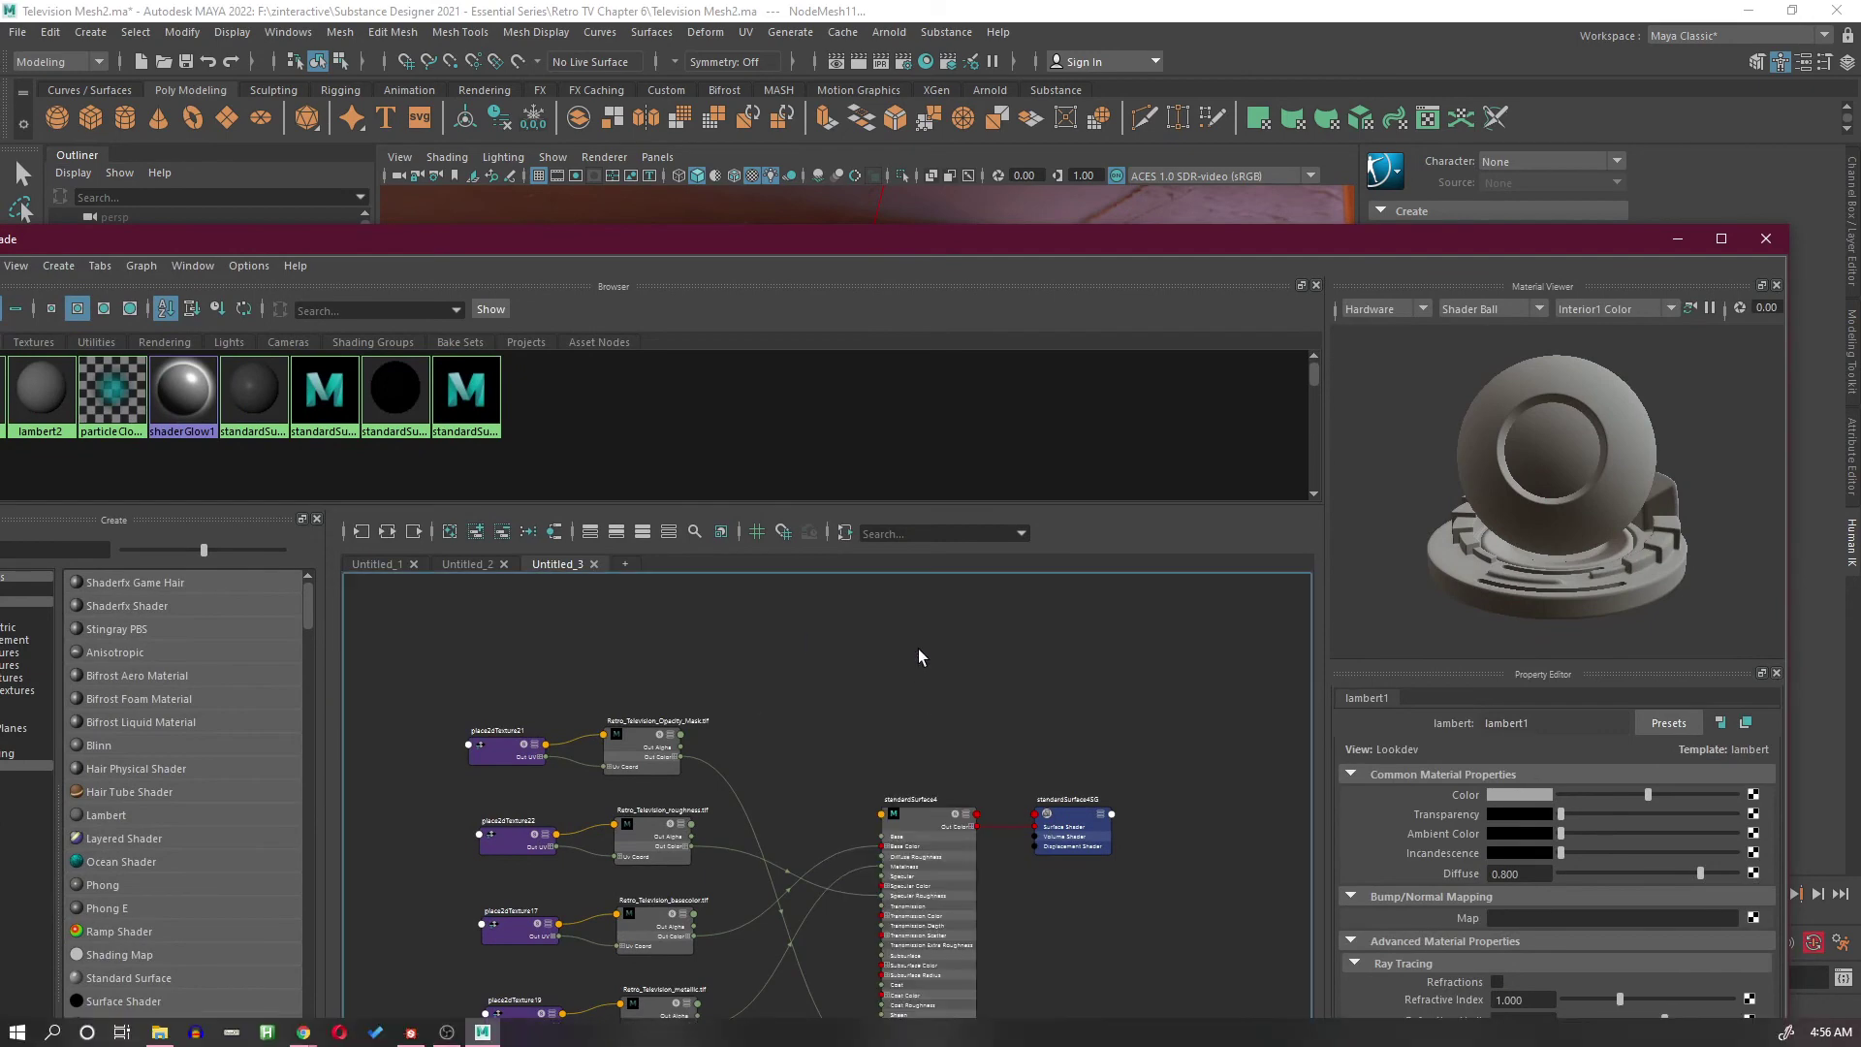
click(1678, 239)
click(471, 575)
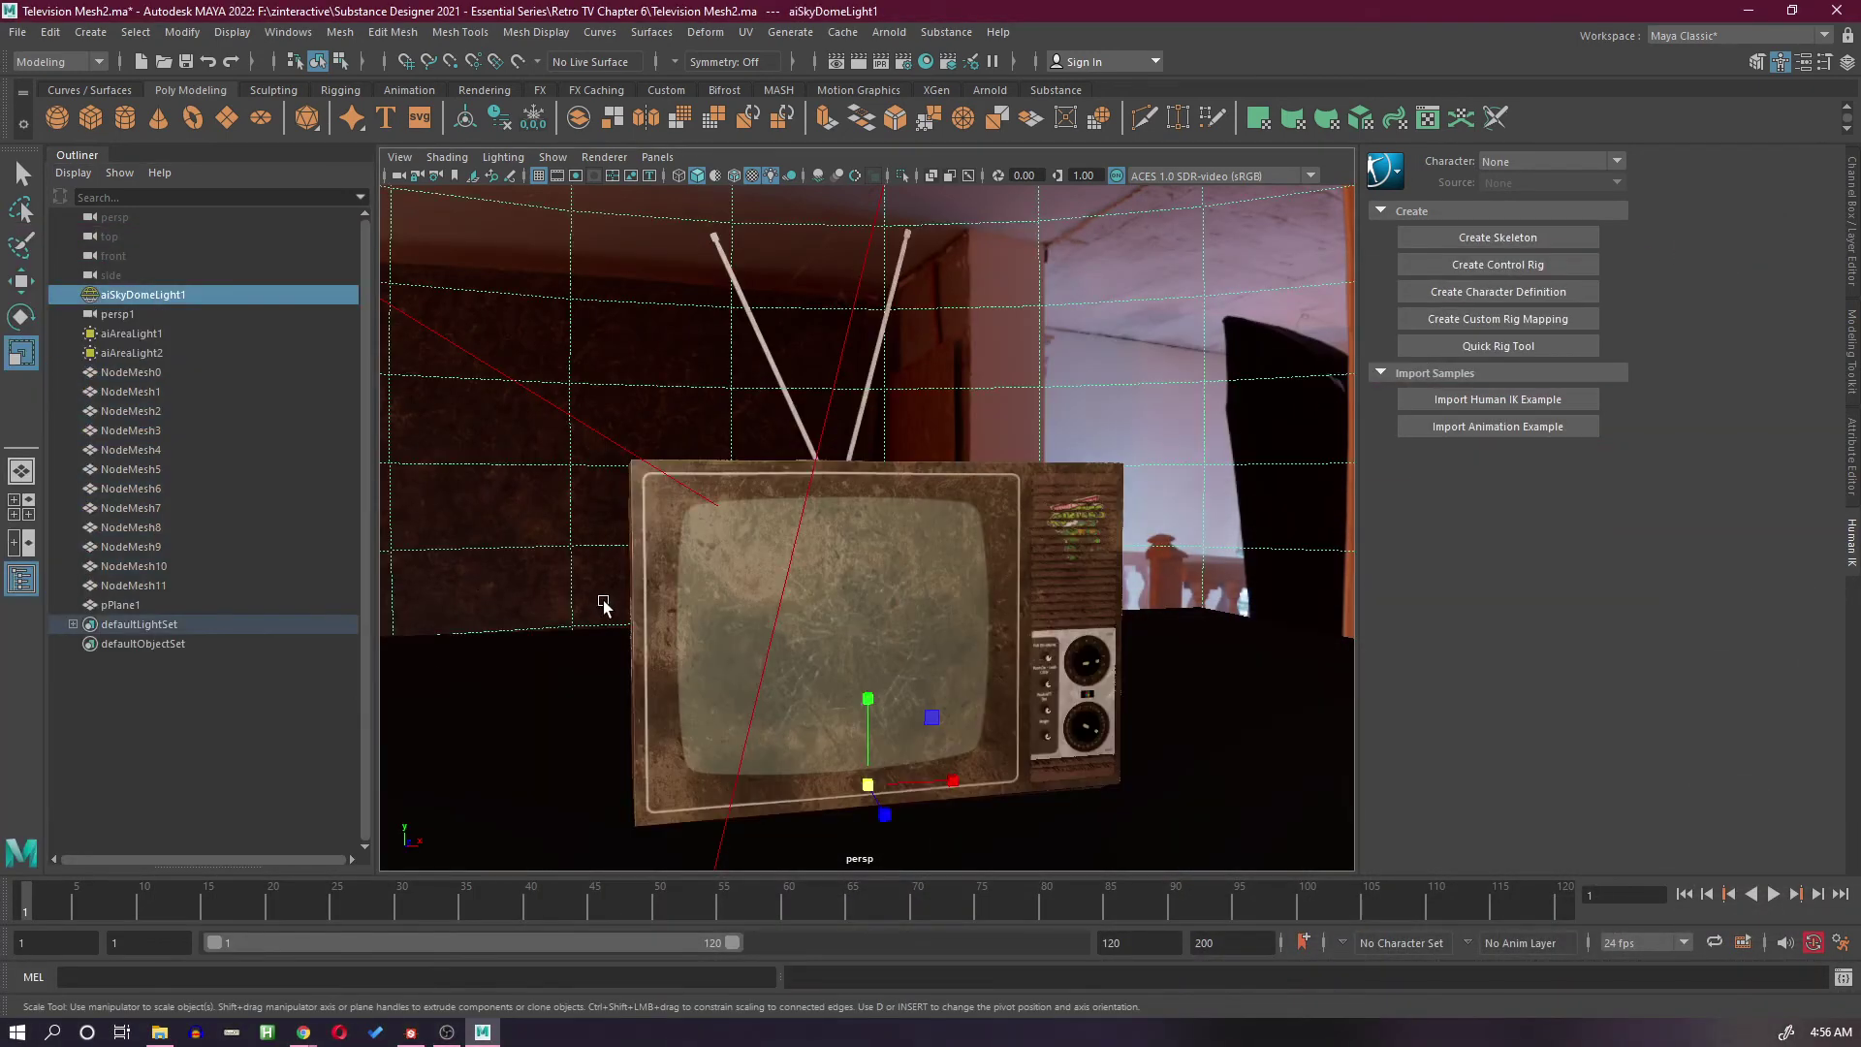
Step: Examine the textured television from several angles in the viewport and in the Arnold RenderView
mouse_move(1009, 616)
alt+mouse_down()
mouse_move(532, 614)
mouse_move(638, 635)
mouse_move(1099, 620)
mouse_move(1014, 607)
mouse_move(1029, 607)
alt+mouse_up()
alt+right_drag(1029, 607, 987, 538)
alt+drag(986, 538, 933, 637)
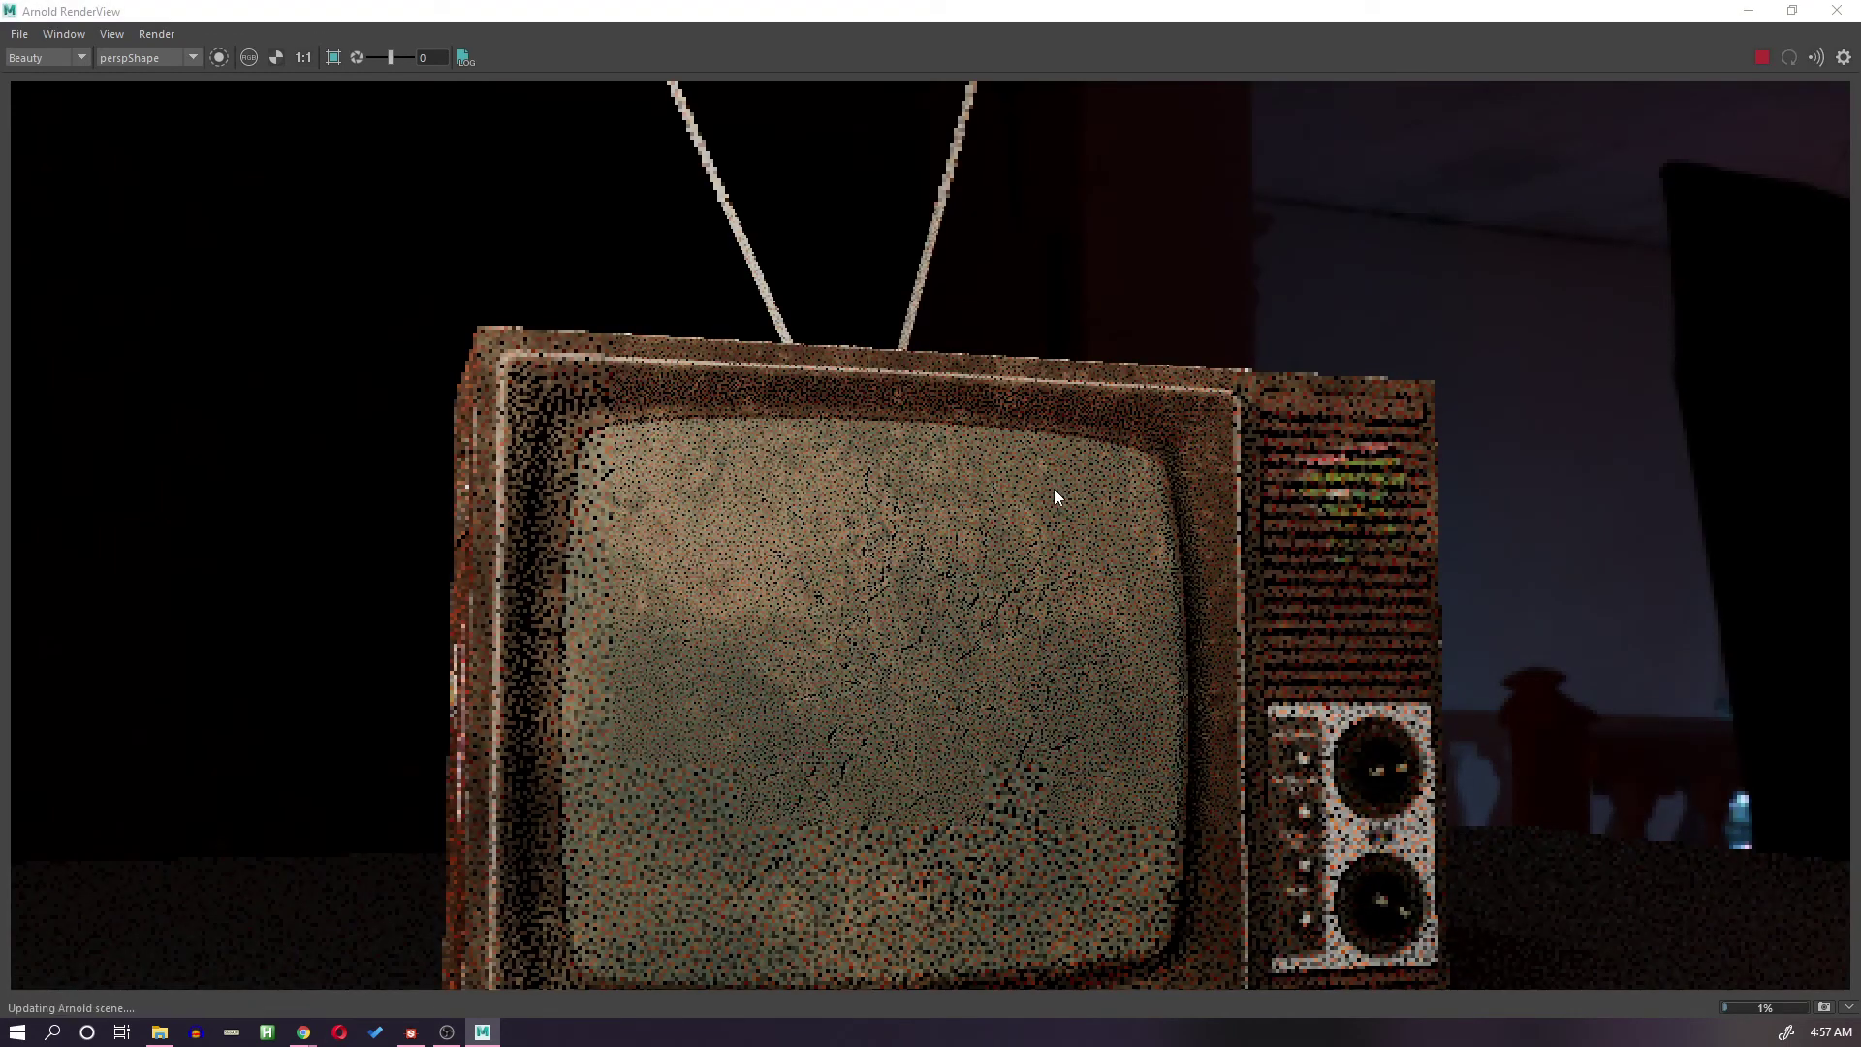
click(1017, 554)
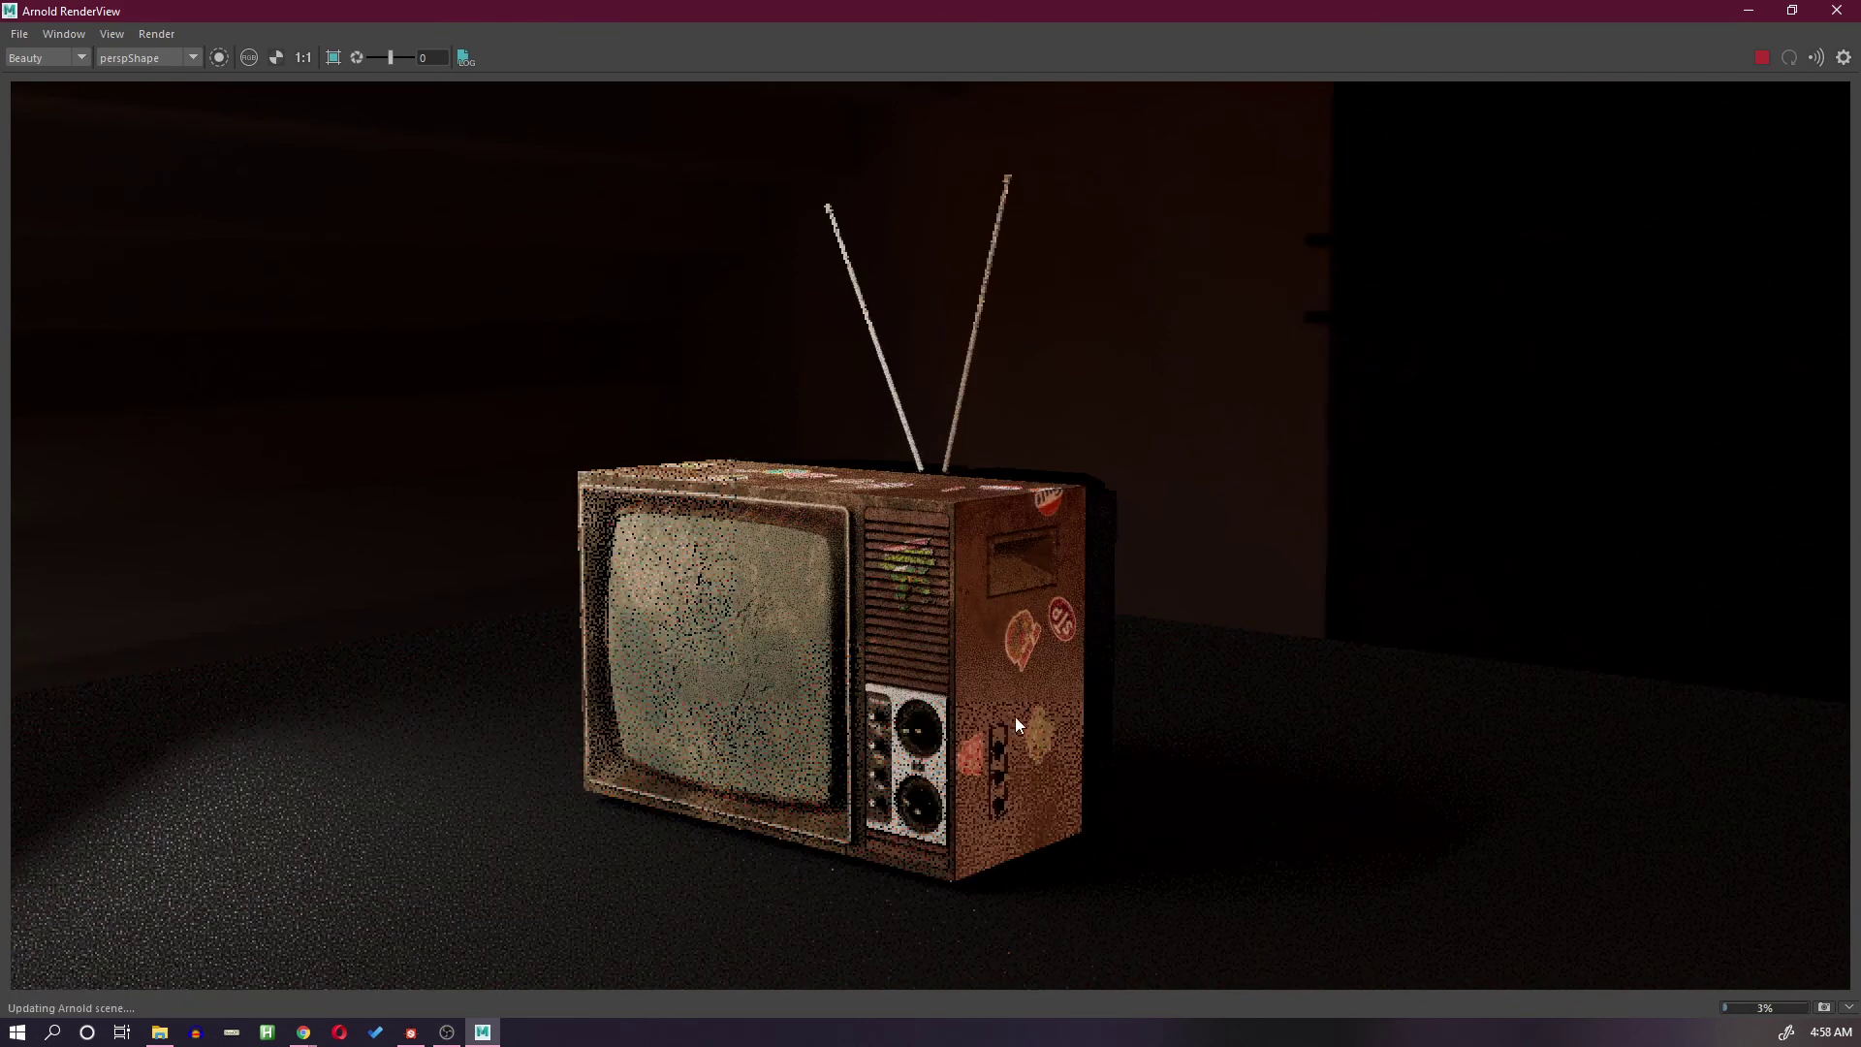
alt+right_drag(1020, 712, 1027, 695)
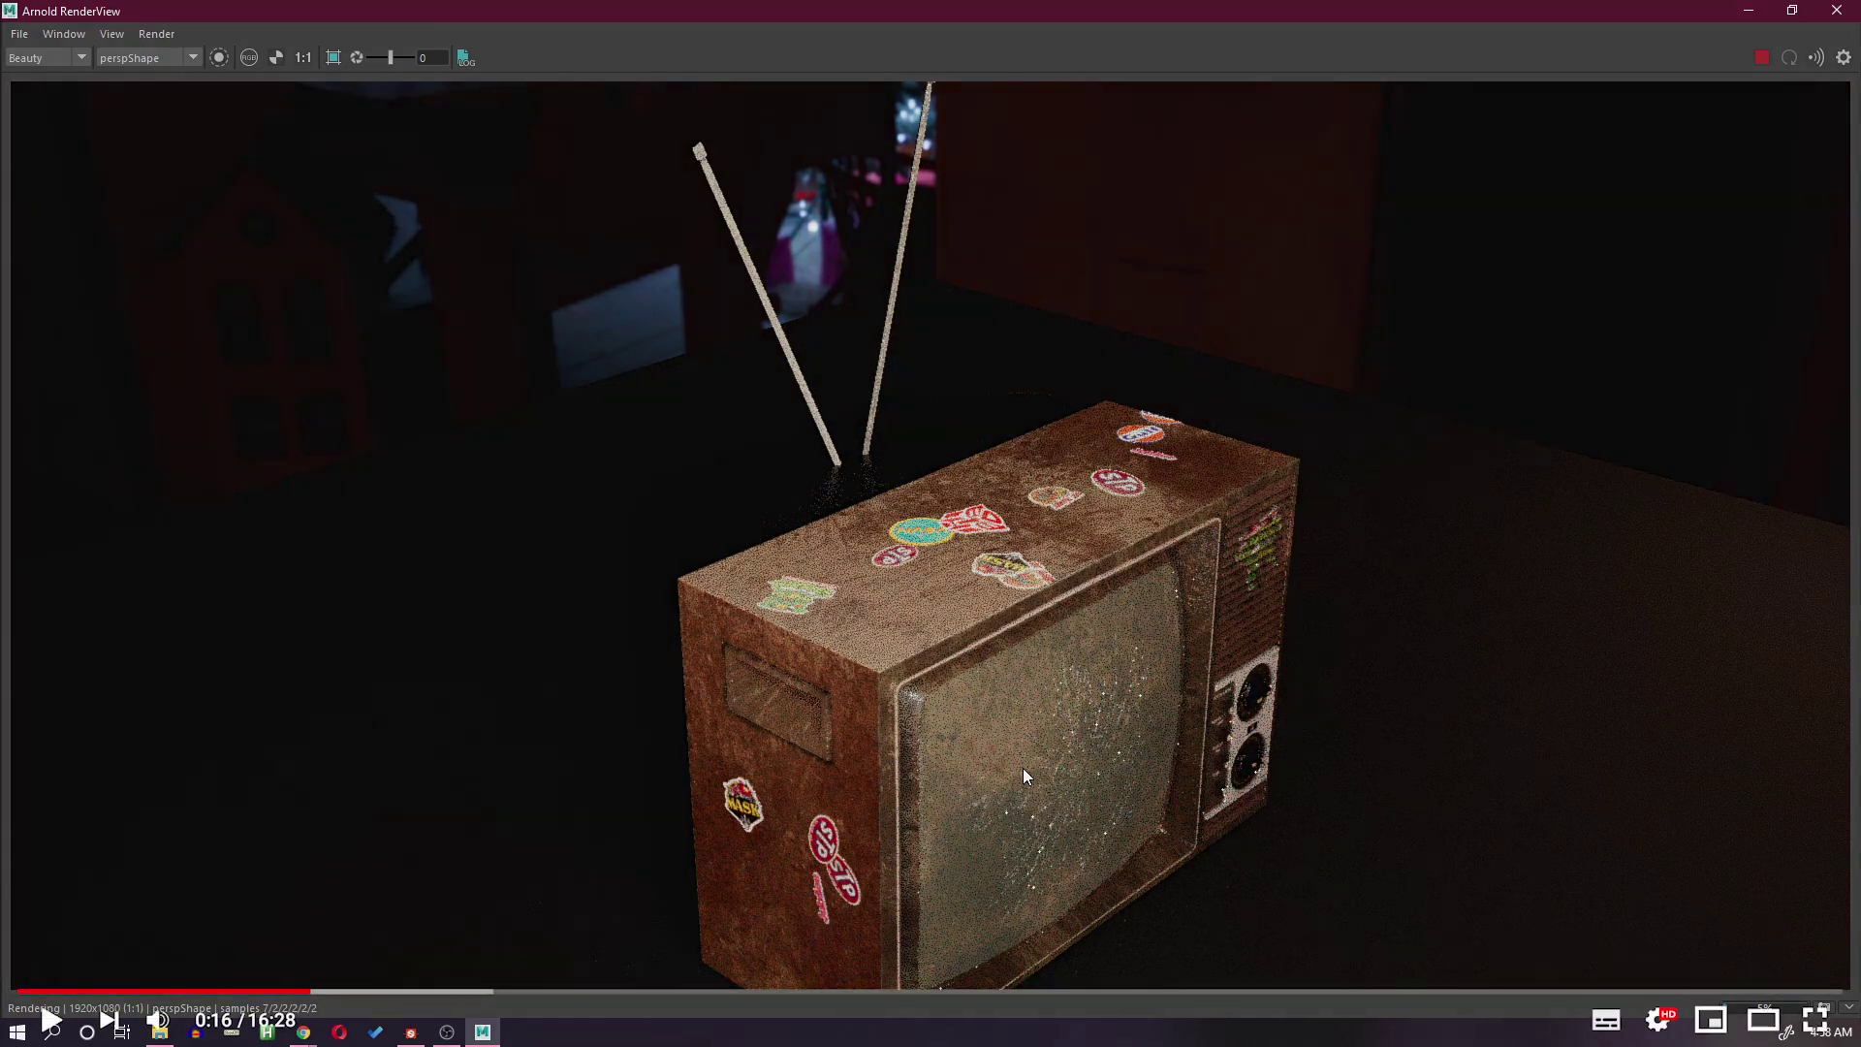
key(Escape)
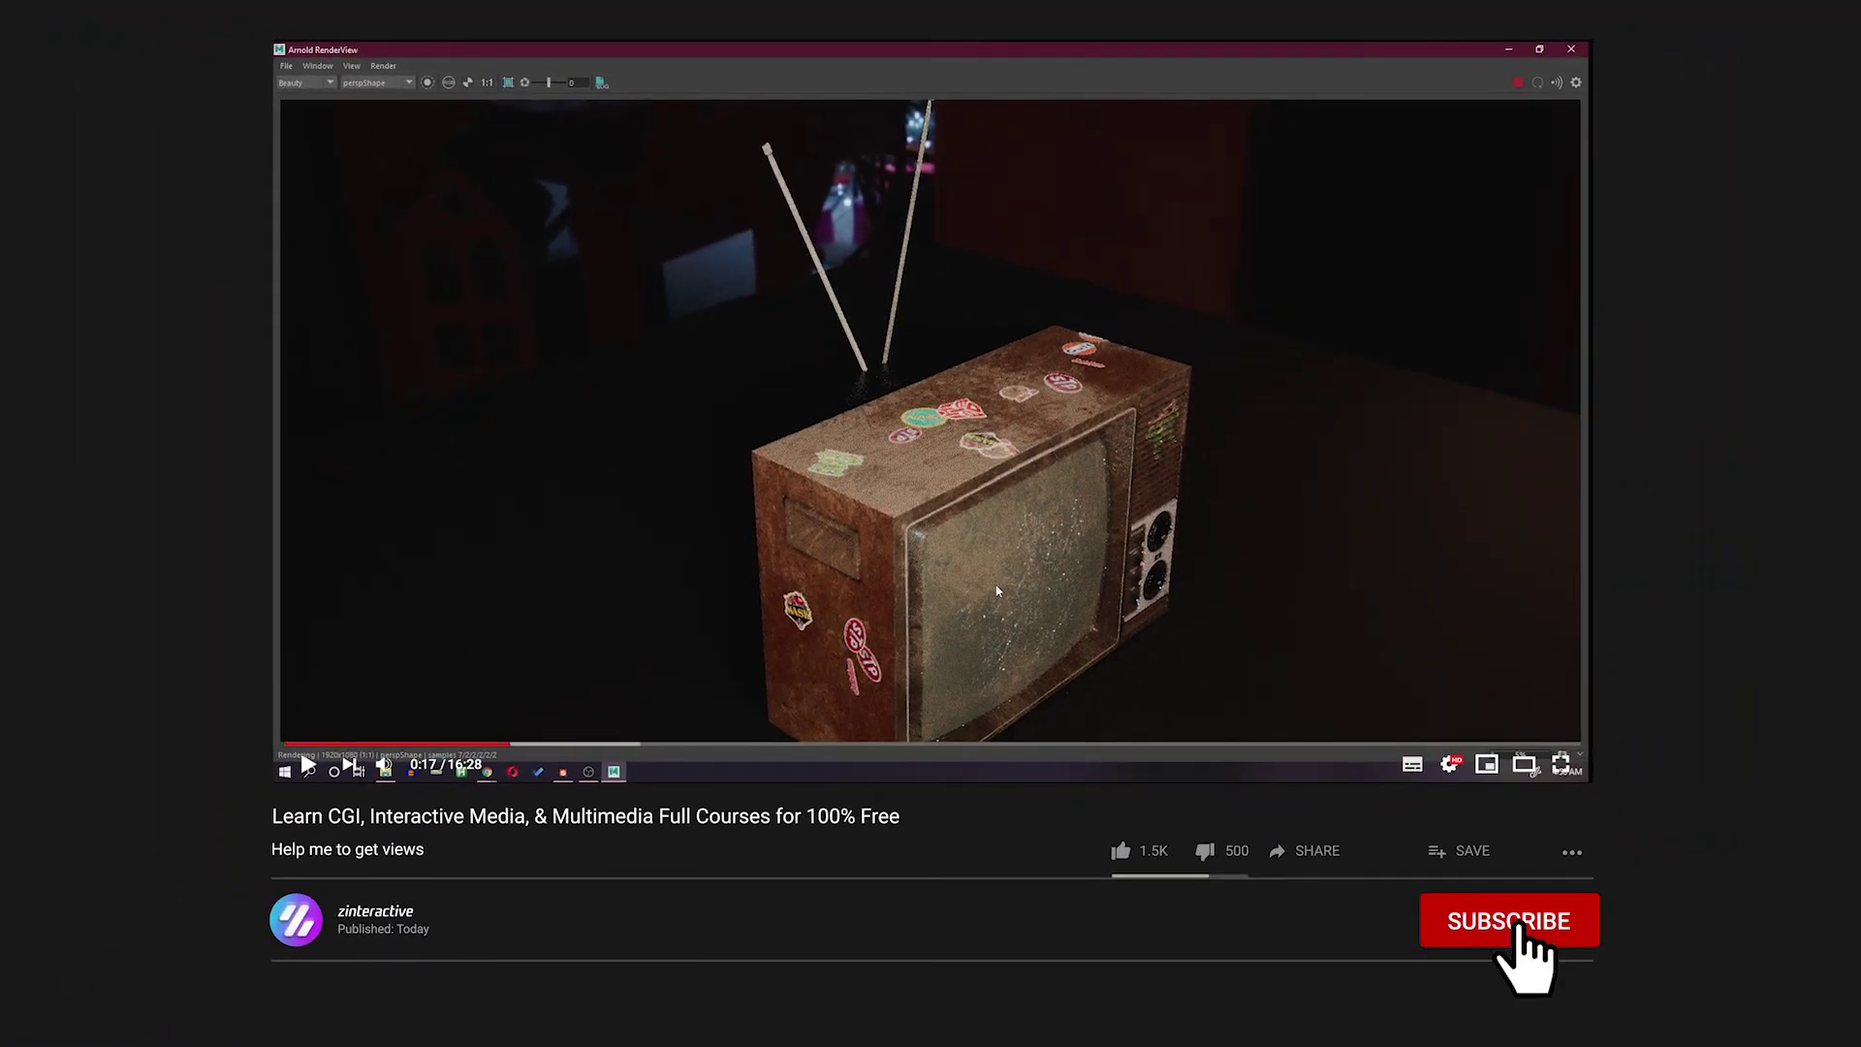